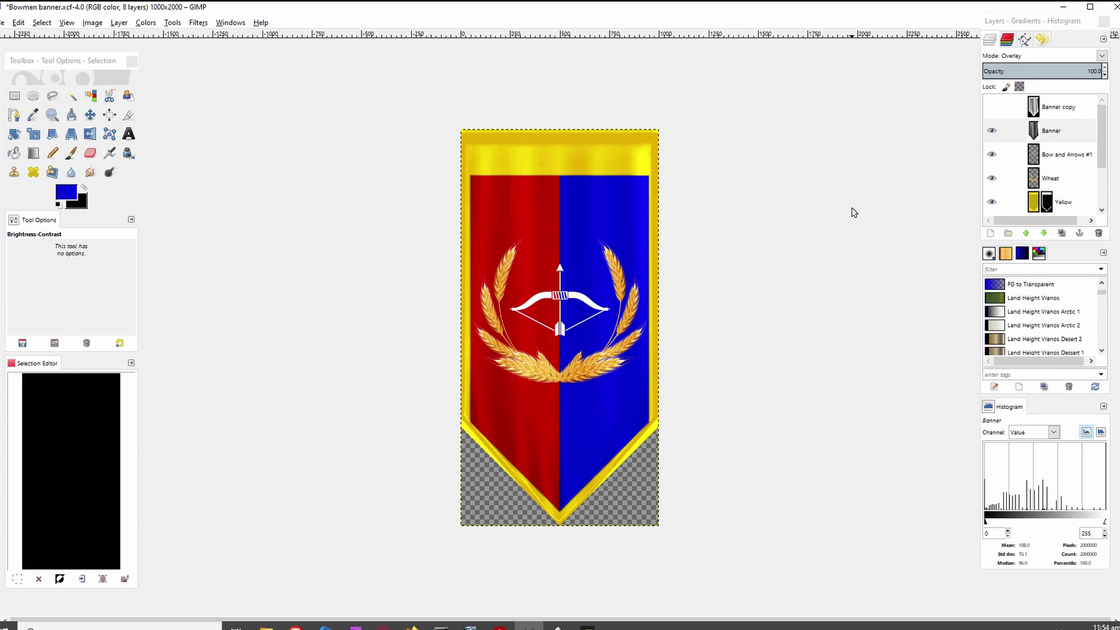
# Toggle the Wheat, Bow and Arrows #1, Yellow and Red layers off and on to examine what each contributes to the banner
pyautogui.click(992, 178)
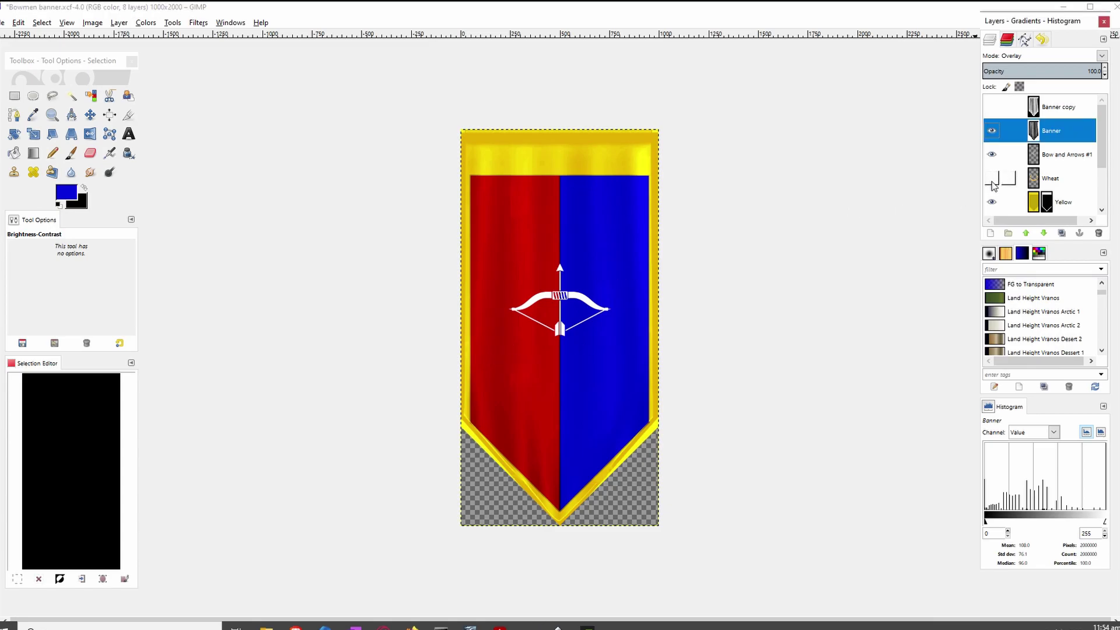
pyautogui.click(992, 178)
pyautogui.click(990, 155)
pyautogui.click(991, 154)
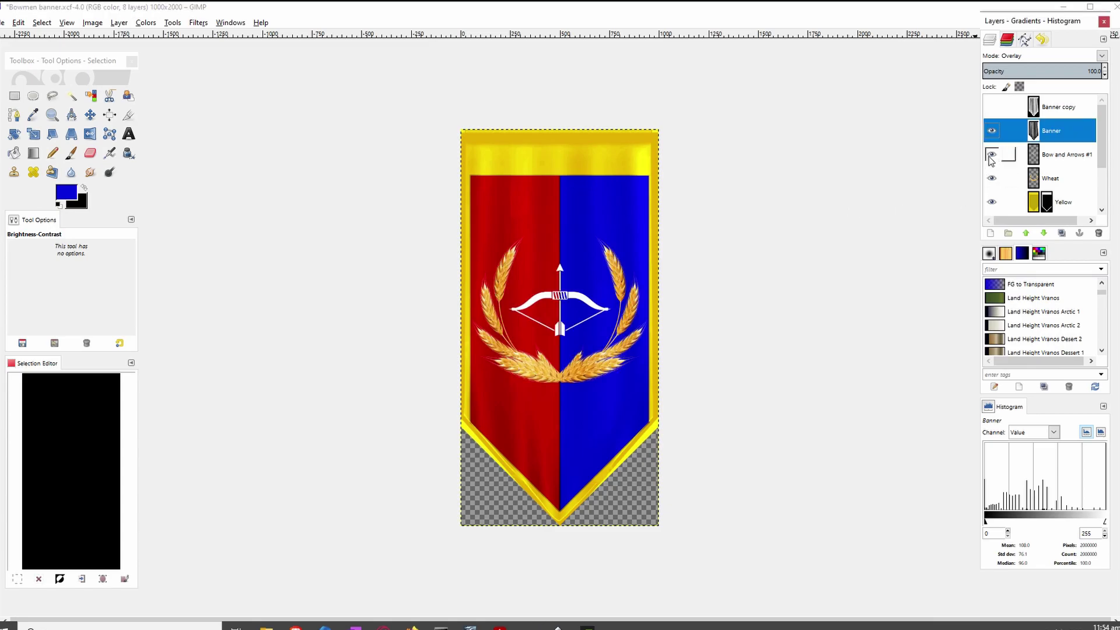
pyautogui.scroll(-1, 992, 160)
pyautogui.click(991, 162)
pyautogui.click(991, 161)
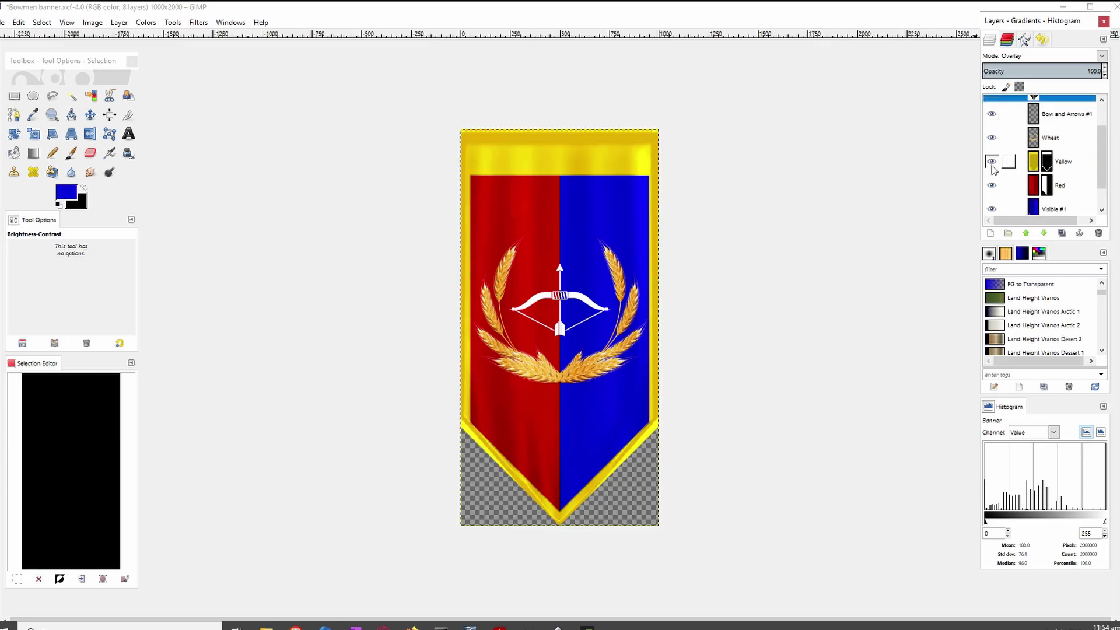
pyautogui.click(991, 186)
pyautogui.click(991, 186)
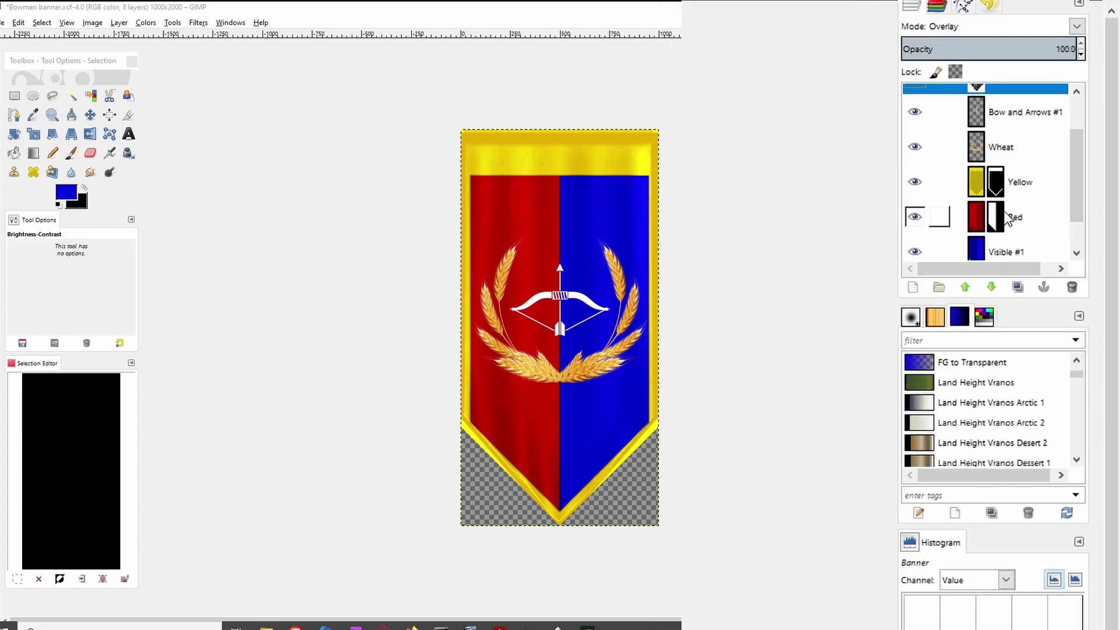
# Try the Red layer without its layer mask by deleting the mask, and undo the deletion
pyautogui.click(1000, 213)
pyautogui.rightClick(997, 211)
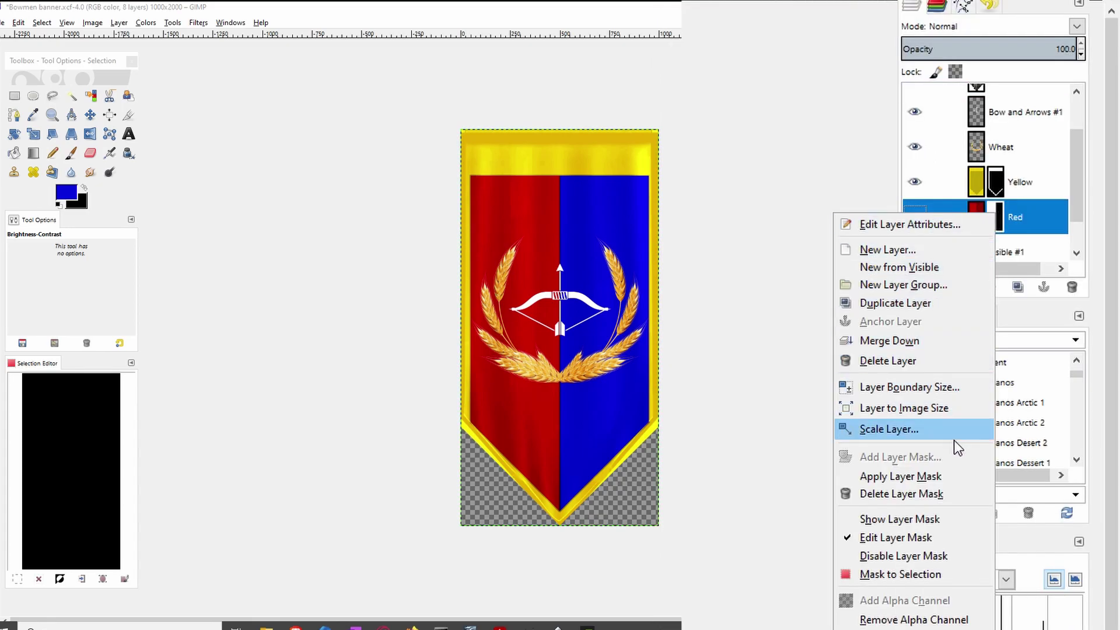
pyautogui.click(933, 495)
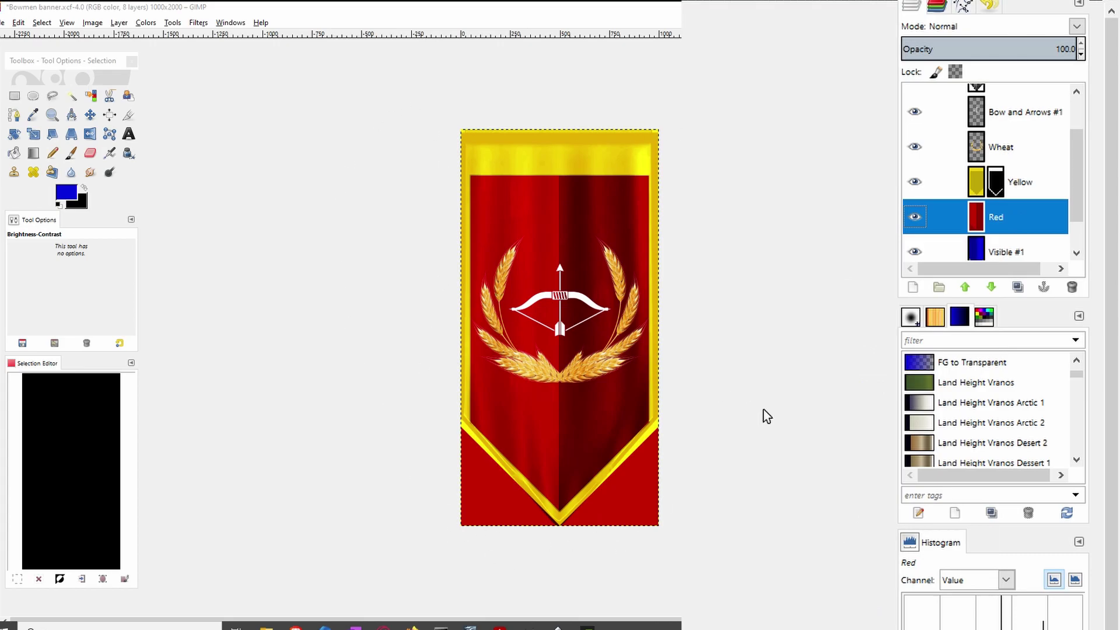
pyautogui.hotkey('ctrl', 'z')
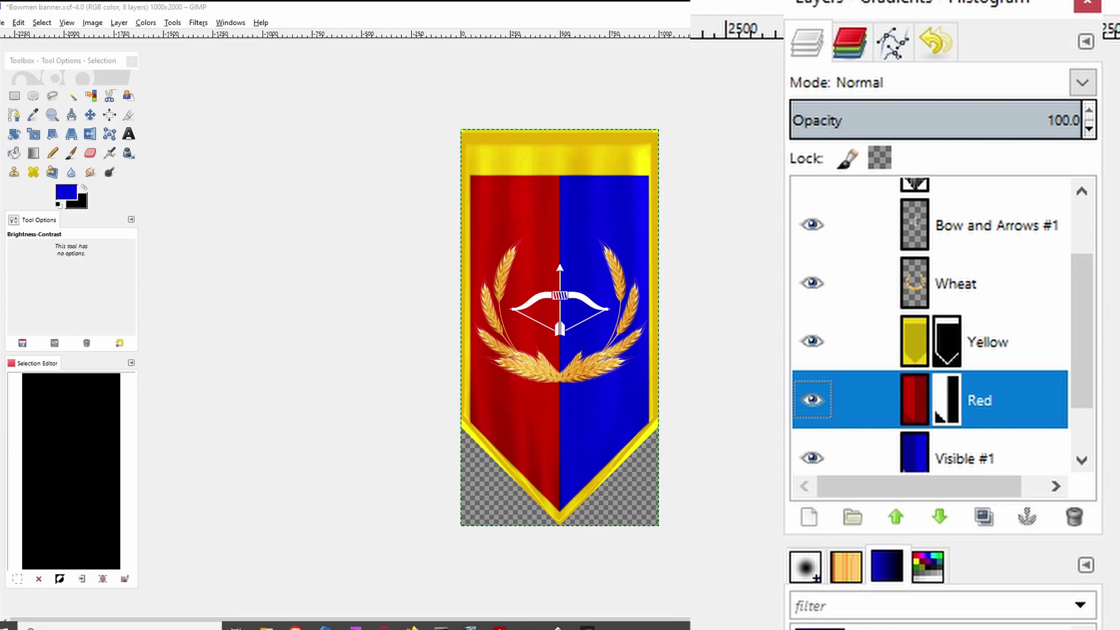
# Switch the Banner layer's blend mode to Normal for comparison and return it to Overlay
pyautogui.scroll(2, 925, 457)
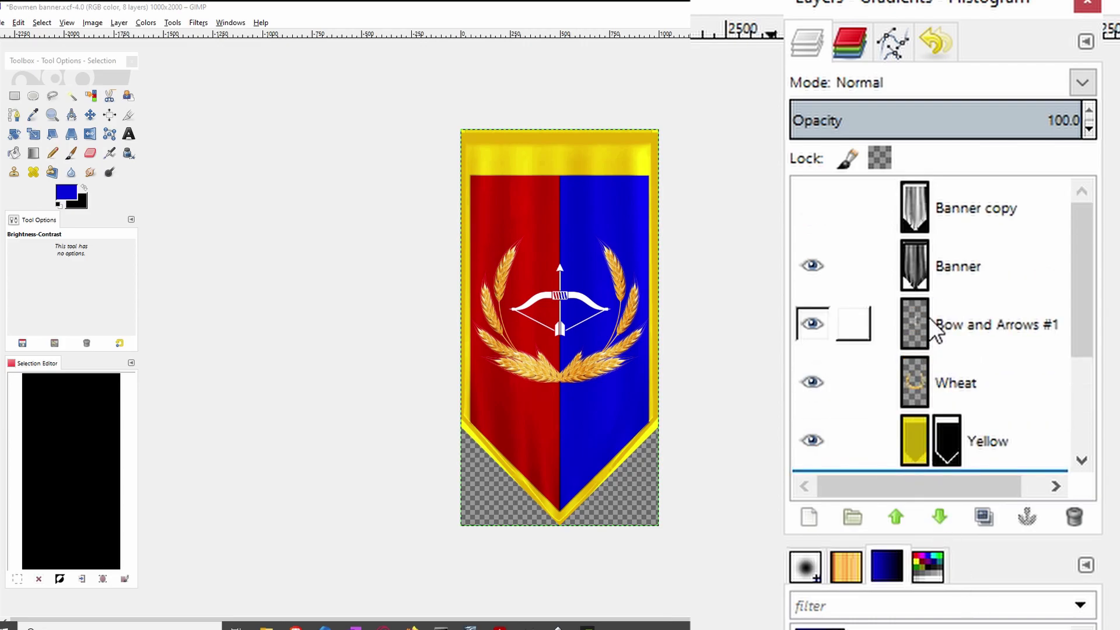
pyautogui.click(907, 274)
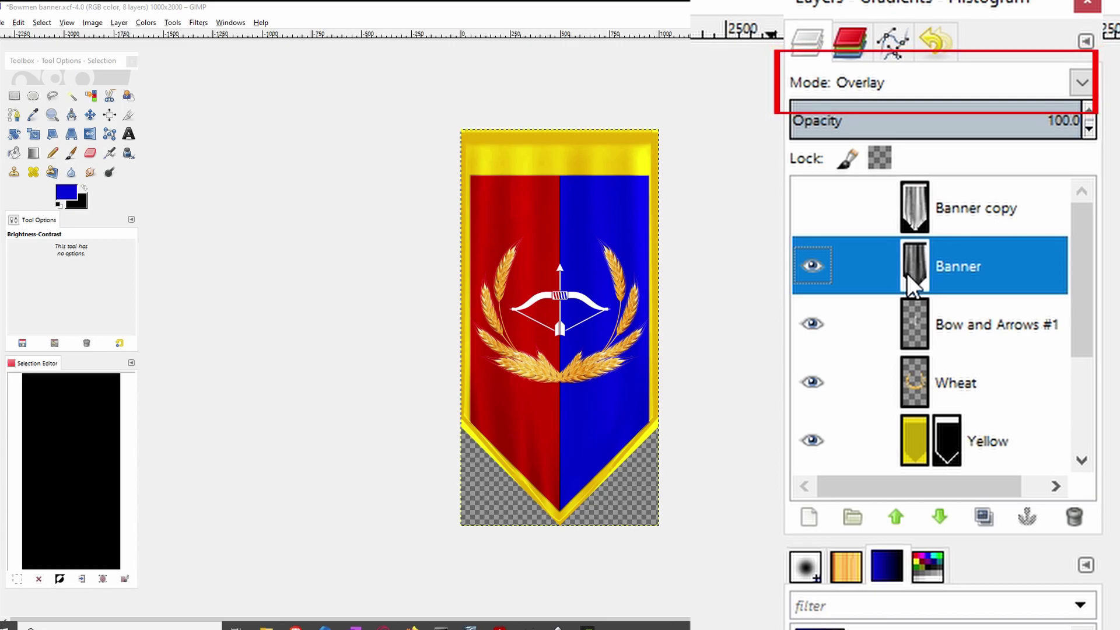
pyautogui.click(1081, 83)
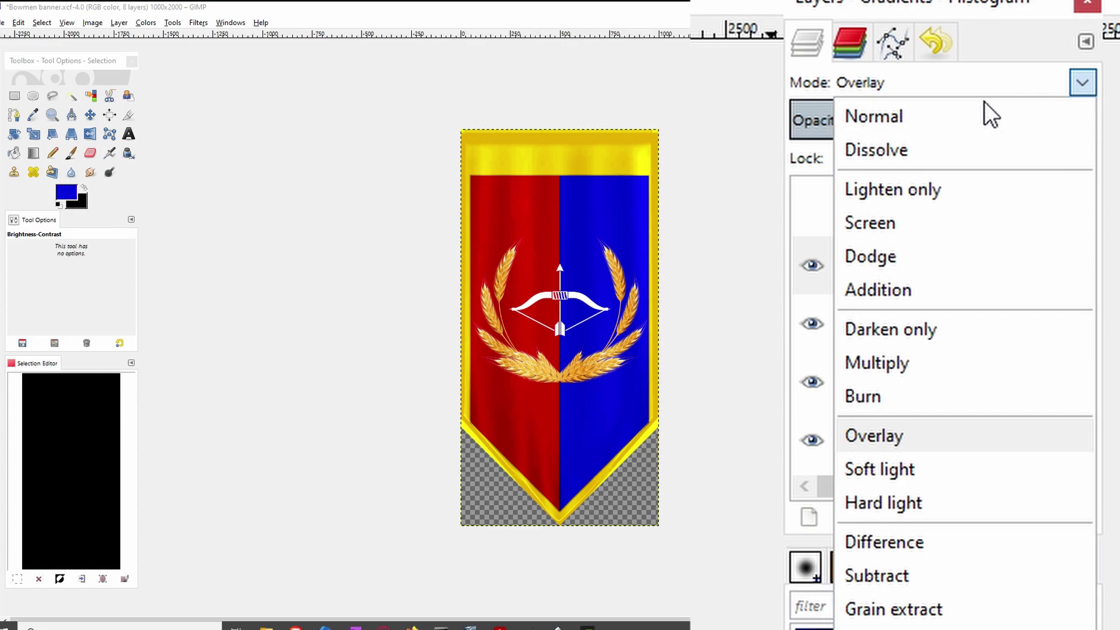
pyautogui.click(985, 103)
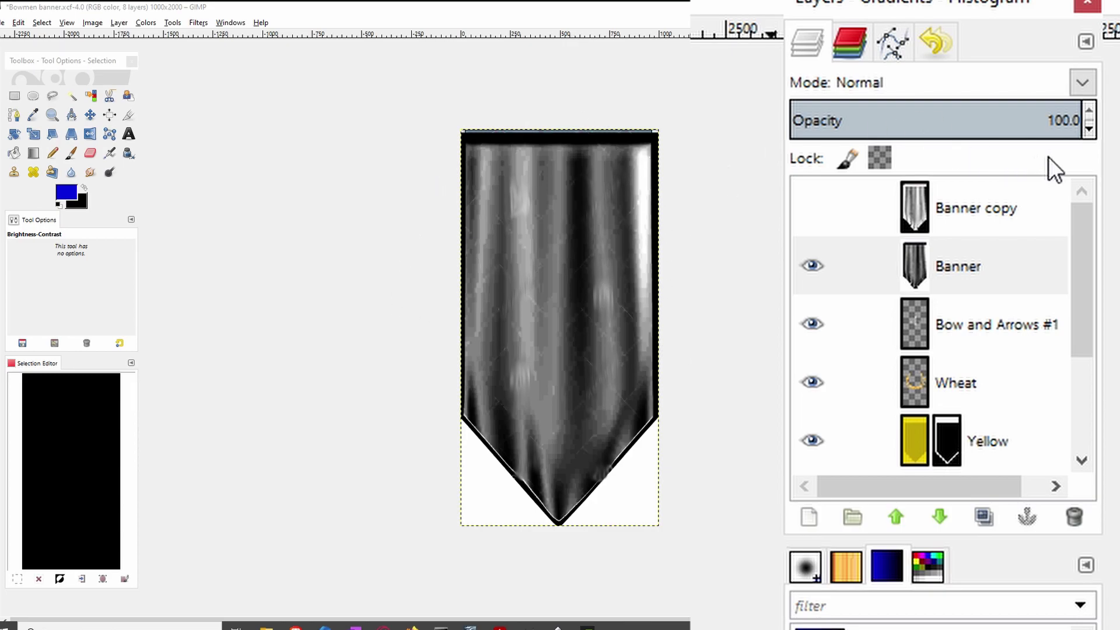
pyautogui.click(1082, 83)
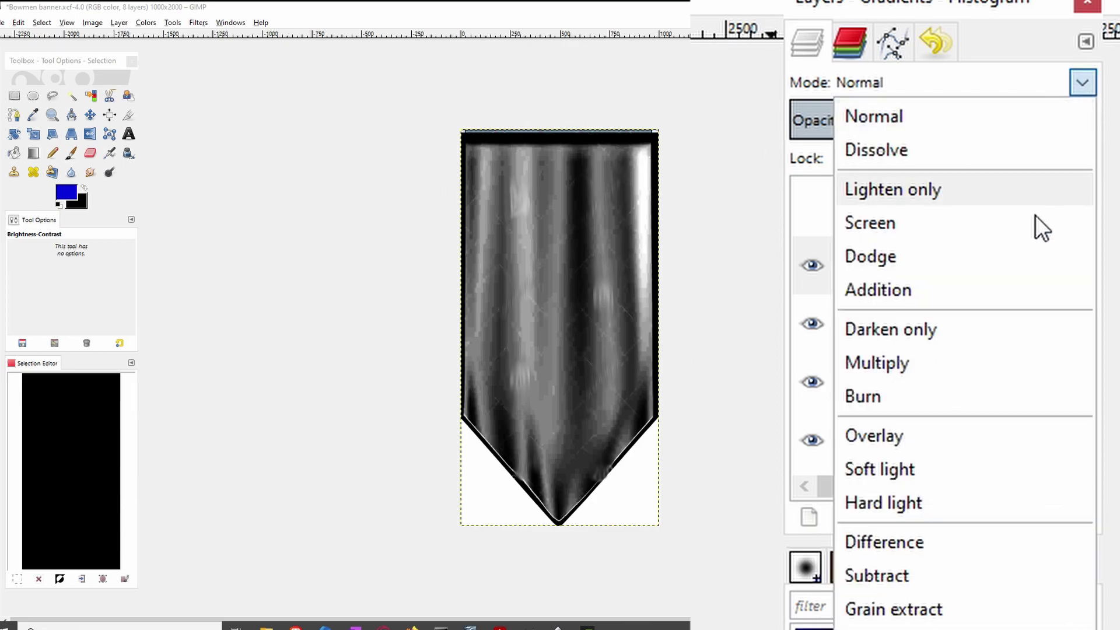
pyautogui.click(881, 447)
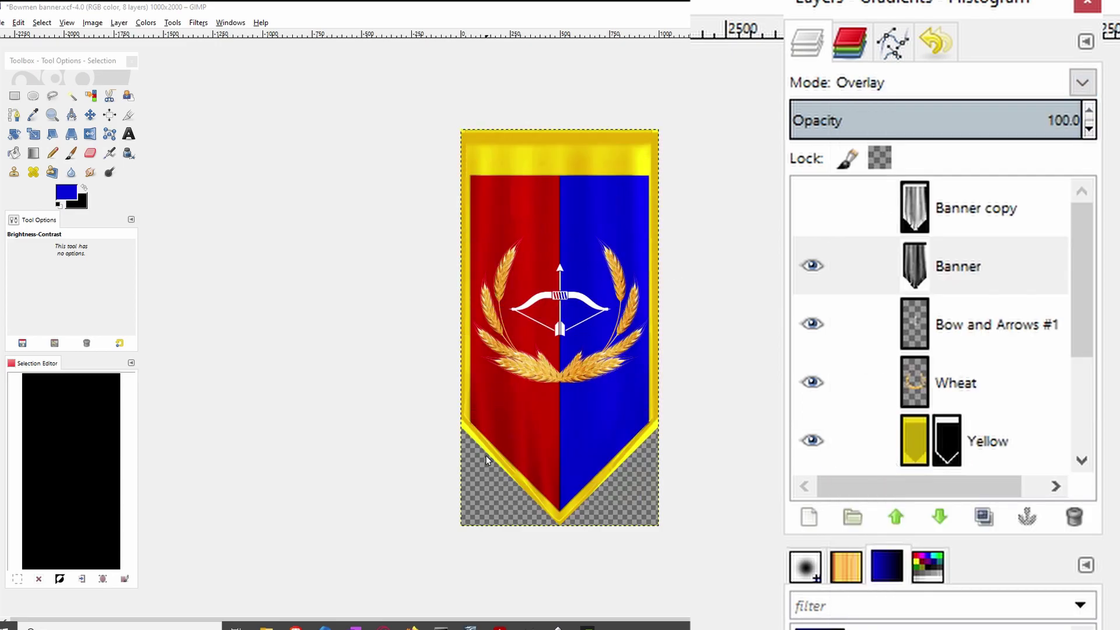
# Toggle the Banner layer's visibility repeatedly to compare the design with and without the fabric shading
pyautogui.click(823, 282)
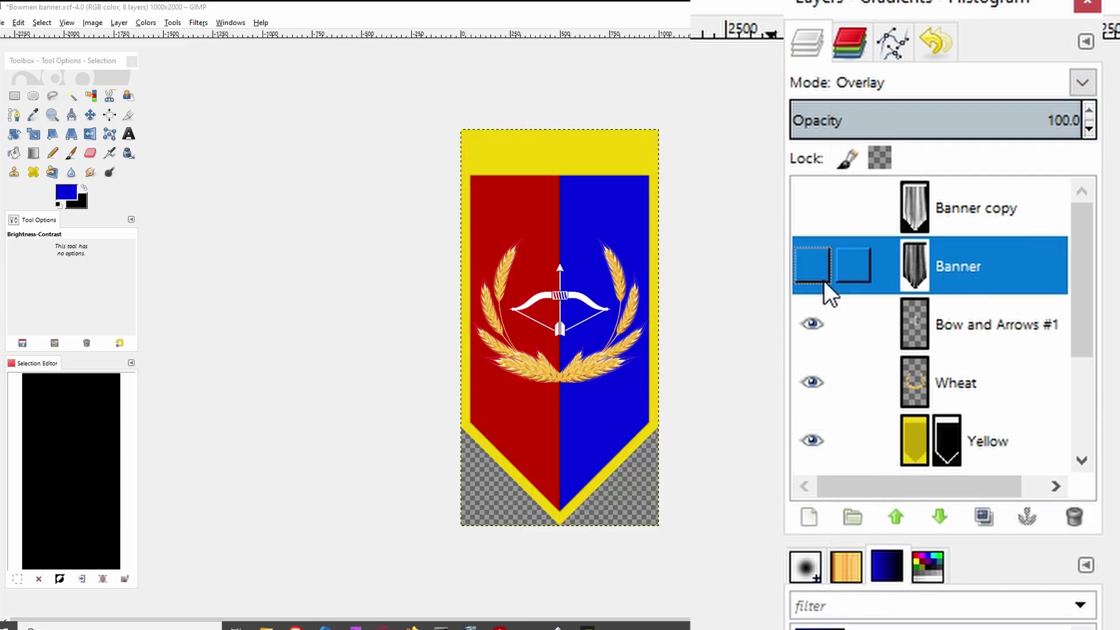
pyautogui.click(824, 280)
pyautogui.click(823, 280)
pyautogui.click(824, 280)
pyautogui.click(823, 279)
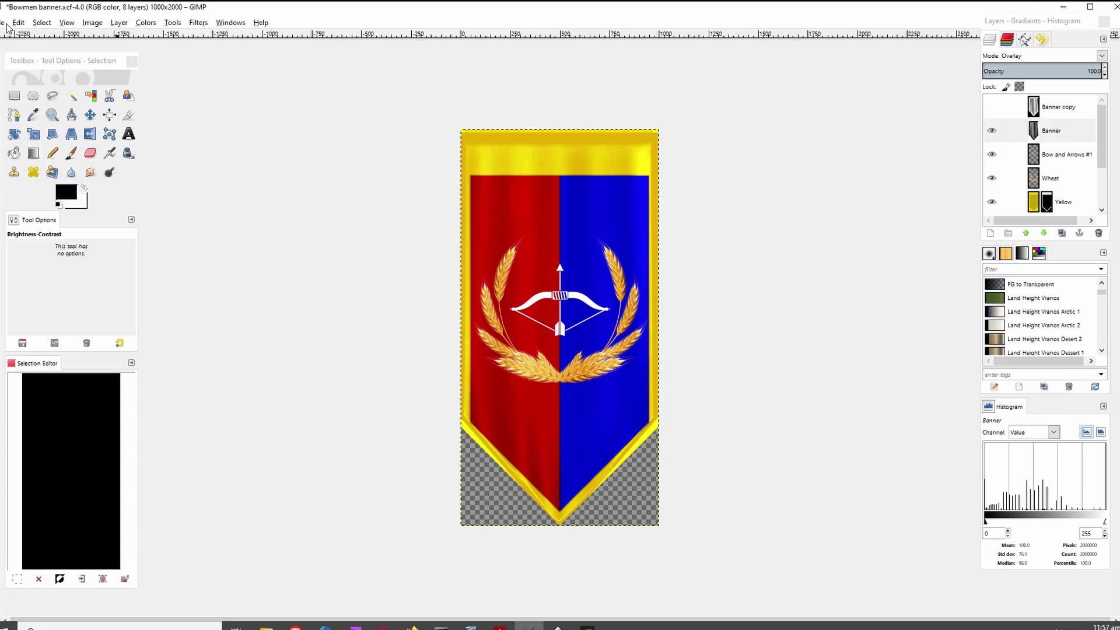
# Create a new blank image 1000 pixels wide and 2000 pixels high
pyautogui.click(2, 23)
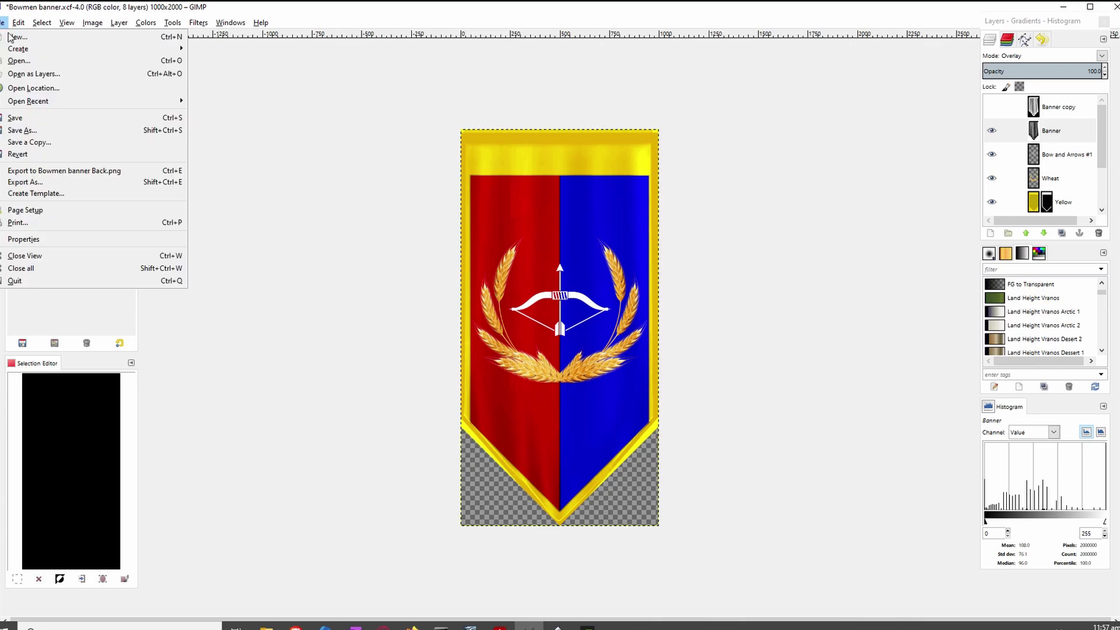
pyautogui.click(13, 37)
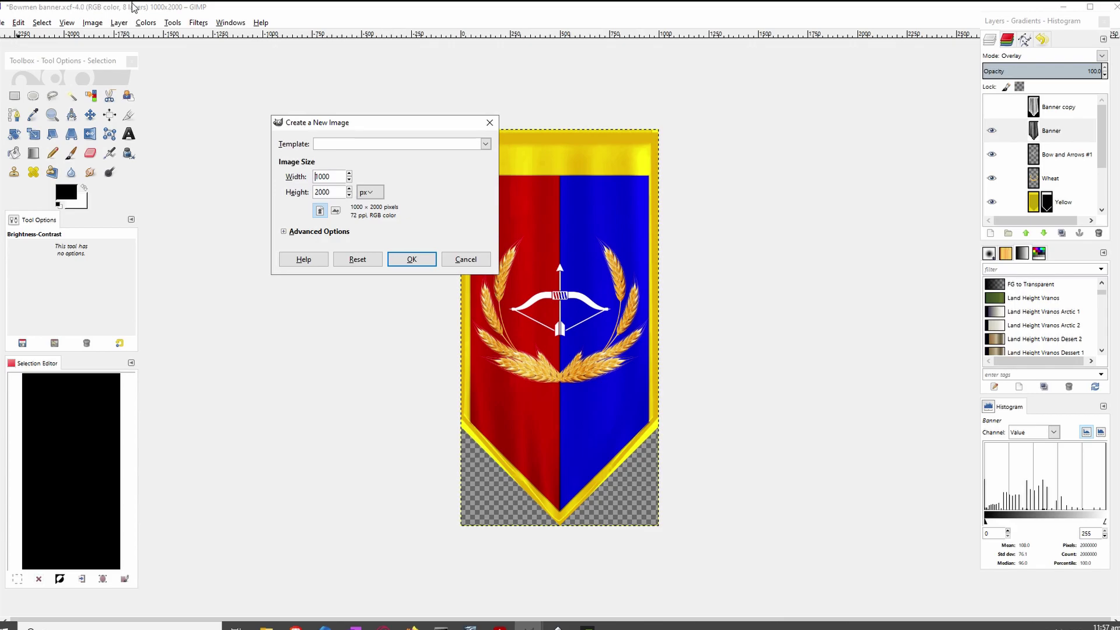
pyautogui.moveTo(405, 133)
pyautogui.mouseDown()
pyautogui.moveTo(299, 138)
pyautogui.moveTo(423, 124)
pyautogui.mouseUp()
pyautogui.click(430, 252)
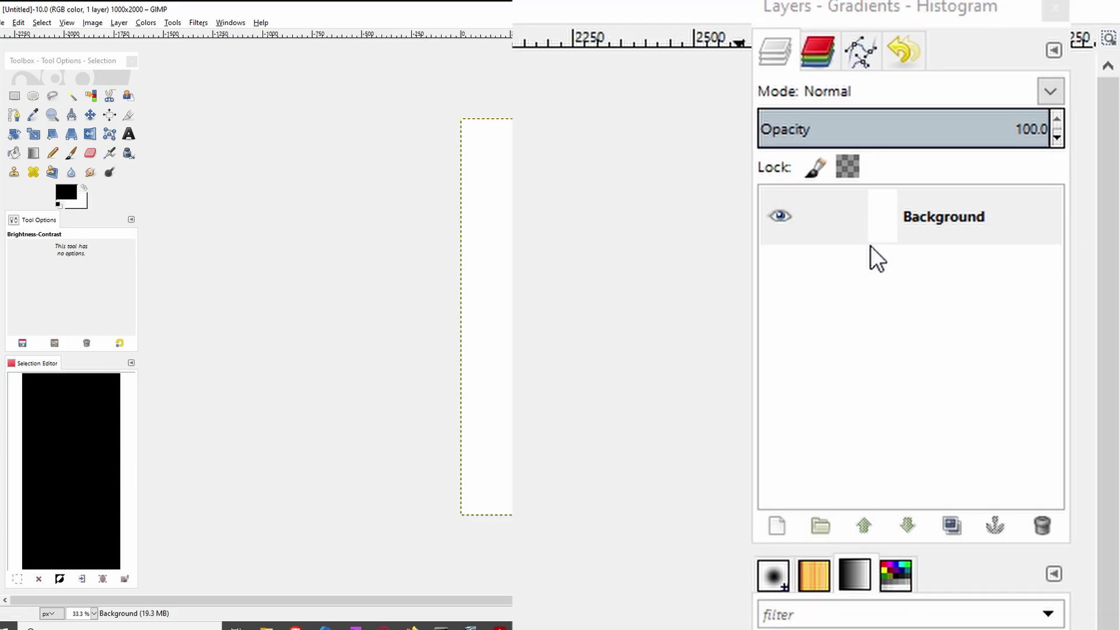
# Add a new 1000 × 2000 px layer named Blue with a white fill above the Background layer
pyautogui.rightClick(882, 223)
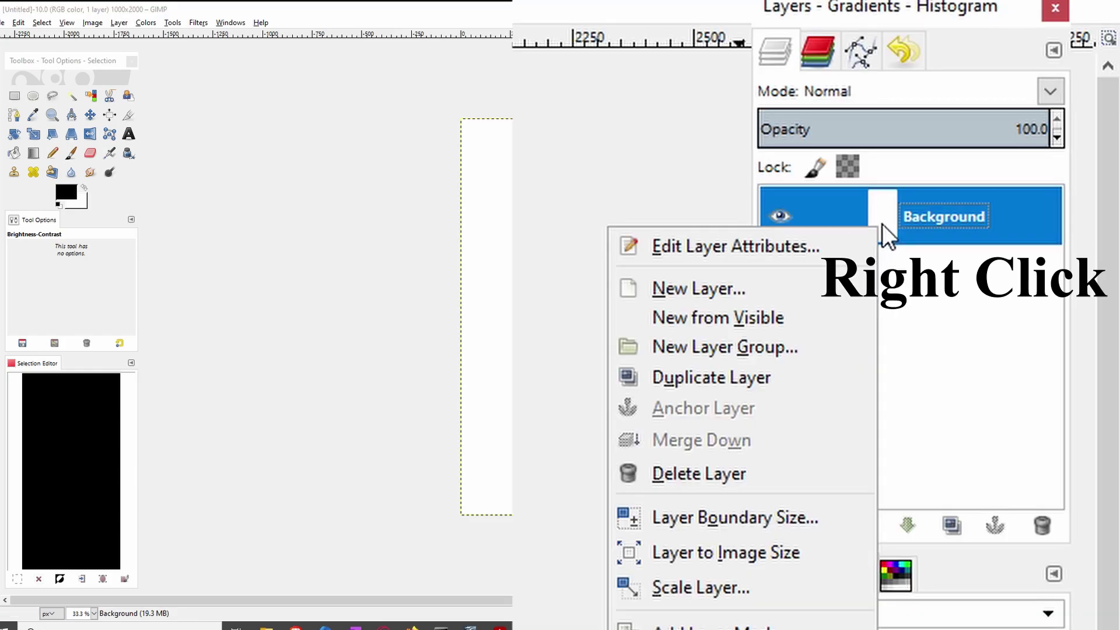
pyautogui.click(761, 289)
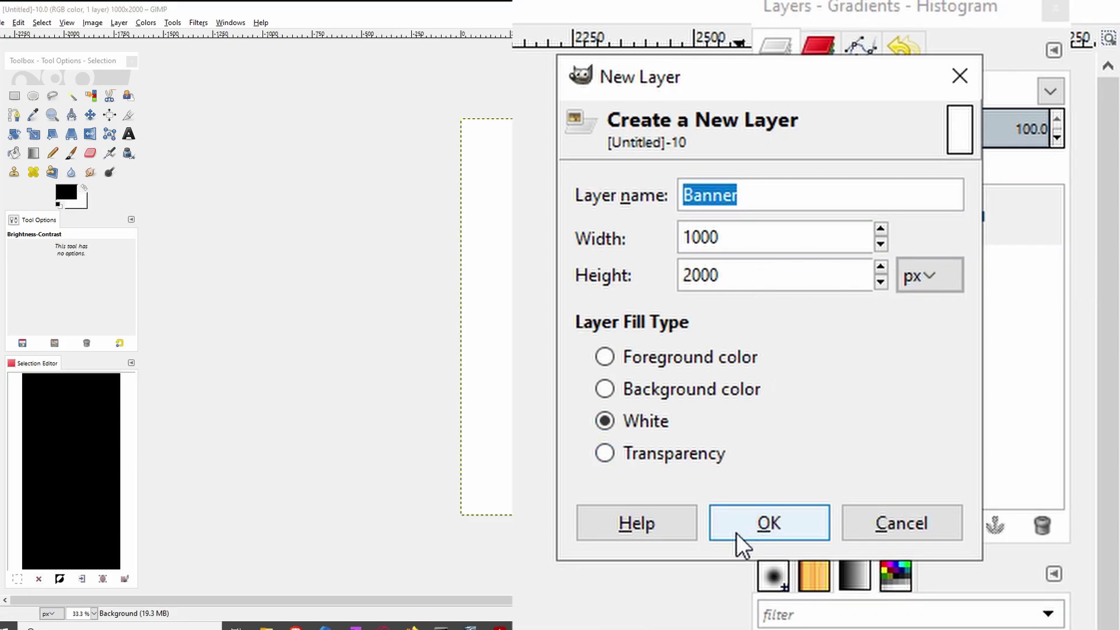
pyautogui.write('Blue')
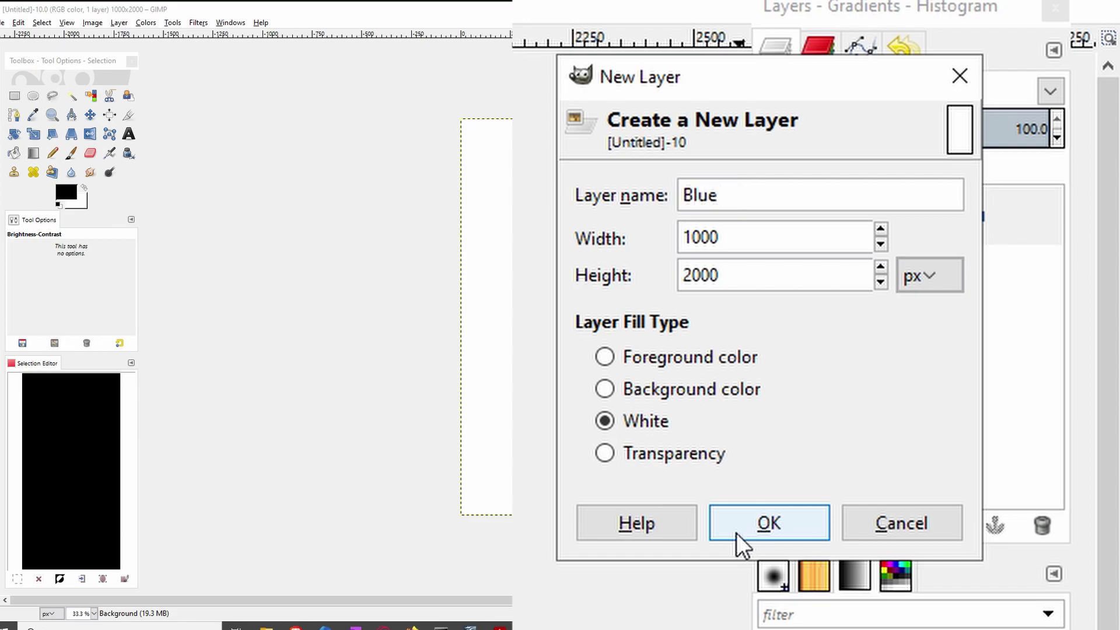
pyautogui.click(736, 533)
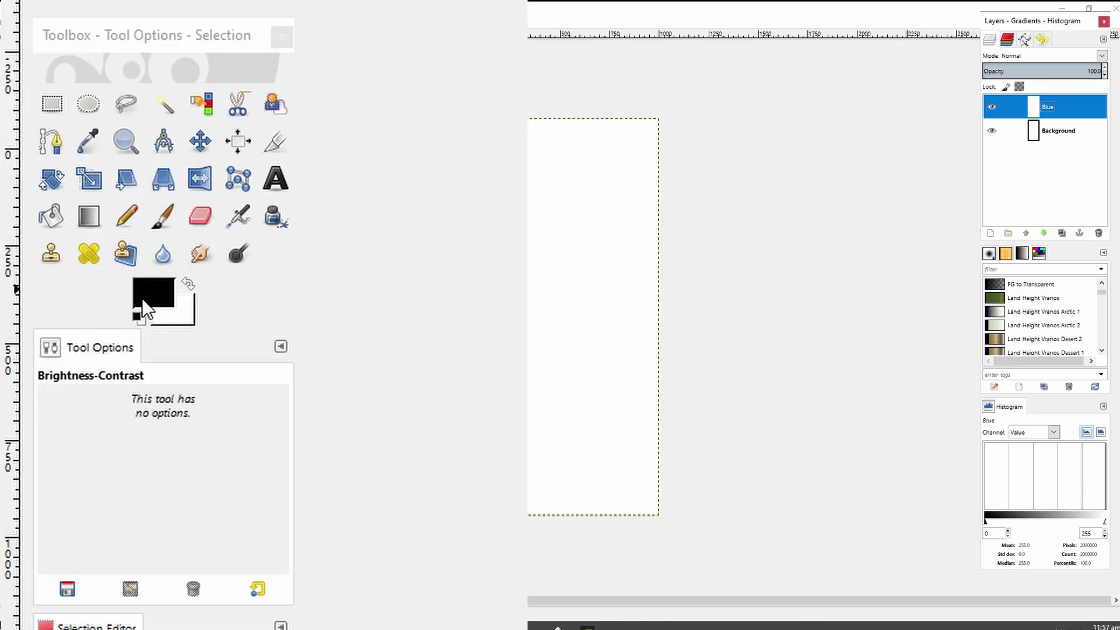
# Set the foreground color to blue 0000e8 and bucket-fill the whole Blue layer with it
pyautogui.click(141, 297)
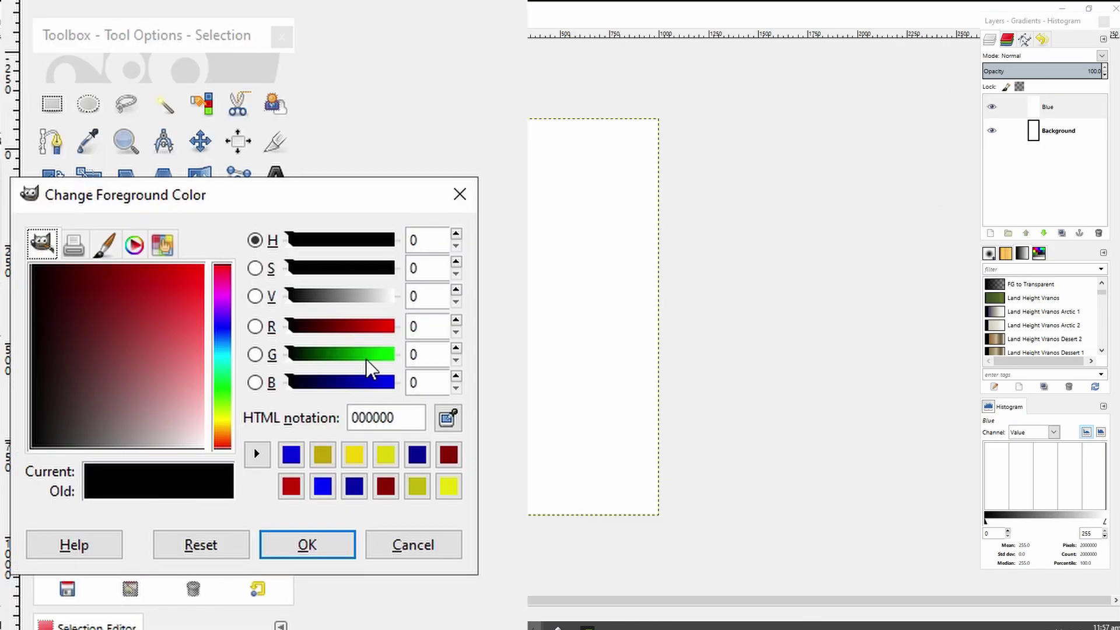
pyautogui.moveTo(321, 382); pyautogui.dragTo(407, 398)
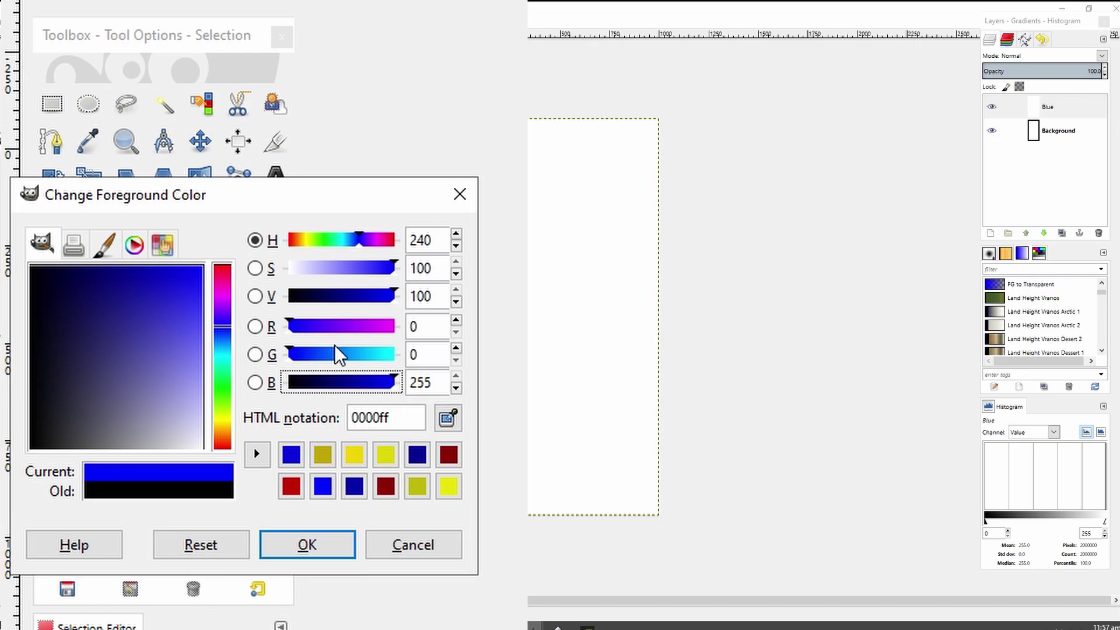
pyautogui.moveTo(187, 272); pyautogui.dragTo(187, 261)
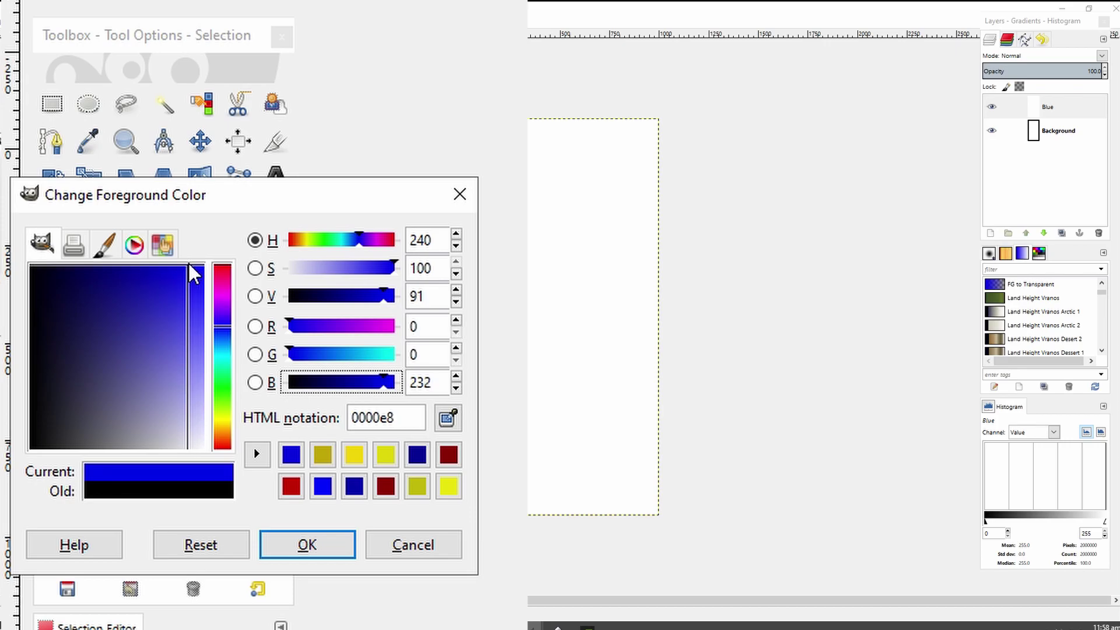
pyautogui.click(293, 556)
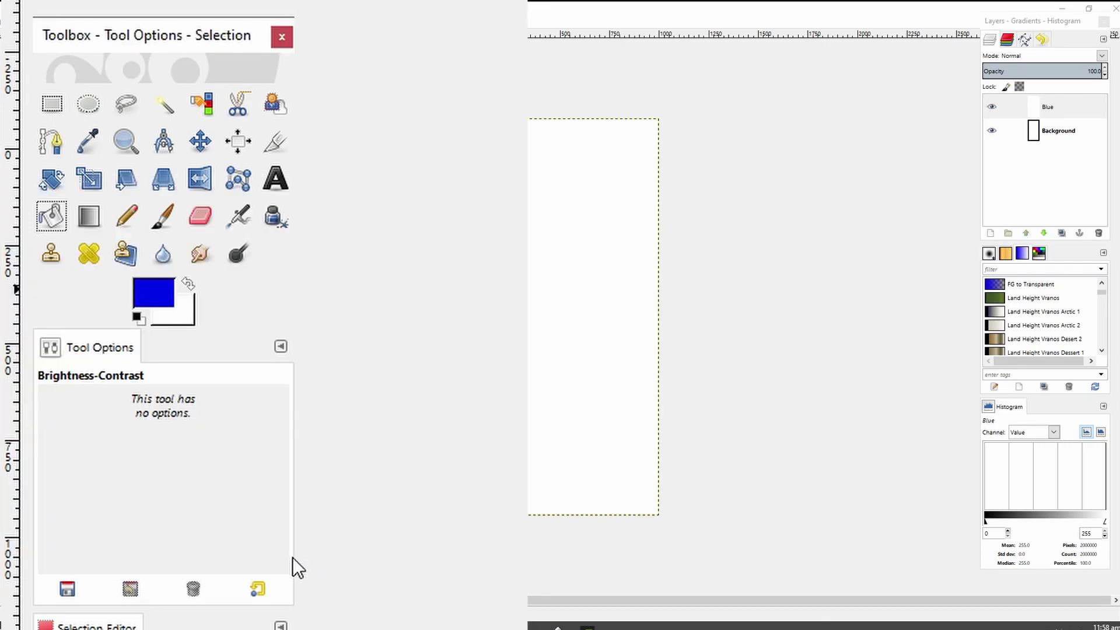
pyautogui.click(59, 220)
pyautogui.click(582, 224)
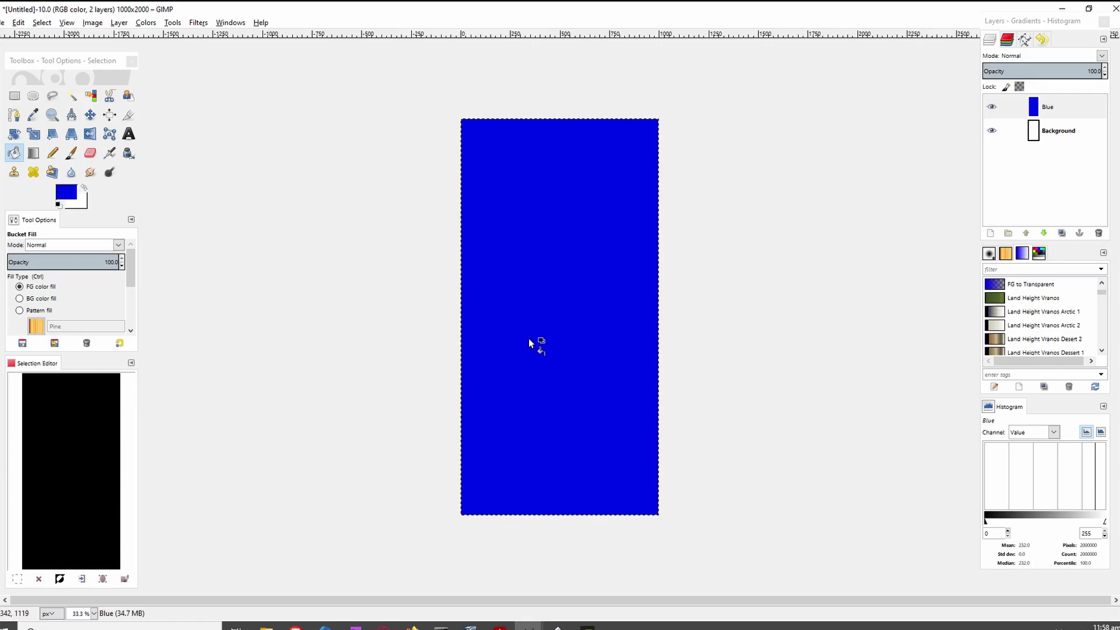
# Add a horizontal guide at 75 percent of the image height
pyautogui.click(119, 24)
pyautogui.moveTo(92, 25)
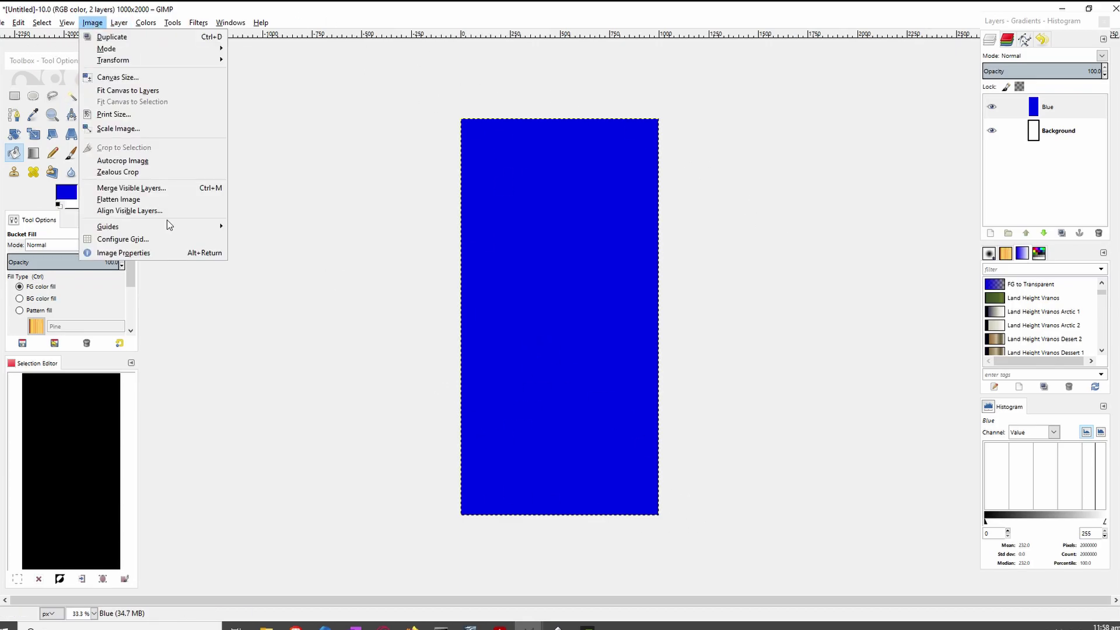
pyautogui.moveTo(167, 226)
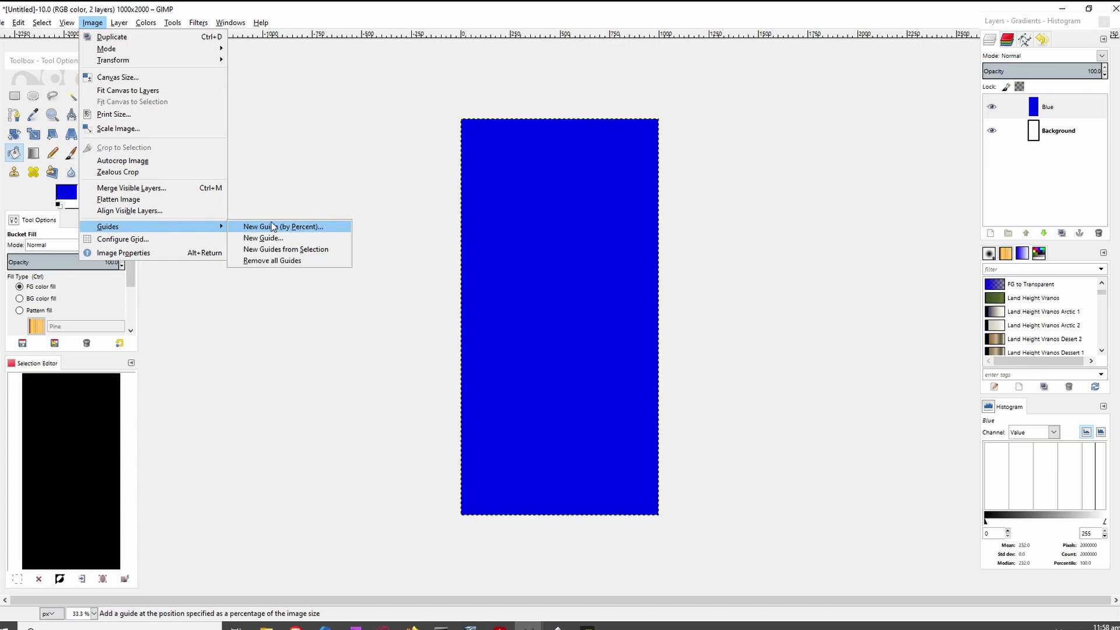
pyautogui.click(298, 226)
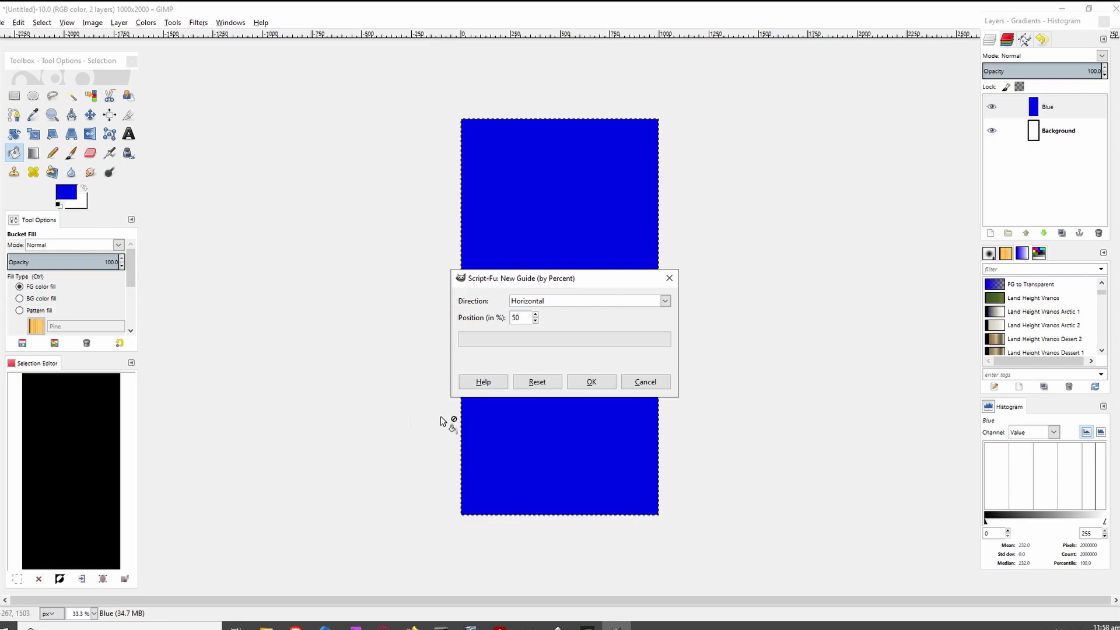
pyautogui.moveTo(527, 317); pyautogui.dragTo(507, 318)
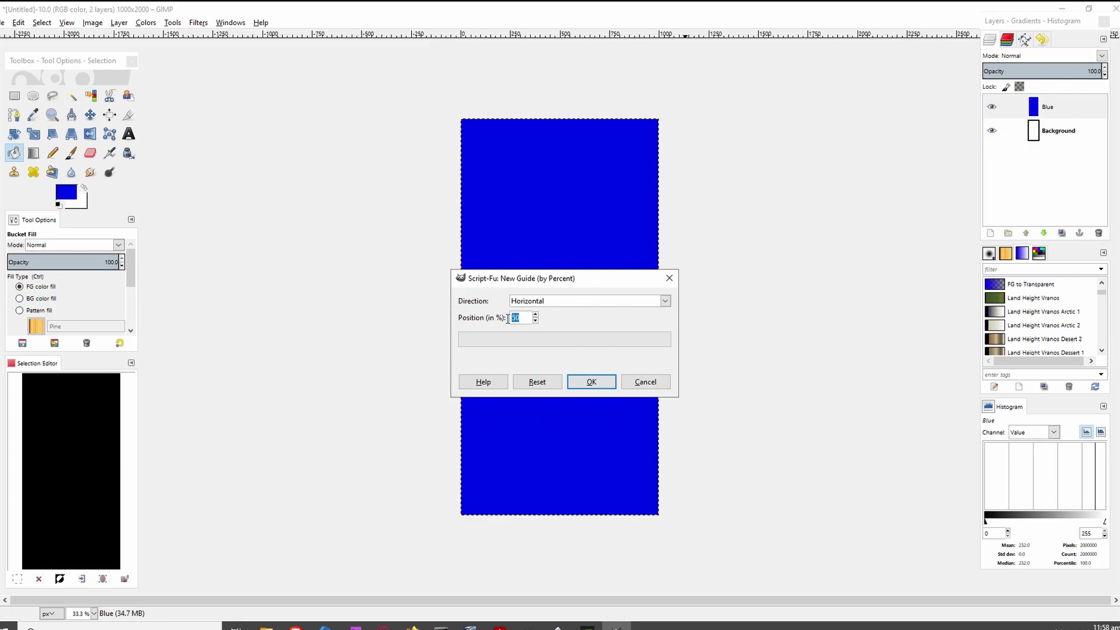
pyautogui.write('75')
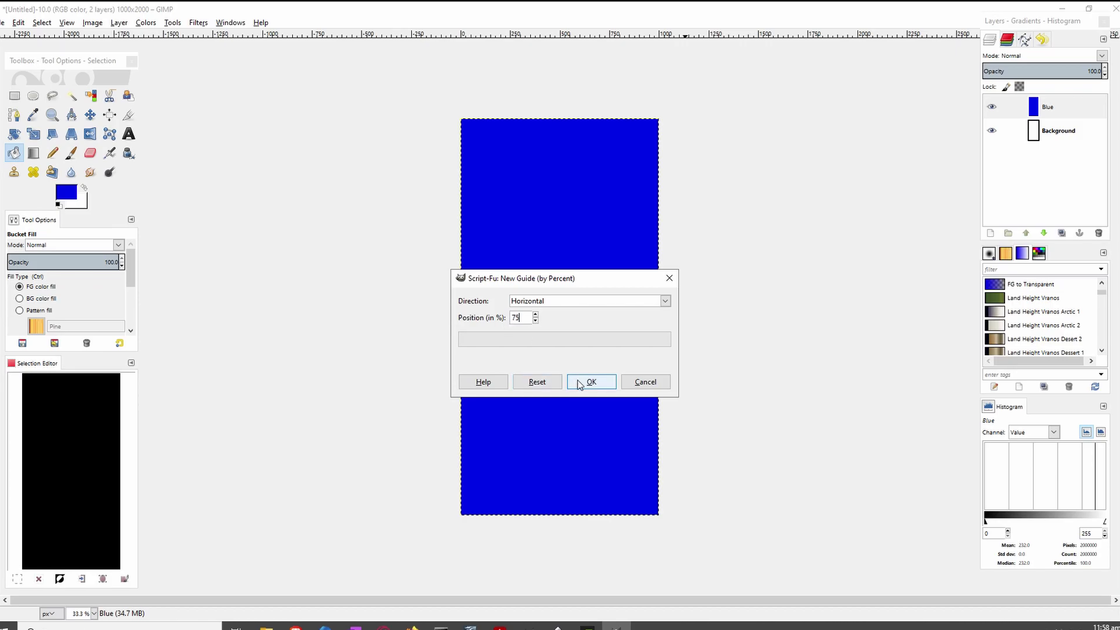
pyautogui.click(580, 385)
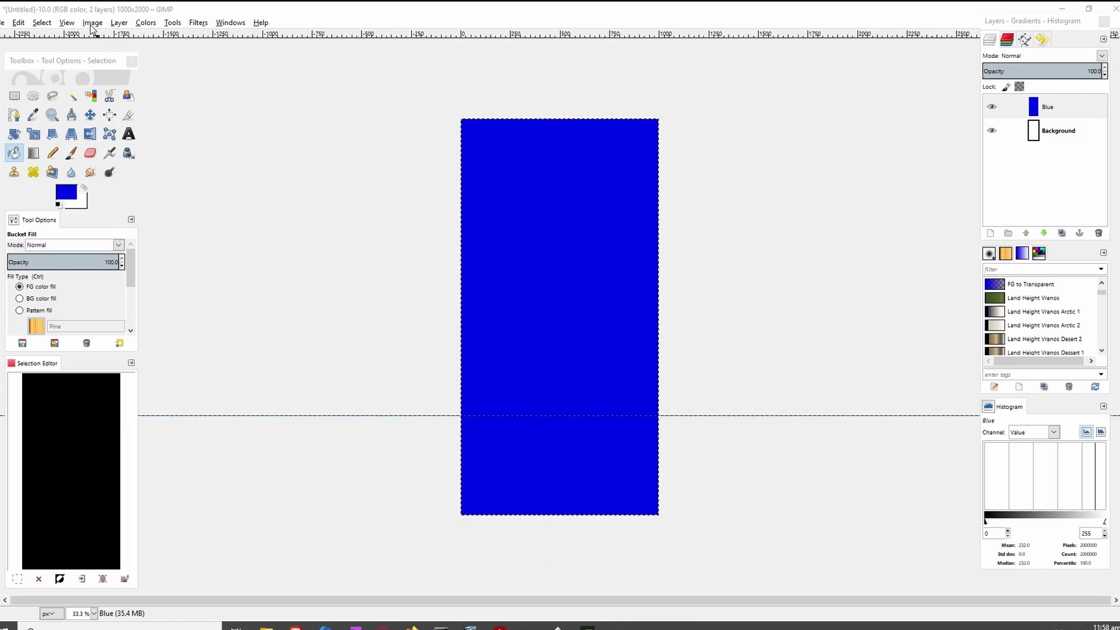
# Add a vertical guide at 50 percent of the image width
pyautogui.click(92, 23)
pyautogui.moveTo(159, 227)
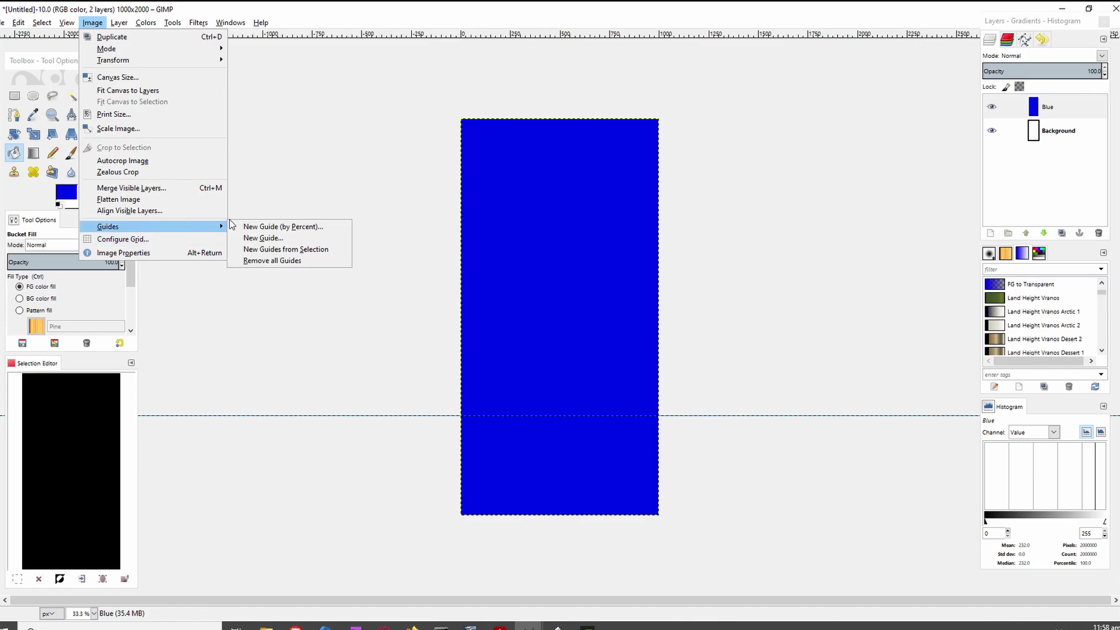
pyautogui.click(268, 228)
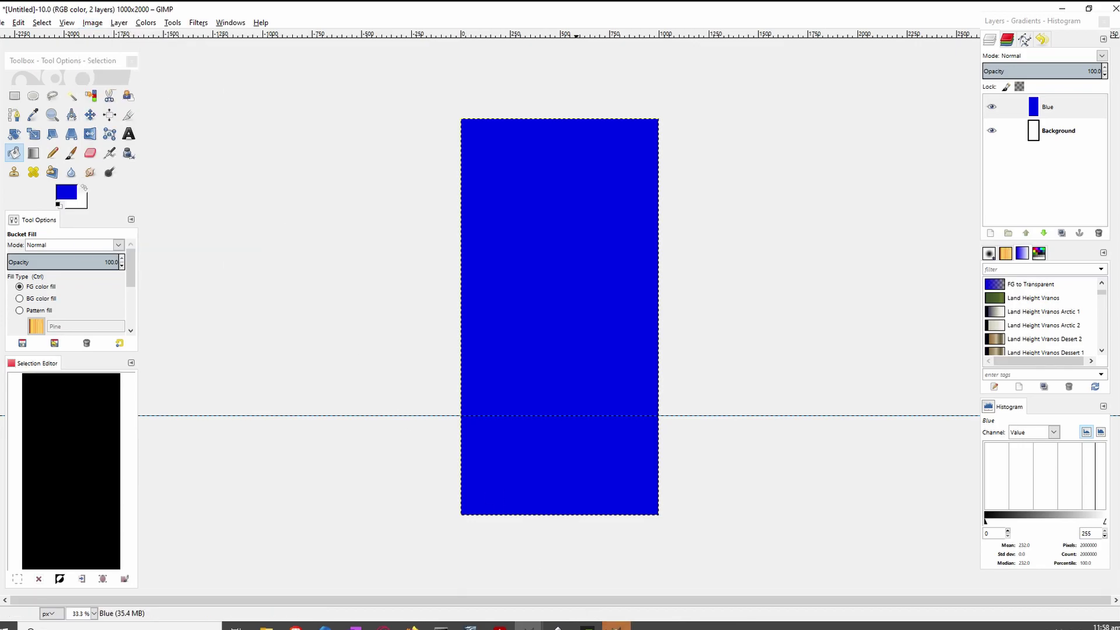
pyautogui.click(664, 301)
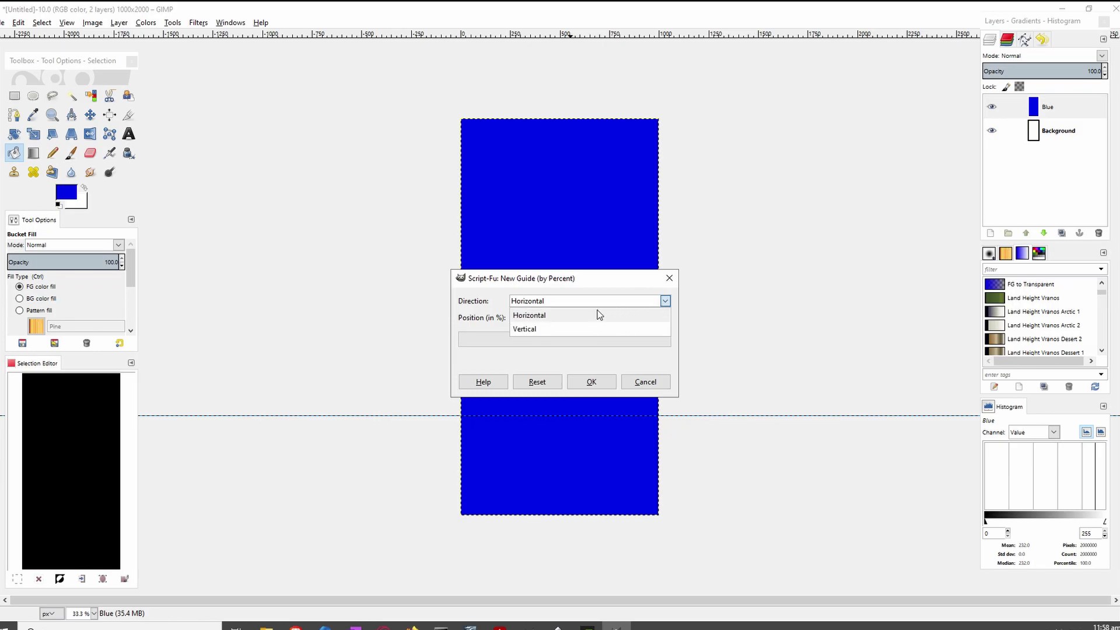
pyautogui.click(549, 331)
pyautogui.press('Tab')
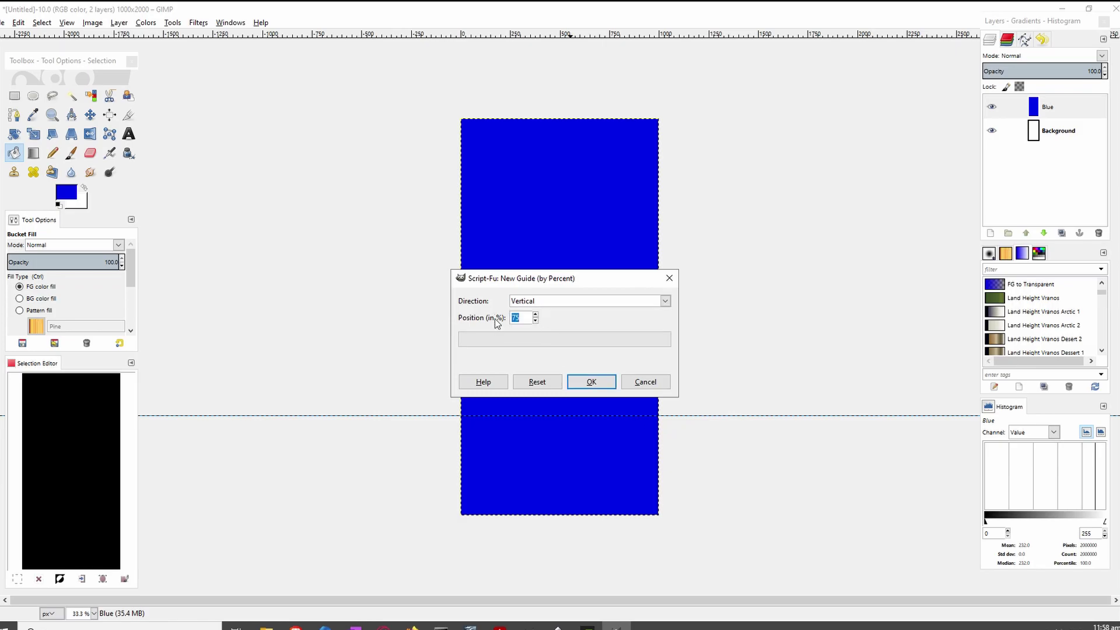
pyautogui.click(591, 382)
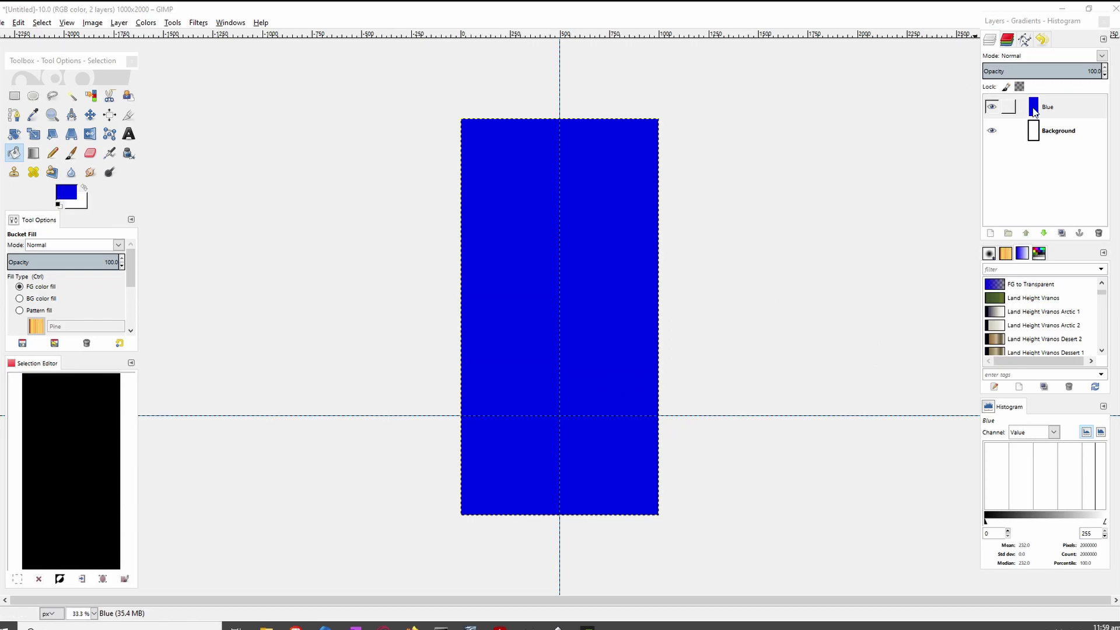
# Add a white (full opacity) layer mask to the Blue layer
pyautogui.click(1034, 112)
pyautogui.rightClick(1034, 112)
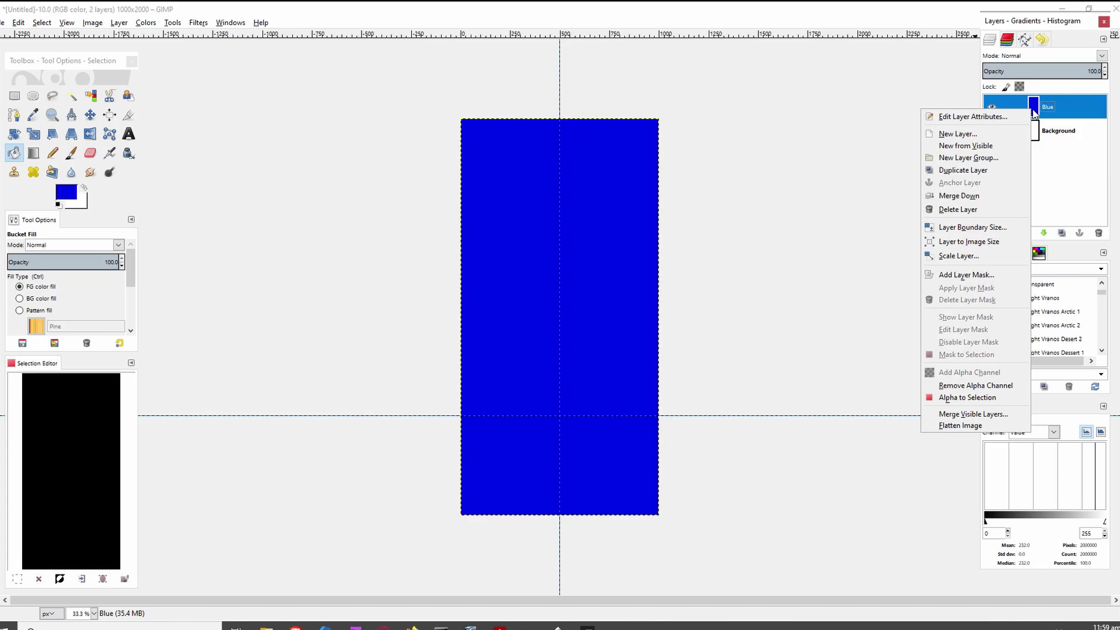
pyautogui.click(952, 275)
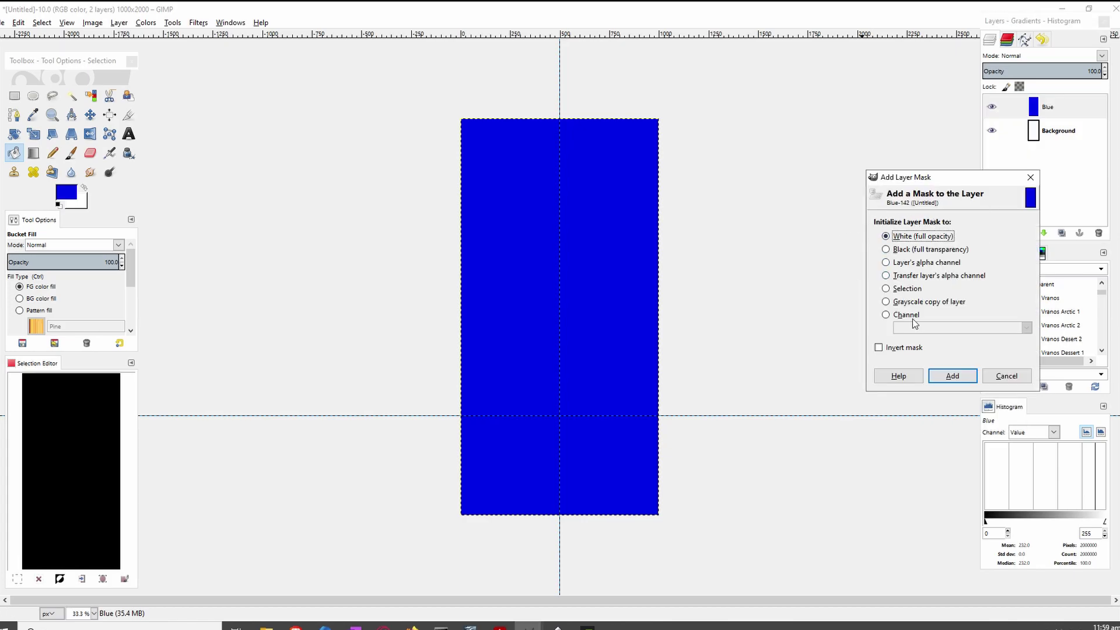
pyautogui.click(951, 375)
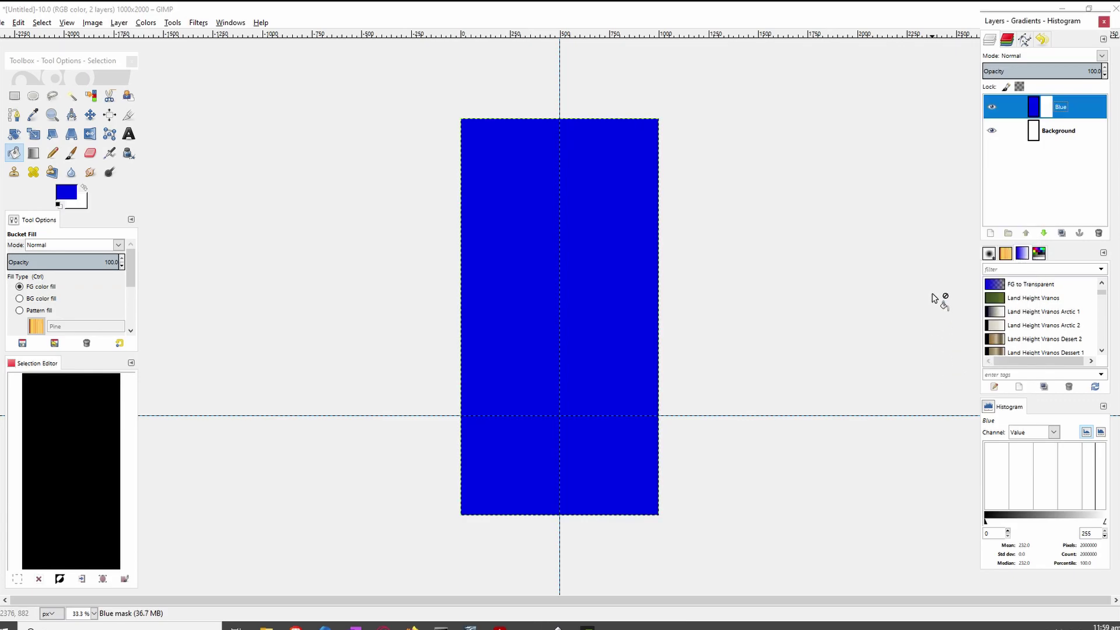
# Activate the Free Select tool and turn on snapping to canvas edges
pyautogui.click(51, 98)
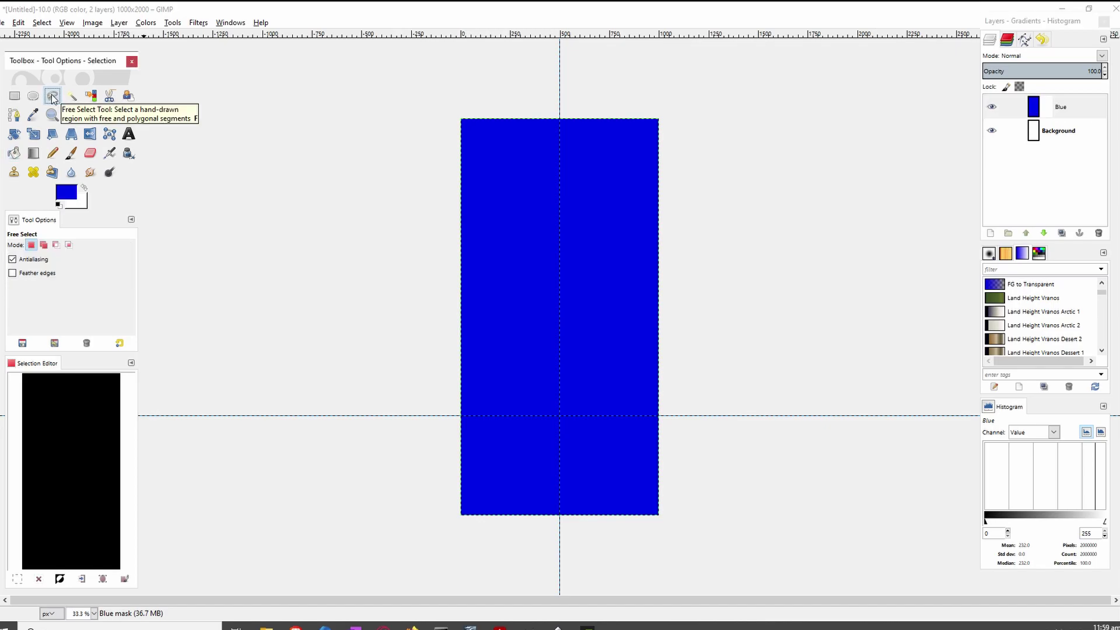
pyautogui.click(68, 23)
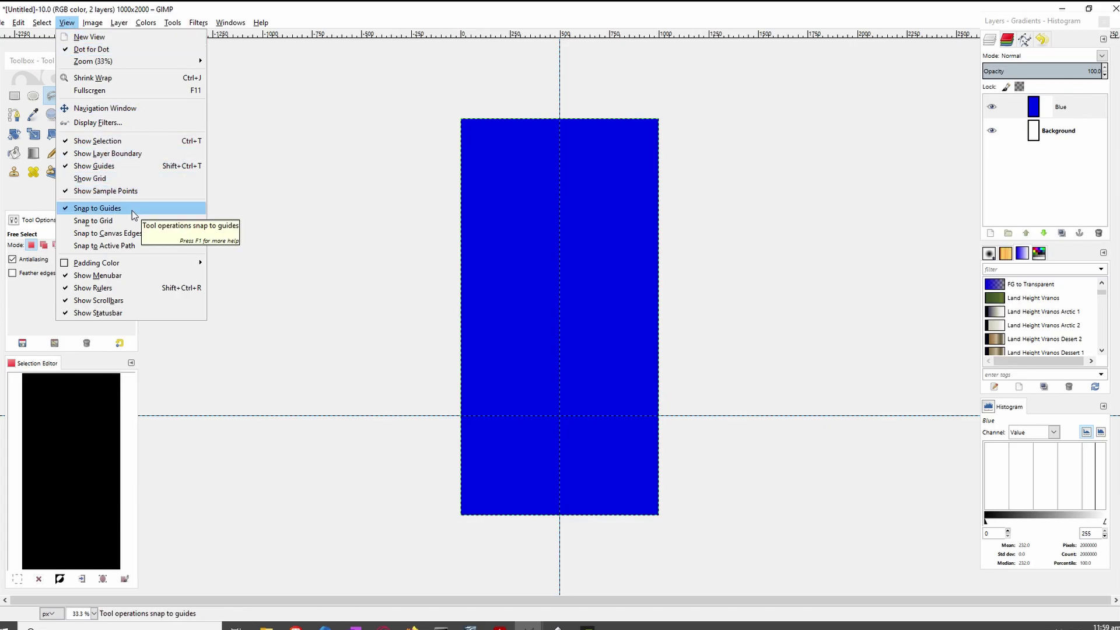
pyautogui.click(117, 236)
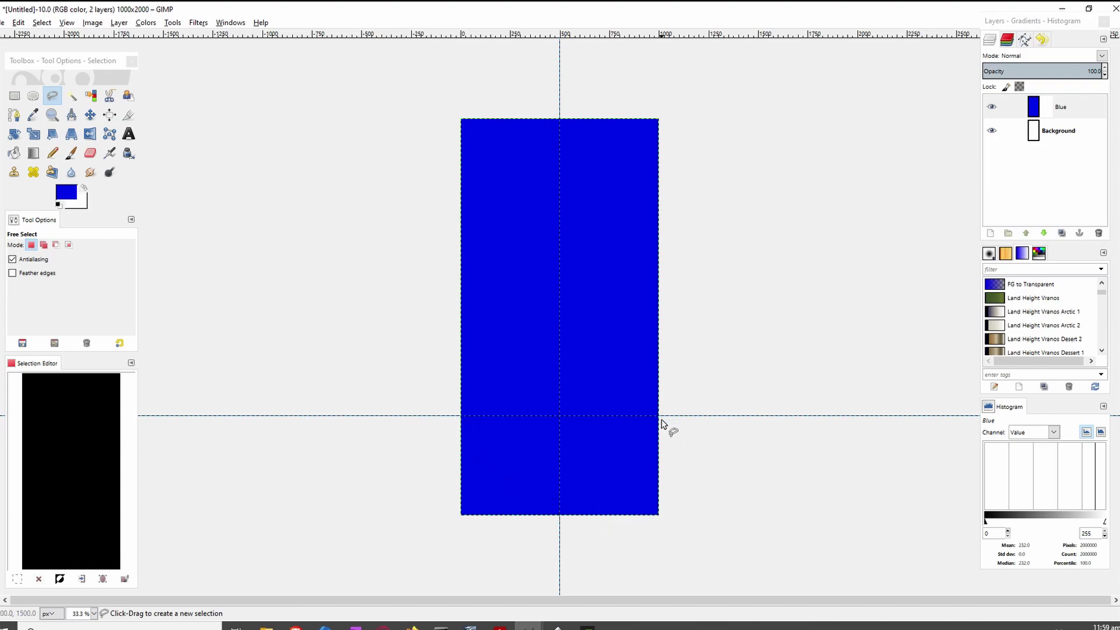
# Draw a closed polygonal selection around both lower corners, running from the 75 percent guide's edge intersections to the bottom centre point
pyautogui.click(461, 416)
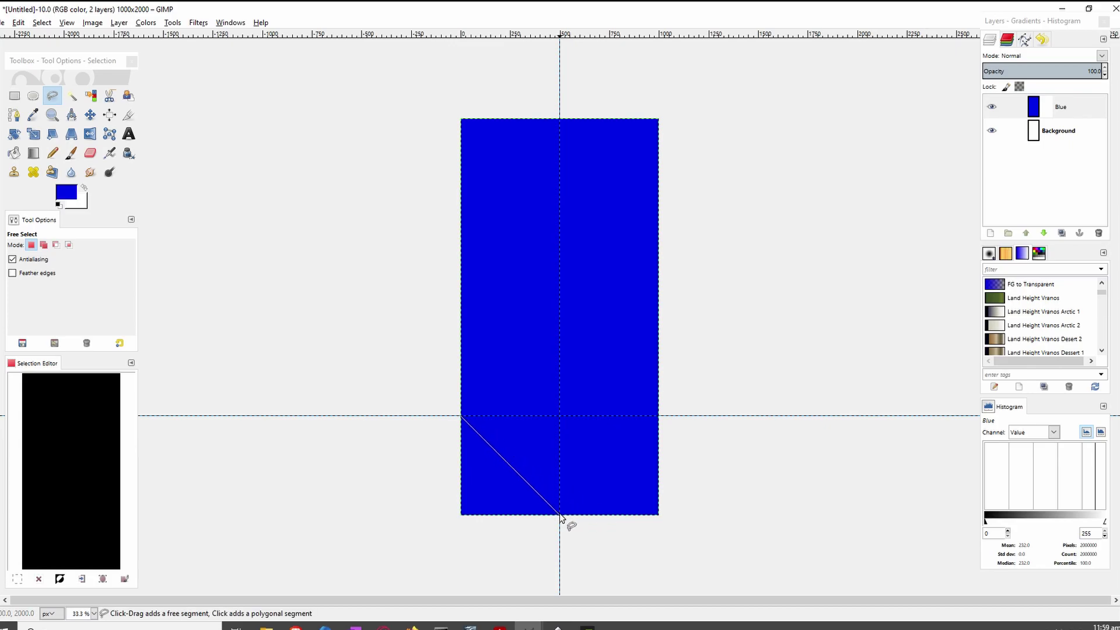
pyautogui.click(559, 515)
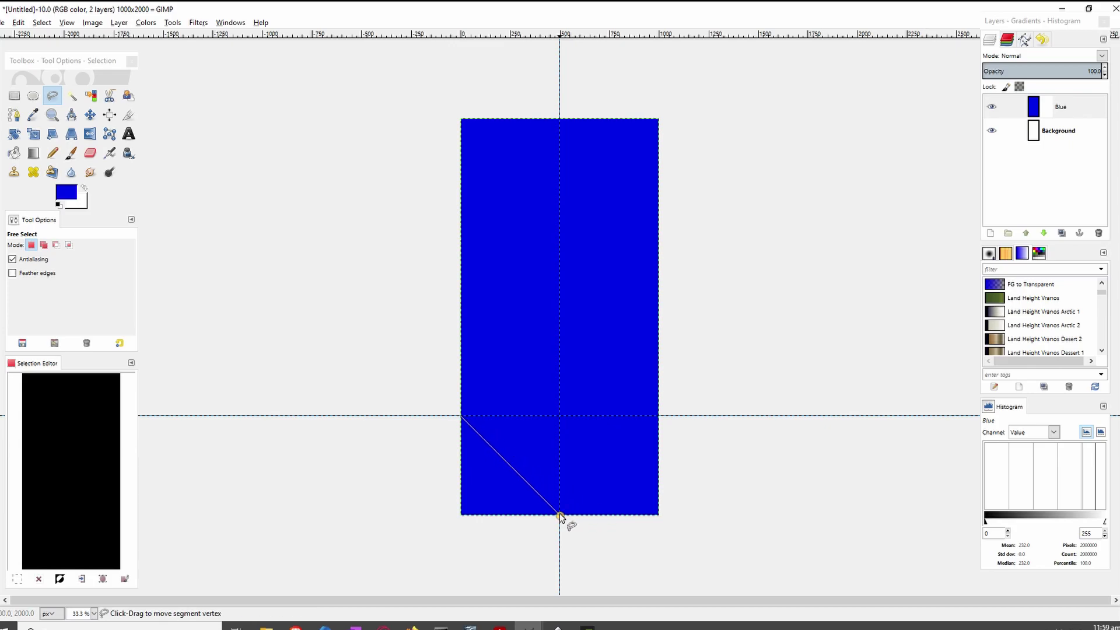
pyautogui.click(659, 415)
pyautogui.click(760, 514)
pyautogui.click(616, 567)
pyautogui.click(448, 538)
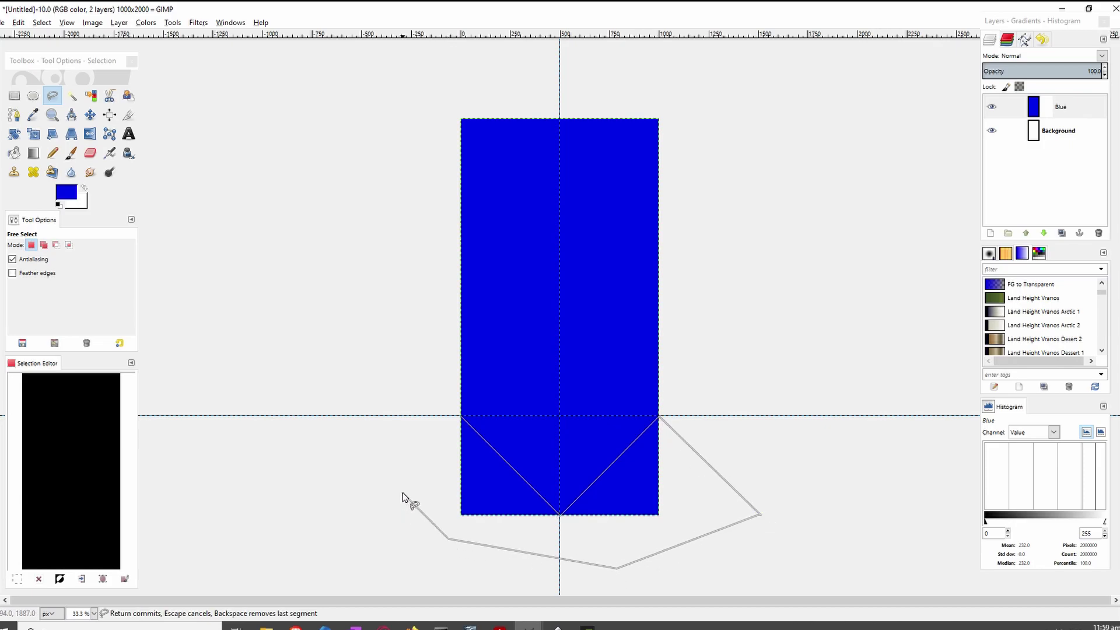
pyautogui.click(402, 492)
pyautogui.click(436, 432)
pyautogui.click(461, 416)
pyautogui.click(460, 417)
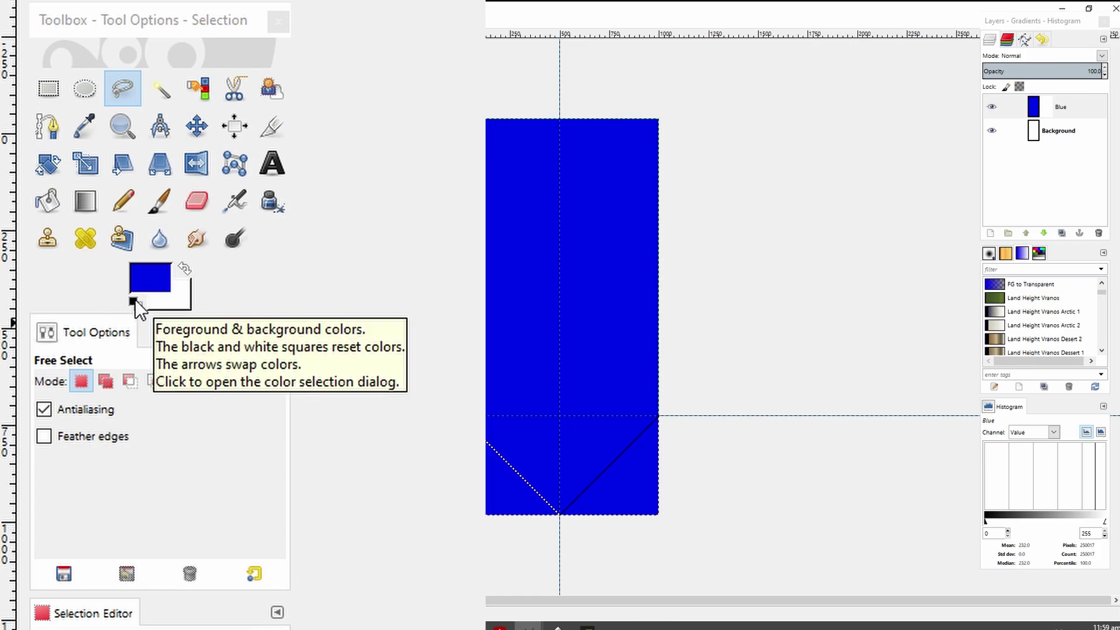
# Bucket-fill the selected lower corners of the Blue layer's mask with default black and clear the selection
pyautogui.click(135, 299)
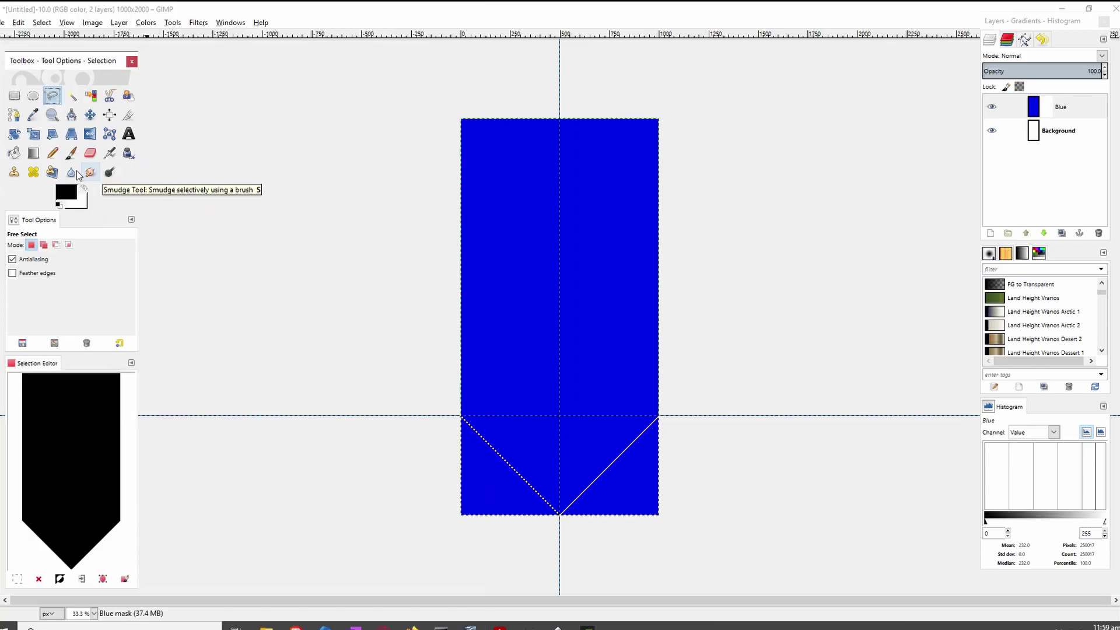
pyautogui.click(13, 154)
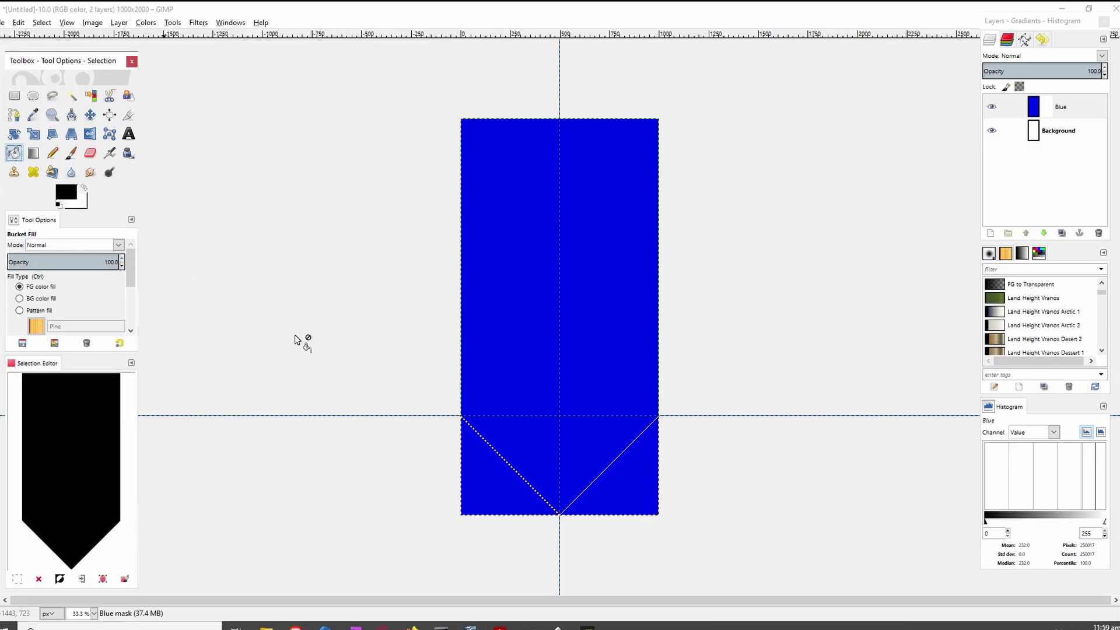
pyautogui.click(634, 472)
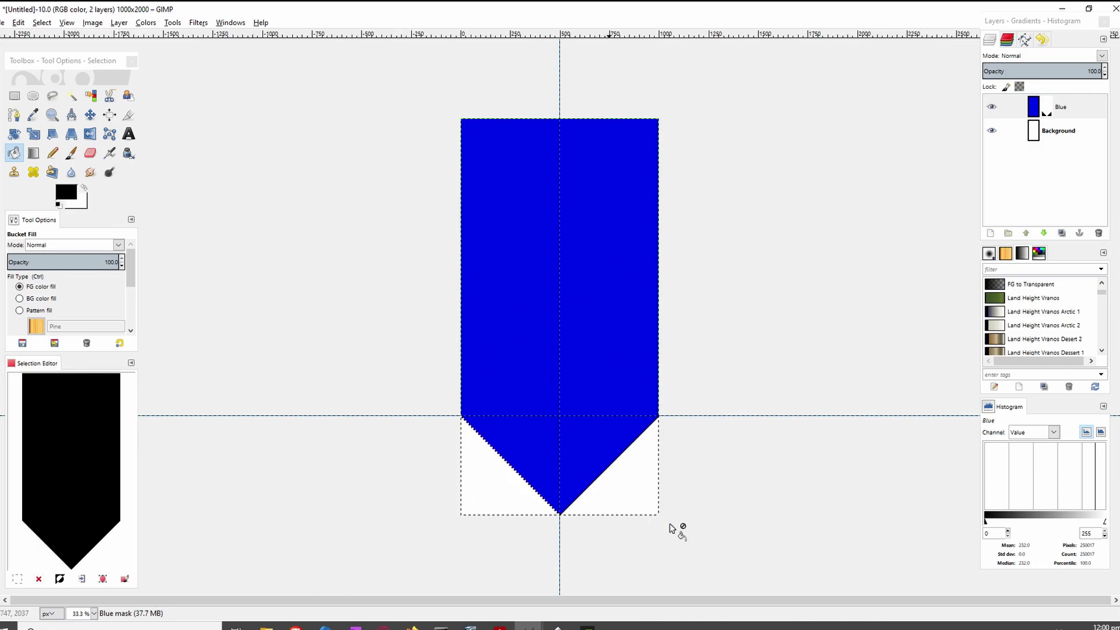
pyautogui.click(42, 23)
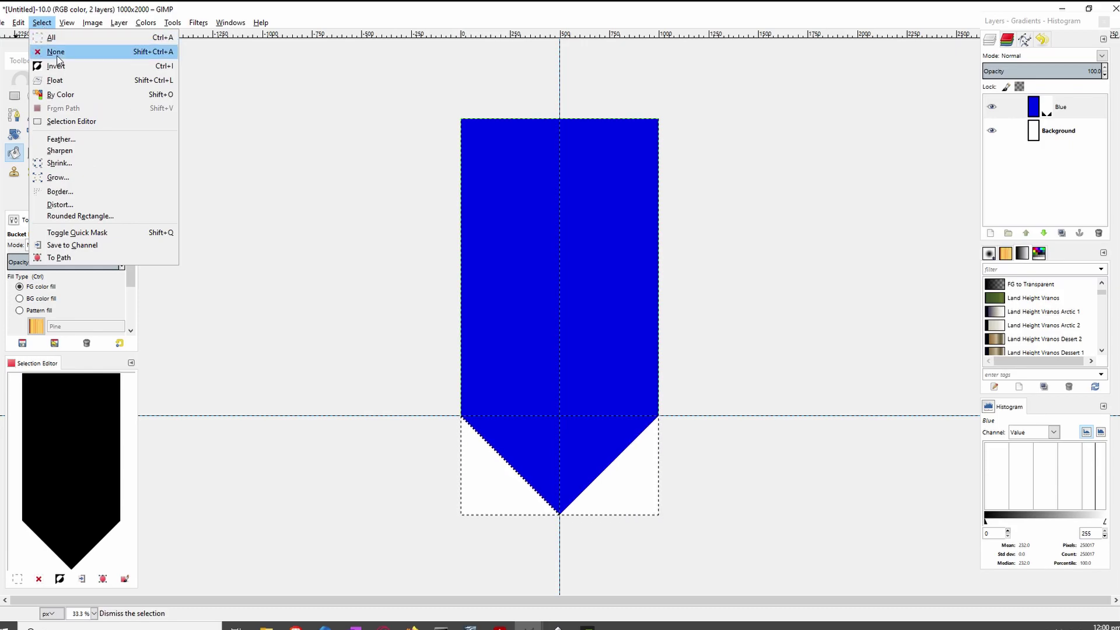
pyautogui.click(78, 55)
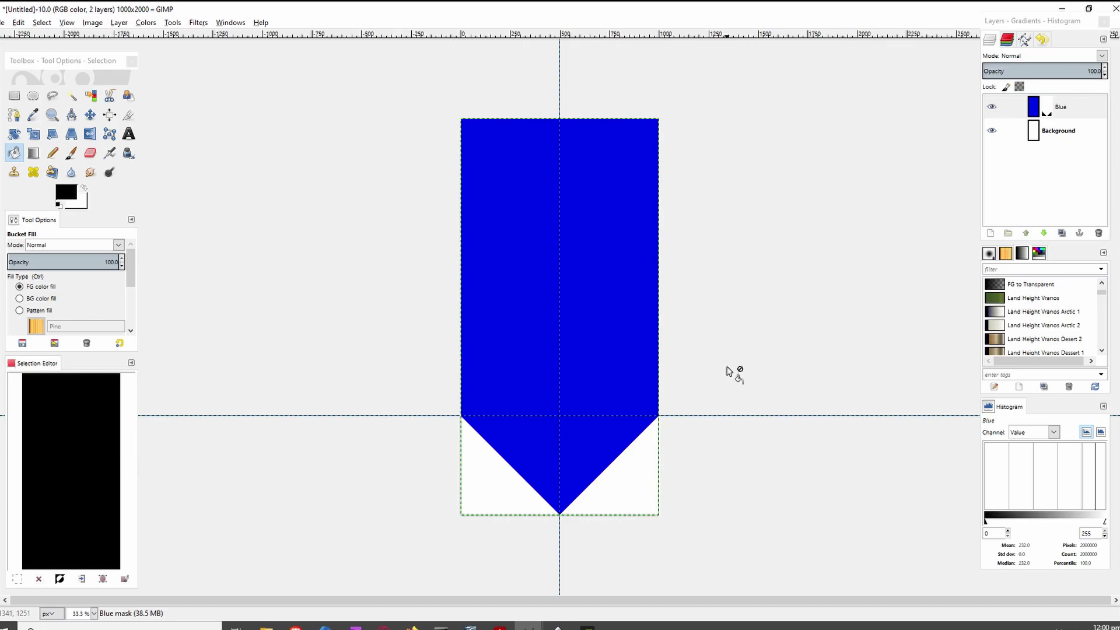
# Add a new 1000 × 2000 px layer named Red with a white fill above the Blue layer
pyautogui.rightClick(1038, 115)
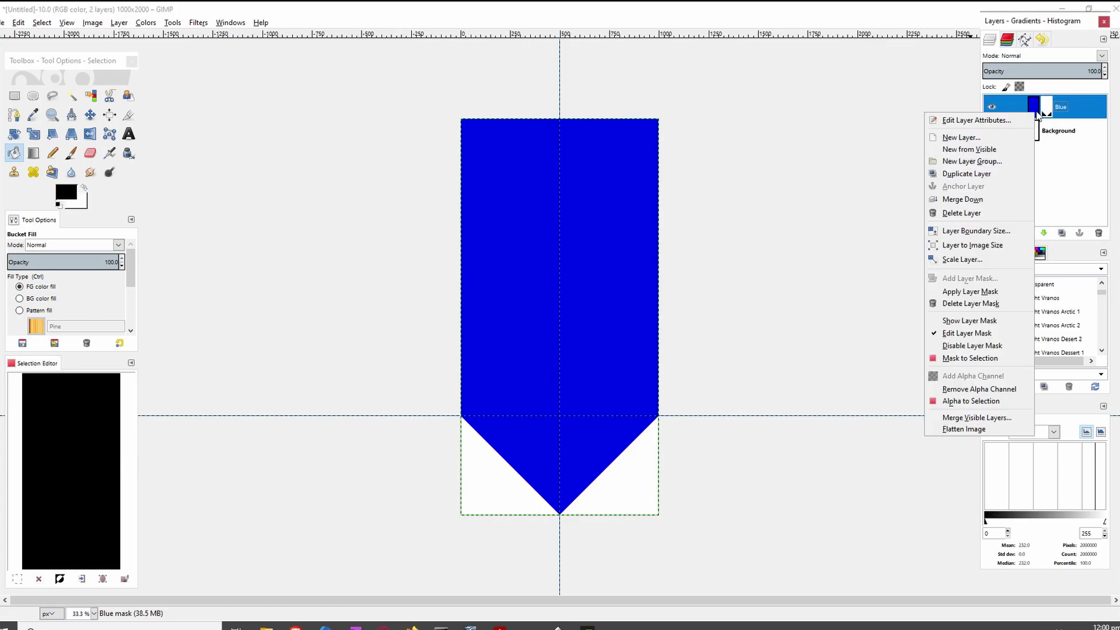
pyautogui.click(962, 138)
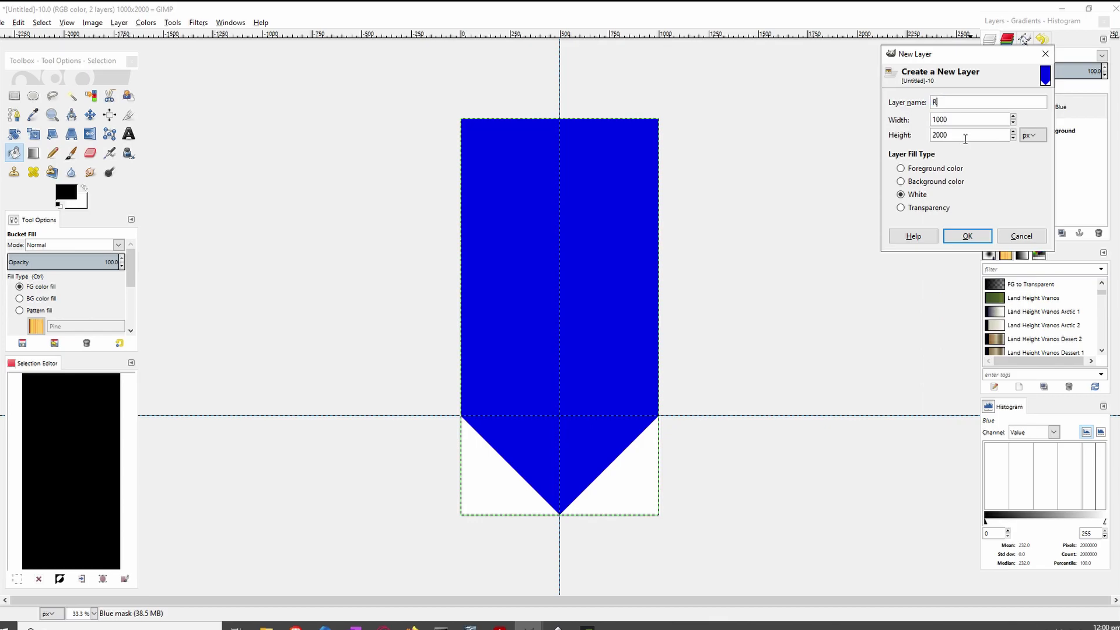
pyautogui.click(967, 236)
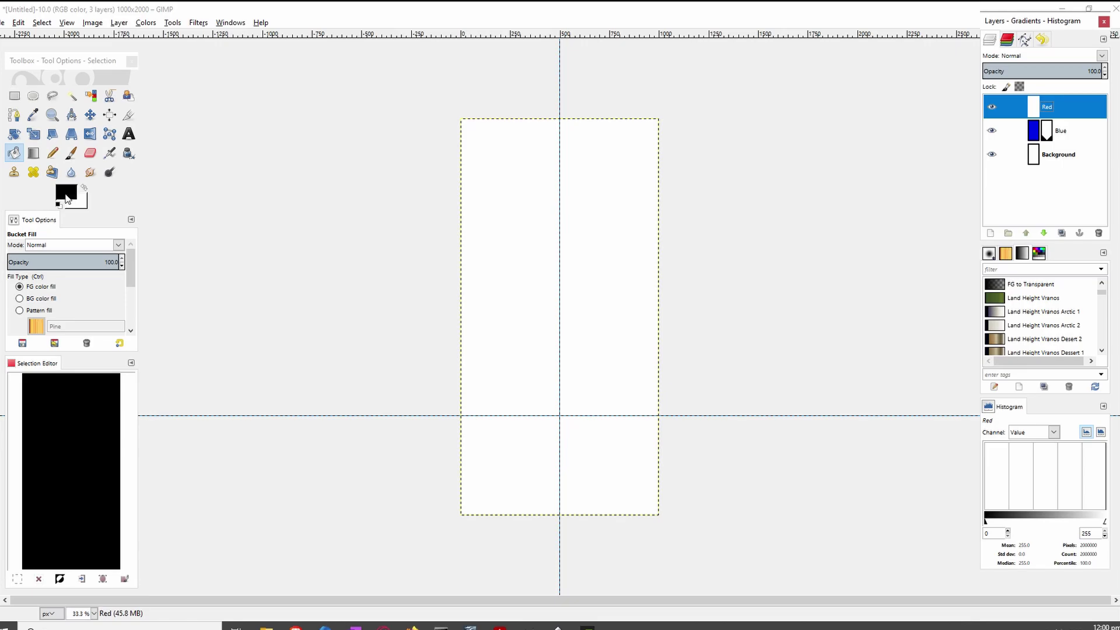
# Set the foreground color to red cf0202 and bucket-fill the whole Red layer with it
pyautogui.click(66, 198)
pyautogui.moveTo(64, 193)
pyautogui.mouseDown()
pyautogui.moveTo(91, 178)
pyautogui.moveTo(76, 184)
pyautogui.mouseUp()
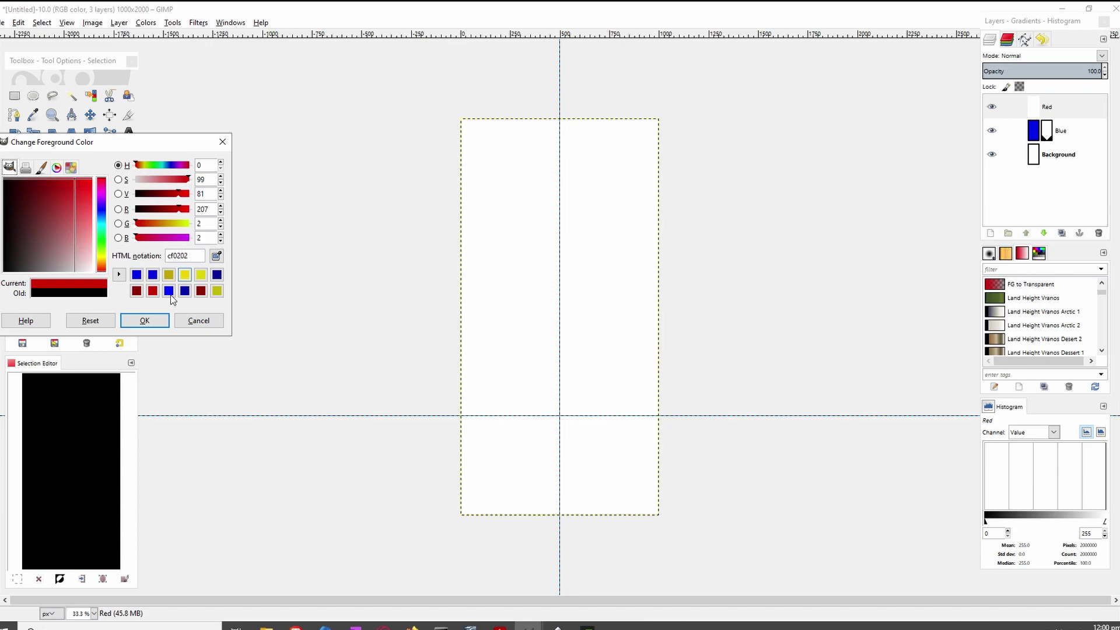
pyautogui.click(145, 320)
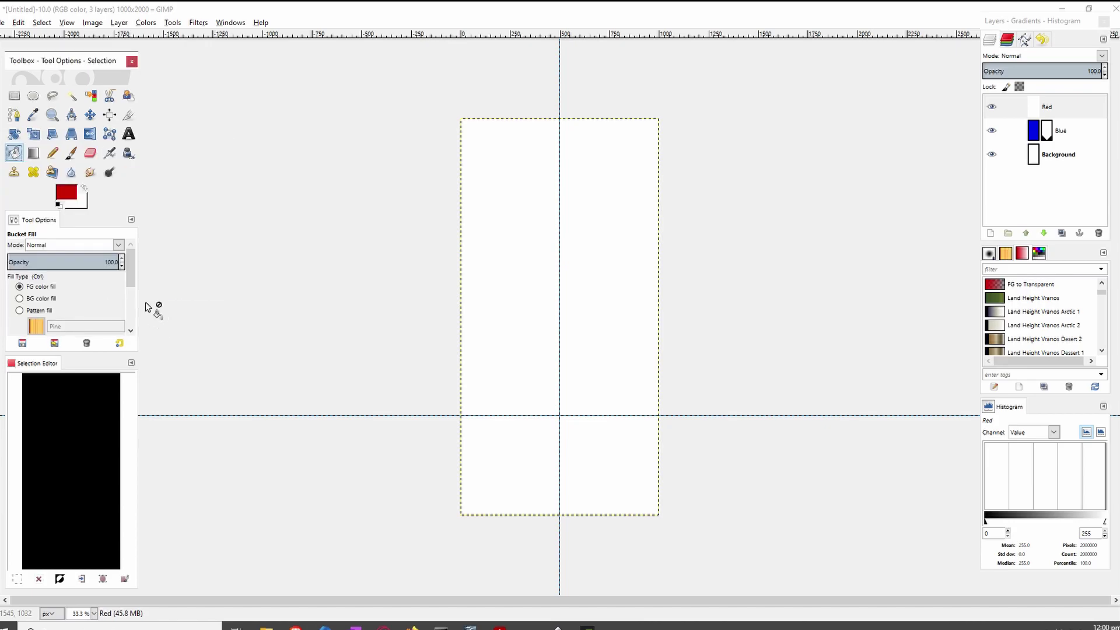
pyautogui.click(600, 234)
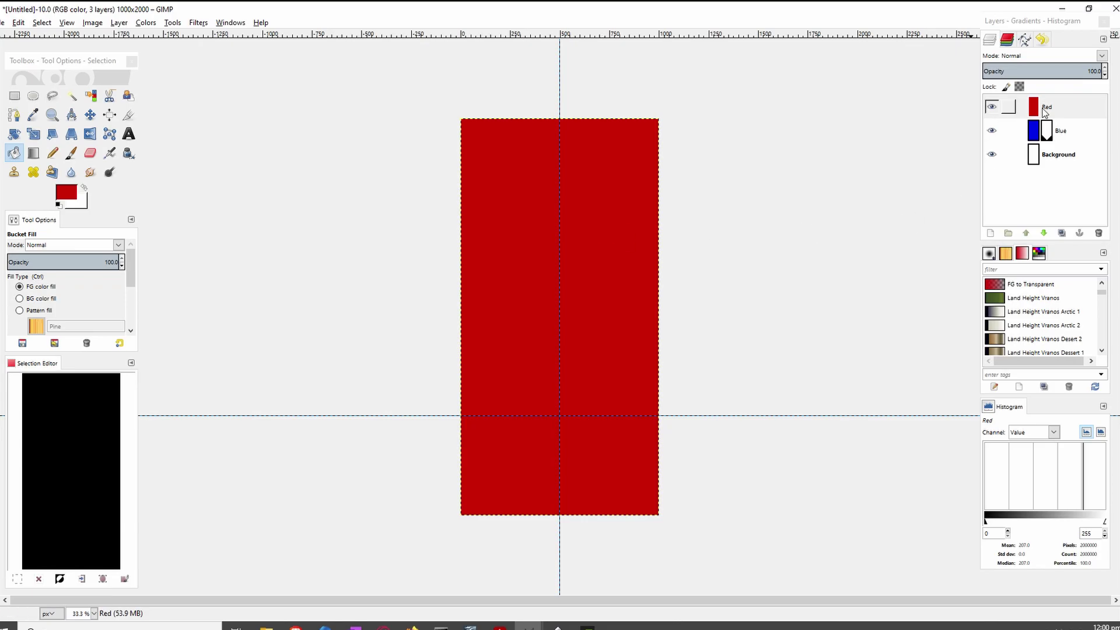
# Select the black lower corner areas of the Blue layer's mask with Select by Color
pyautogui.click(1047, 134)
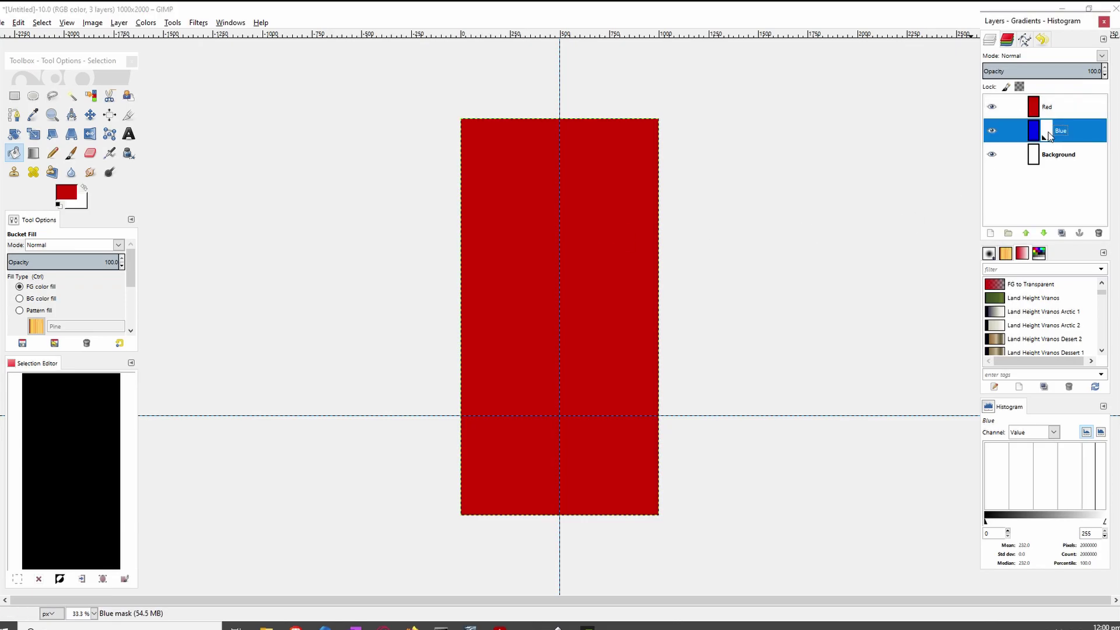
pyautogui.click(91, 95)
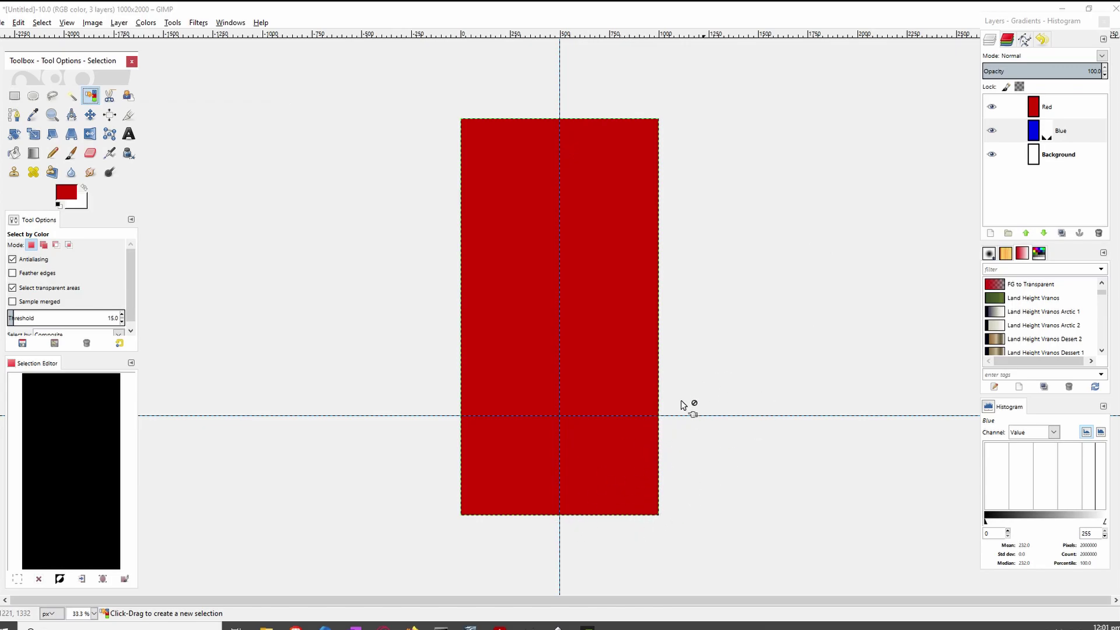
pyautogui.click(992, 108)
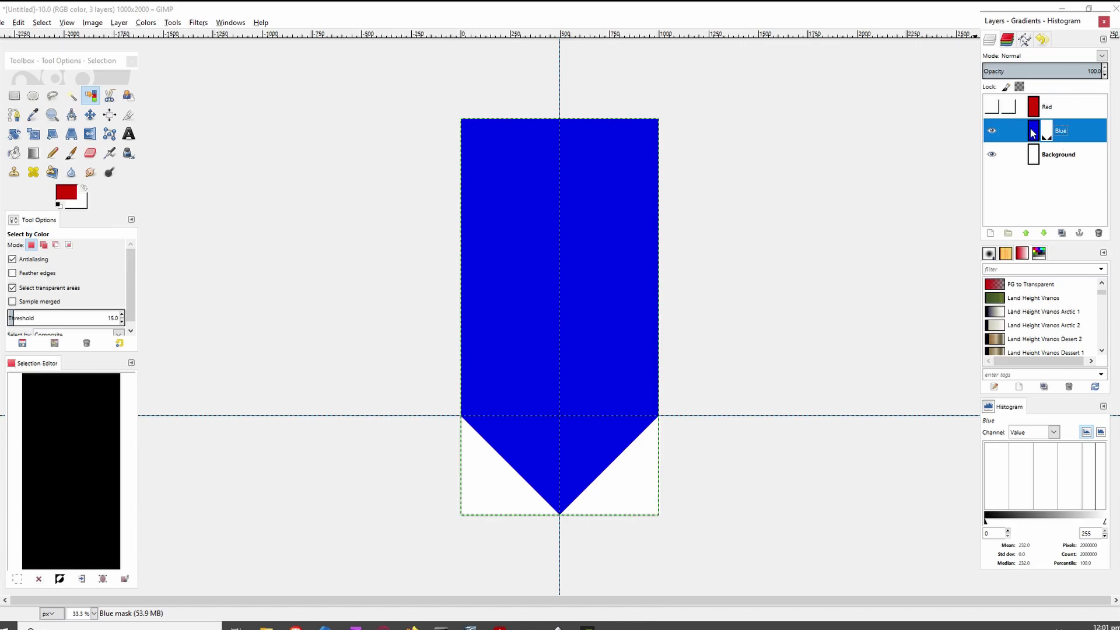
pyautogui.click(991, 106)
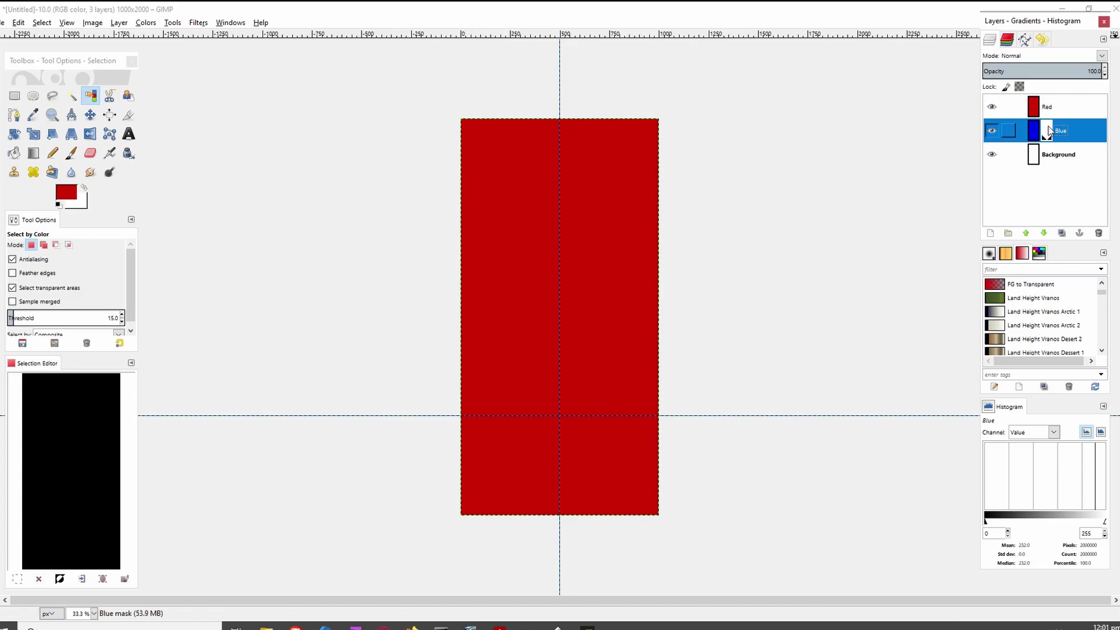
pyautogui.click(646, 495)
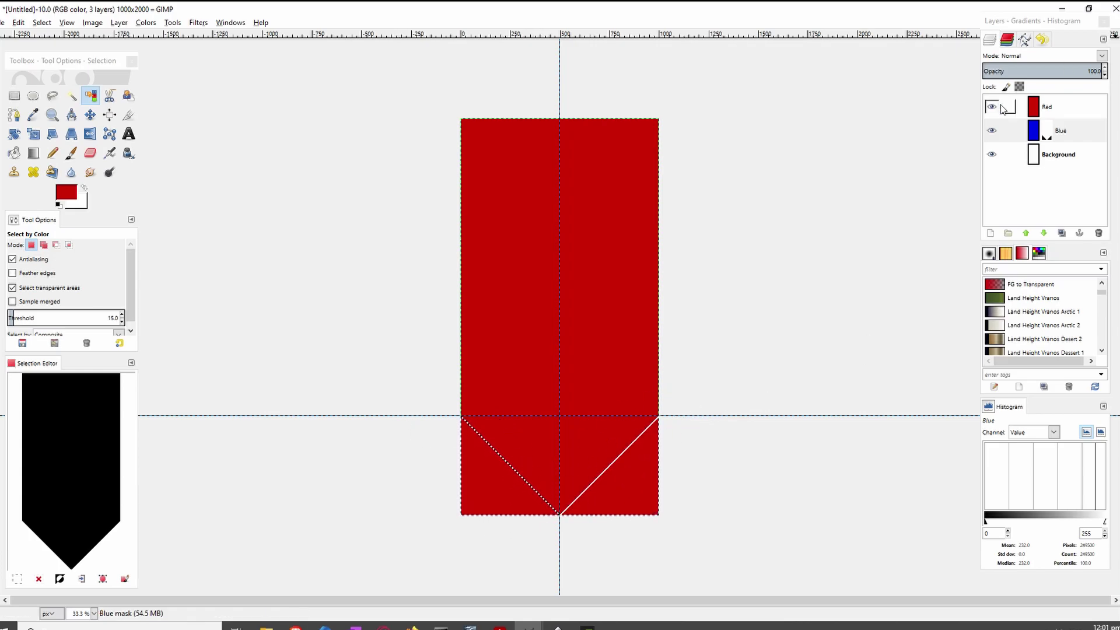
# Add a white (full opacity) layer mask to the Red layer, keeping the corner selection
pyautogui.click(1034, 113)
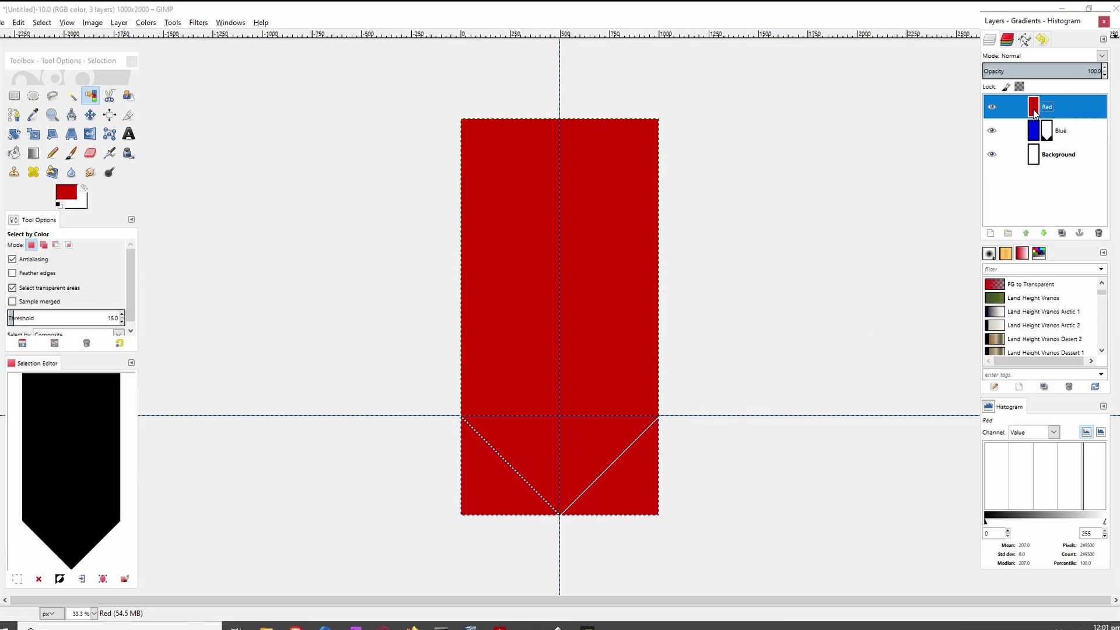
pyautogui.rightClick(1034, 112)
pyautogui.click(970, 276)
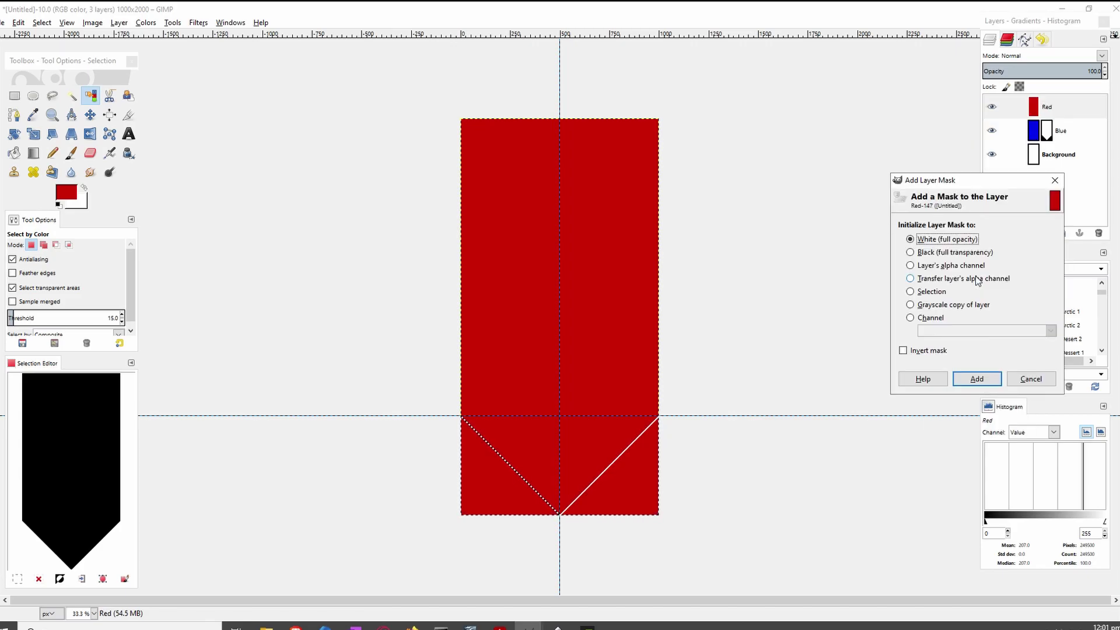
pyautogui.click(976, 379)
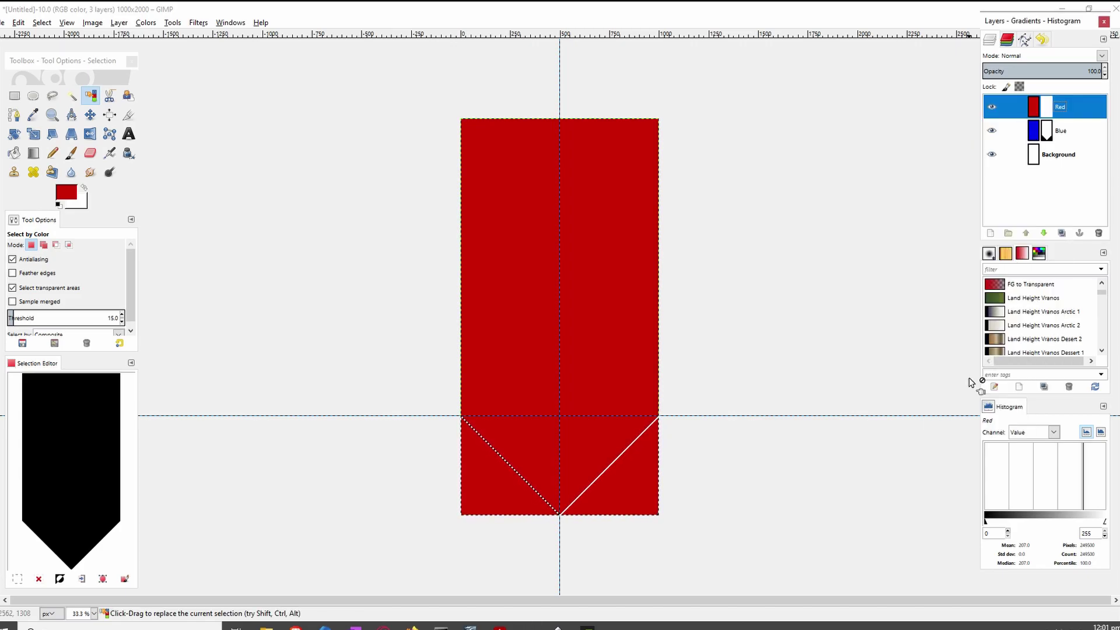
# Fill the selected lower corners of the Red layer's mask with black
pyautogui.click(58, 204)
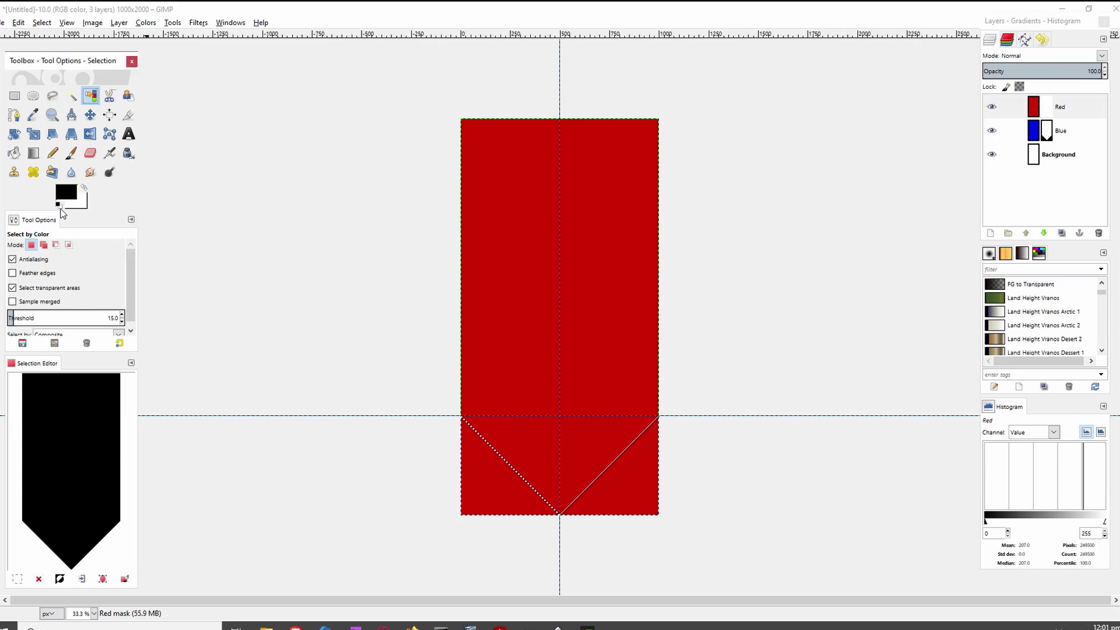
pyautogui.click(15, 154)
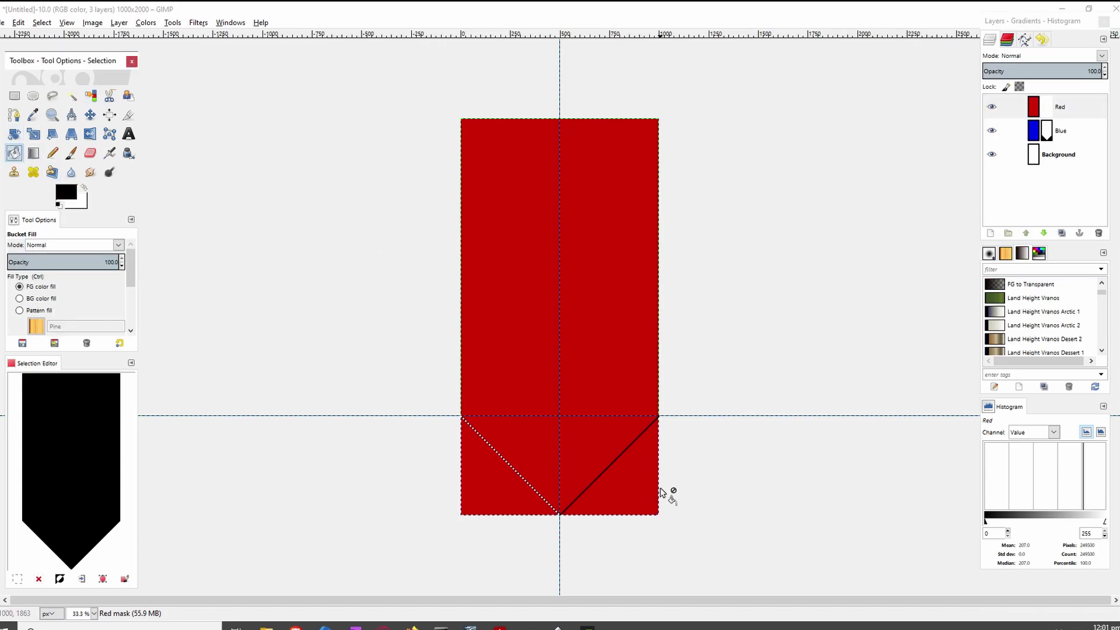
pyautogui.click(640, 474)
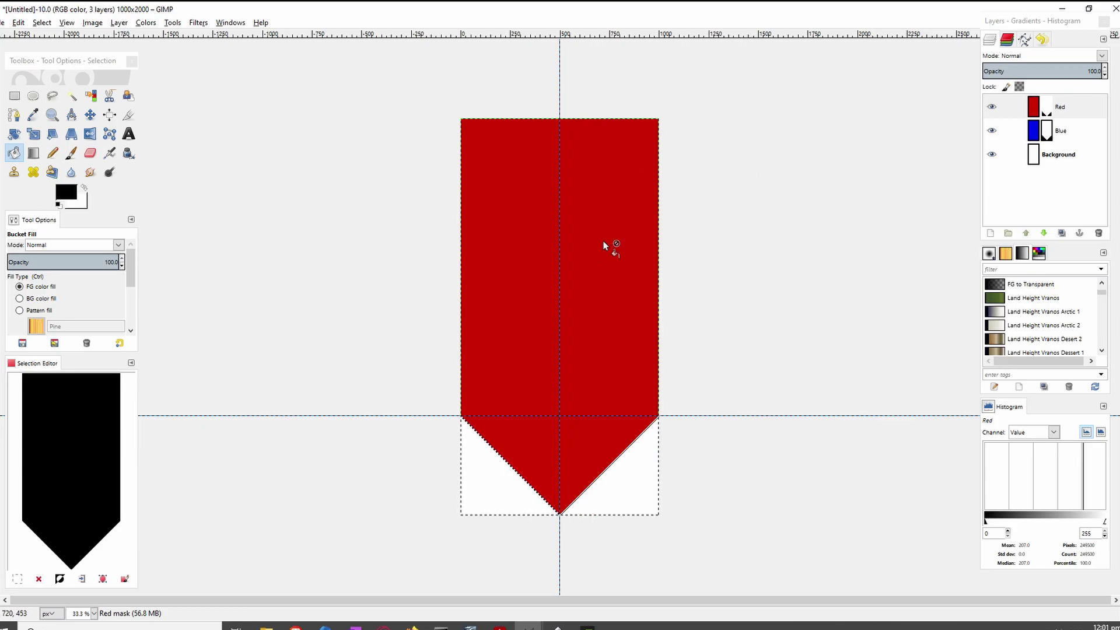
# Select the right half of the banner from the centre guide outward and fill it with black on the Red layer's mask
pyautogui.click(17, 100)
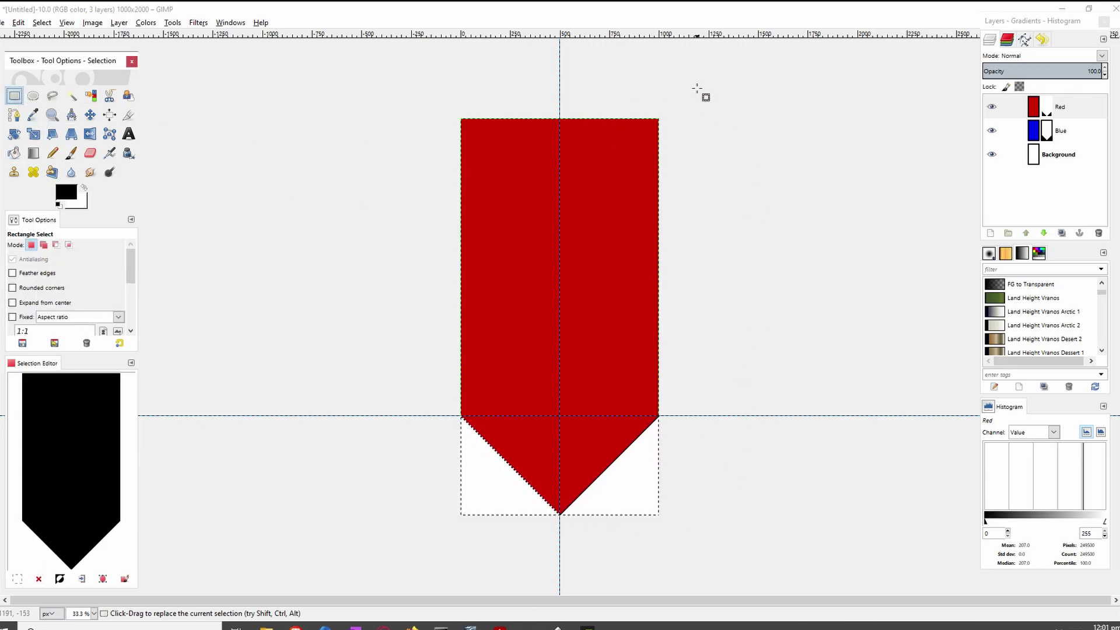
pyautogui.moveTo(696, 87); pyautogui.dragTo(559, 544)
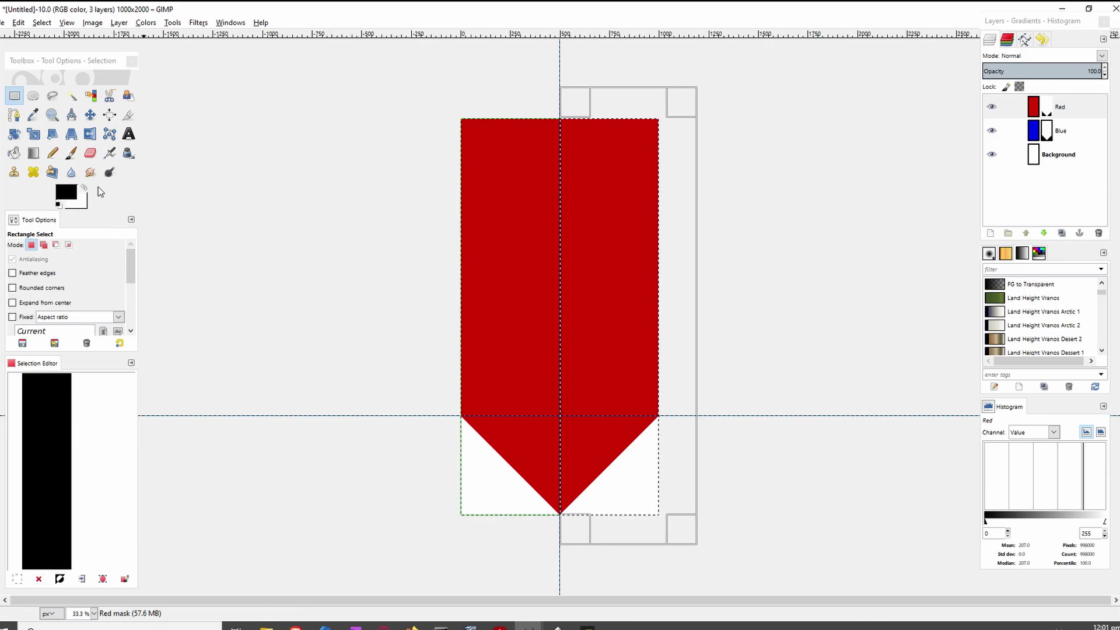
pyautogui.hotkey('shift', 'b')
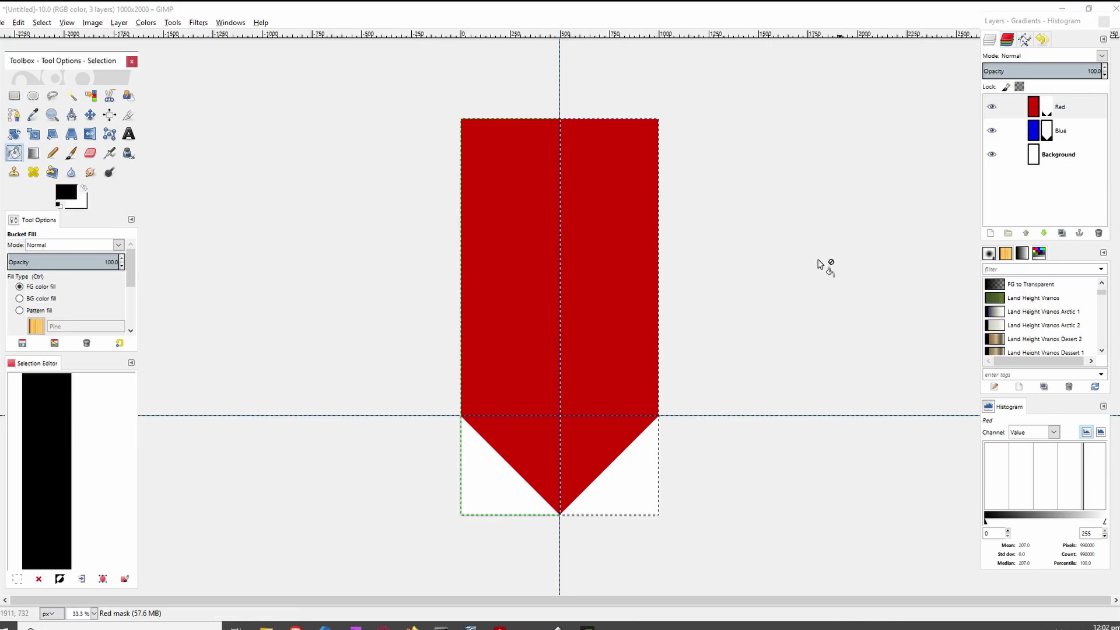
pyautogui.click(626, 217)
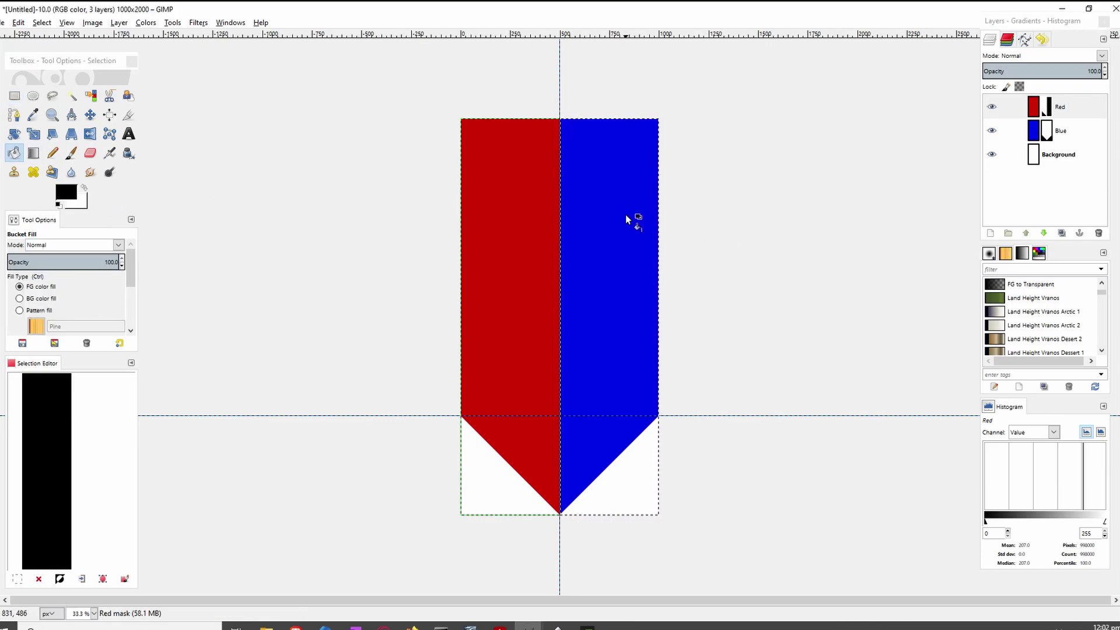
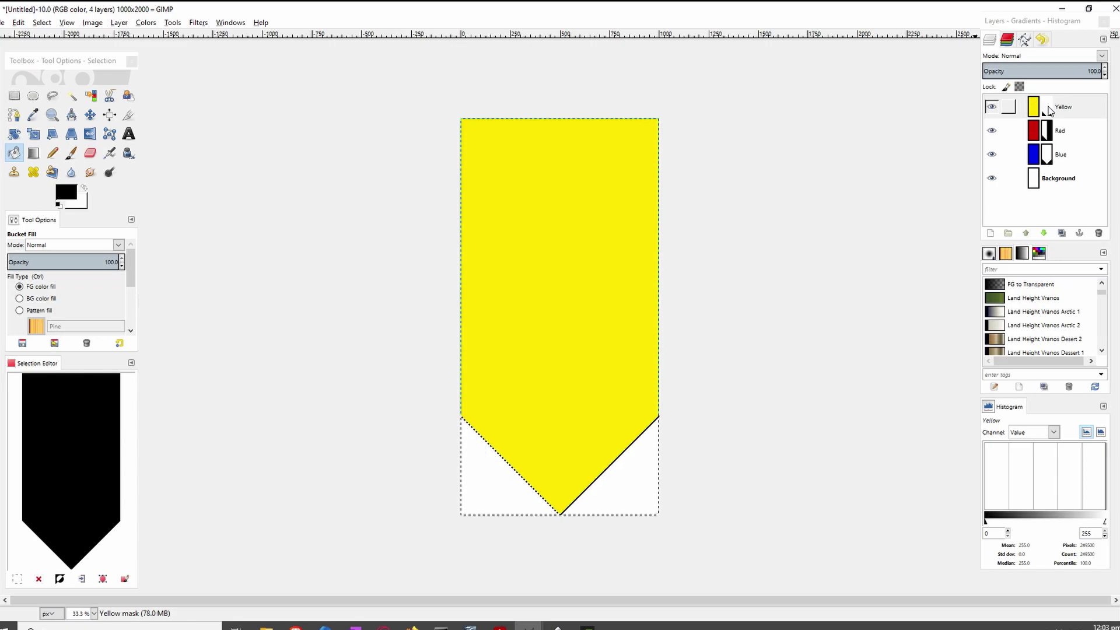
# Select the white banner-shaped area of the Yellow layer's mask with Select by Color
pyautogui.click(1047, 111)
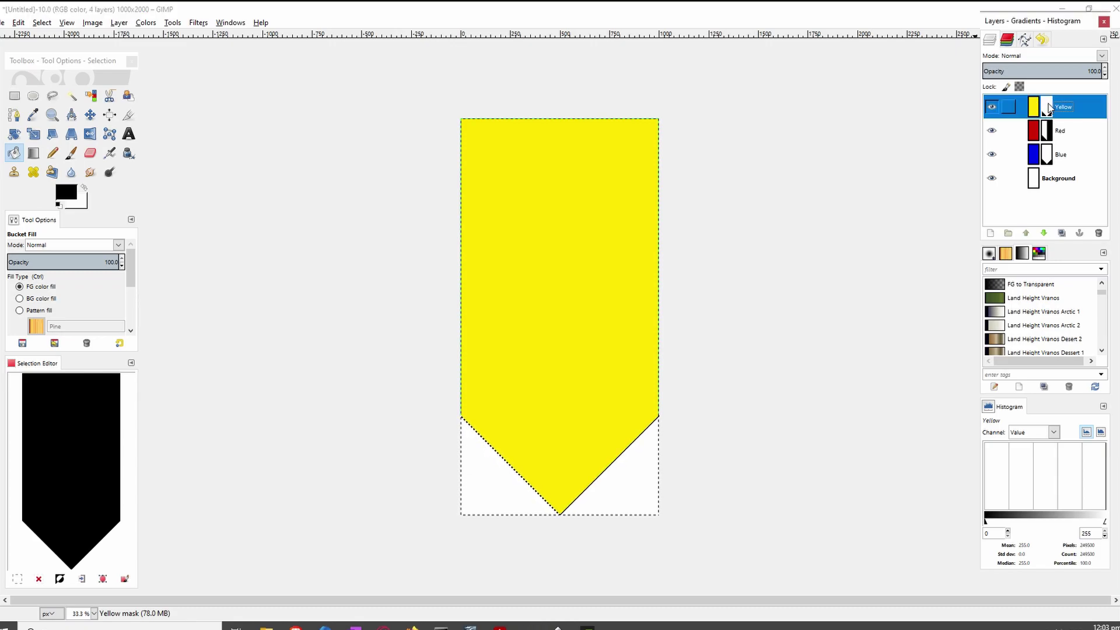
pyautogui.click(91, 97)
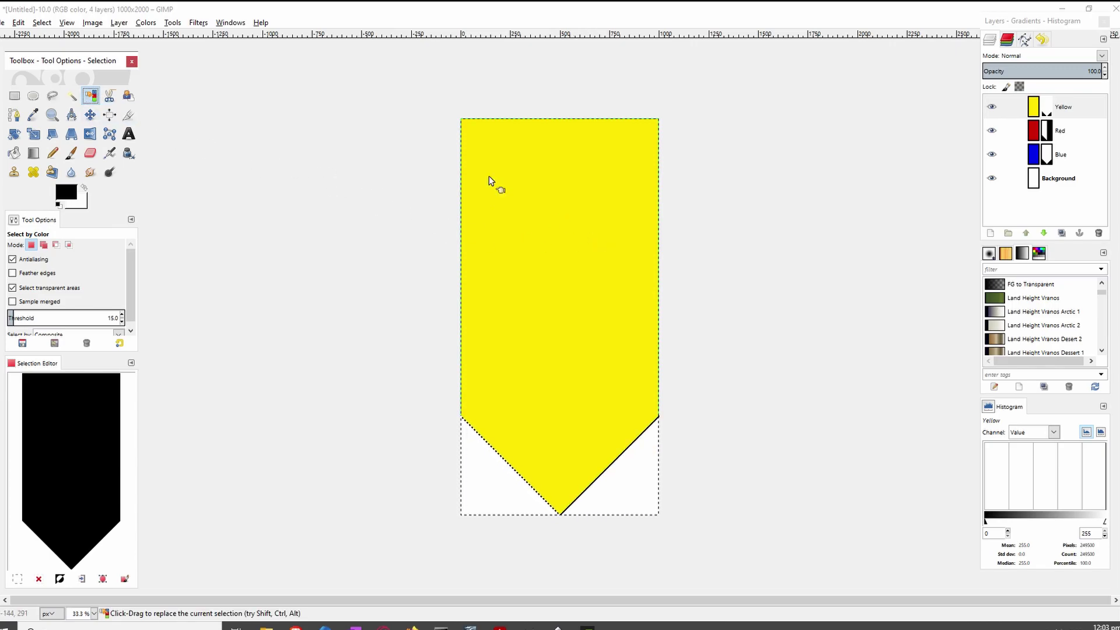
pyautogui.click(596, 194)
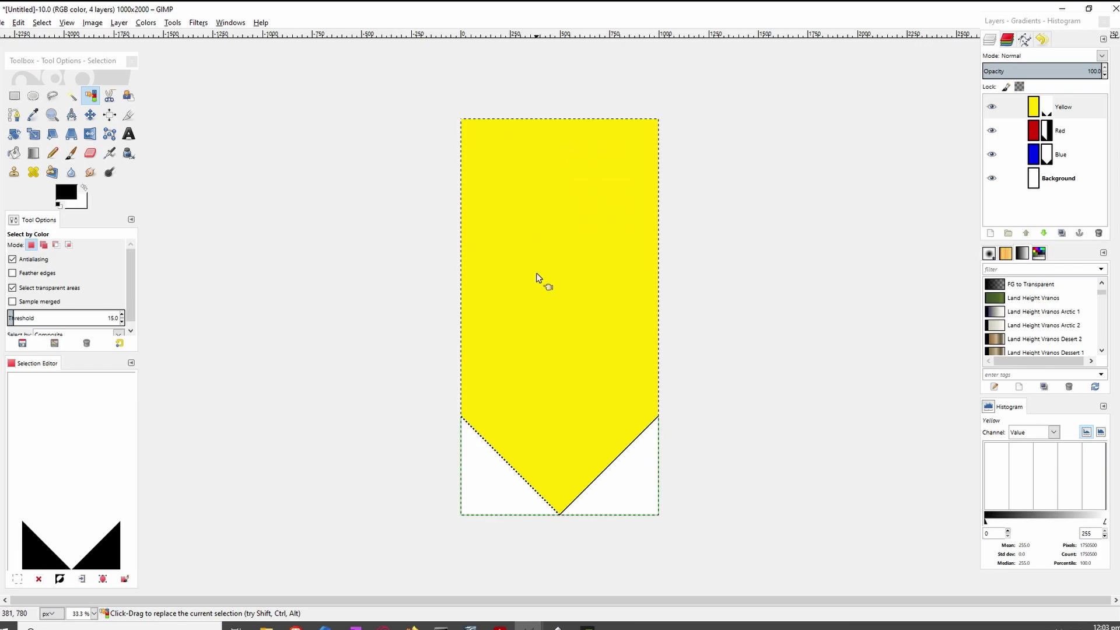
# Shrink the selection by 50 px, including from the image border, and fill it with black on the Yellow layer's mask
pyautogui.click(42, 22)
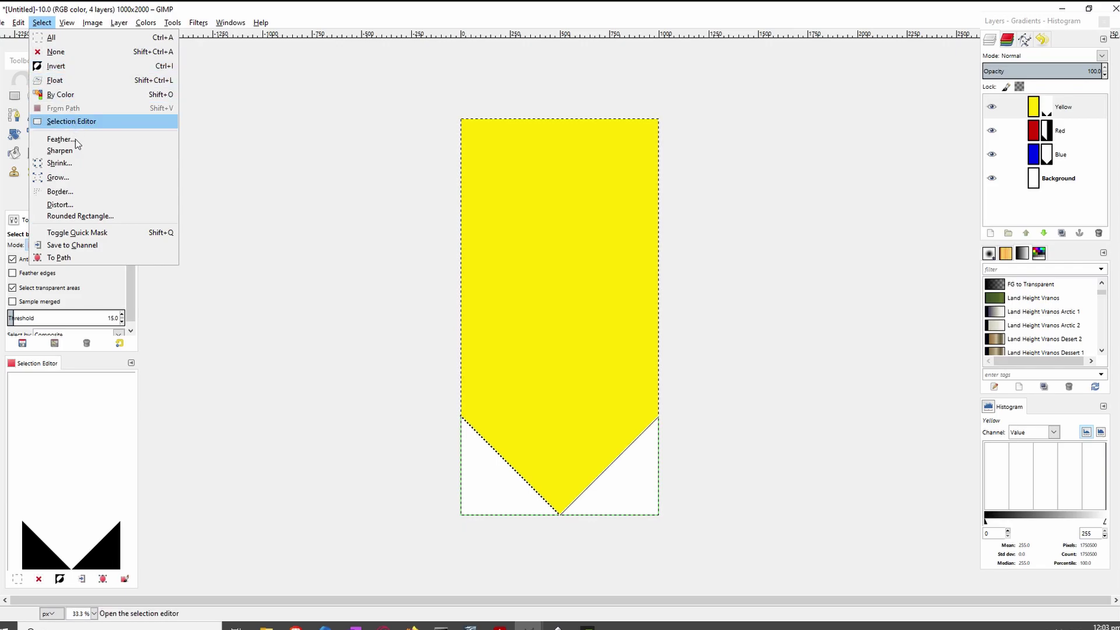
pyautogui.click(70, 163)
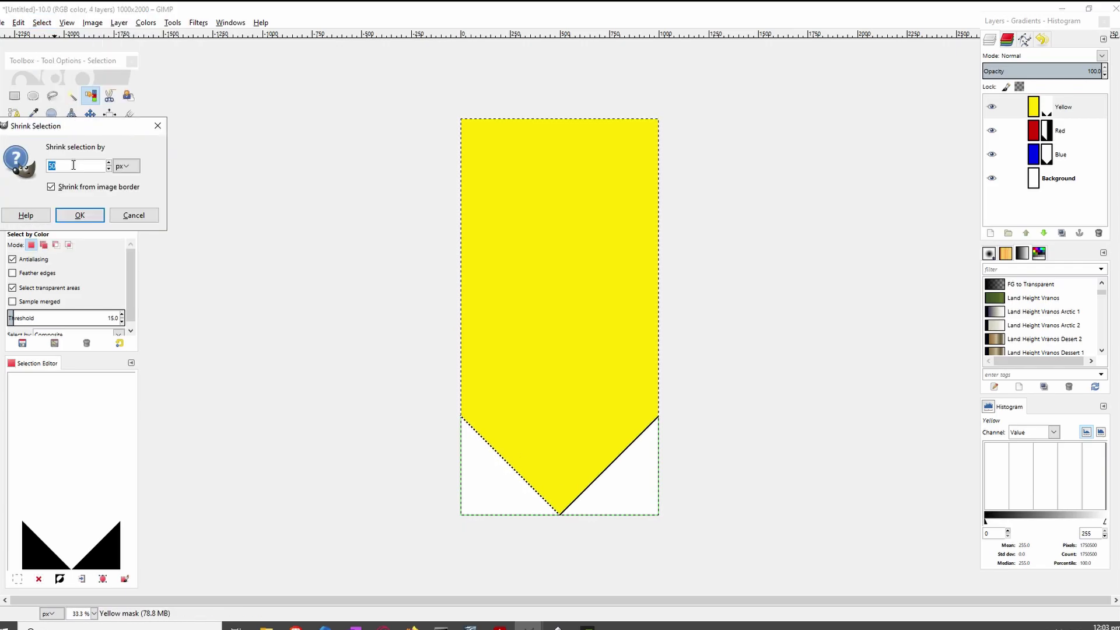
pyautogui.click(91, 215)
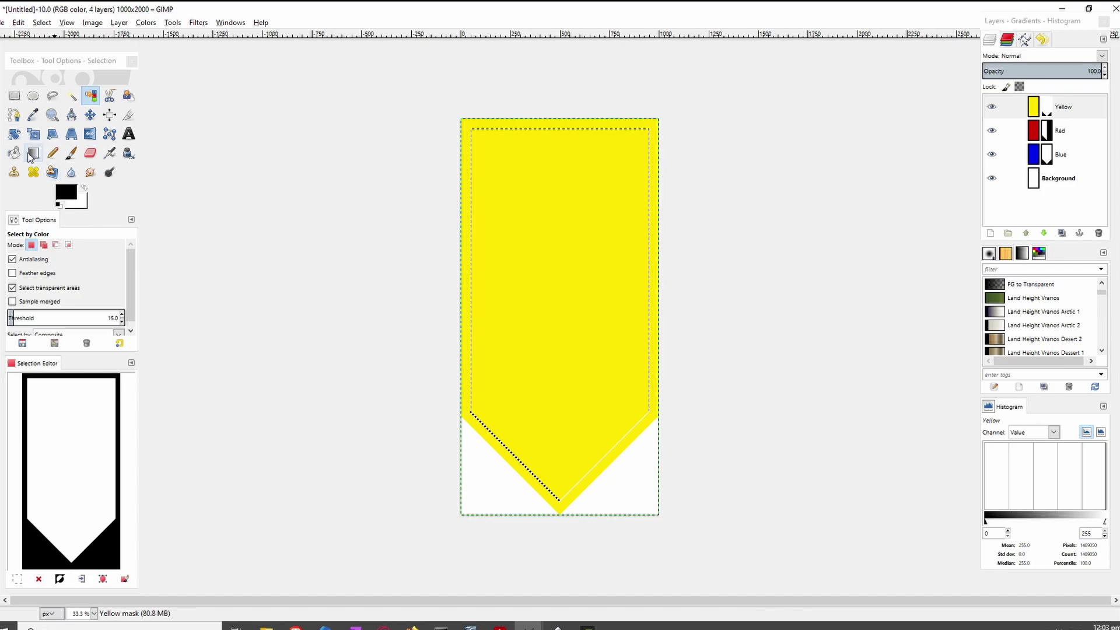
pyautogui.hotkey('shift', 'b')
pyautogui.click(543, 214)
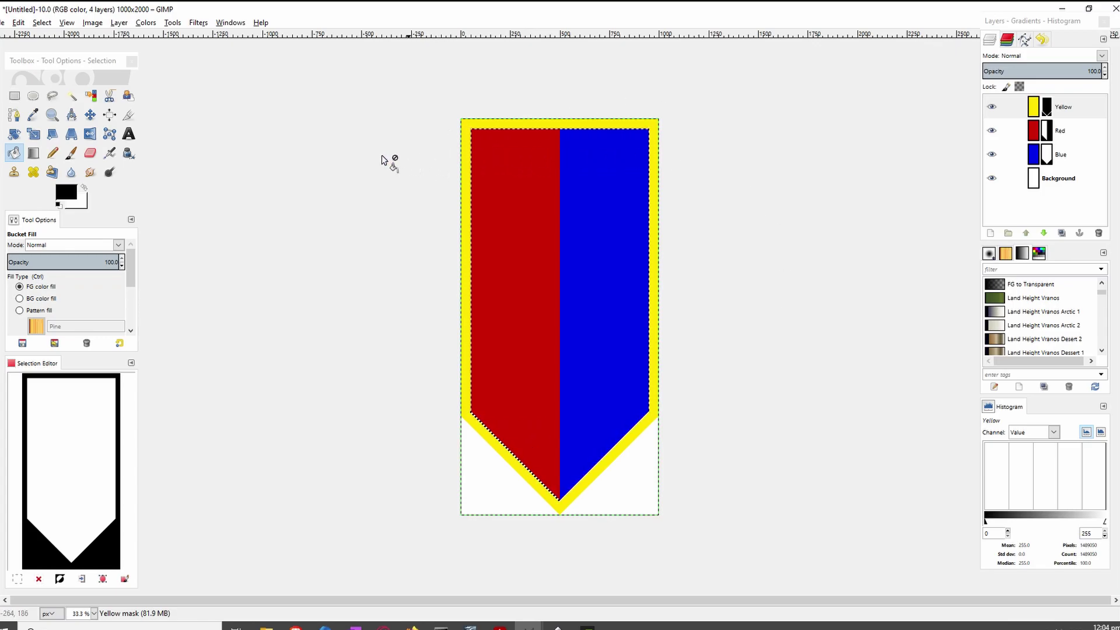
# Fill a full-width band about 222 px tall at the banner's top with white on the Yellow layer's mask, and clear the selection
pyautogui.click(14, 96)
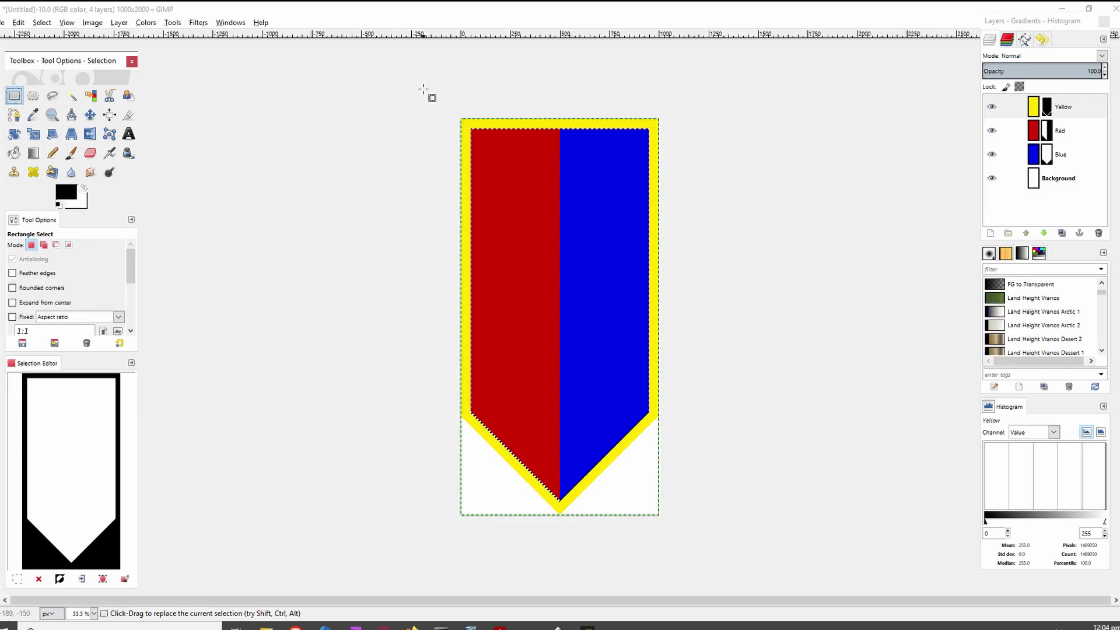
pyautogui.moveTo(423, 89); pyautogui.dragTo(710, 162)
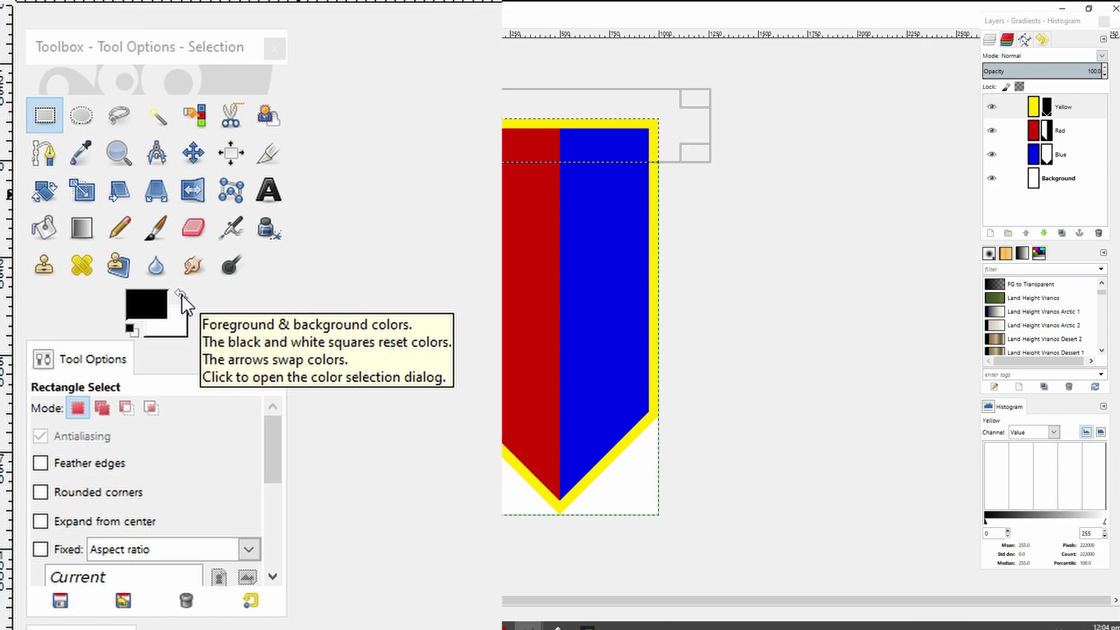
pyautogui.click(181, 295)
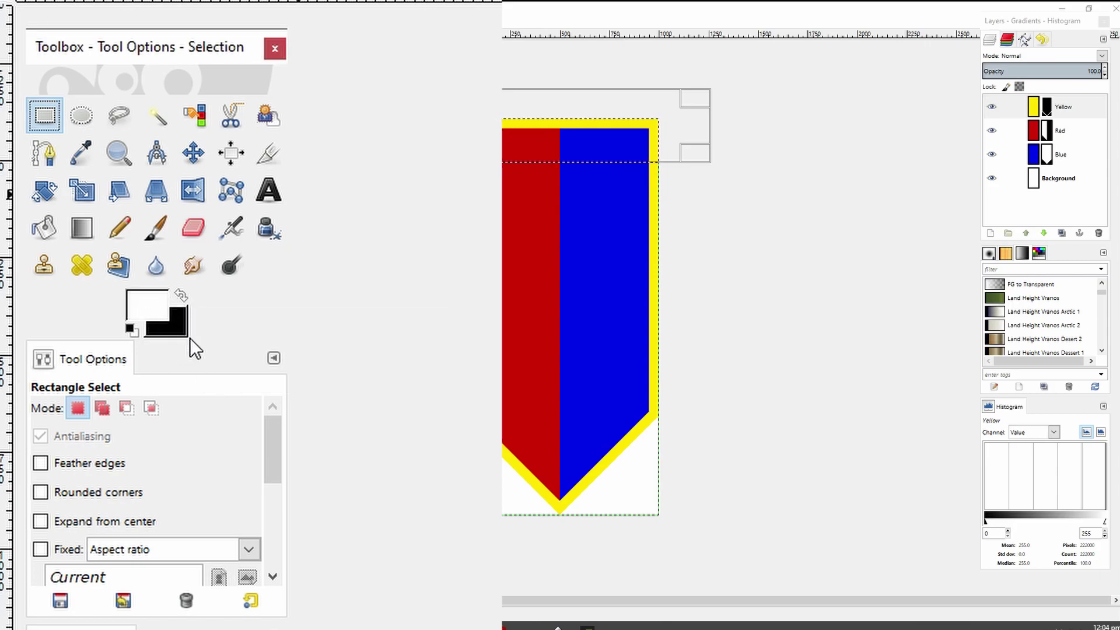
pyautogui.click(50, 213)
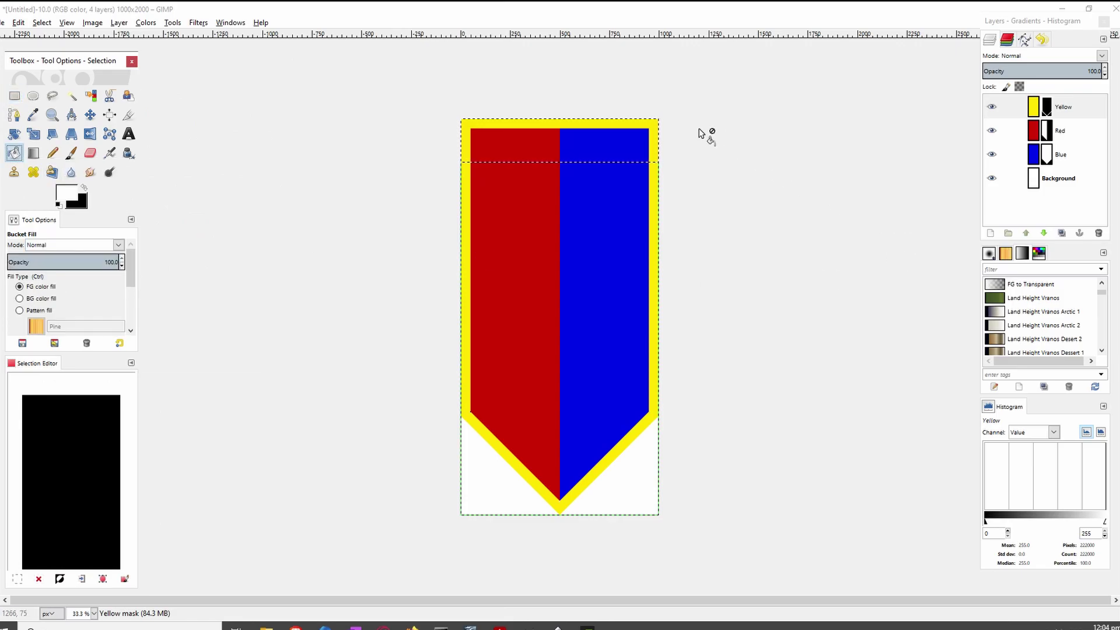
pyautogui.click(612, 149)
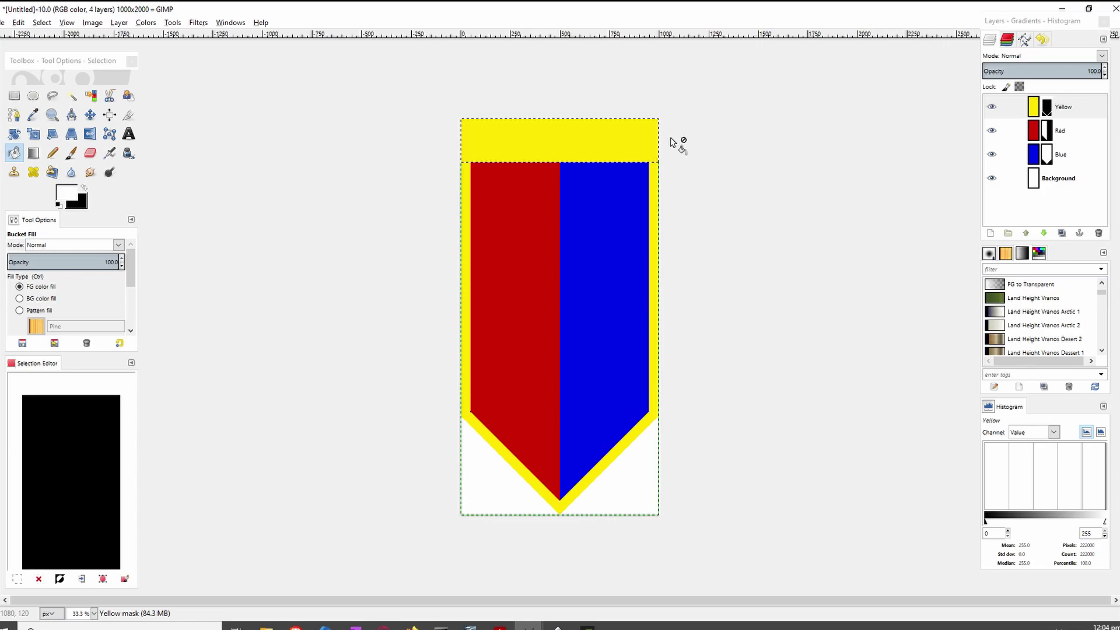
pyautogui.hotkey('ctrl', 'shift', 'a')
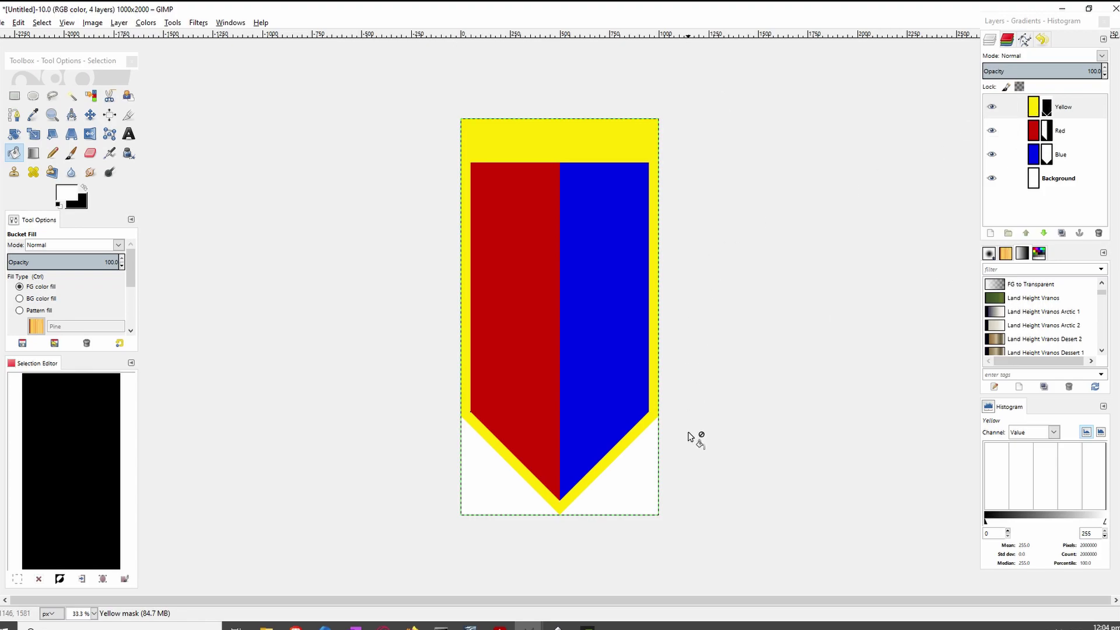
# Add a new 1000 × 2000 px layer with a transparent fill above the Yellow layer
pyautogui.rightClick(1032, 107)
pyautogui.click(995, 132)
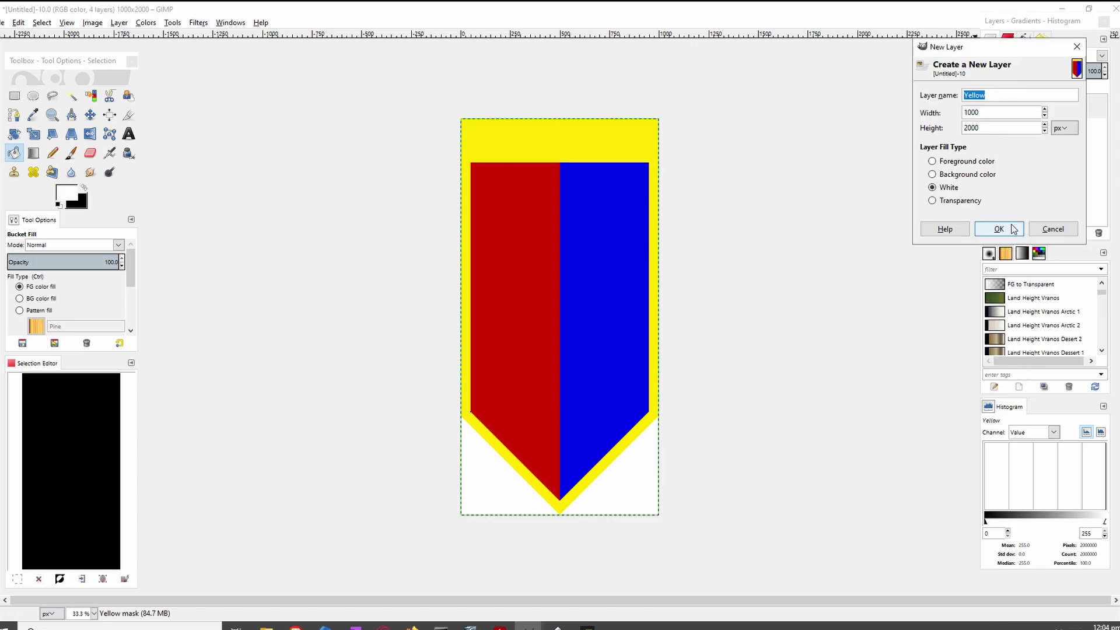
pyautogui.click(957, 201)
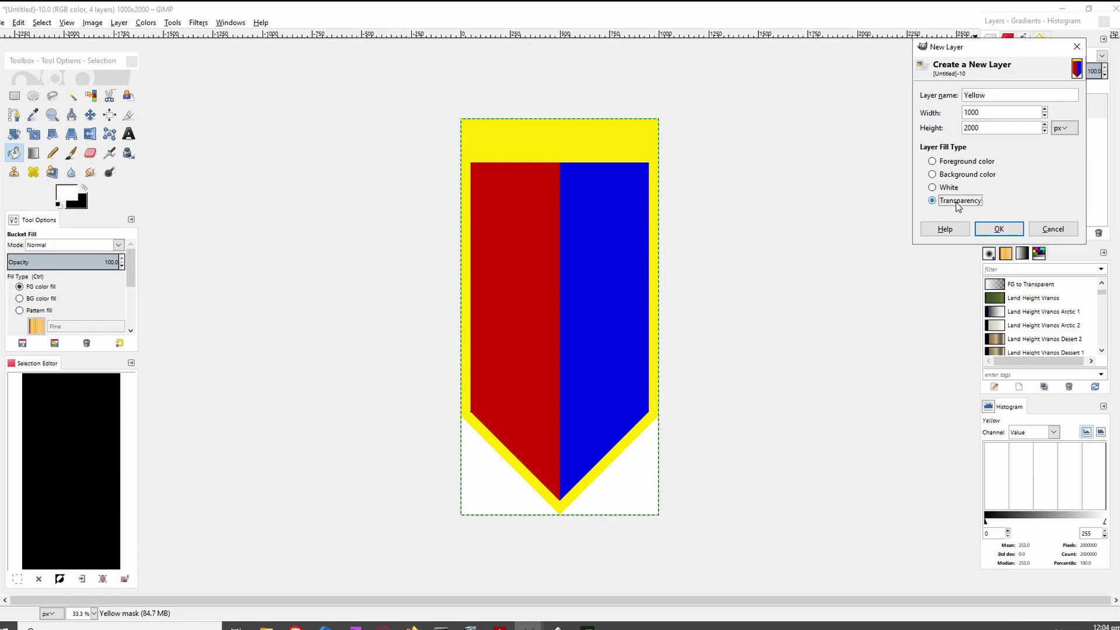
pyautogui.click(1017, 232)
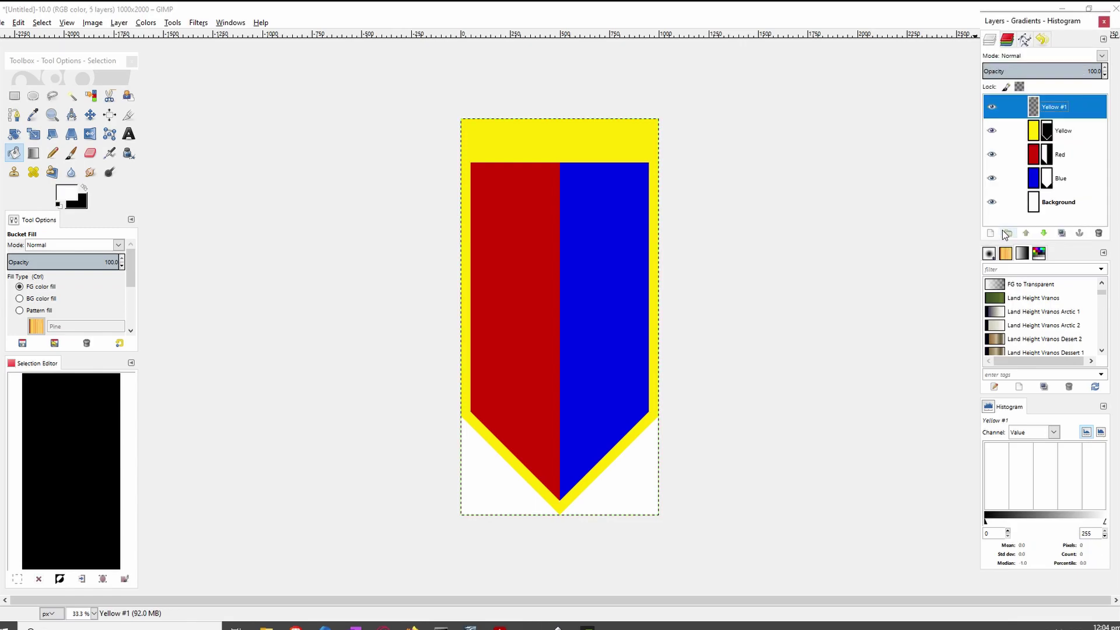
# Copy the wheat wreath image from the web browser and paste it into the banner image in GIMP
pyautogui.hotkey('alt', 'Tab')
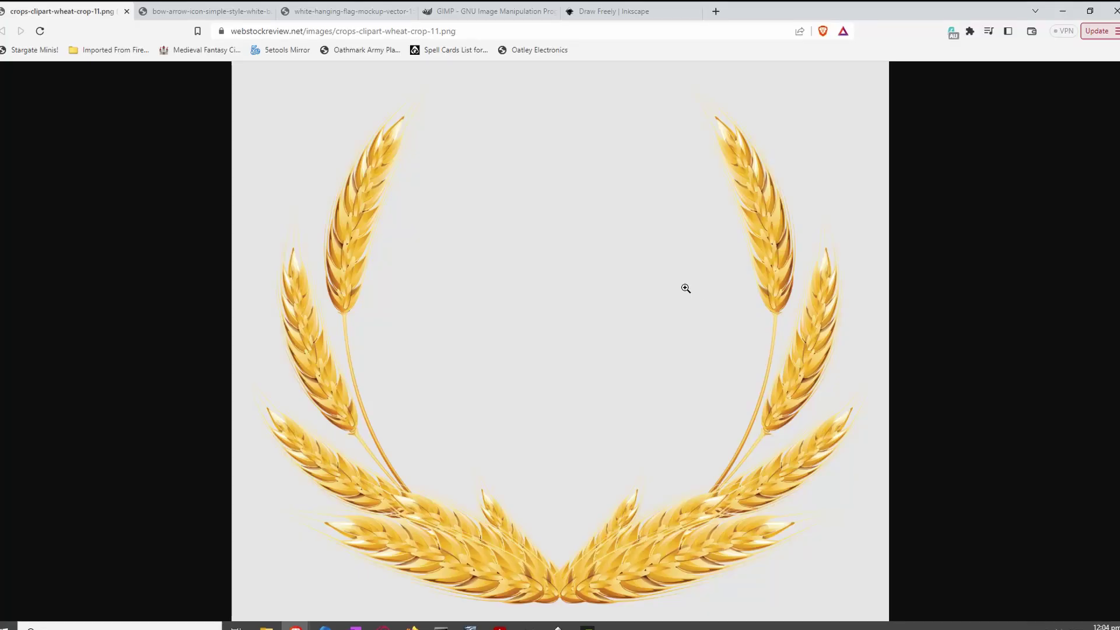
pyautogui.rightClick(658, 210)
pyautogui.click(718, 248)
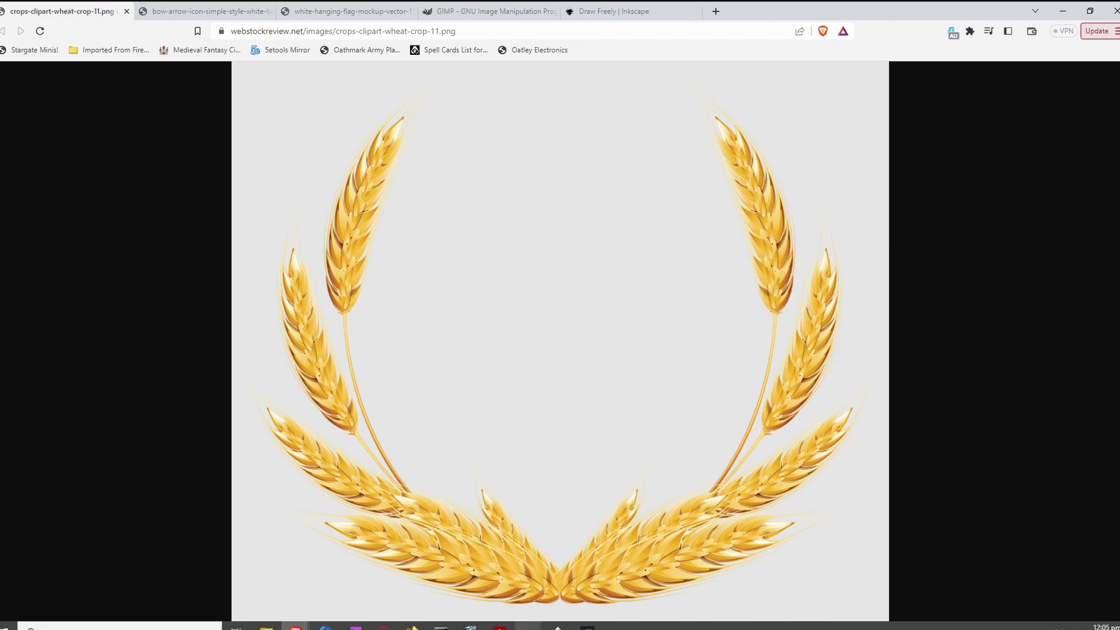
pyautogui.moveTo(527, 626)
pyautogui.click(589, 580)
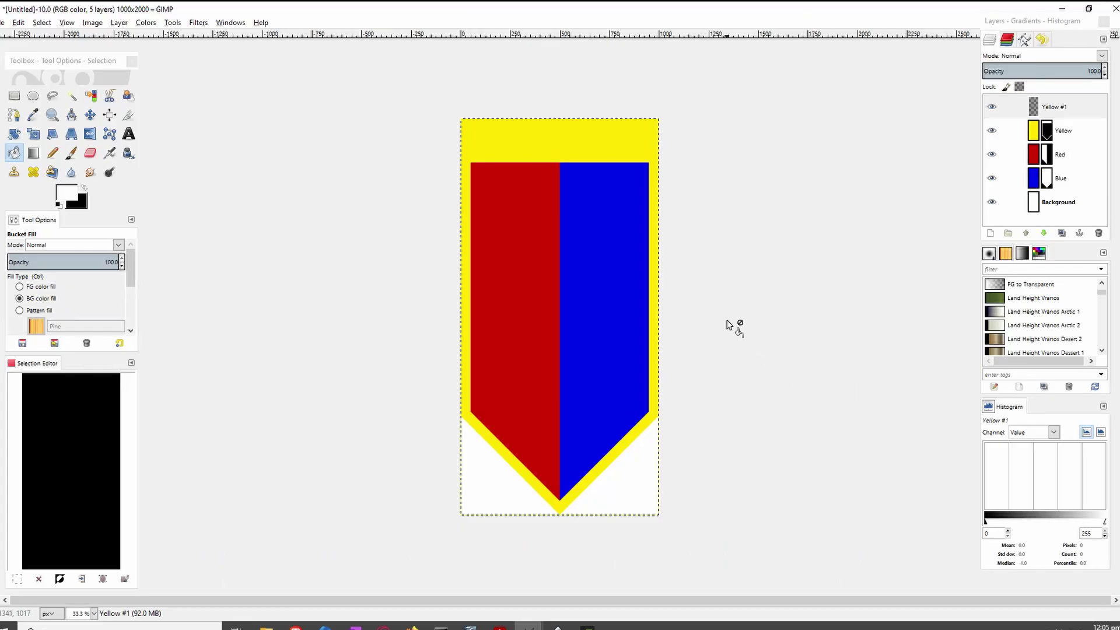
pyautogui.hotkey('ctrl', 'v')
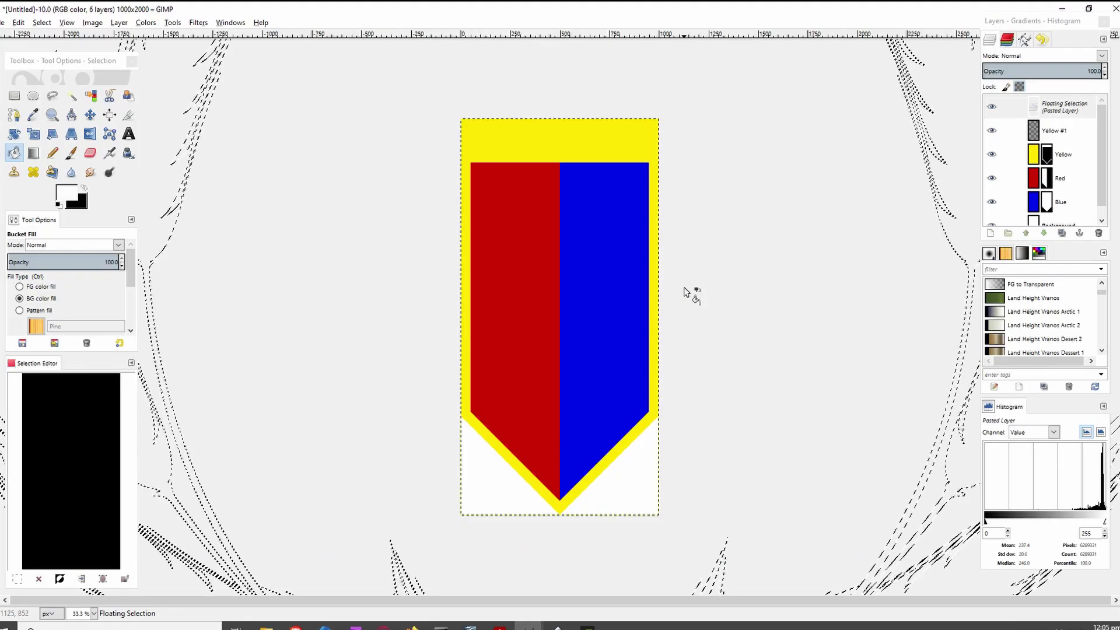
# Scale the pasted wheat wreath down to about 882 × 750 px
pyautogui.scroll(-3, 686, 291)
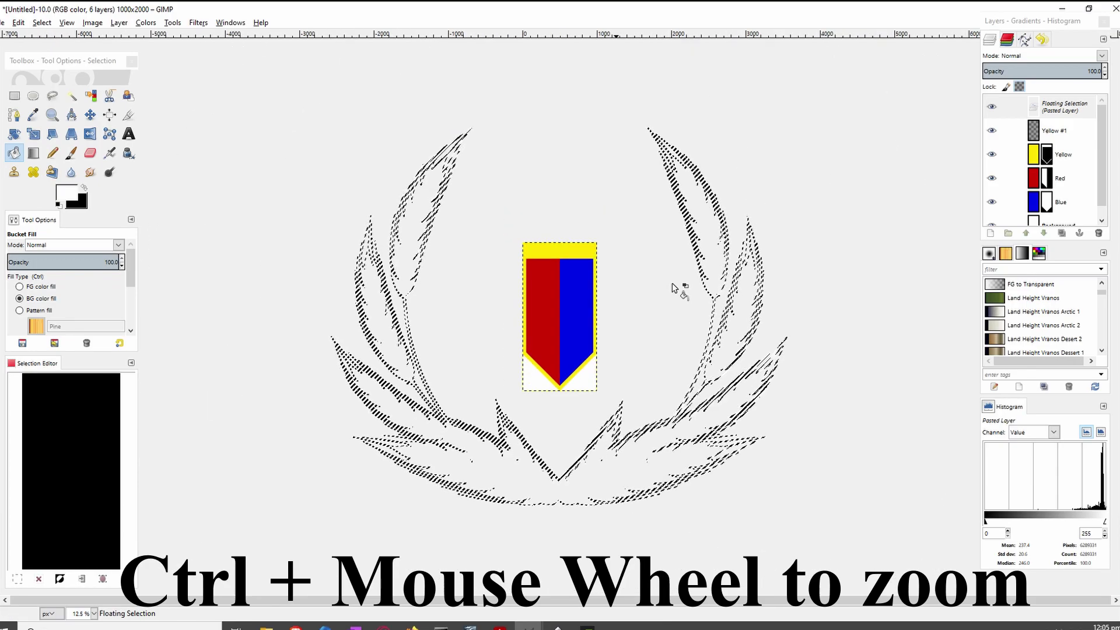
pyautogui.click(34, 136)
pyautogui.scroll(4, 560, 310)
pyautogui.click(447, 199)
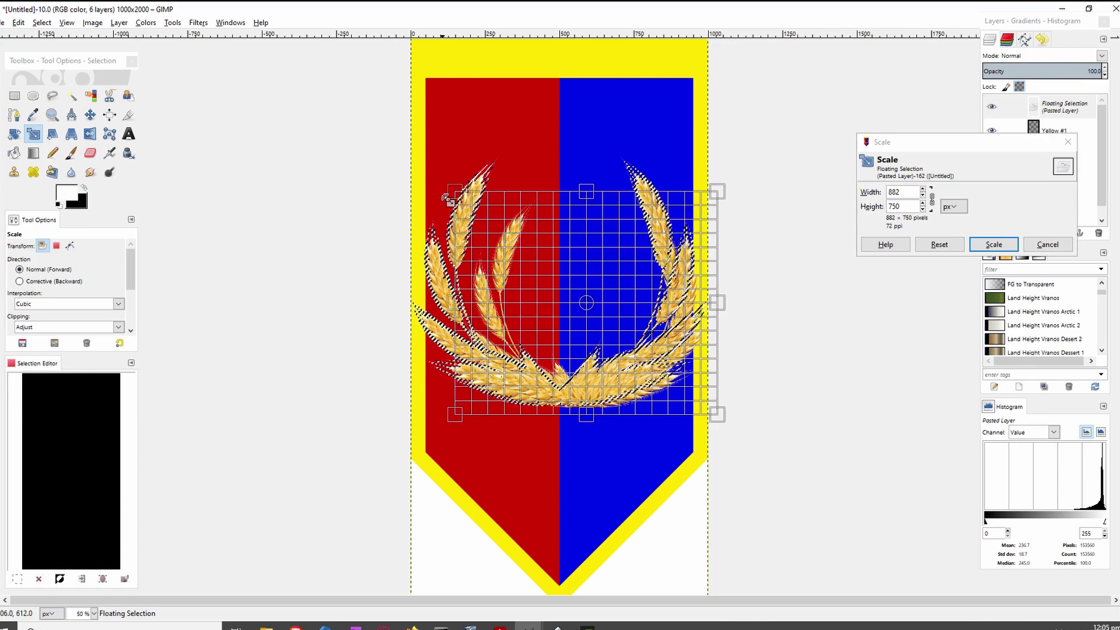
pyautogui.click(992, 243)
# Move the wheat wreath so it is centred on the line between the red and blue halves
pyautogui.press('m')
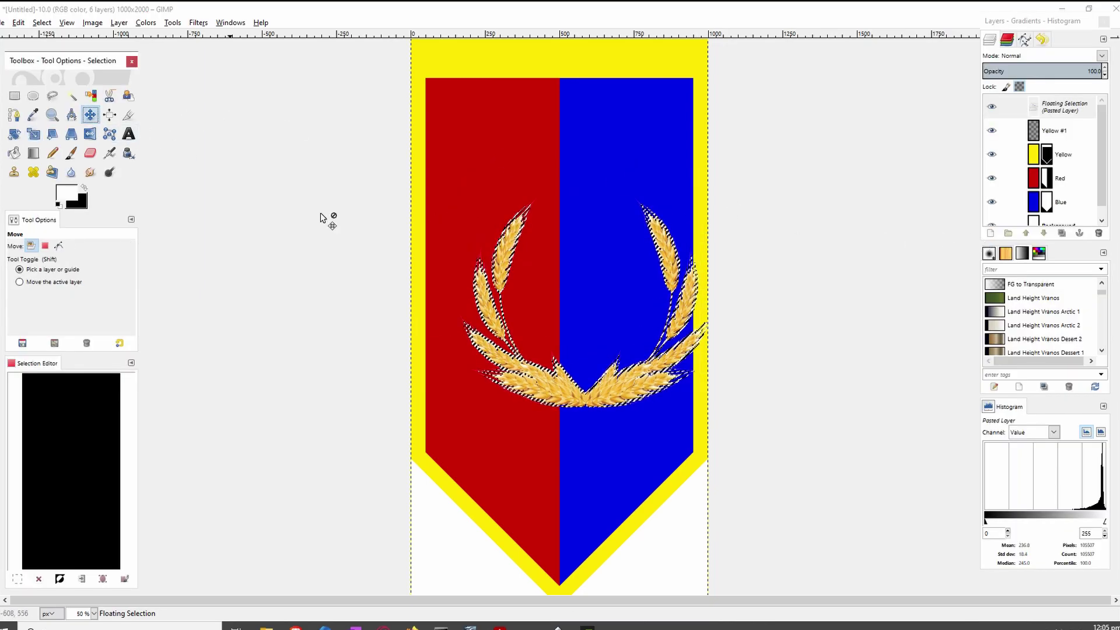
pyautogui.moveTo(611, 391); pyautogui.dragTo(585, 371)
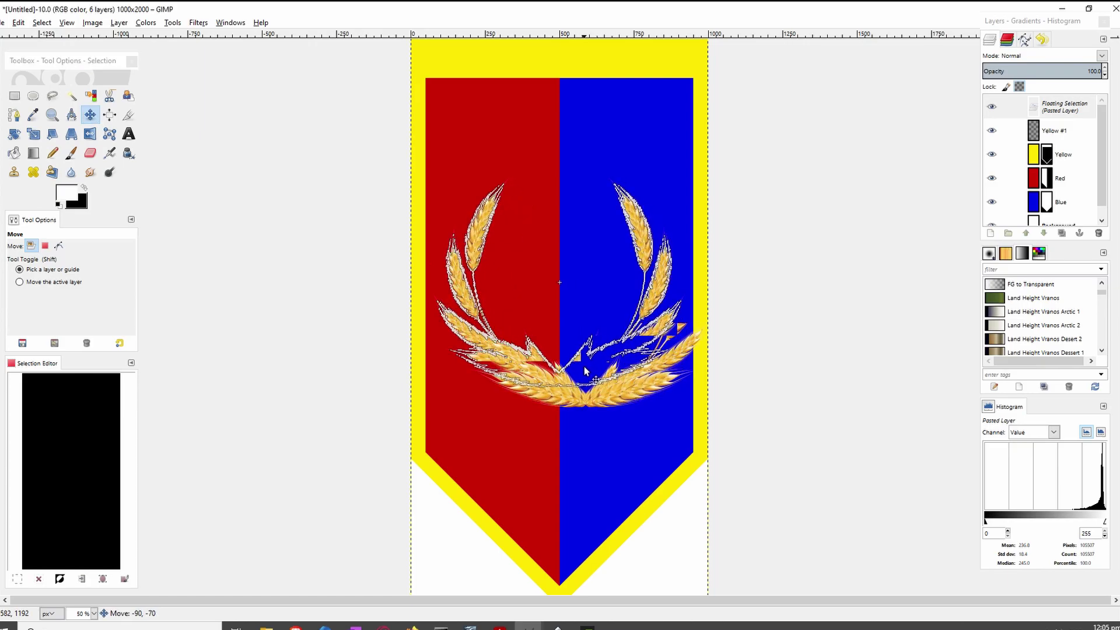
pyautogui.press('ctrl')
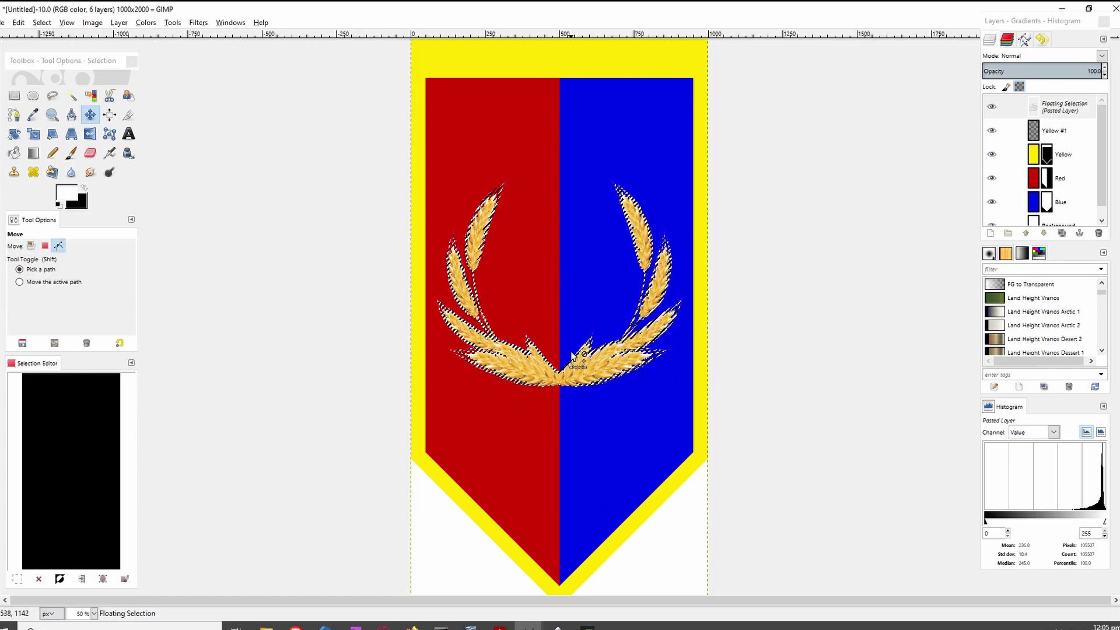
pyautogui.scroll(5, 572, 355)
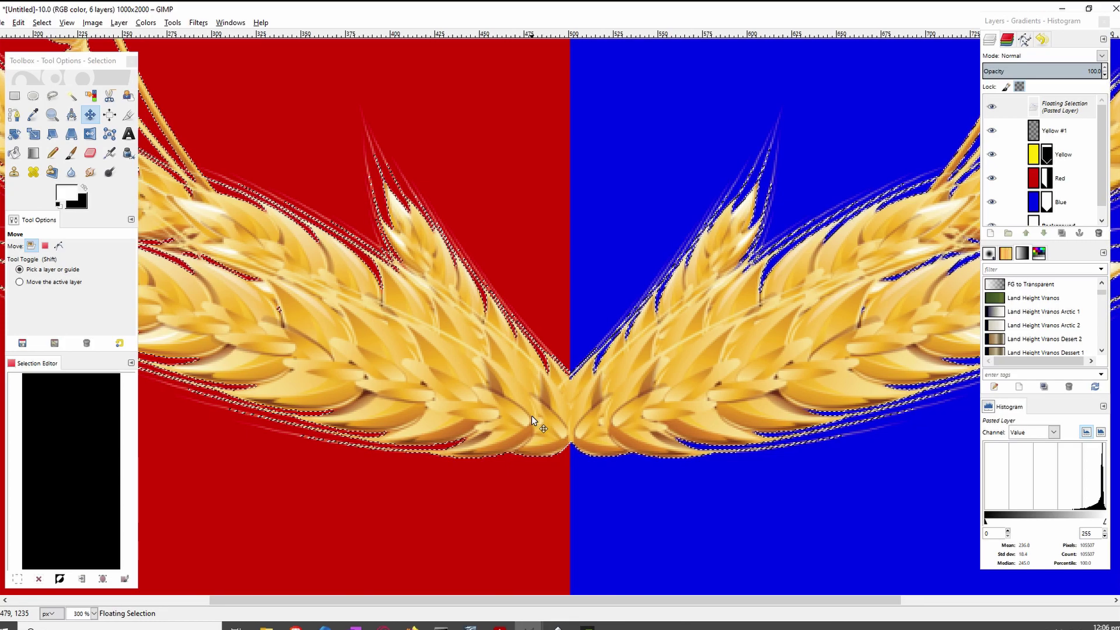
pyautogui.scroll(-5, 547, 400)
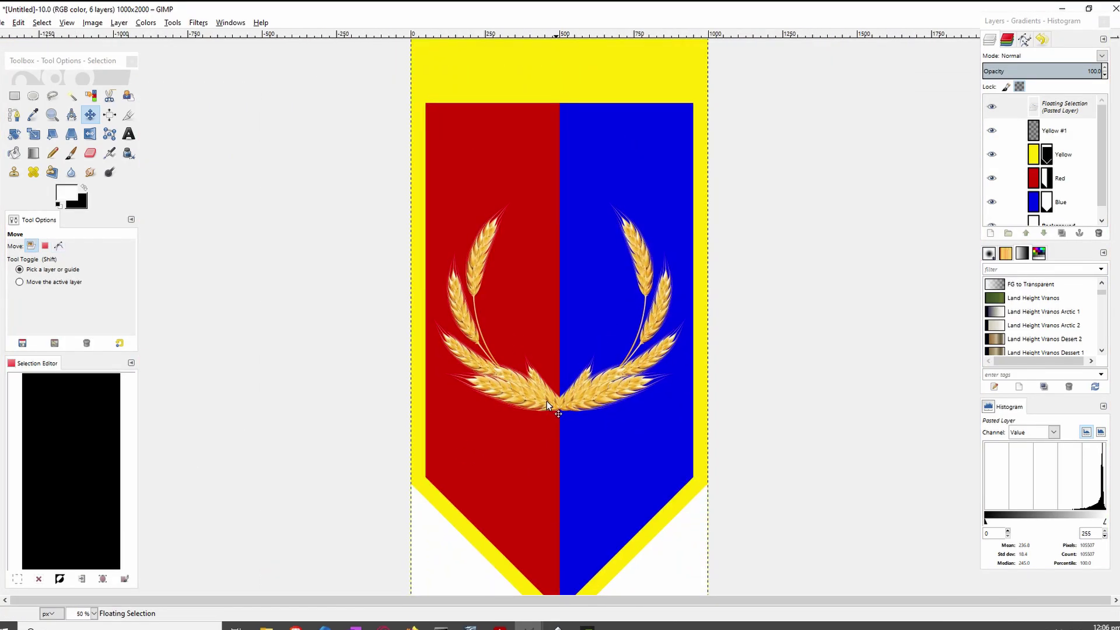
# Copy the bow-and-arrow image from the web browser, return to the banner image in GIMP and anchor the floating wheat wreath
pyautogui.hotkey('alt', 'Tab')
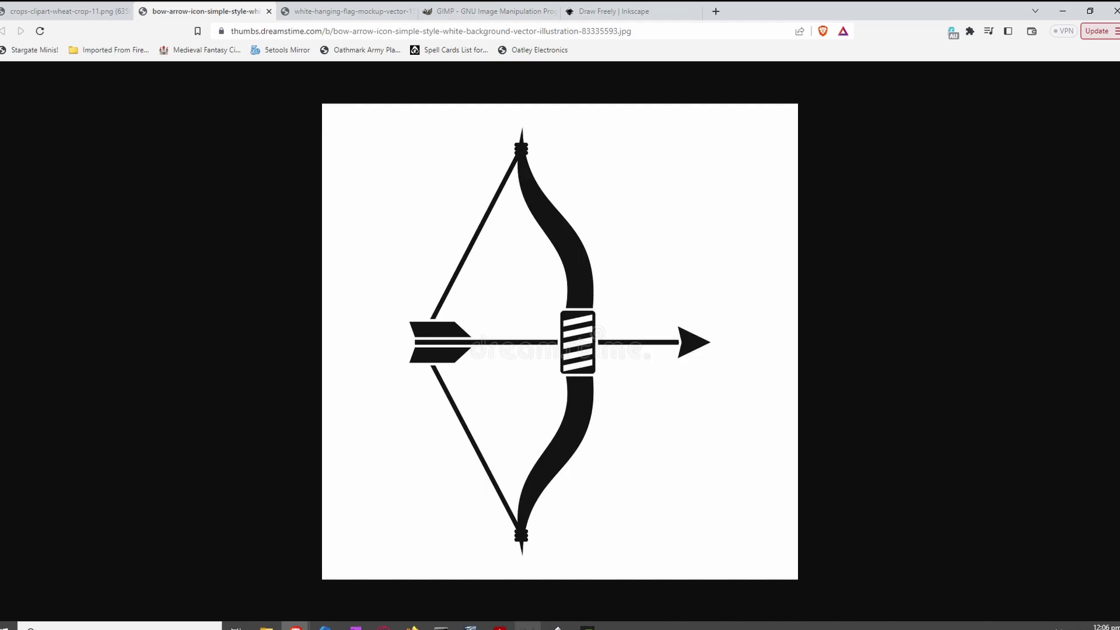
pyautogui.moveTo(529, 626)
pyautogui.click(553, 591)
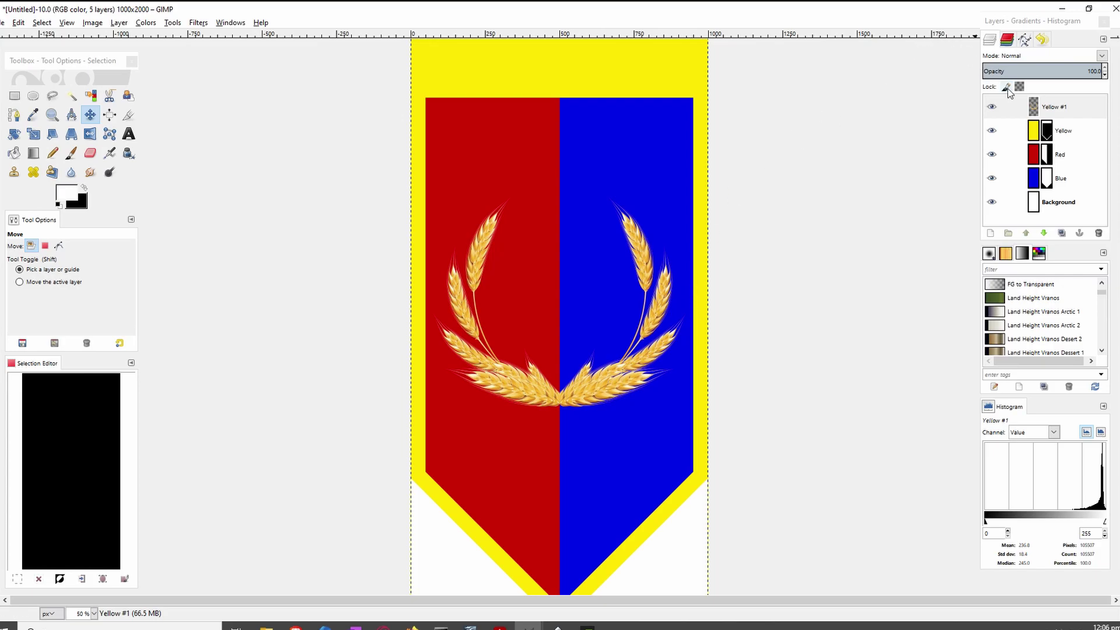
# Add a new 1000 × 2000 px layer named "Bow and Arrows" with a transparent fill above the wheat wreath's layer
pyautogui.rightClick(1032, 108)
pyautogui.click(964, 129)
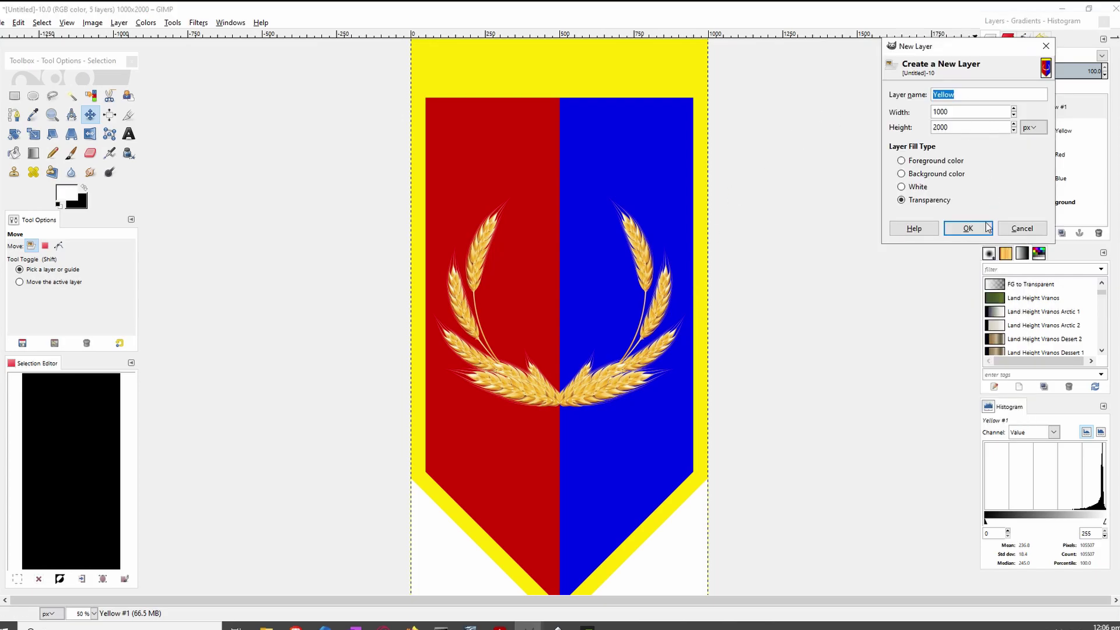
pyautogui.write('Bow and Arrows')
pyautogui.click(964, 230)
# Rename the wheat wreath's layer, Yellow #1, as "Wheat"
pyautogui.rightClick(1056, 130)
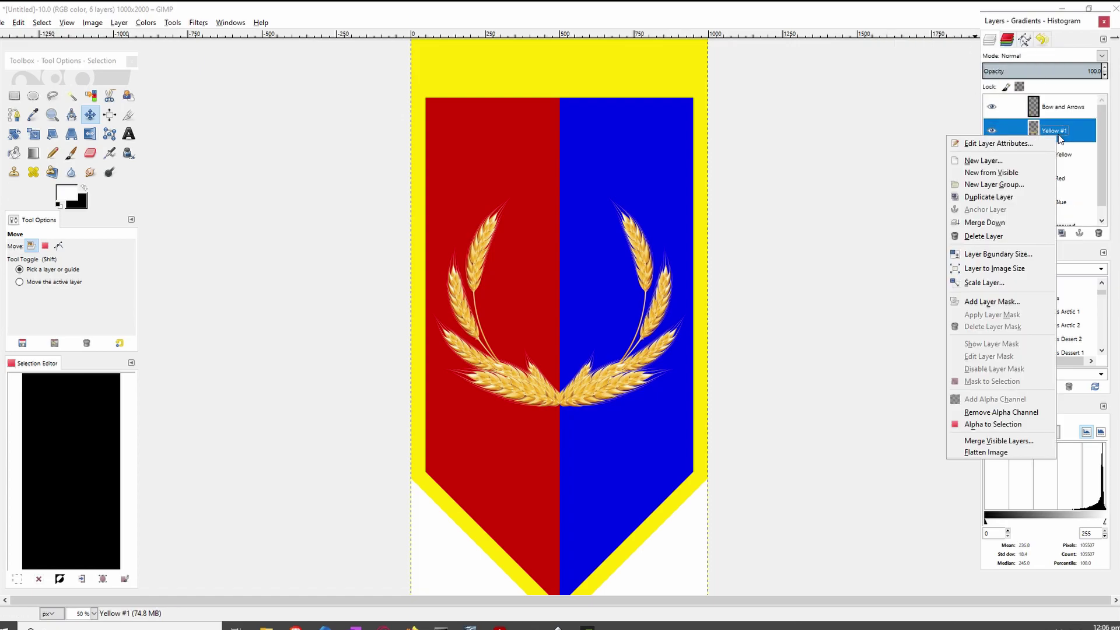
pyautogui.click(1026, 142)
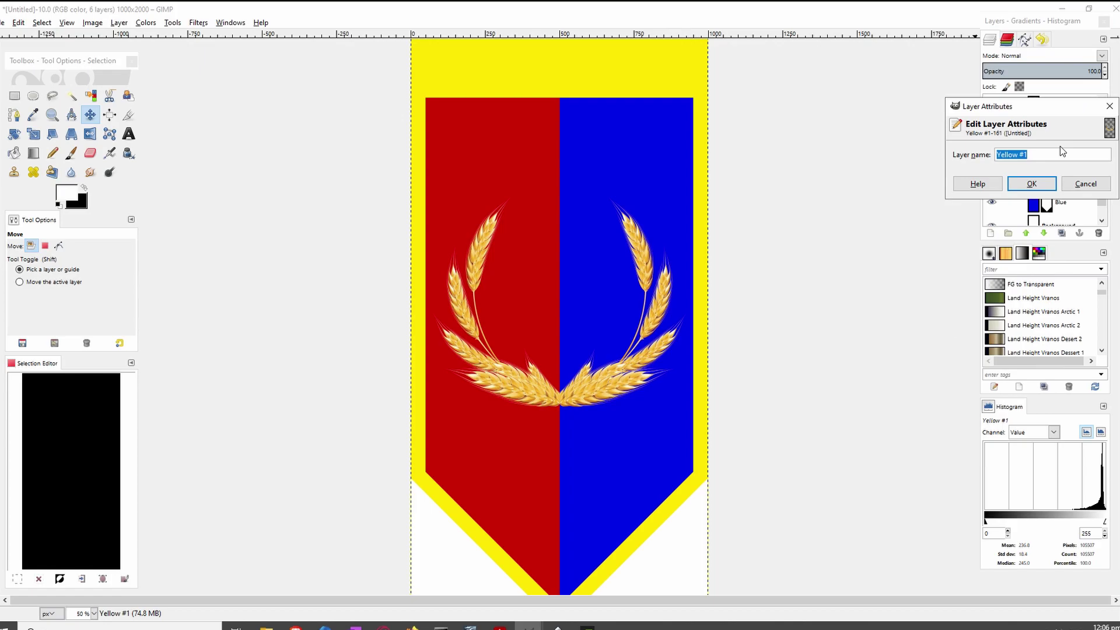
pyautogui.write('Wheat')
pyautogui.press('Return')
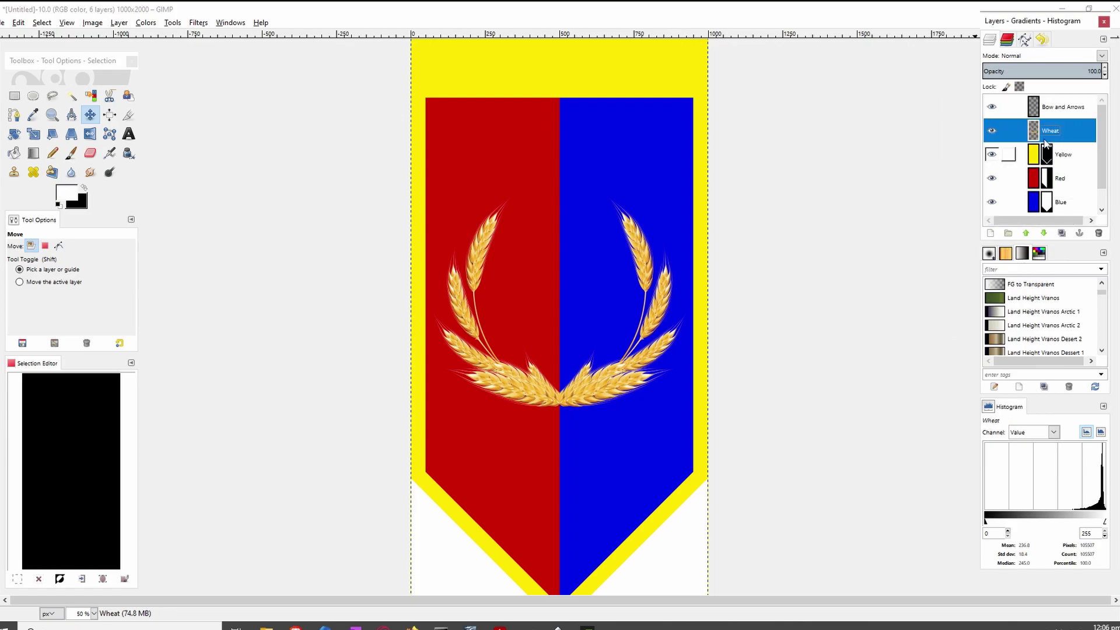
# Paste the copied bow-and-arrow image onto the Bow and Arrows layer
pyautogui.click(1037, 105)
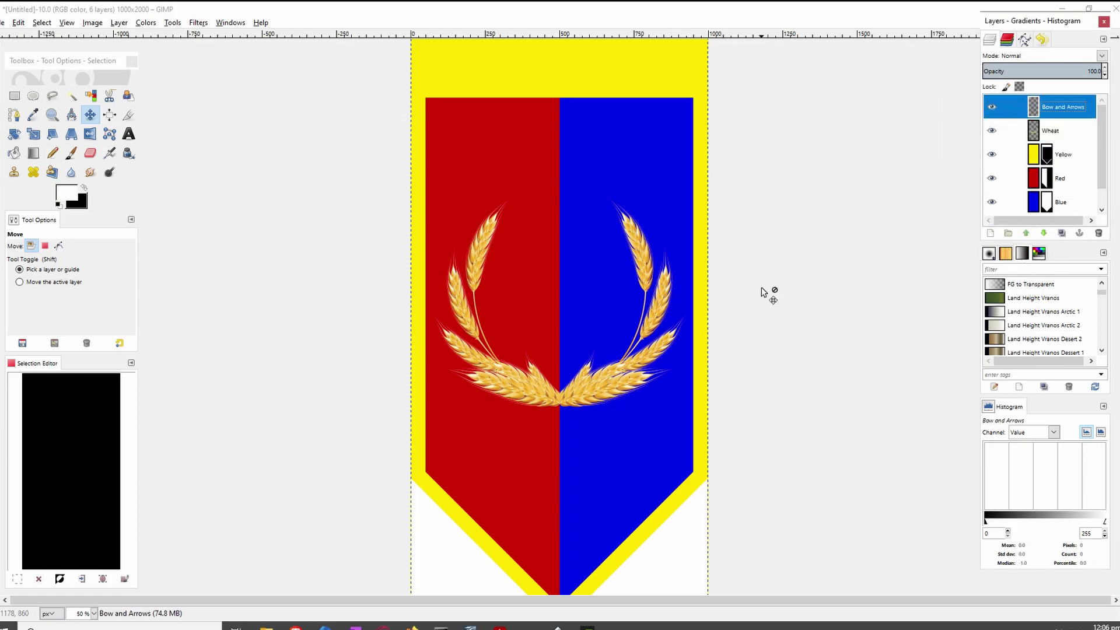
pyautogui.hotkey('ctrl', 'v')
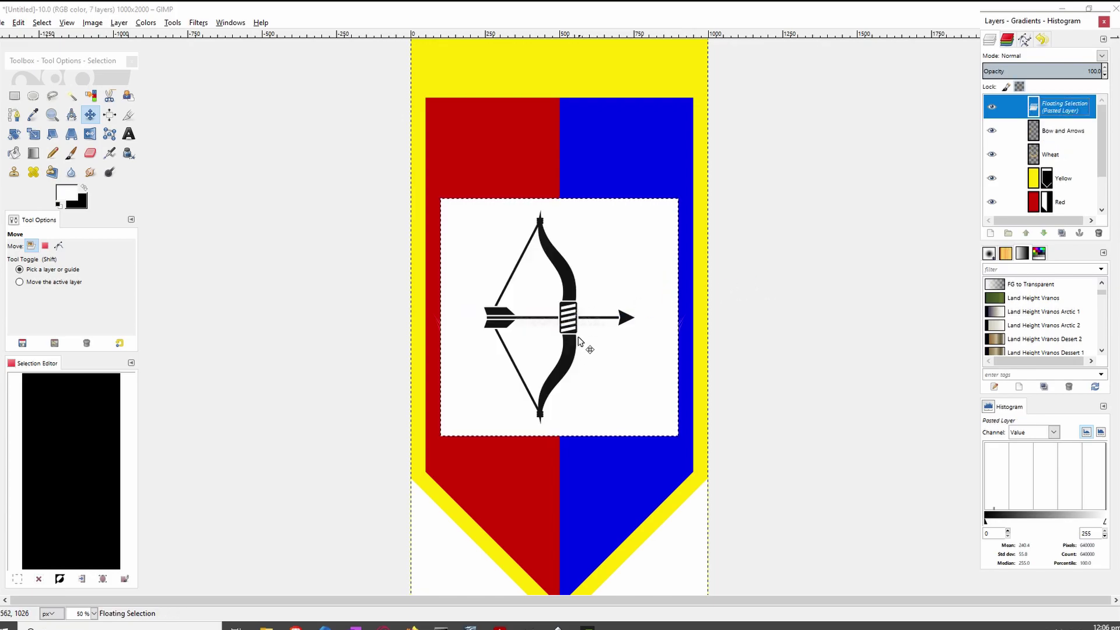
# Clean the watermark off the pasted bow image with Levels, setting the white input level to 227 and the gamma to 0.16
pyautogui.press('+')
pyautogui.press('+')
pyautogui.press('+')
pyautogui.press('+')
pyautogui.press('+')
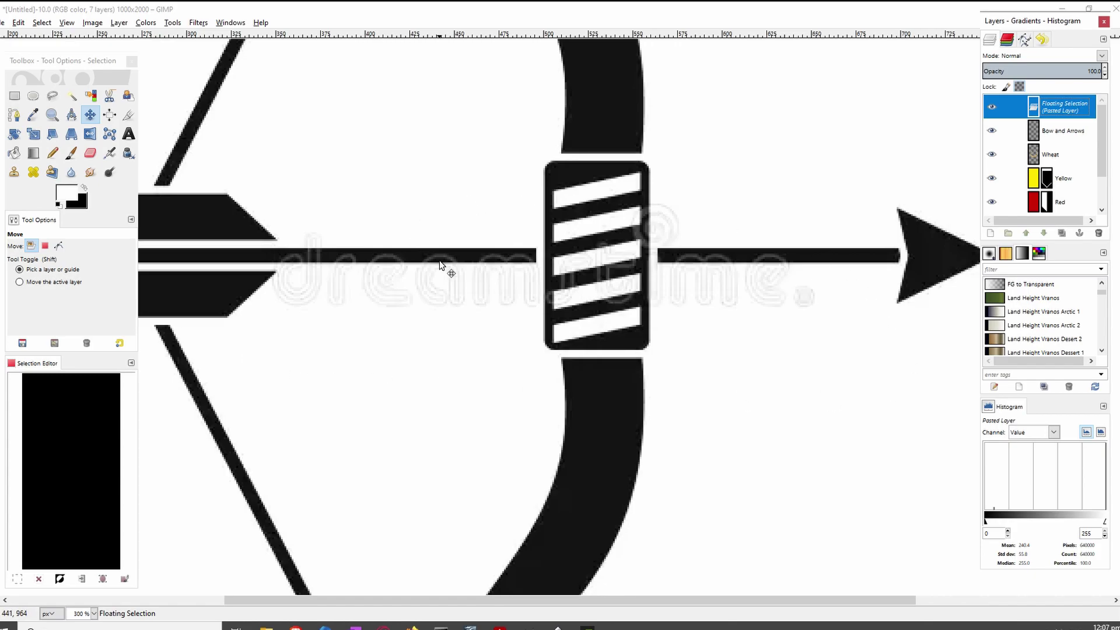
pyautogui.press('-')
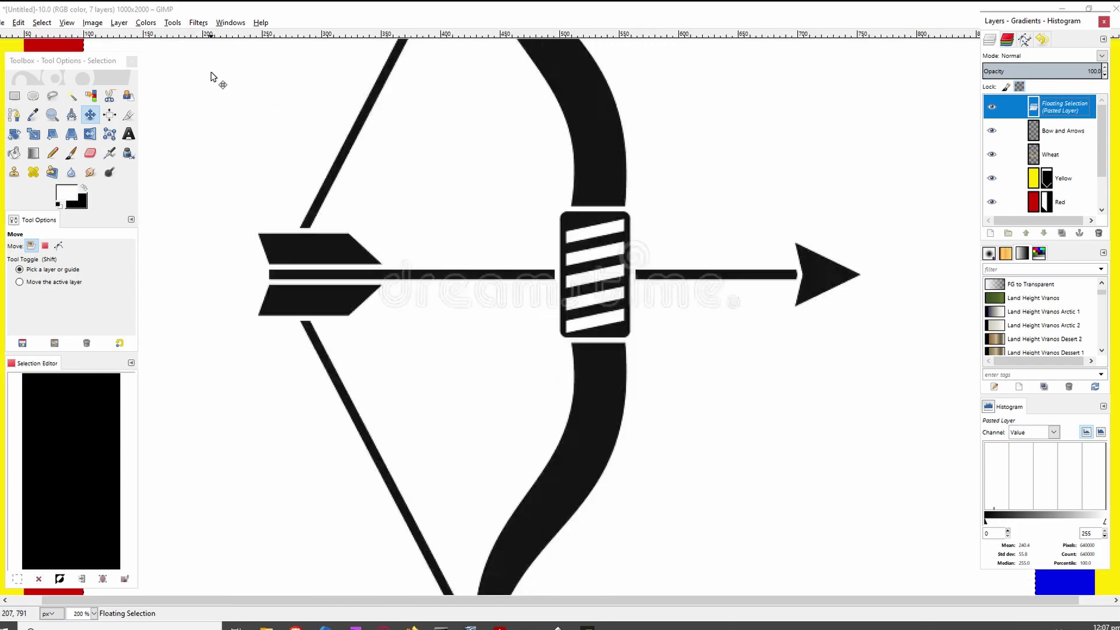
pyautogui.click(170, 23)
pyautogui.moveTo(146, 23)
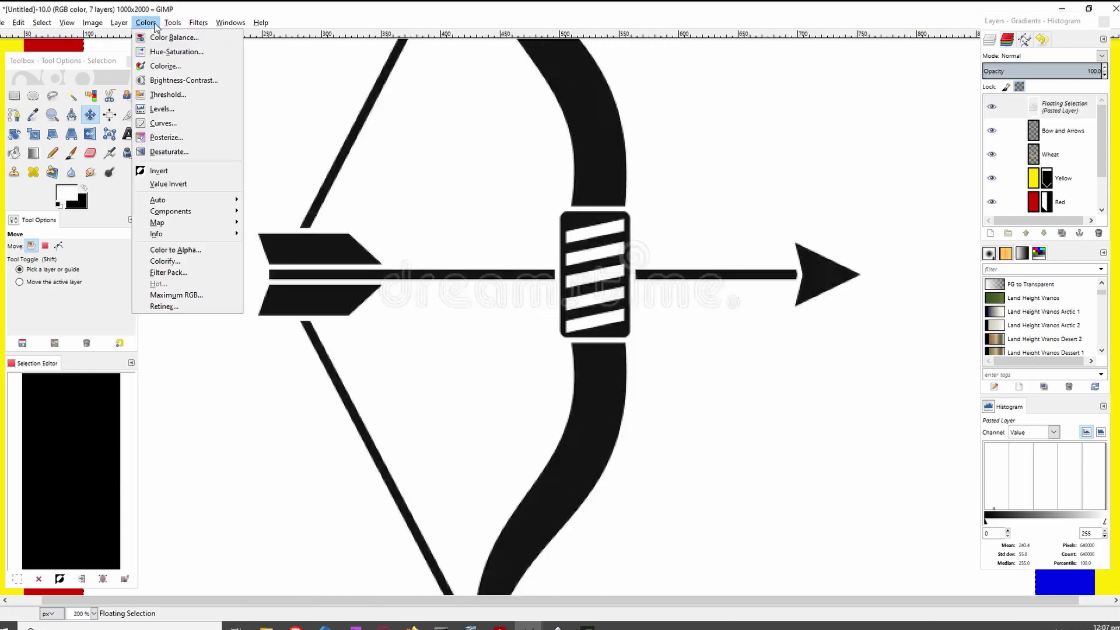
pyautogui.click(172, 110)
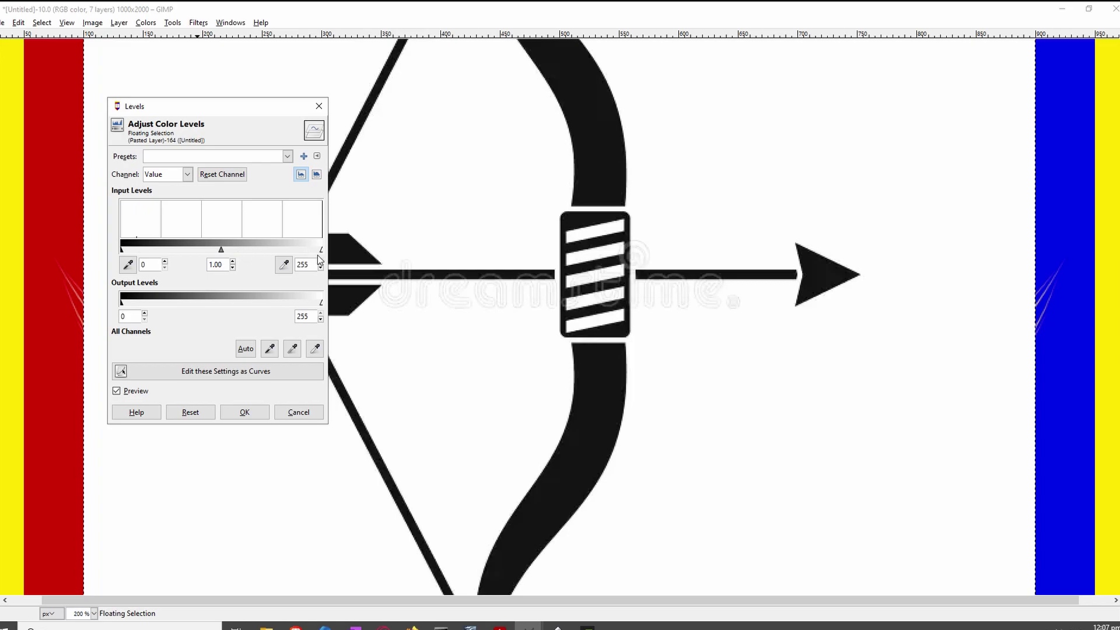
pyautogui.moveTo(321, 254); pyautogui.dragTo(303, 249)
pyautogui.moveTo(221, 250); pyautogui.dragTo(302, 255)
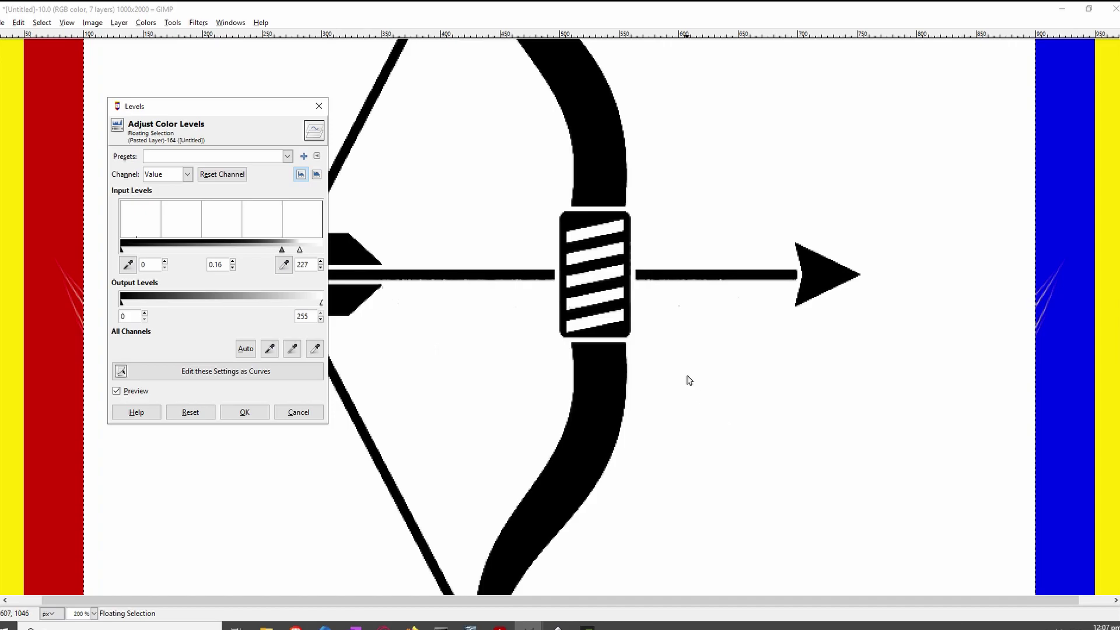
pyautogui.press('-')
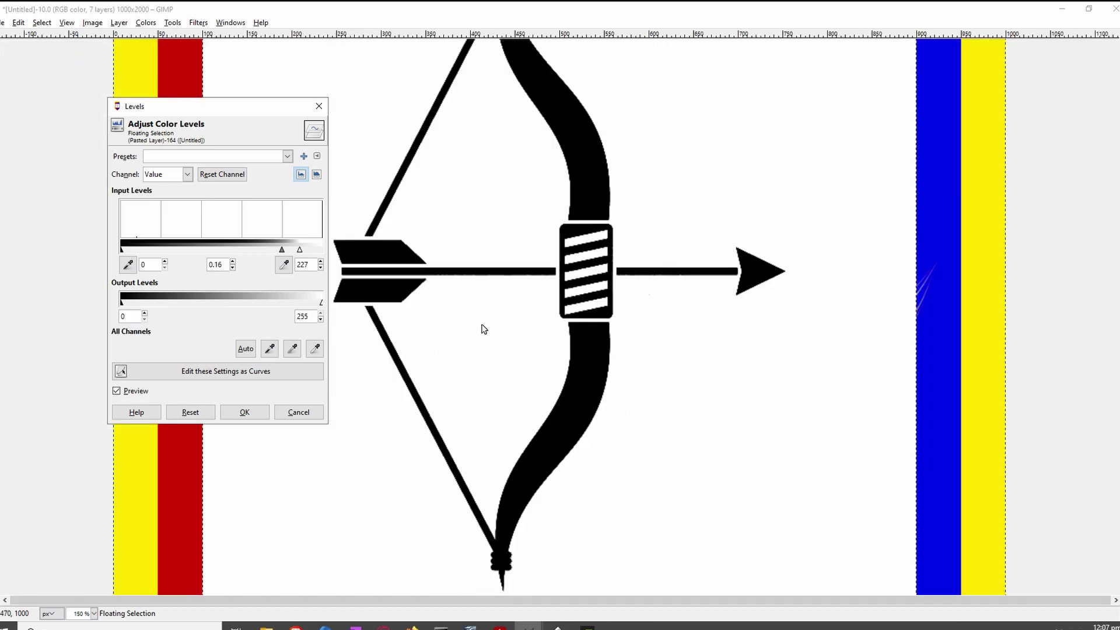
pyautogui.click(244, 412)
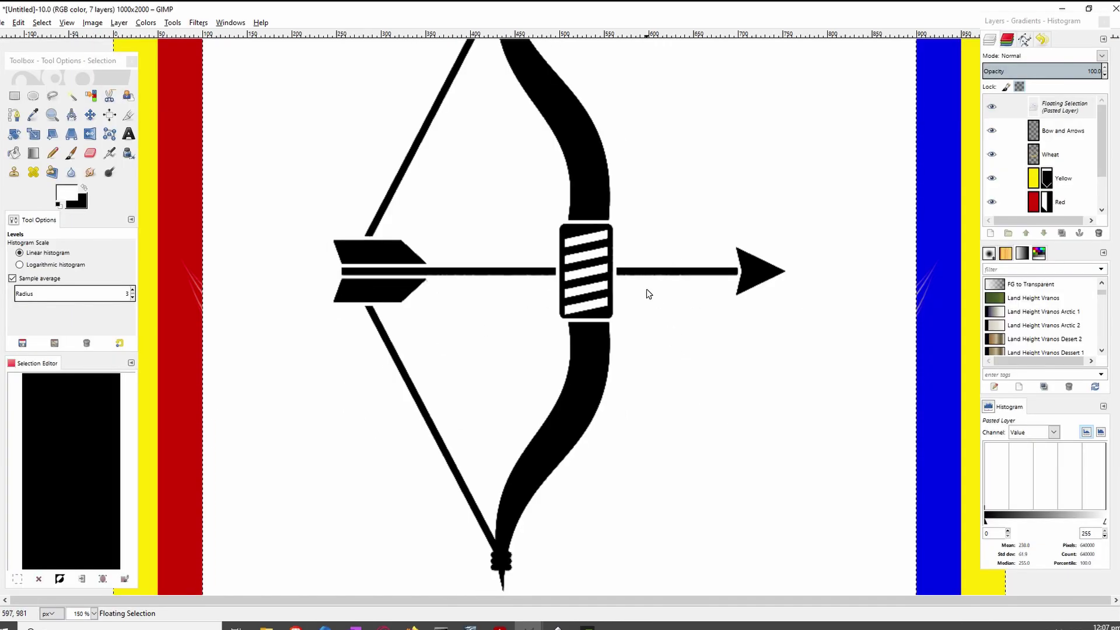
# Rotate the pasted bow image by -90° about its centre so the arrow points upward
pyautogui.press('-')
pyautogui.press('-')
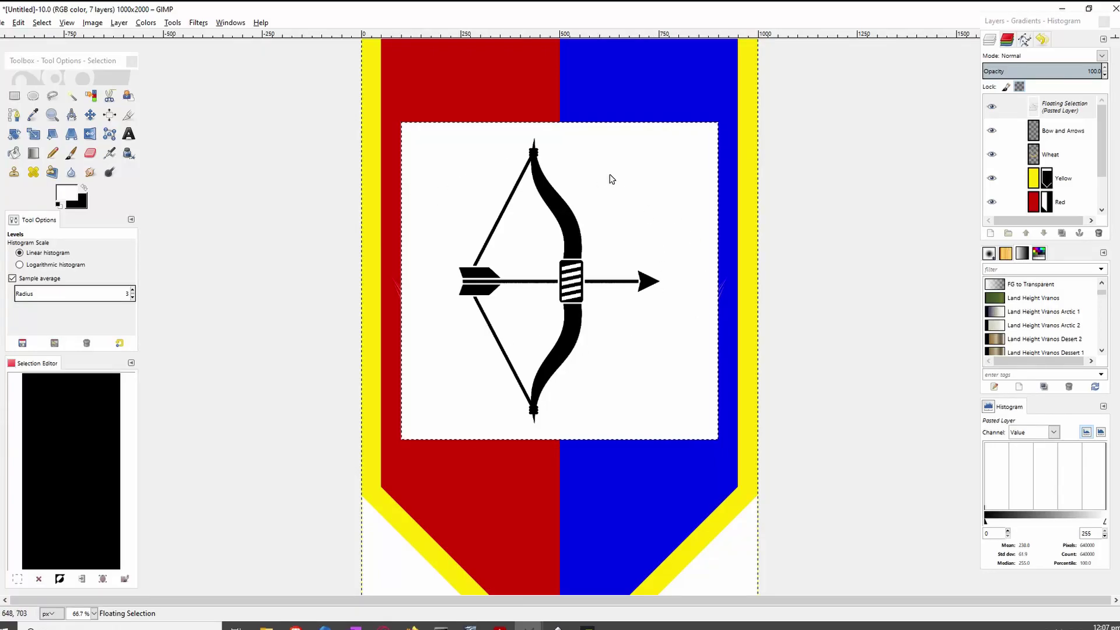
pyautogui.click(19, 135)
pyautogui.click(590, 238)
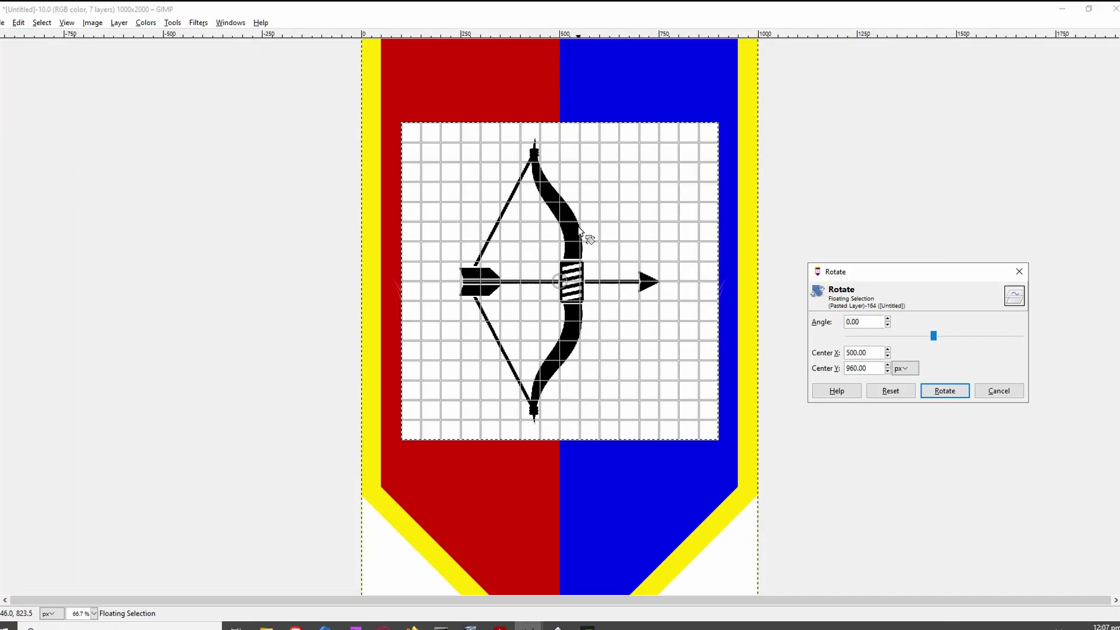
pyautogui.doubleClick(853, 321)
pyautogui.write('90')
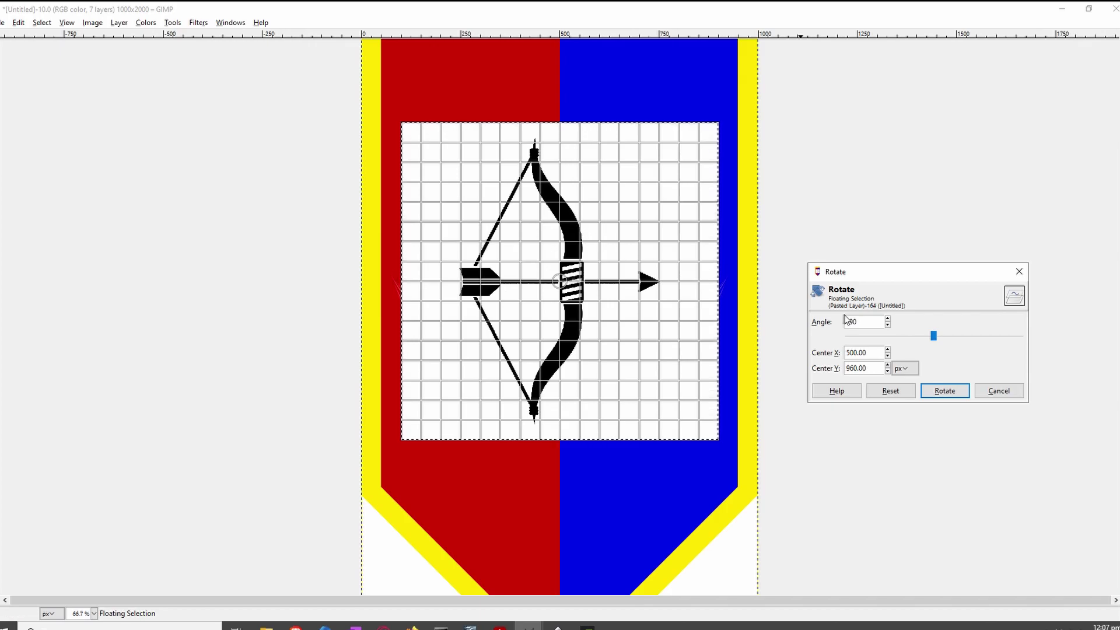
pyautogui.press('Return')
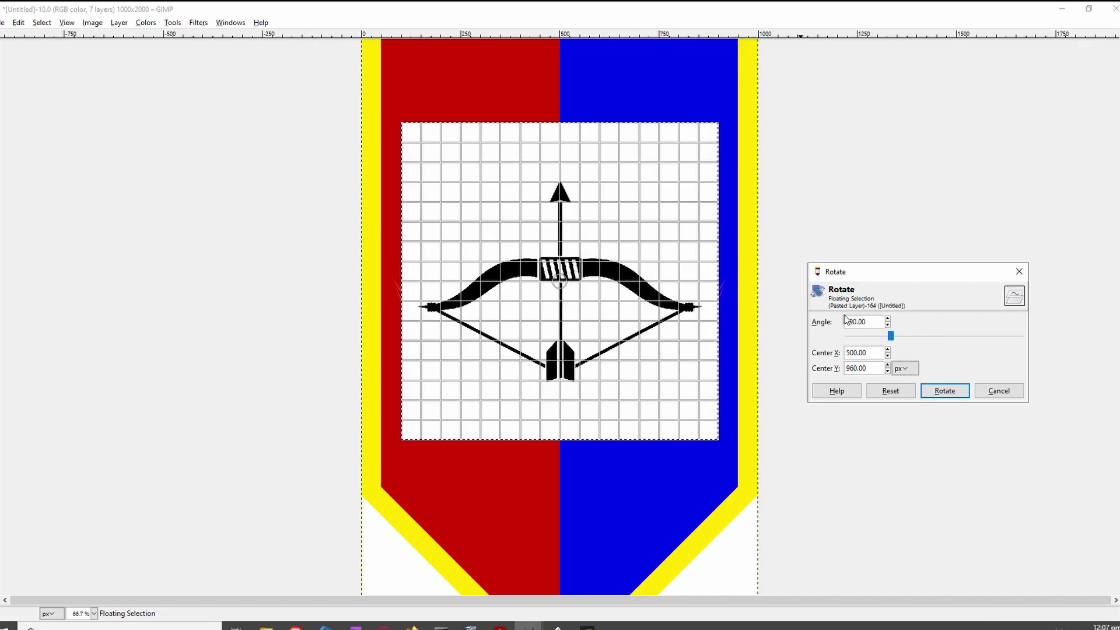
pyautogui.click(945, 391)
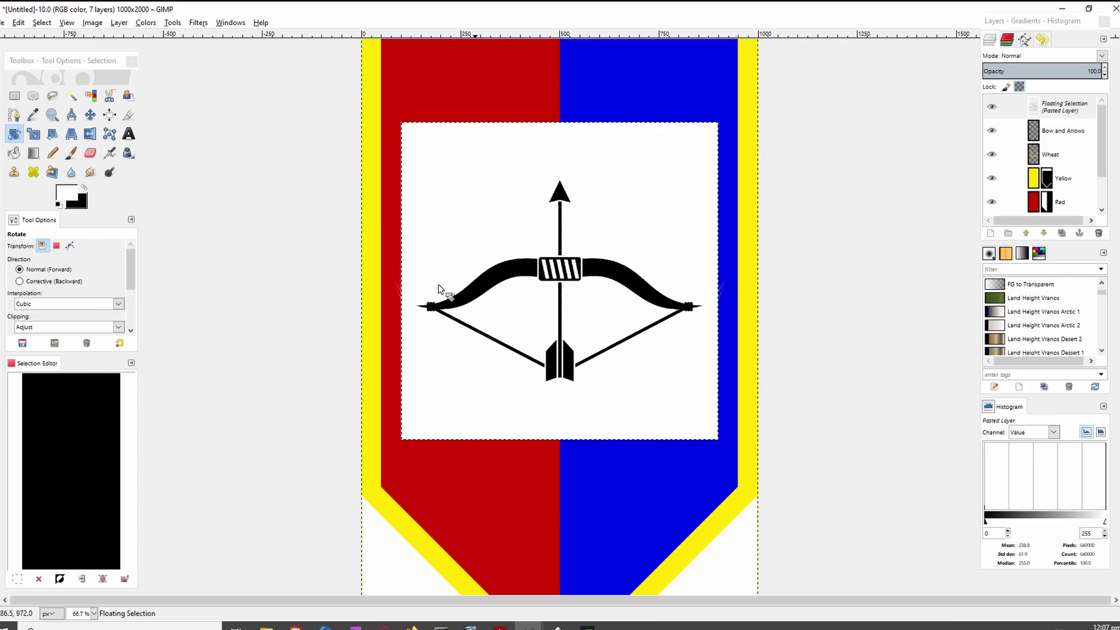
# Anchor the pasted bow to the Bow and Arrows layer and delete its white background using Select by Color, leaving nothing selected
pyautogui.click(91, 96)
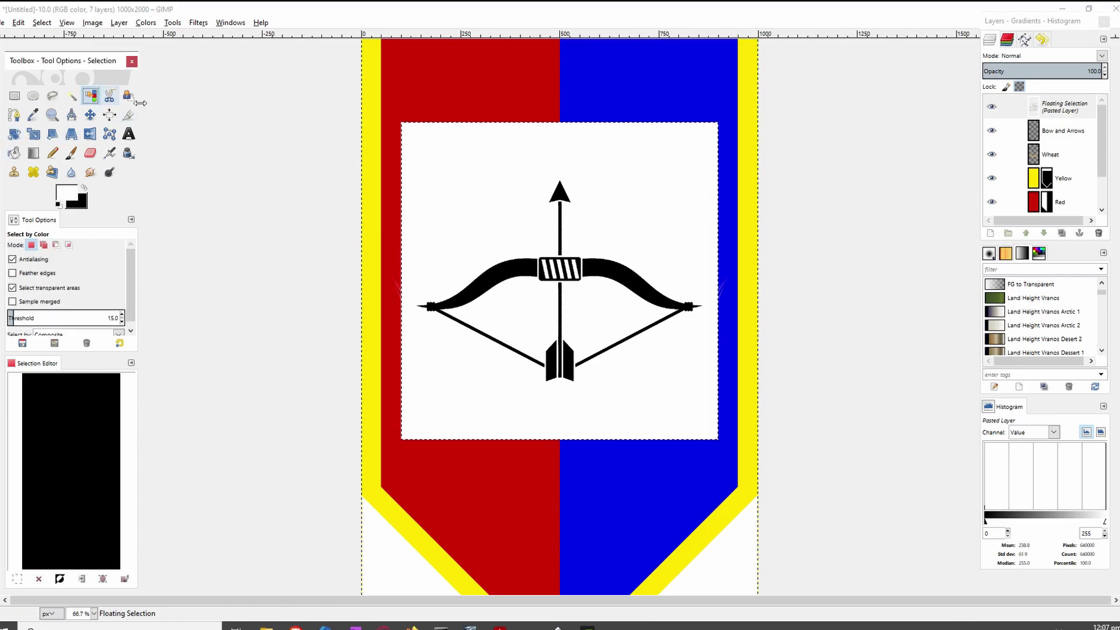
pyautogui.click(639, 200)
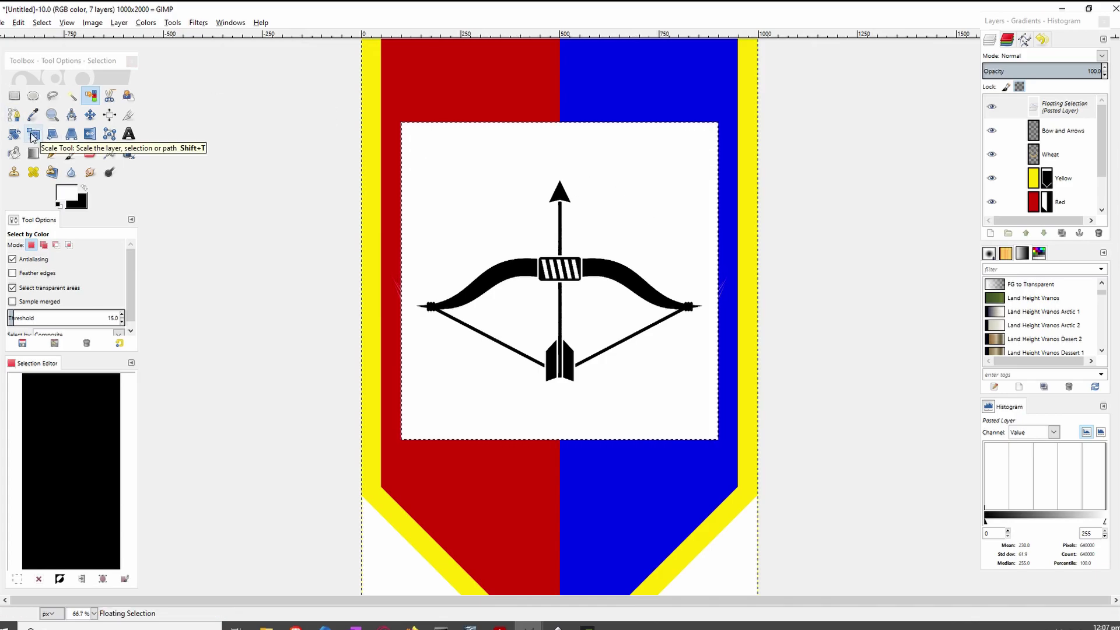
pyautogui.rightClick(1038, 104)
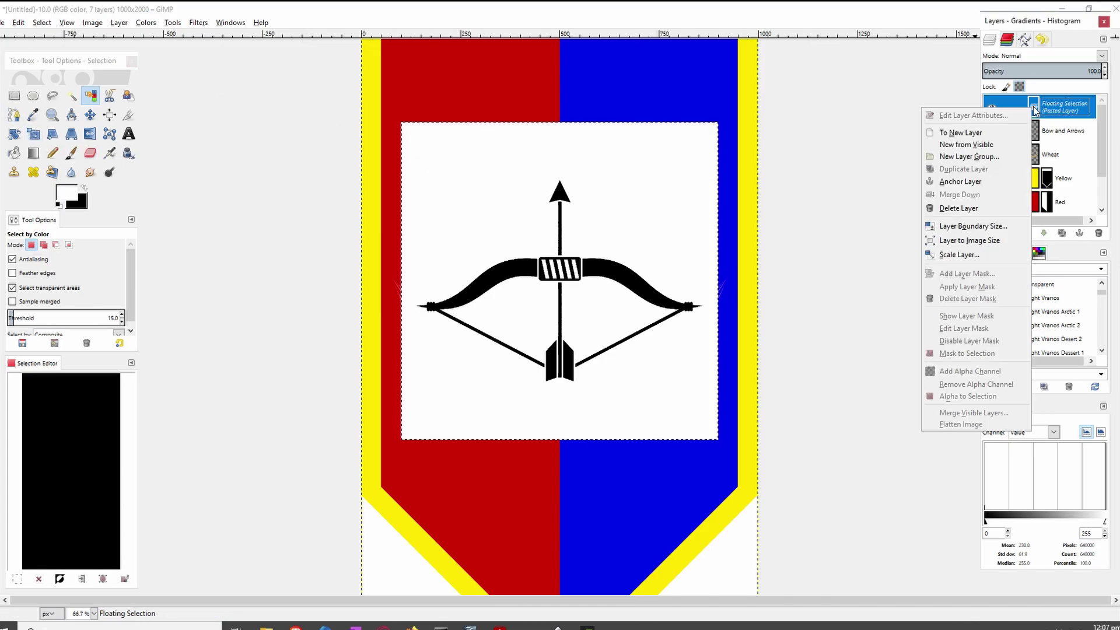
pyautogui.click(956, 185)
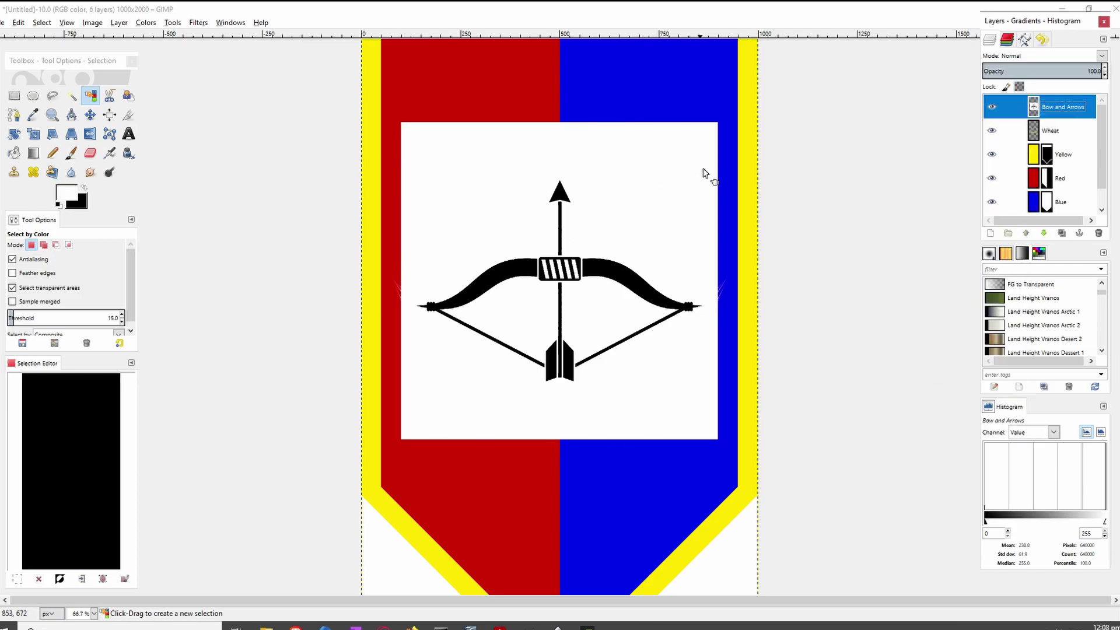
pyautogui.click(638, 182)
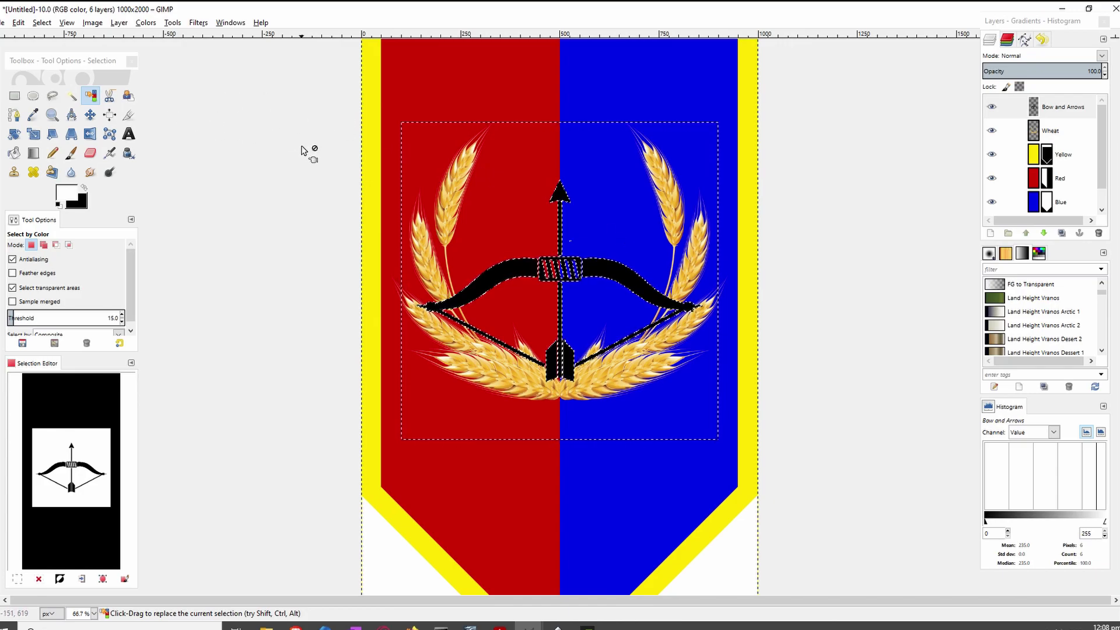
pyautogui.hotkey('ctrl', 'shift', 'a')
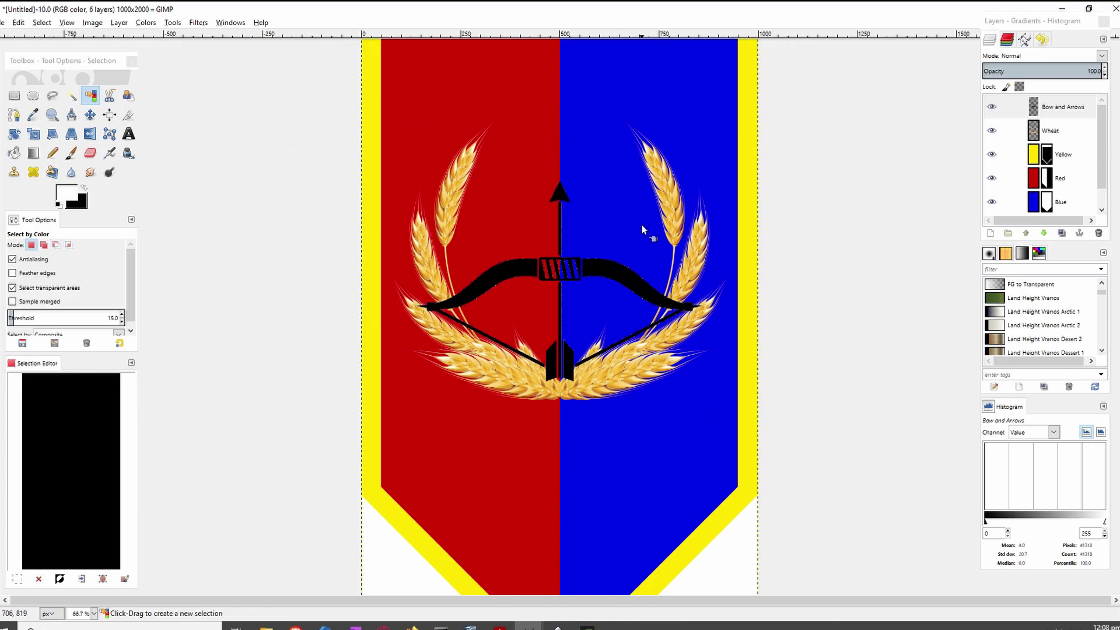
# Scale the Bow and Arrows layer down to 690 × 1380 px
pyautogui.click(34, 133)
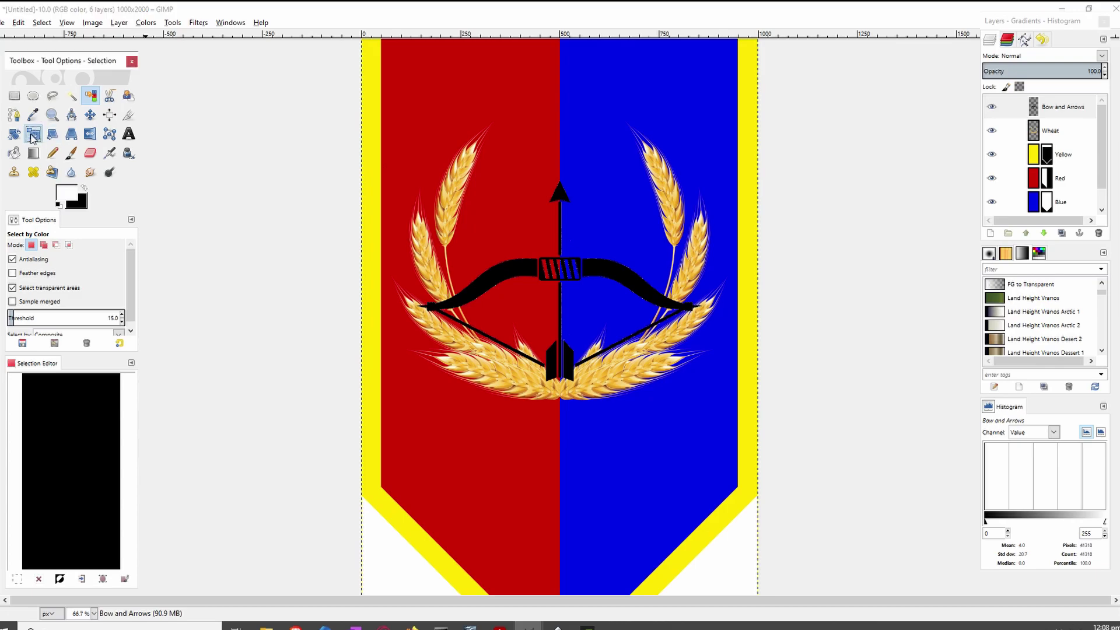
pyautogui.click(589, 268)
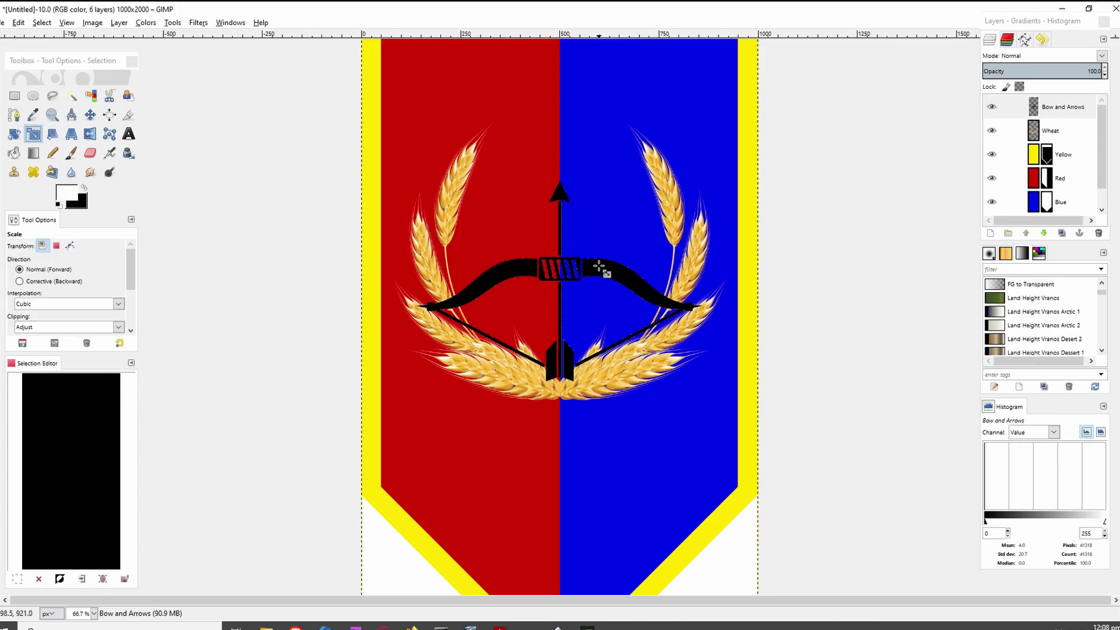
pyautogui.press('-')
pyautogui.press('-')
pyautogui.press('-')
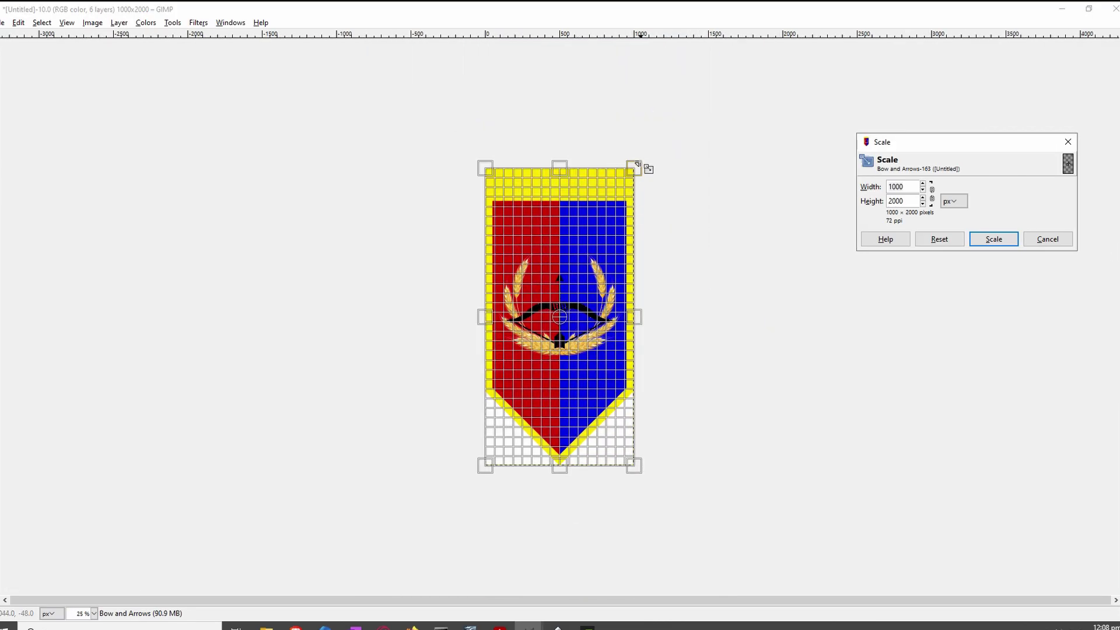
pyautogui.press('Tab')
pyautogui.moveTo(637, 166); pyautogui.dragTo(569, 260)
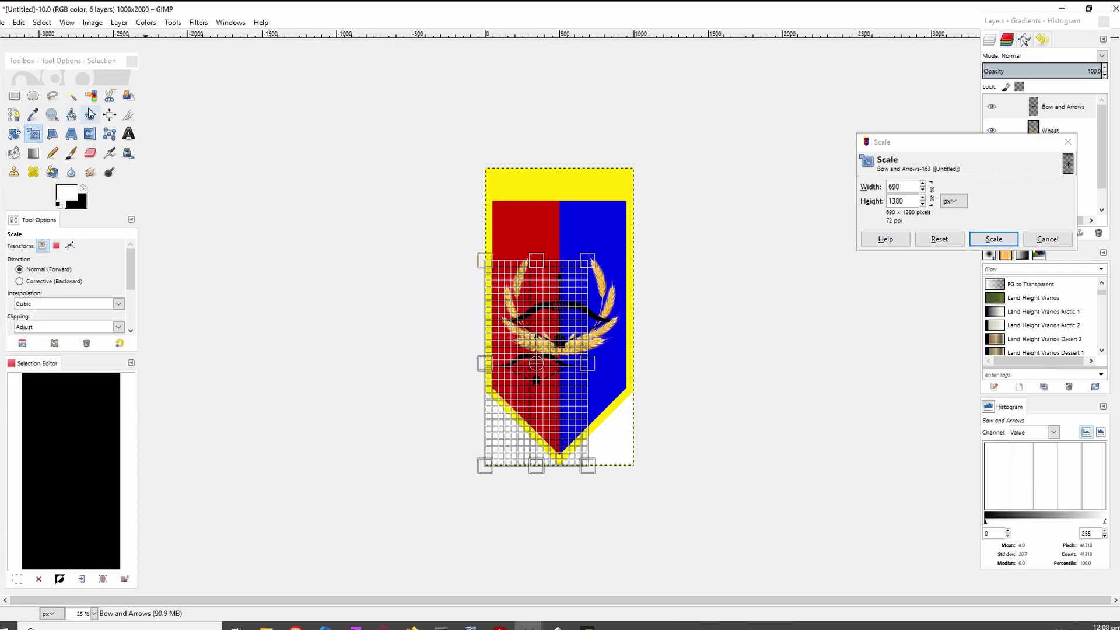
pyautogui.click(993, 238)
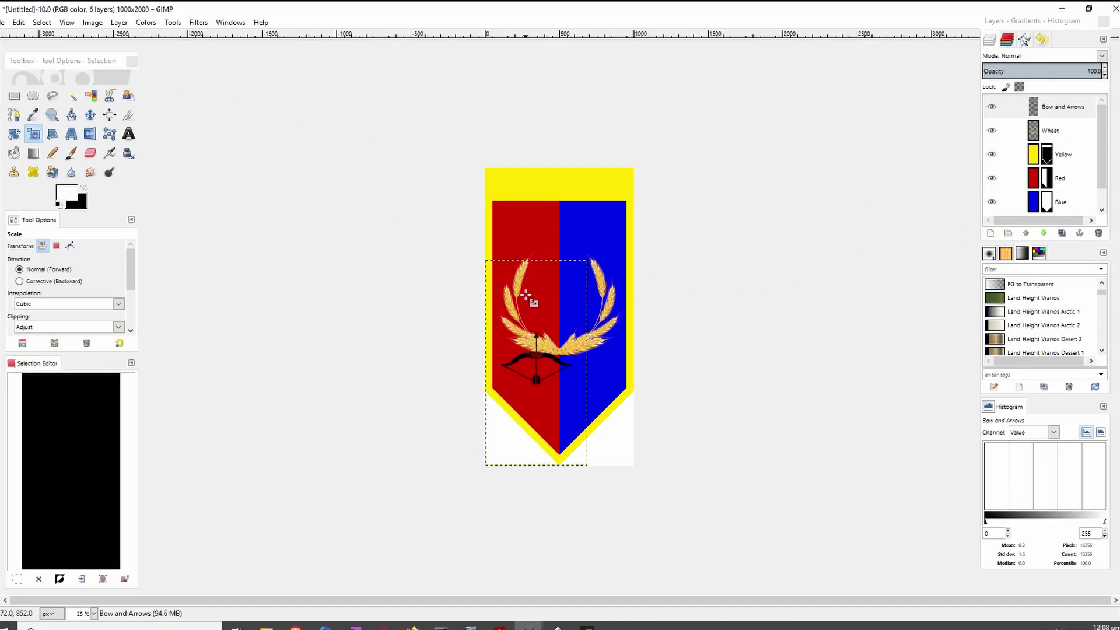
# Move the bow and arrow inside the wheat wreath so the arrow is centred on the line between the red and blue halves
pyautogui.click(96, 116)
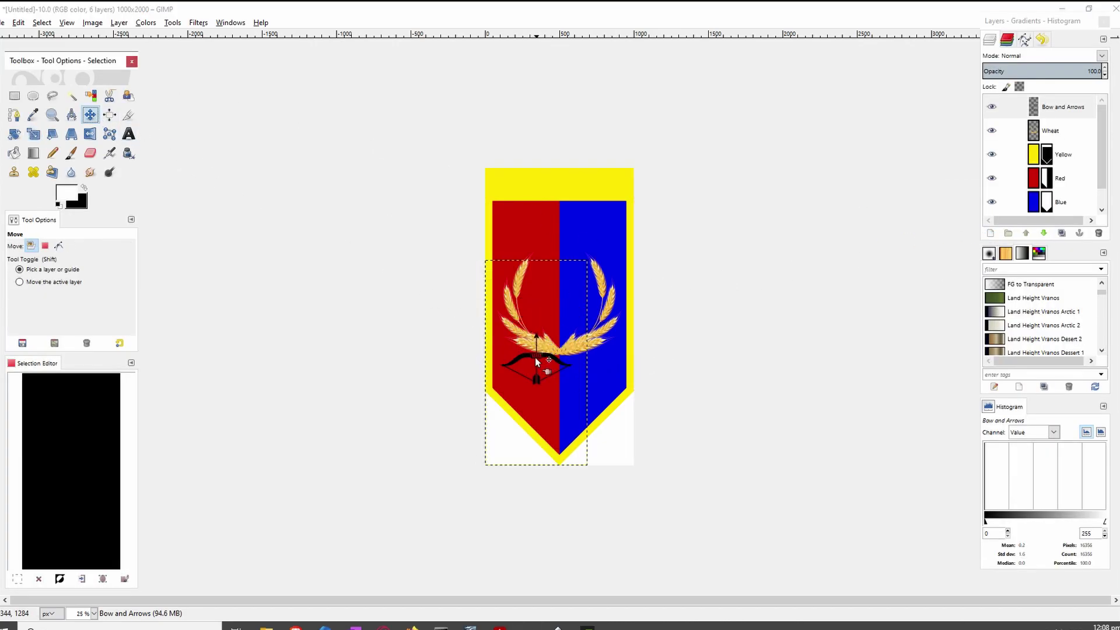
pyautogui.moveTo(526, 355); pyautogui.dragTo(551, 295)
pyautogui.scroll(4, 550, 295)
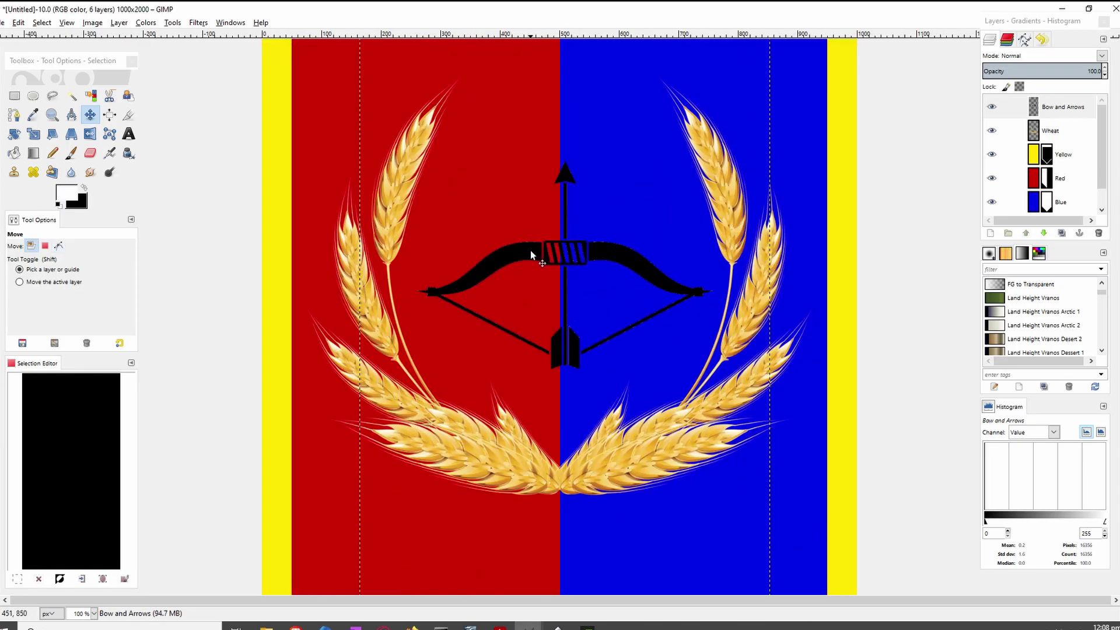
pyautogui.moveTo(530, 251); pyautogui.dragTo(529, 236)
pyautogui.press('Left')
pyautogui.press('Left')
pyautogui.press('Left')
pyautogui.press('Left')
pyautogui.press('Left')
pyautogui.press('Left')
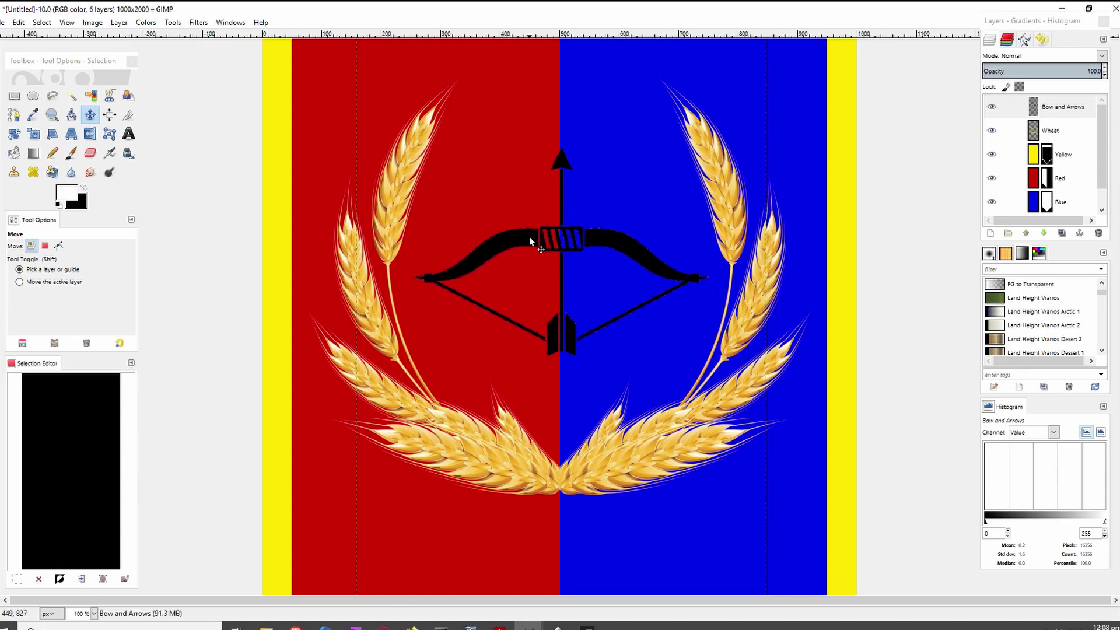
pyautogui.press('Right')
pyautogui.press('Right')
pyautogui.scroll(-3, 530, 236)
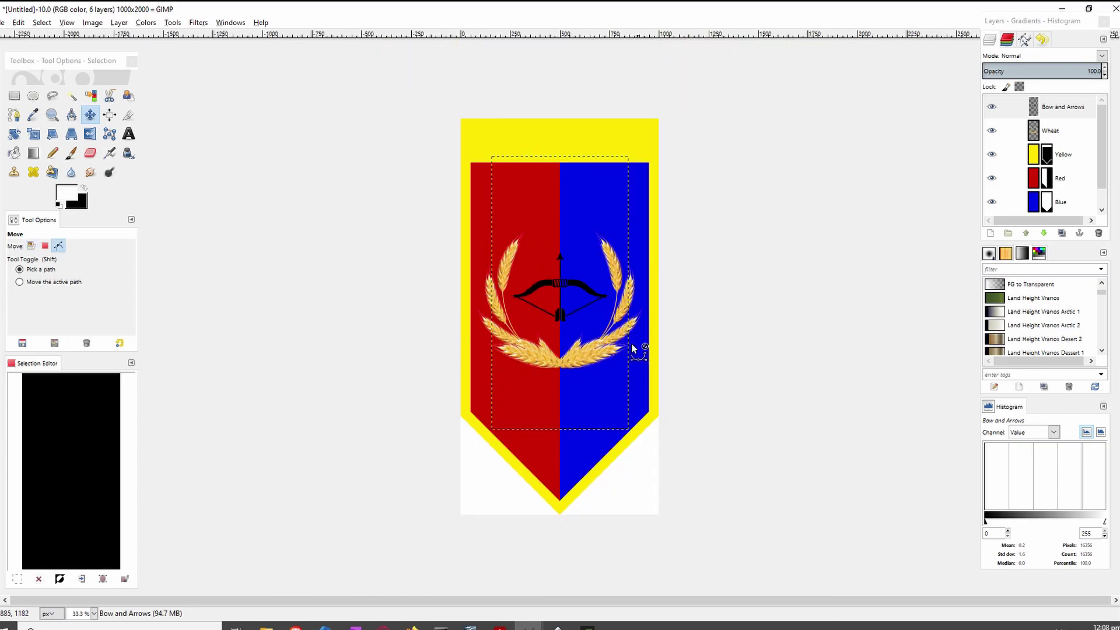
# Undo the last moves and the scaling of the Bow and Arrows layer
pyautogui.scroll(2, 566, 279)
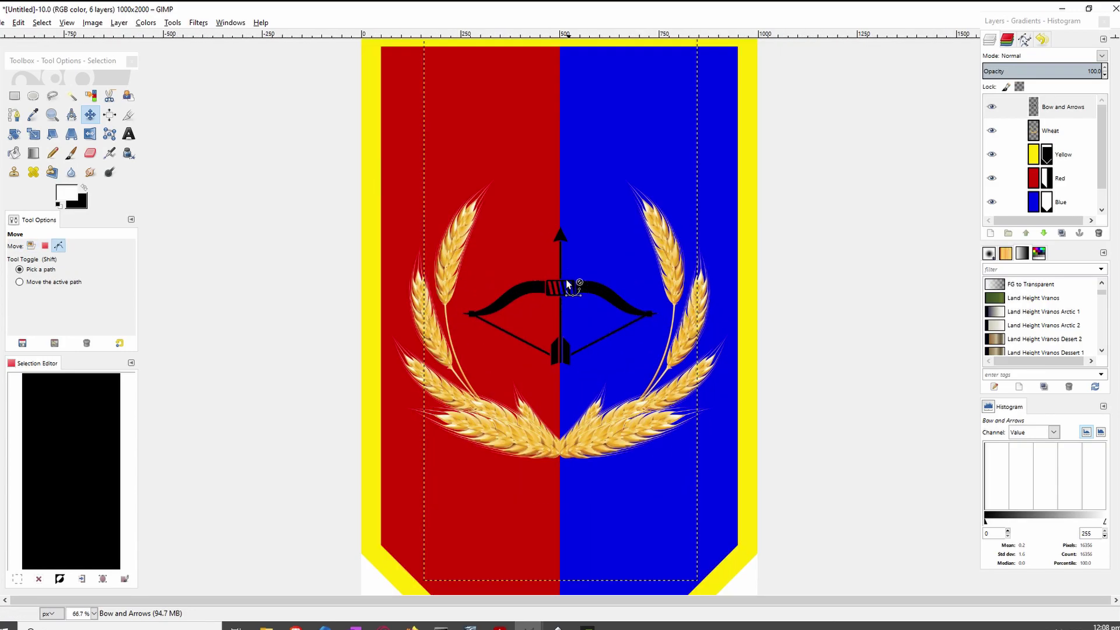
pyautogui.scroll(-2, 565, 279)
pyautogui.scroll(2, 565, 279)
pyautogui.scroll(-1, 566, 279)
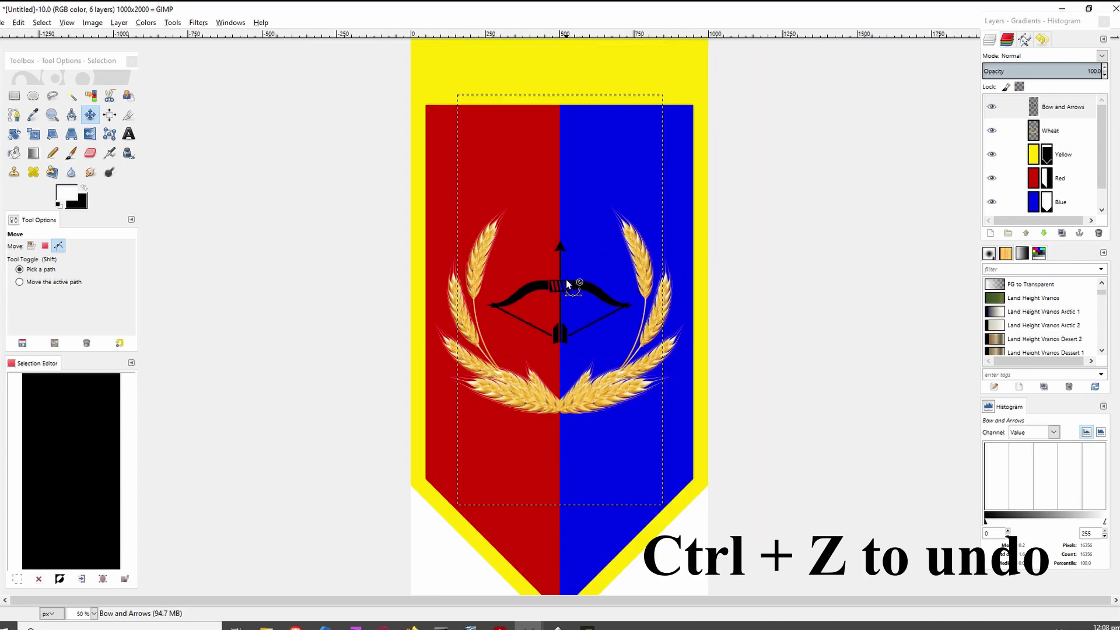
pyautogui.hotkey('ctrl', 'z')
pyautogui.hotkey('ctrl', 'z')
pyautogui.hotkey('ctrl', 'z')
pyautogui.hotkey('ctrl', 'z')
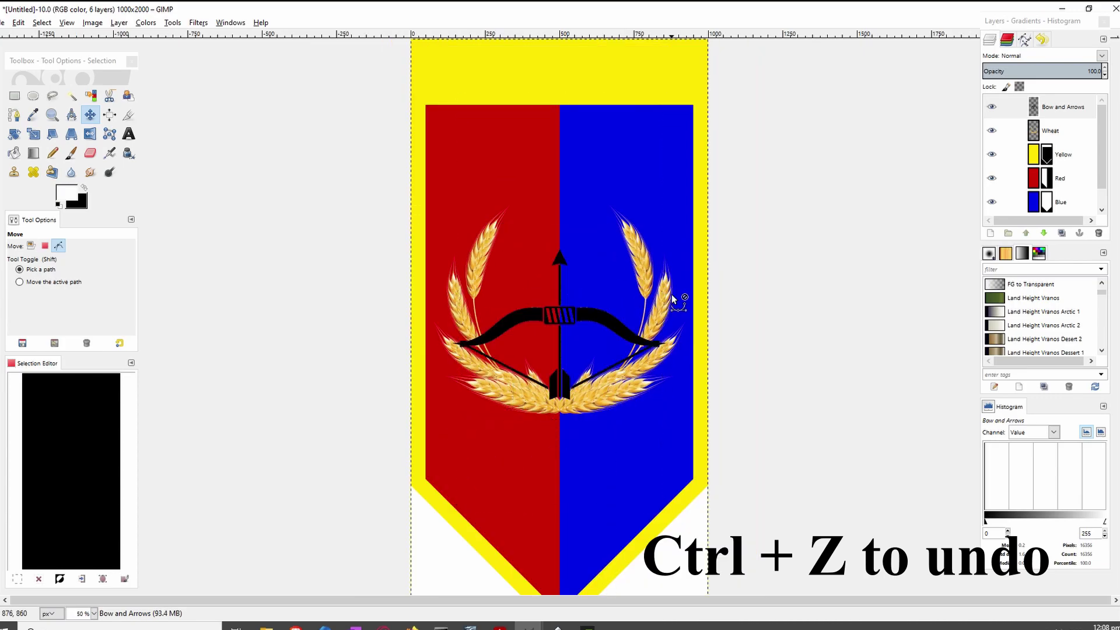
# Move the bow and arrow straight up inside the wheat wreath so the arrowhead reaches the height of the wreath's upper tips
pyautogui.press('m')
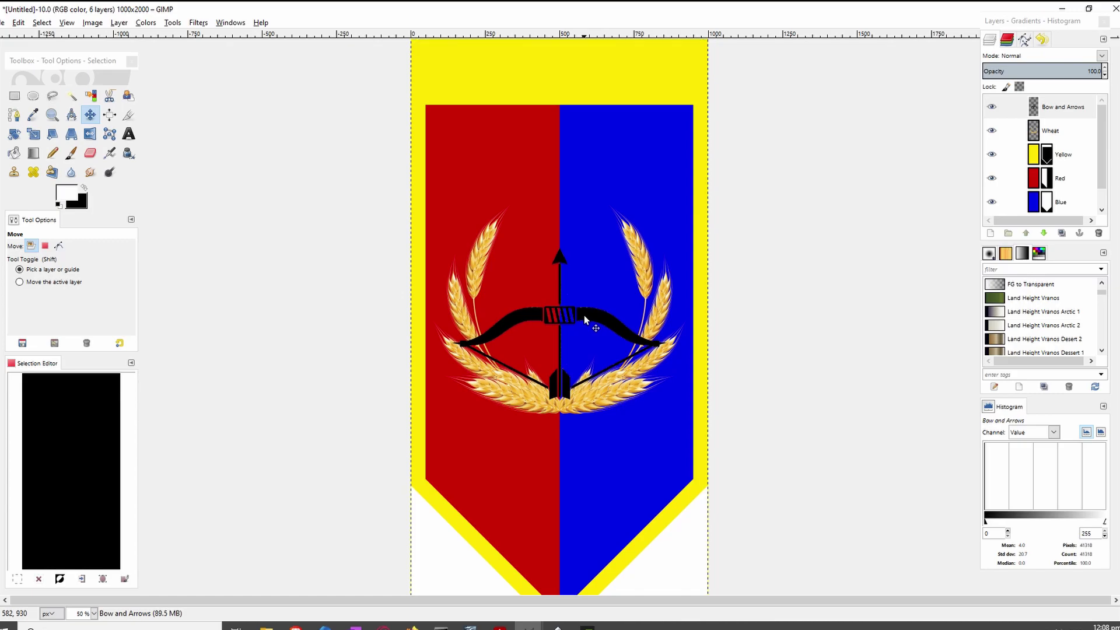
pyautogui.press('Up')
pyautogui.press('Up')
pyautogui.press('Up')
pyautogui.press('Up')
pyautogui.press('Up')
pyautogui.press('Up')
pyautogui.press('Up')
pyautogui.press('Up')
pyautogui.press('Up')
pyautogui.press('Up')
pyautogui.press('Up')
pyautogui.press('Up')
pyautogui.press('Up')
pyautogui.press('Up')
pyautogui.press('Up')
pyautogui.press('Up')
pyautogui.press('Up')
pyautogui.press('Up')
pyautogui.press('Up')
pyautogui.press('Up')
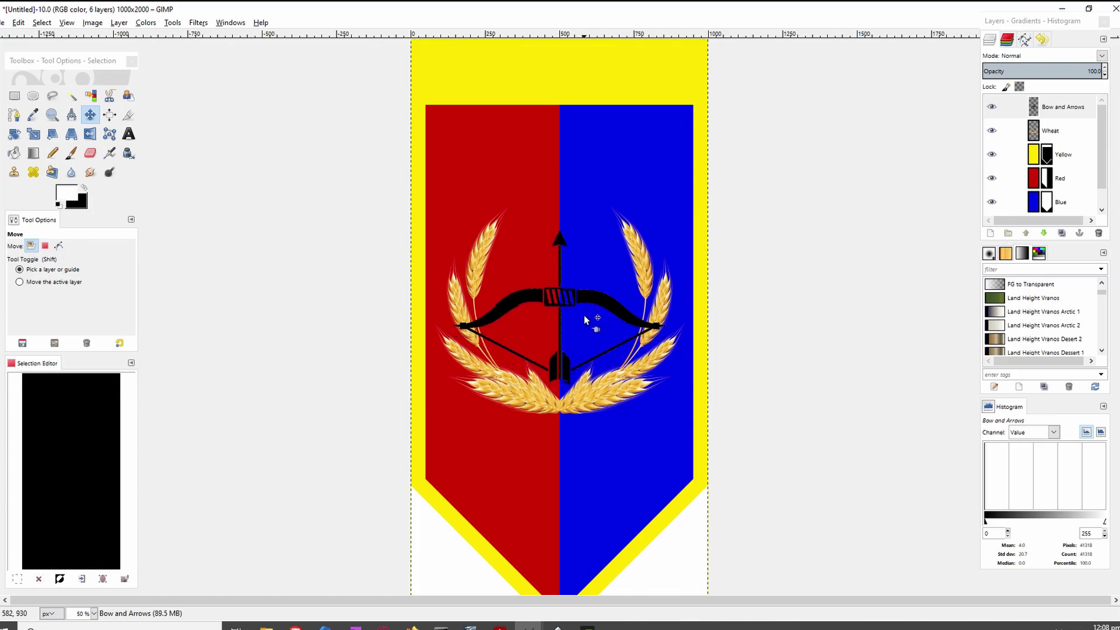
pyautogui.press('Up')
pyautogui.press('Up')
pyautogui.press('Up')
pyautogui.press('Up')
pyautogui.press('Up')
pyautogui.press('Up')
pyautogui.press('Up')
pyautogui.press('Up')
pyautogui.press('Up')
pyautogui.press('Up')
pyautogui.press('Up')
pyautogui.press('Up')
pyautogui.press('Up')
pyautogui.press('Up')
pyautogui.press('Up')
pyautogui.press('Up')
pyautogui.press('Up')
pyautogui.press('Up')
pyautogui.press('Up')
pyautogui.press('Up')
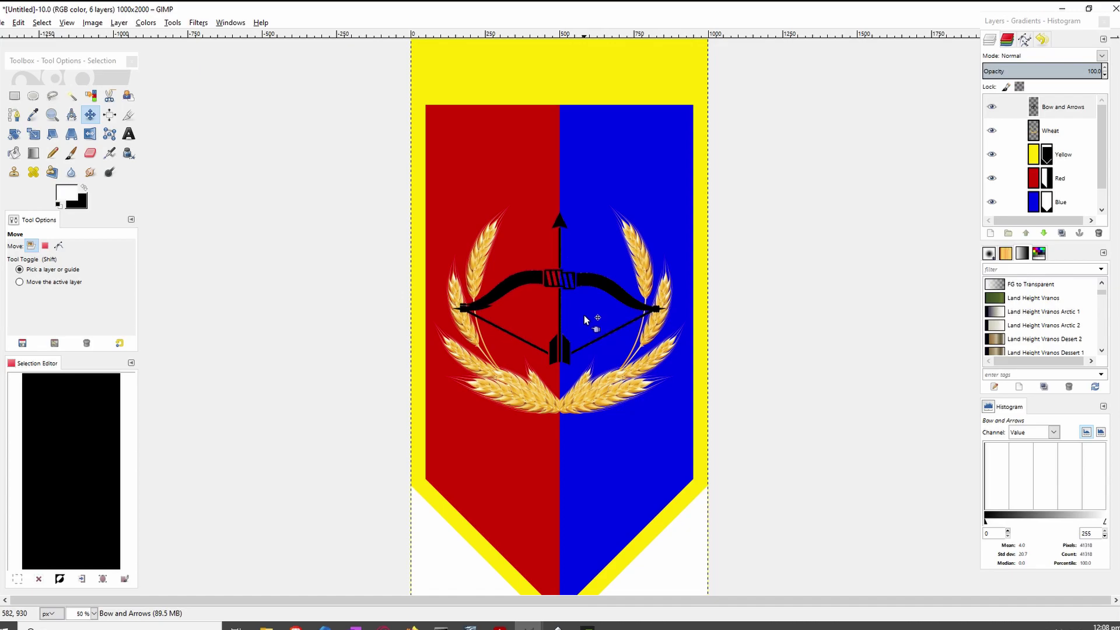
pyautogui.press('Up')
pyautogui.press('Up')
pyautogui.press('Up')
pyautogui.press('Up')
pyautogui.press('Up')
pyautogui.press('Up')
pyautogui.press('Up')
pyautogui.press('Up')
pyautogui.press('Up')
pyautogui.press('Up')
pyautogui.press('Up')
pyautogui.press('Up')
pyautogui.press('Up')
pyautogui.press('Up')
pyautogui.press('Up')
pyautogui.press('Up')
pyautogui.press('Up')
pyautogui.press('Up')
pyautogui.press('Up')
pyautogui.press('Up')
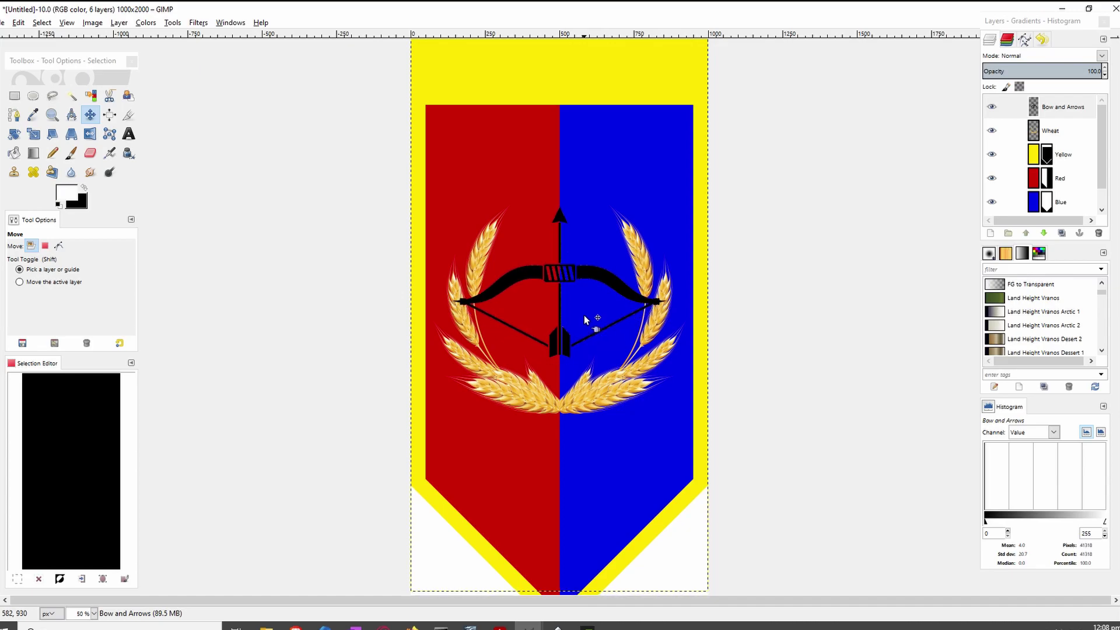
pyautogui.press('Up')
pyautogui.press('Up')
pyautogui.press('Up')
pyautogui.press('Up')
pyautogui.press('Up')
pyautogui.press('Up')
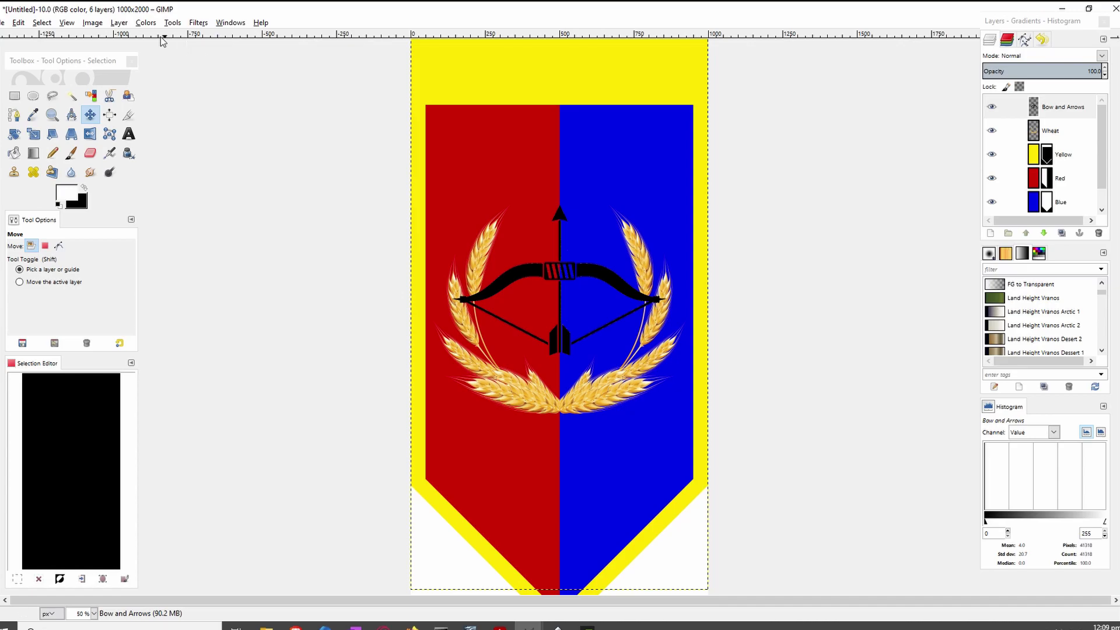
# Invert the colours of the Bow and Arrows layer so the emblem is white
pyautogui.click(146, 23)
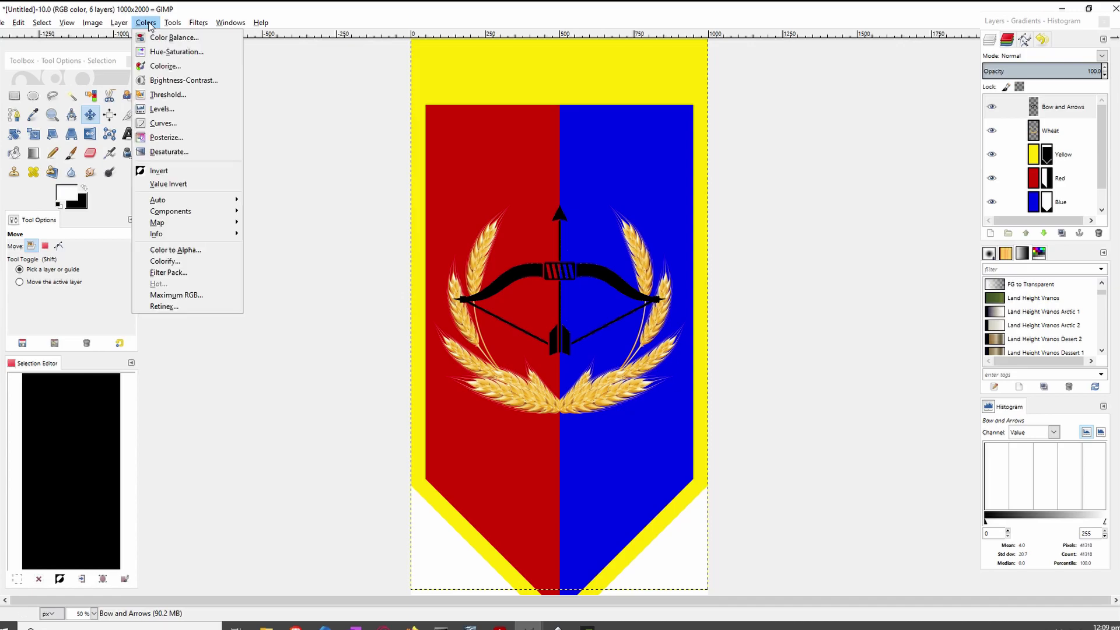
pyautogui.click(170, 173)
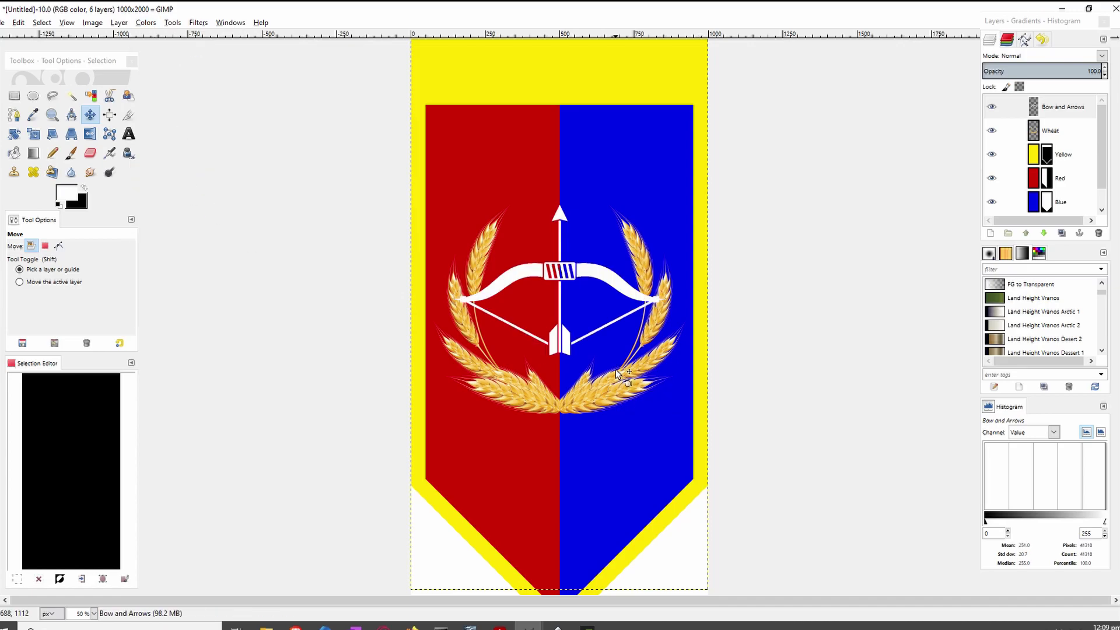
pyautogui.scroll(-4, 616, 373)
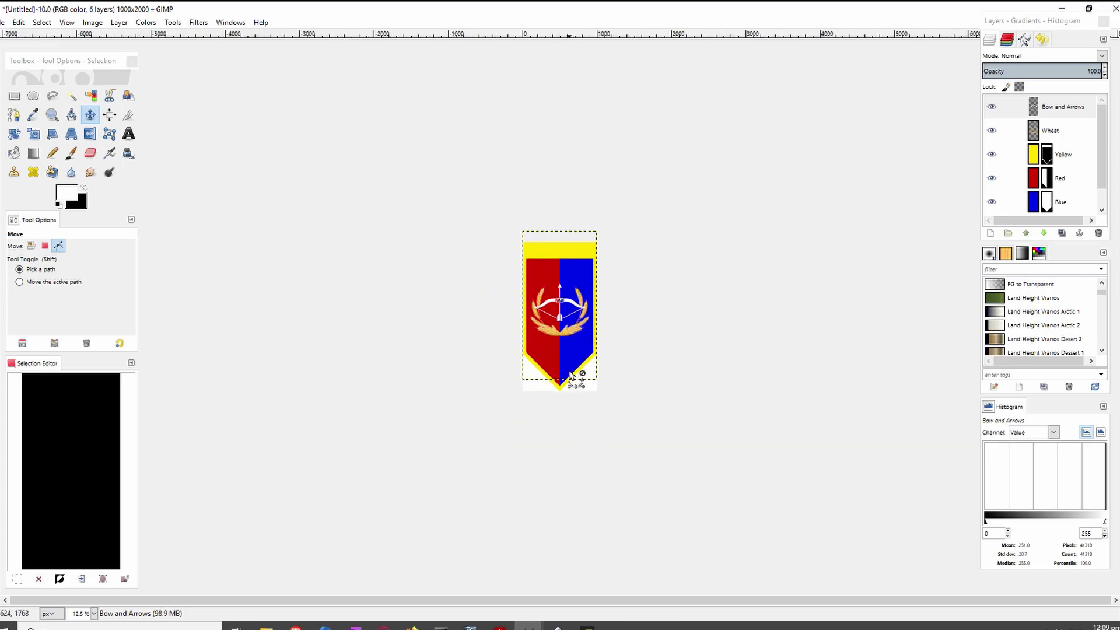
pyautogui.scroll(2, 569, 348)
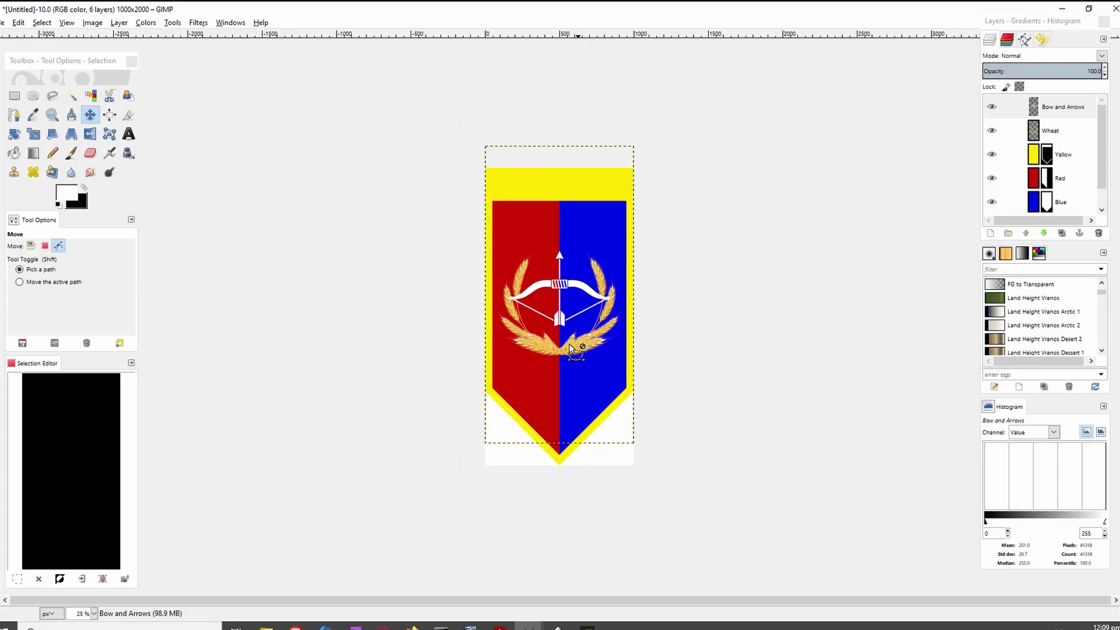
pyautogui.scroll(1, 570, 348)
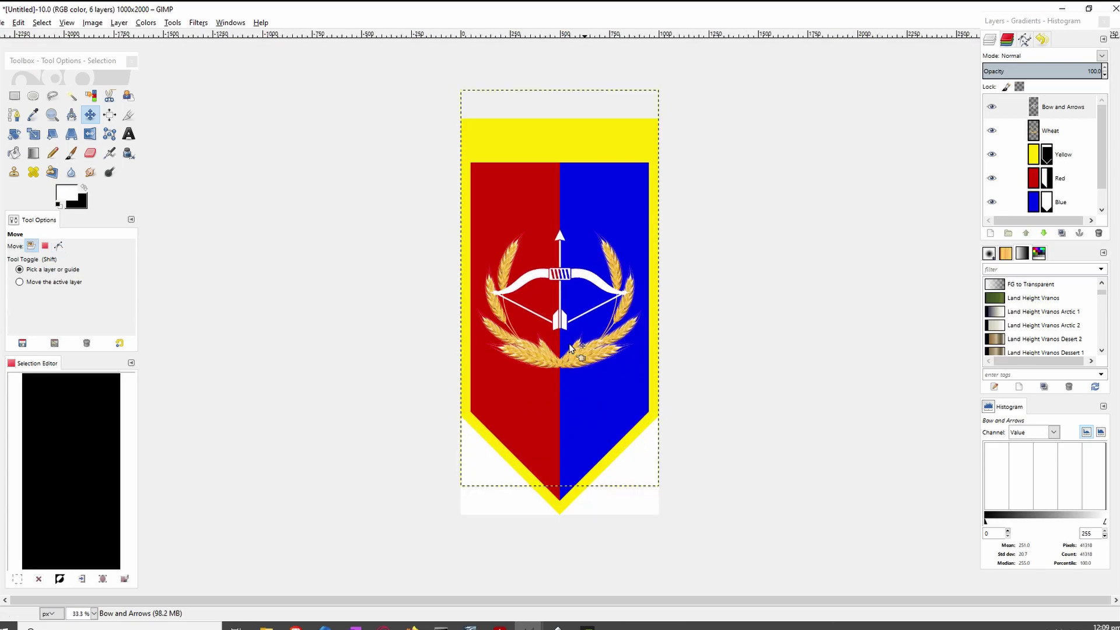
# Nudge the white bow and arrow slightly down within the wheat wreath, keeping the arrow on the red and blue dividing line
pyautogui.press('Down')
pyautogui.press('Down')
pyautogui.press('Down')
pyautogui.press('Down')
pyautogui.press('Down')
pyautogui.press('Down')
pyautogui.press('Down')
pyautogui.press('Down')
pyautogui.press('Down')
pyautogui.press('Down')
pyautogui.press('Down')
pyautogui.press('Down')
pyautogui.press('Down')
pyautogui.press('Down')
pyautogui.press('Down')
pyautogui.press('Down')
pyautogui.press('Down')
pyautogui.press('Down')
pyautogui.press('Down')
pyautogui.press('Down')
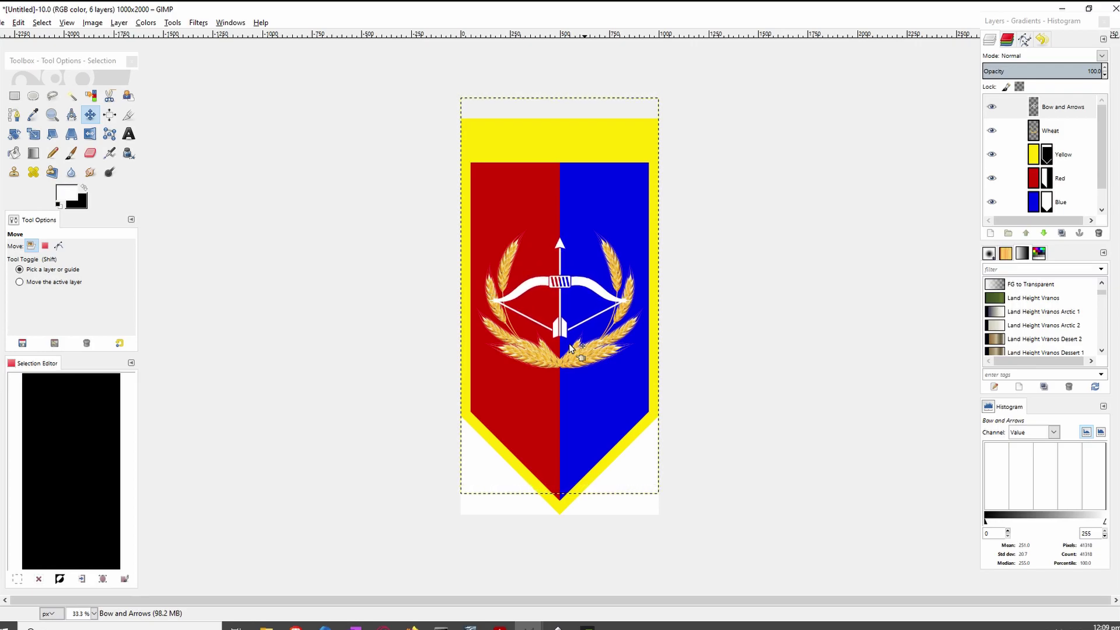
pyautogui.press('Down')
pyautogui.press('Down')
pyautogui.press('Down')
pyautogui.press('Down')
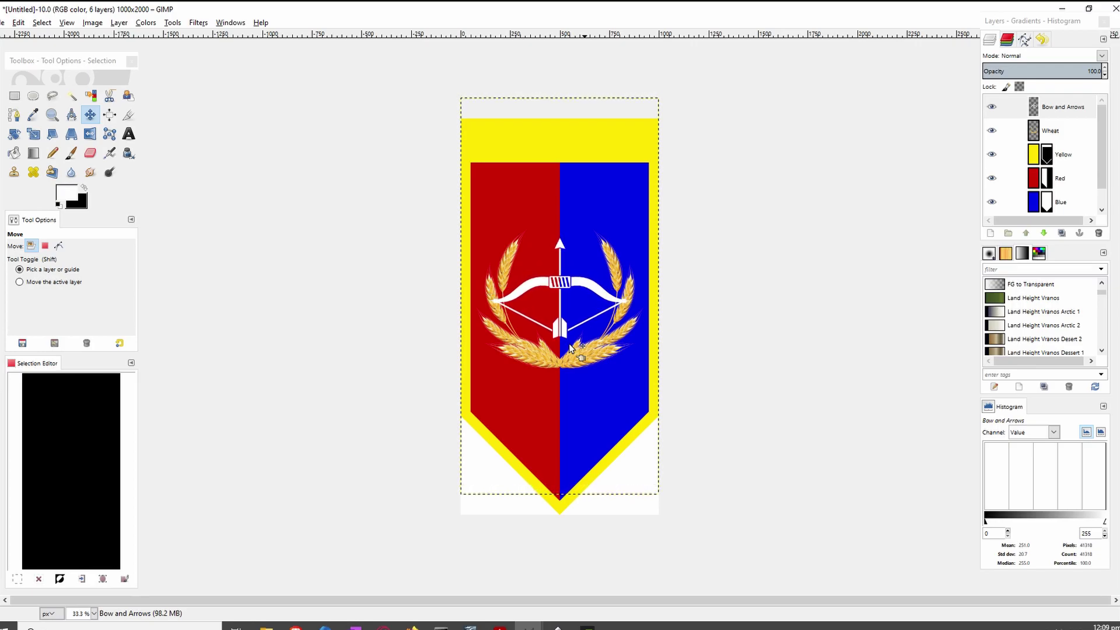
pyautogui.press('Down')
pyautogui.press('Down')
pyautogui.press('Down')
pyautogui.press('Down')
pyautogui.press('Down')
pyautogui.press('Down')
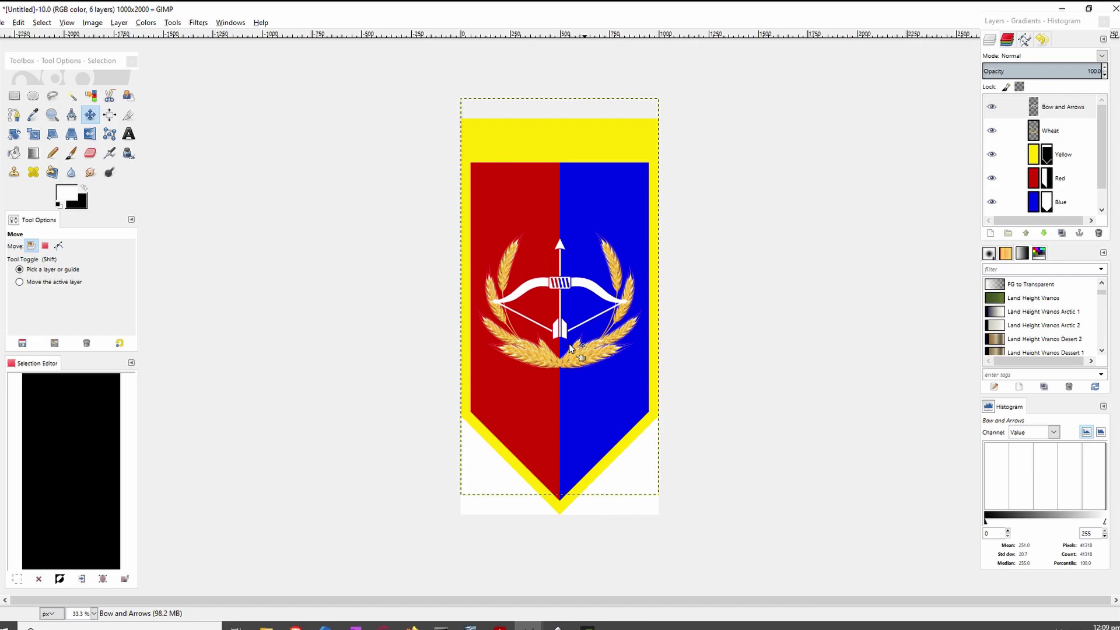
pyautogui.press('Down')
pyautogui.press('Down')
pyautogui.press('Down')
pyautogui.press('Down')
pyautogui.press('Down')
pyautogui.press('Down')
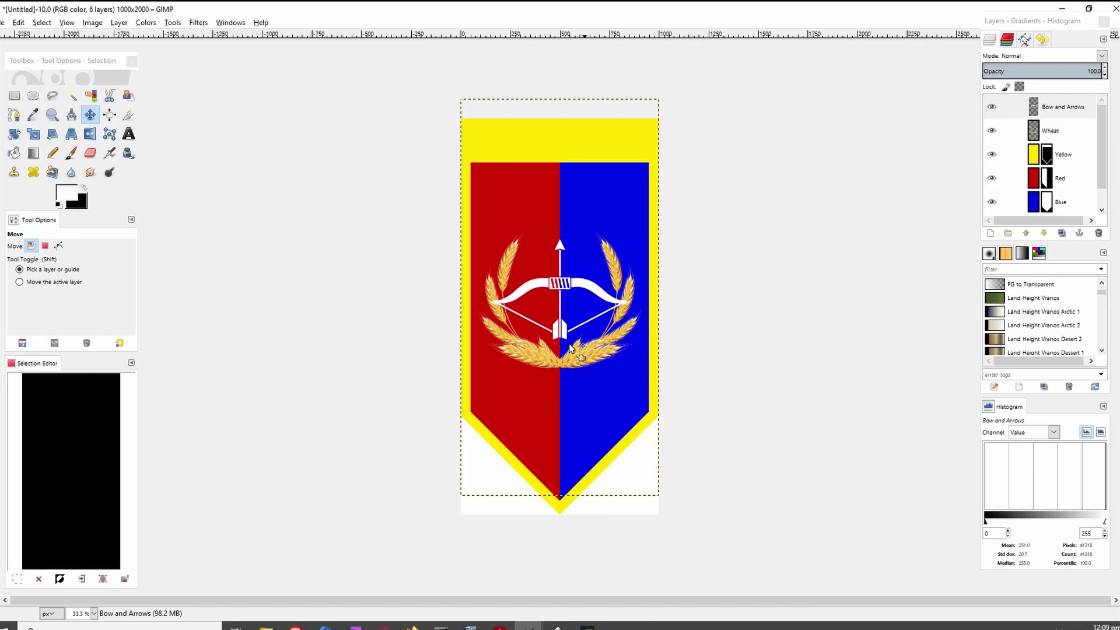
pyautogui.scroll(-2, 569, 345)
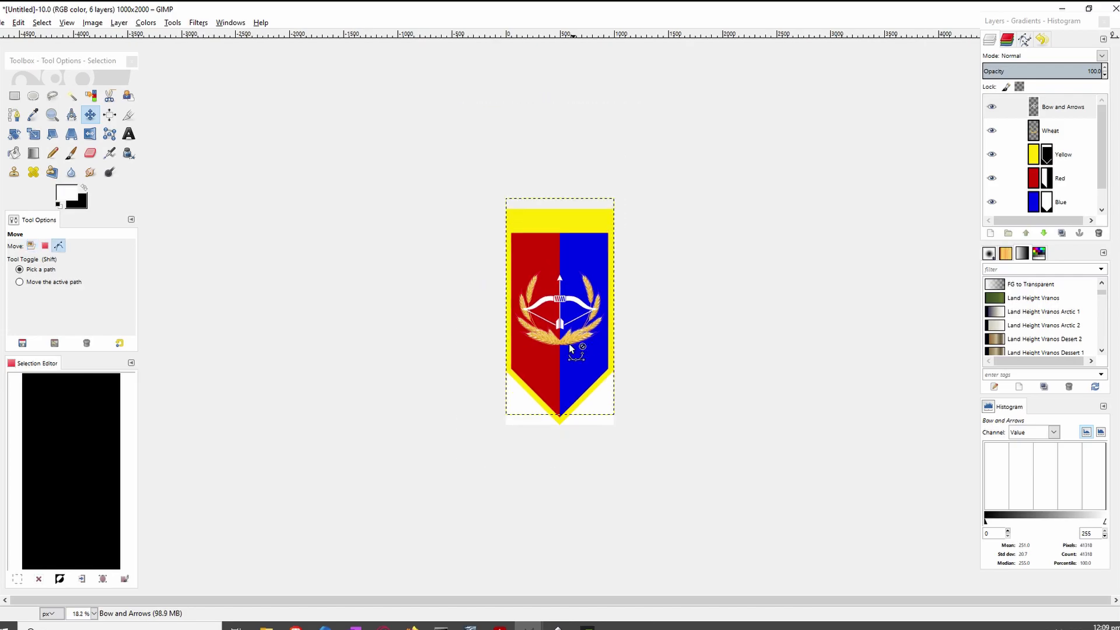
pyautogui.scroll(2, 568, 344)
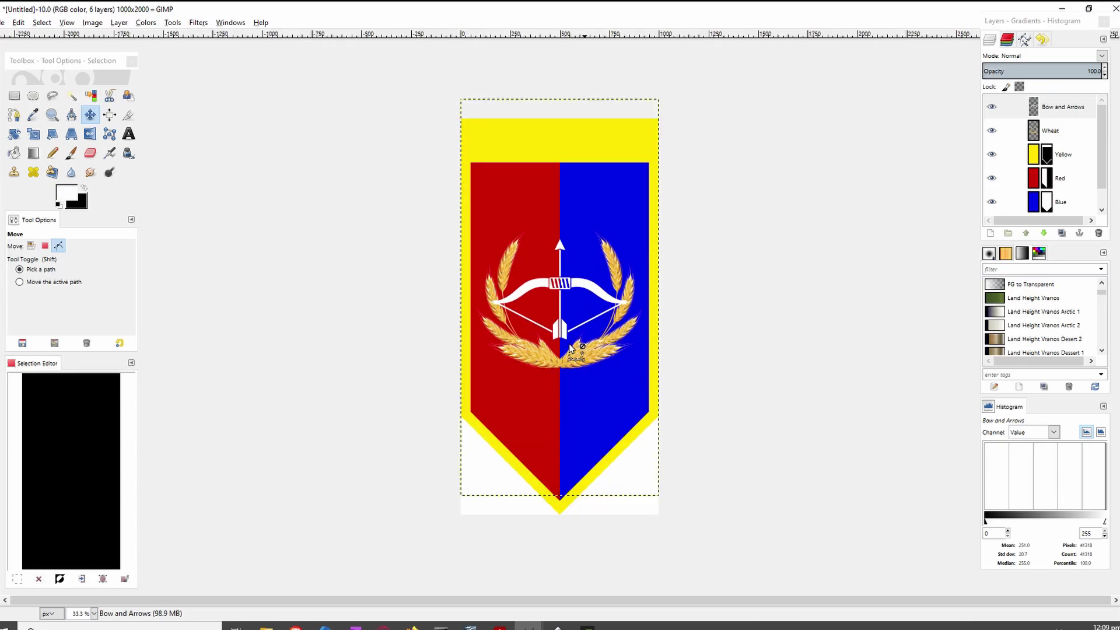
# Create a transparent 1000 × 2000 px layer named Banner above the Bow and Arrows layer
pyautogui.rightClick(1029, 113)
pyautogui.click(956, 136)
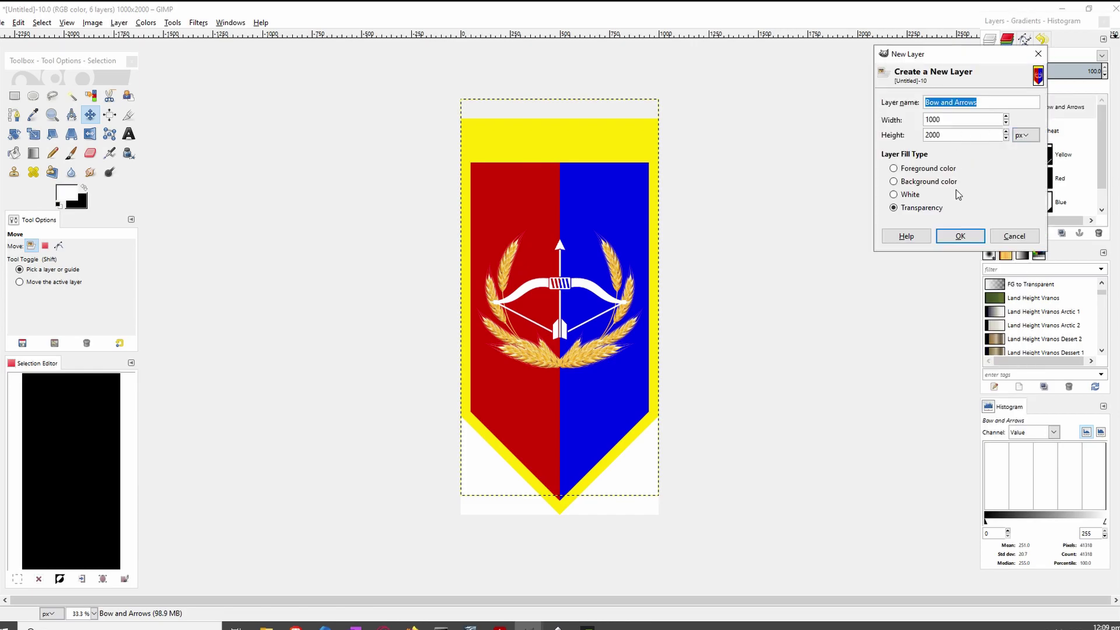
pyautogui.write('Ba')
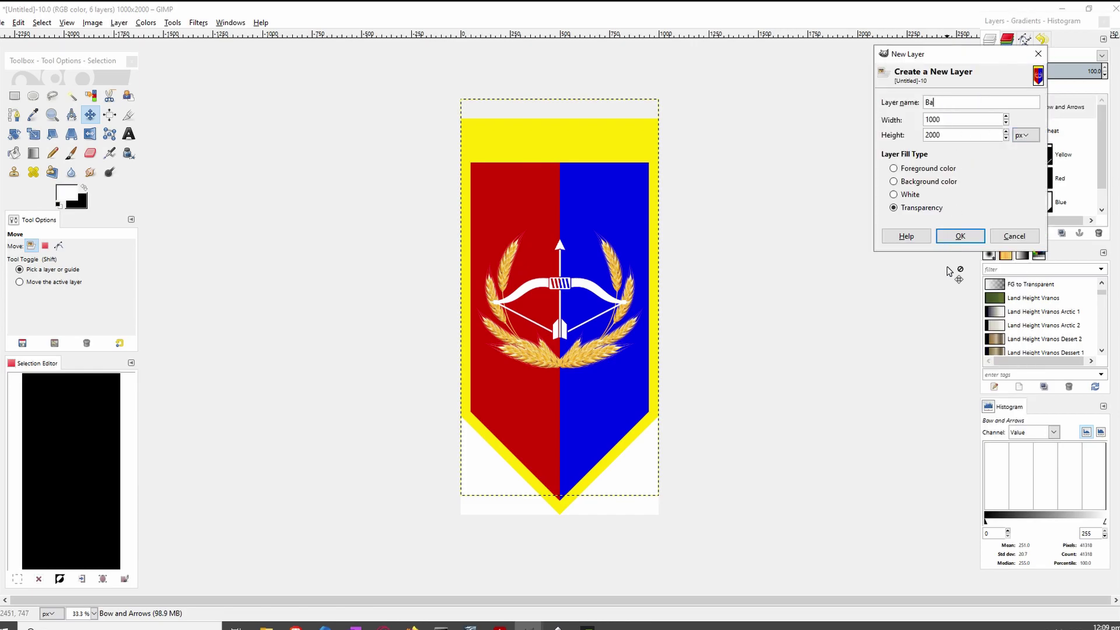
pyautogui.write('nner')
pyautogui.press('Return')
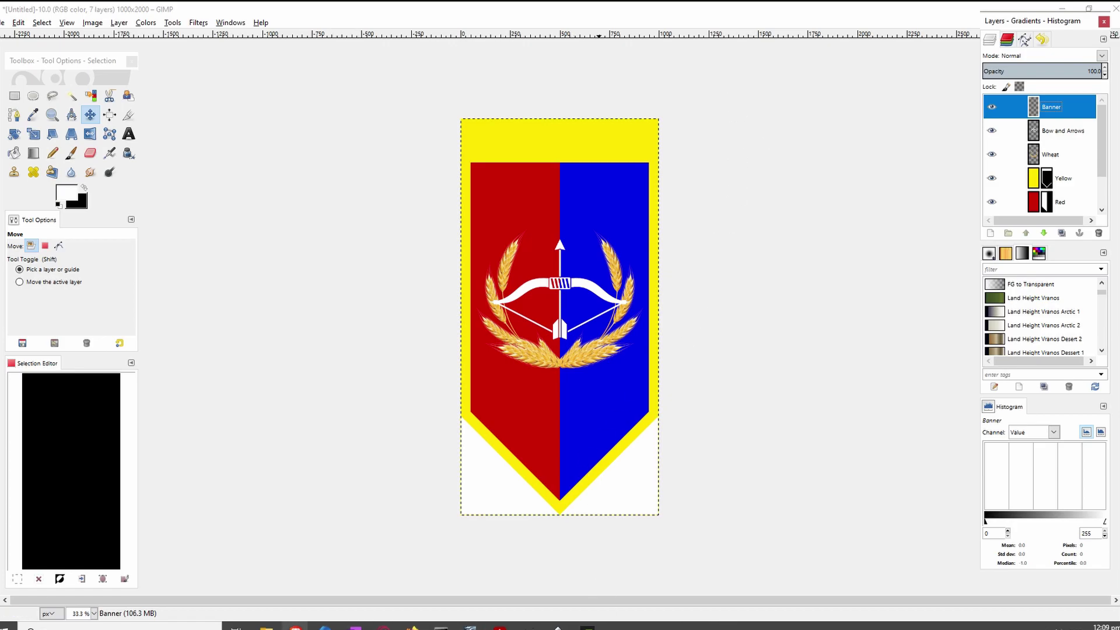
# Switch to the Brave browser and copy the white hanging flag mockup image from dreamstime
pyautogui.click(296, 627)
pyautogui.click(349, 13)
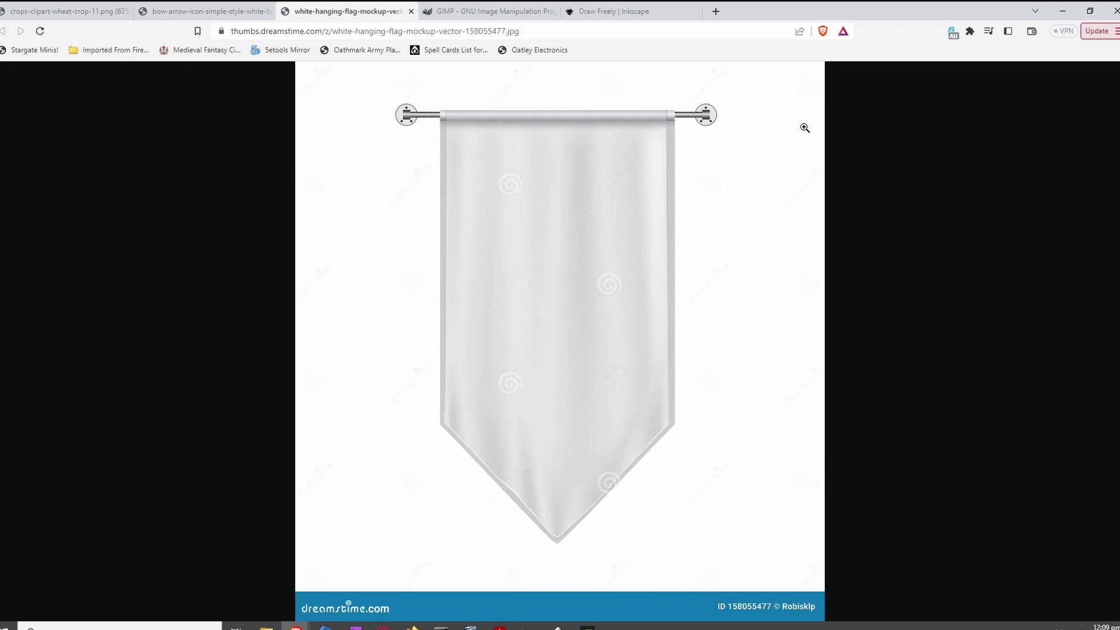
pyautogui.rightClick(642, 318)
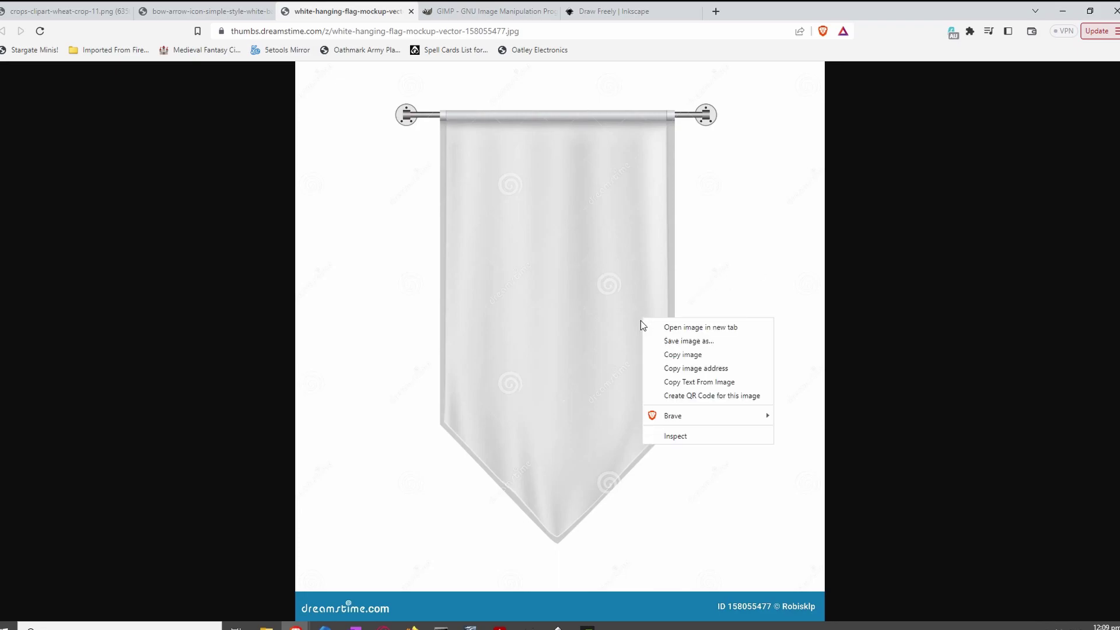
pyautogui.click(663, 348)
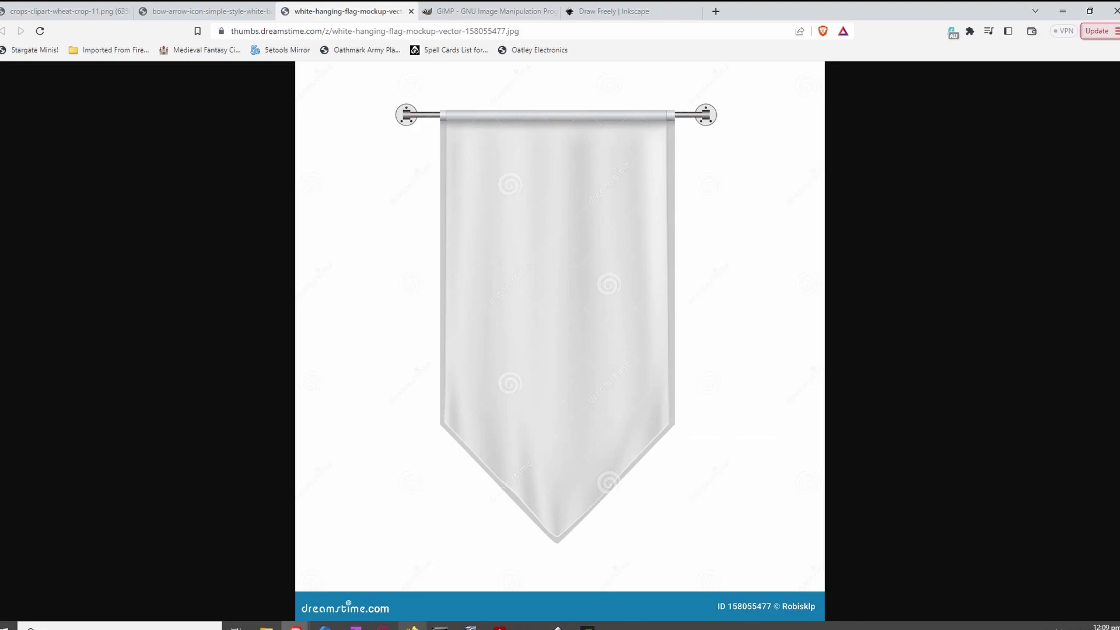
# Switch back to GIMP, paste the flag mockup with the Banner layer active and lower its opacity to 63.2
pyautogui.moveTo(528, 627)
pyautogui.click(592, 580)
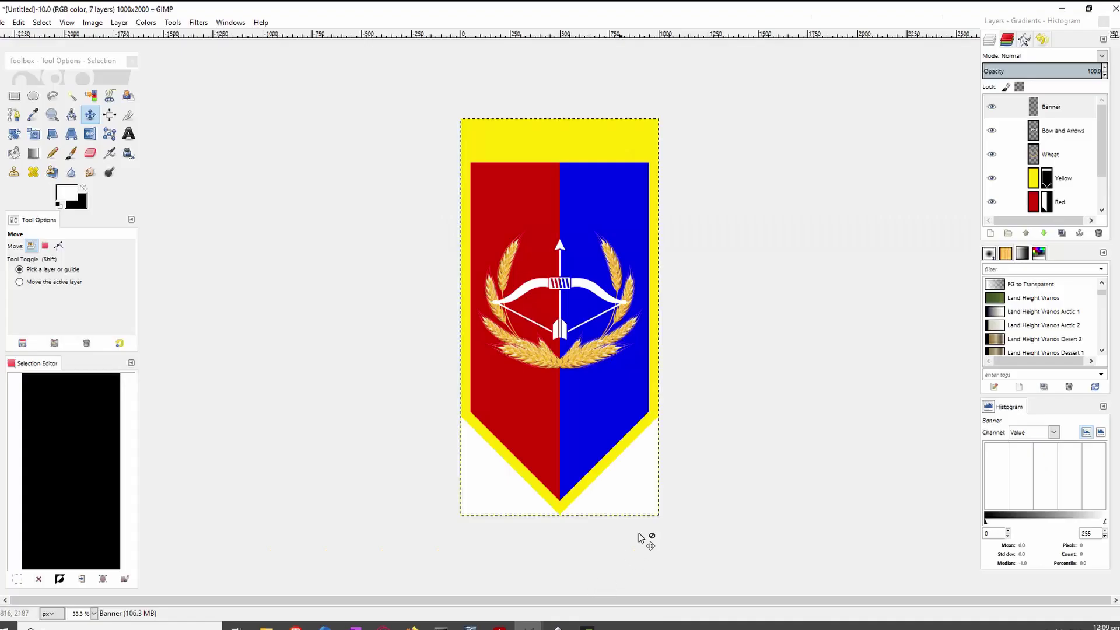
pyautogui.press('ctrl')
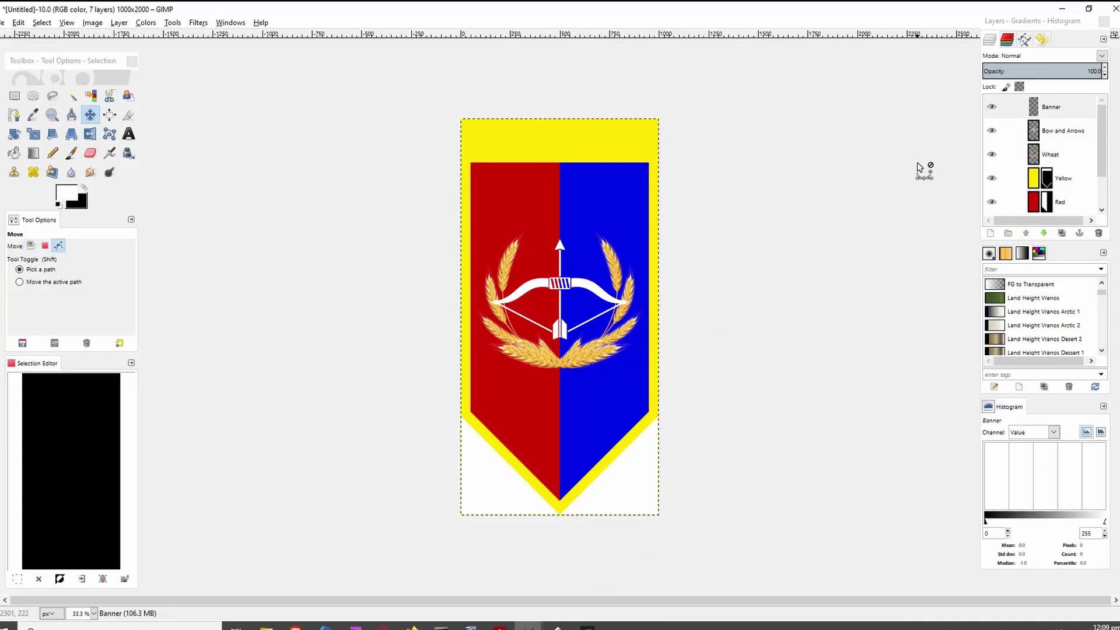
pyautogui.hotkey('ctrl', 'v')
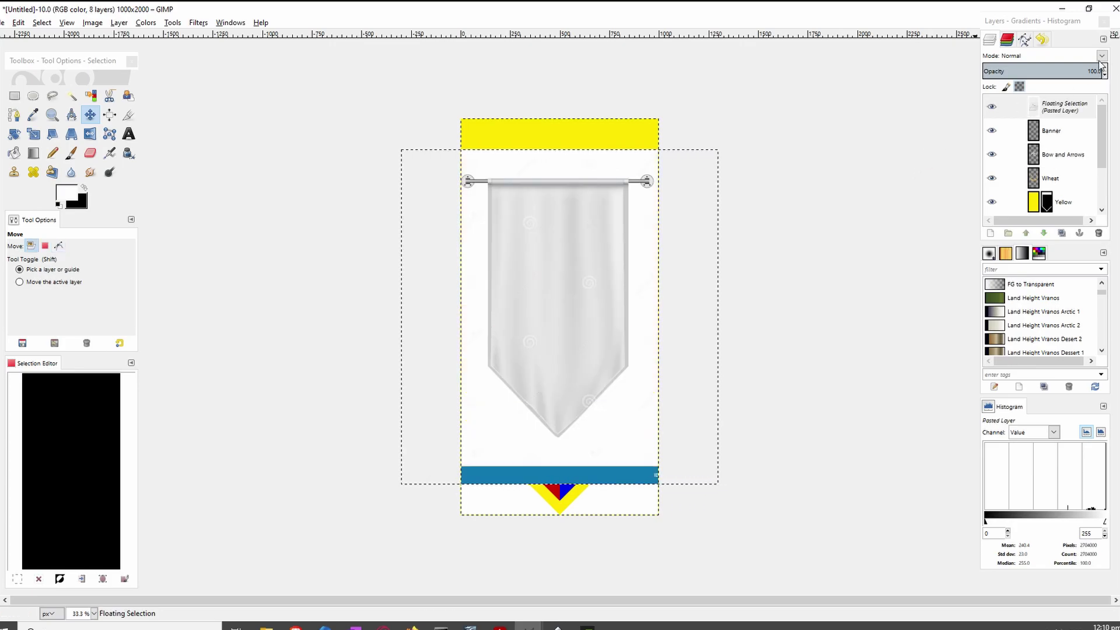
pyautogui.click(1054, 70)
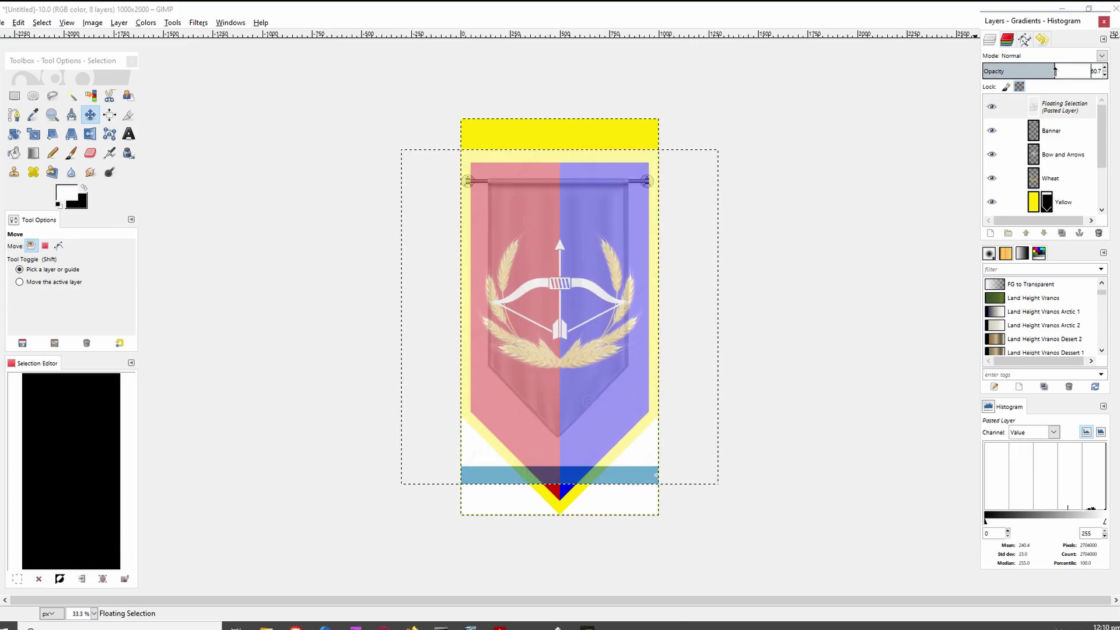
pyautogui.moveTo(1055, 70); pyautogui.dragTo(1057, 71)
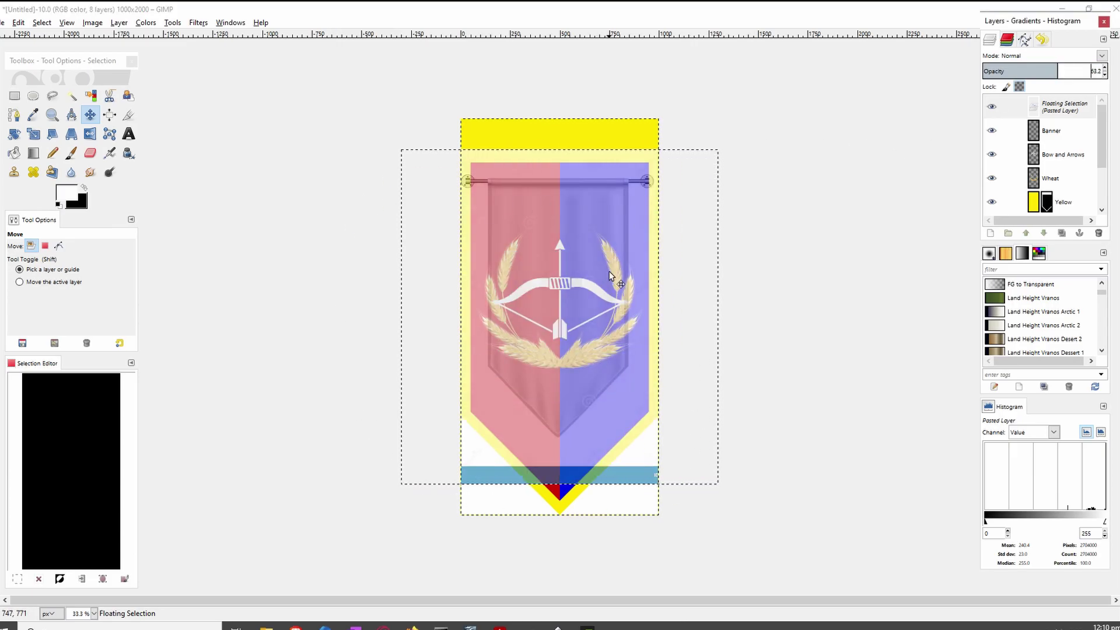
# Align the pasted flag's upper-left corner with the banner's, and scale the floating selection to 2209 × 2515 px
pyautogui.moveTo(561, 212); pyautogui.dragTo(528, 139)
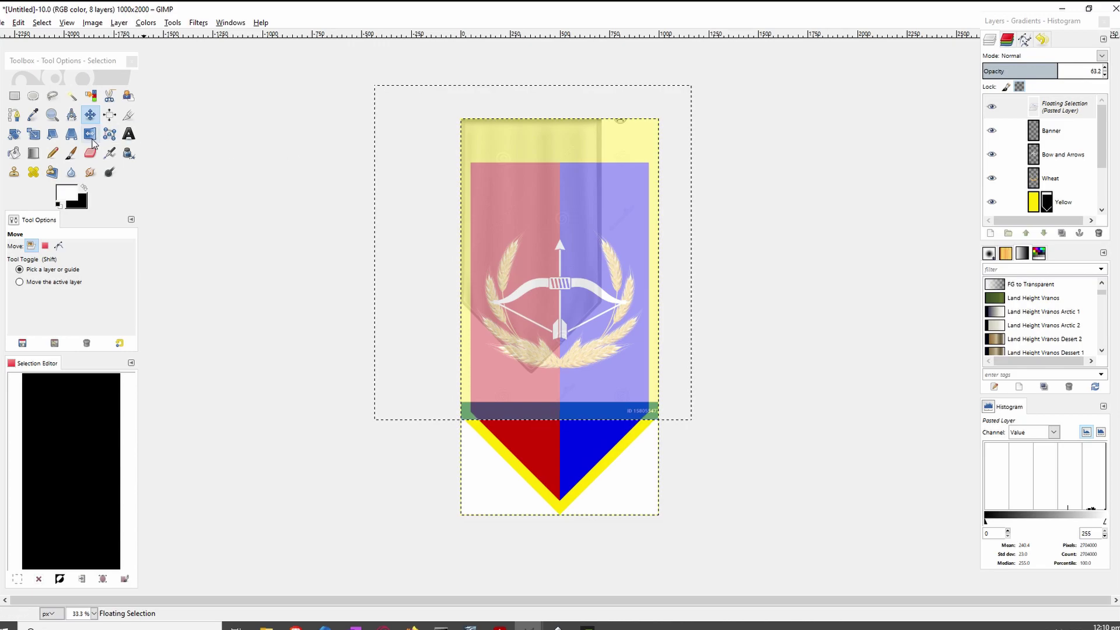
pyautogui.click(34, 135)
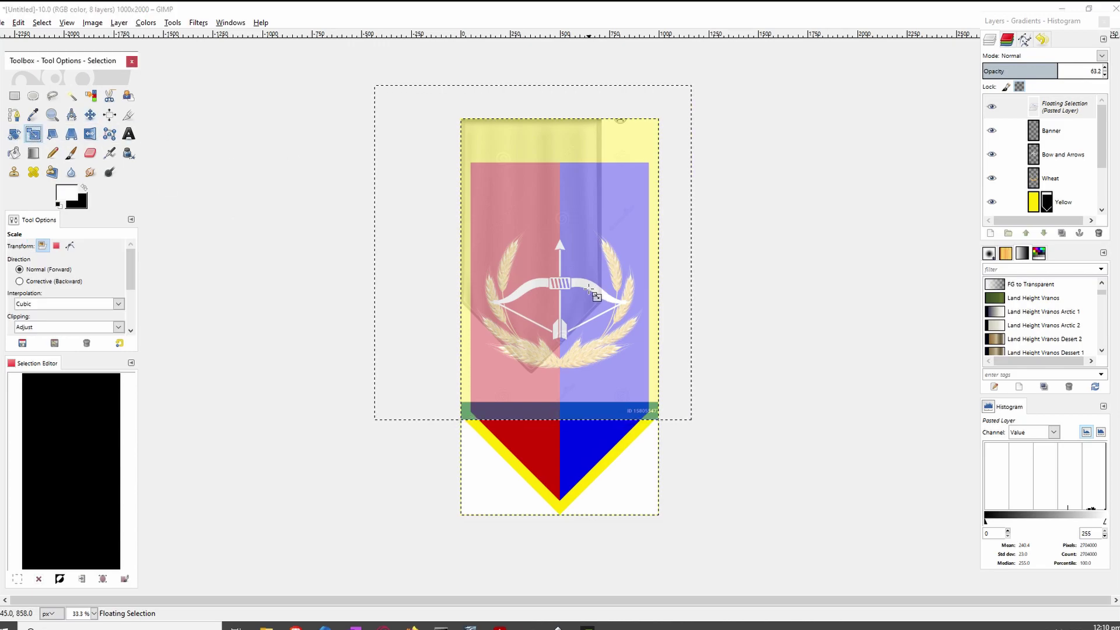
pyautogui.click(592, 293)
pyautogui.moveTo(705, 436); pyautogui.dragTo(826, 596)
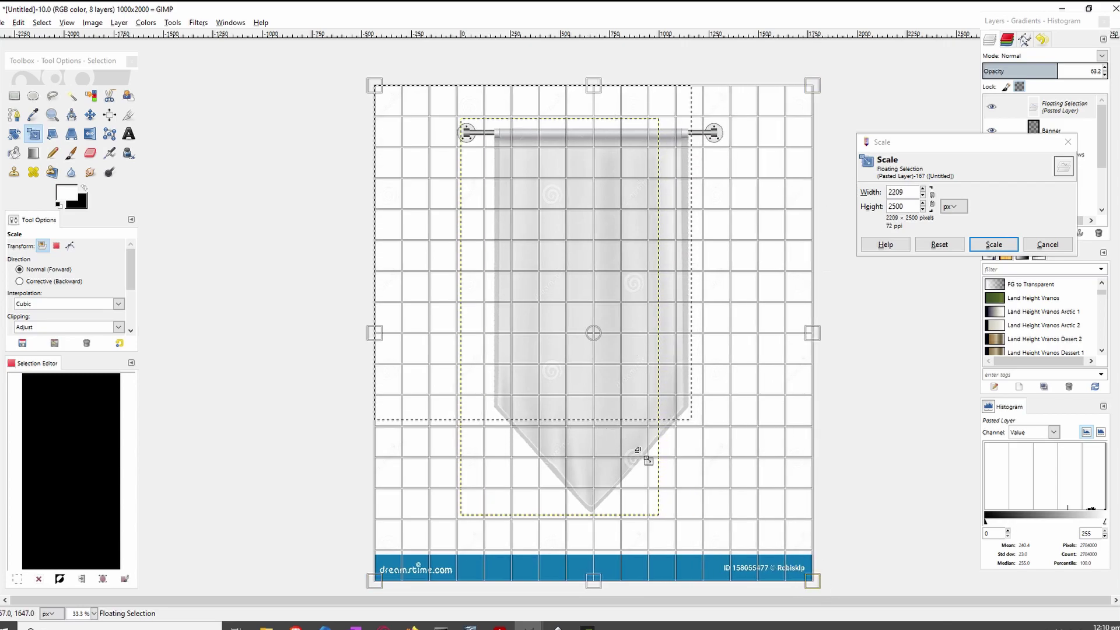
pyautogui.moveTo(605, 590); pyautogui.dragTo(611, 592)
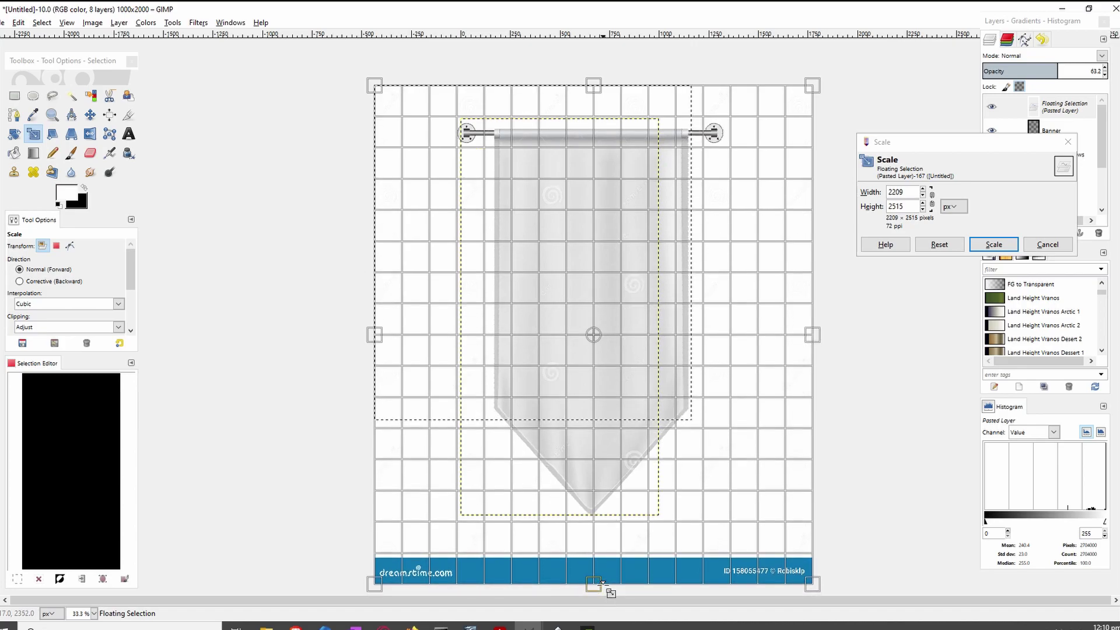
pyautogui.press('Return')
# Reposition the floating flag mockup over the banner and scale it to 2243 × 2554 px
pyautogui.press('m')
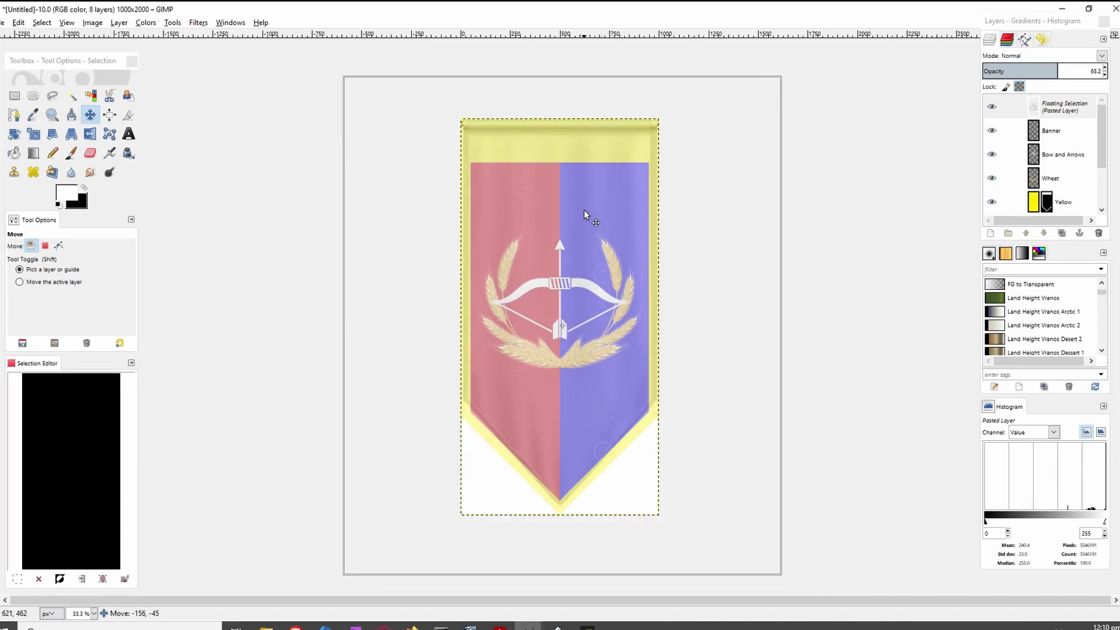
pyautogui.click(33, 133)
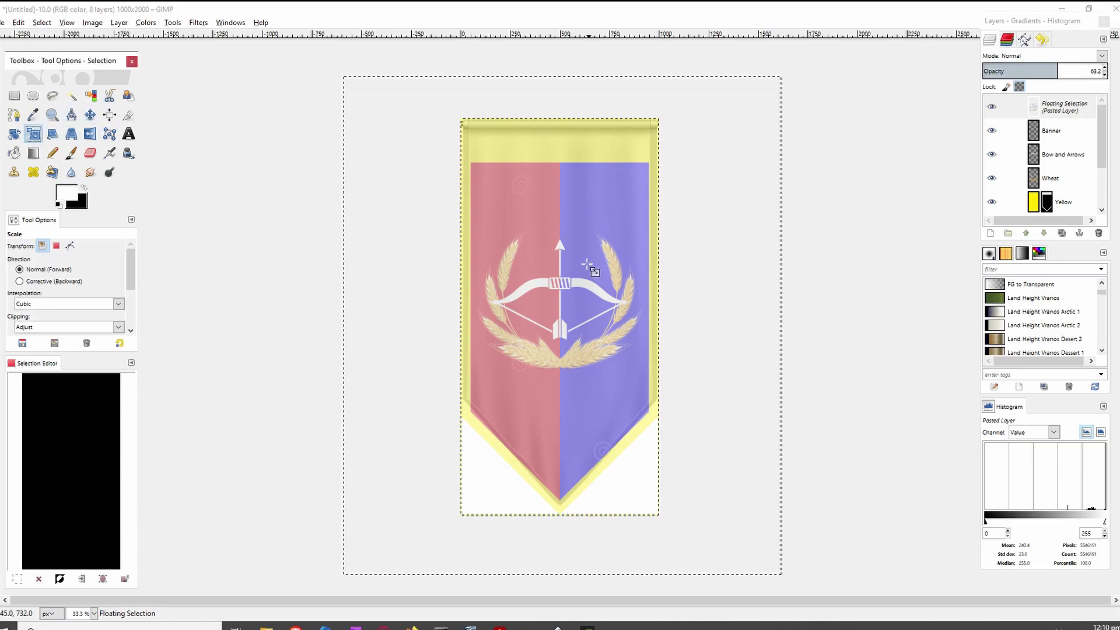
pyautogui.click(346, 82)
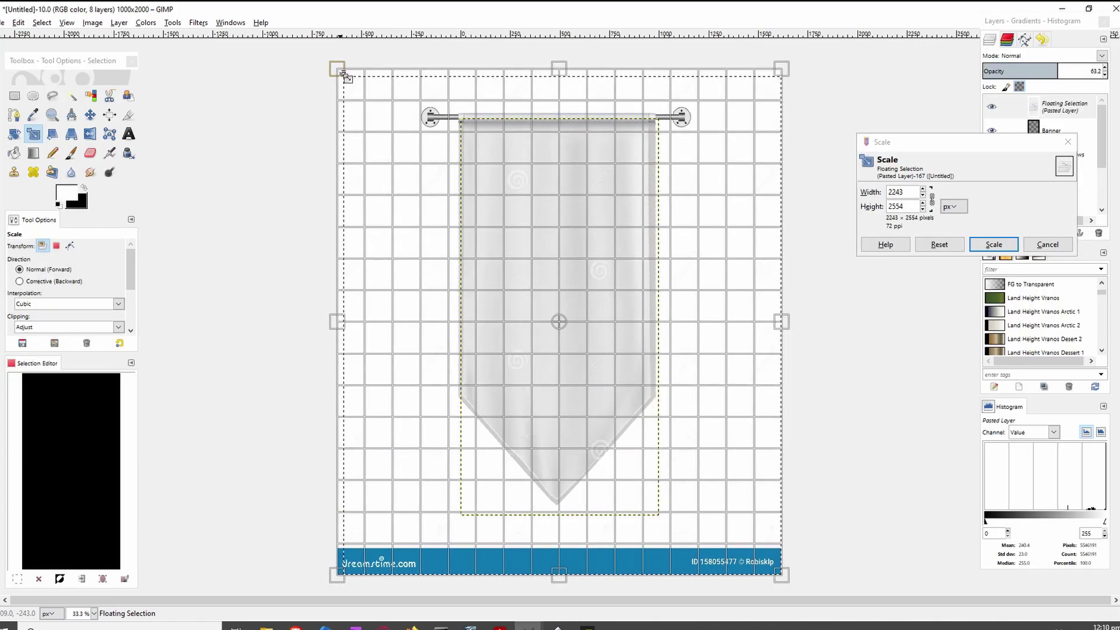
pyautogui.click(997, 242)
# Realign the floating flag with the banner's upper edge and stretch it to 2245 × 2623 px to reach the pointed tip
pyautogui.press('m')
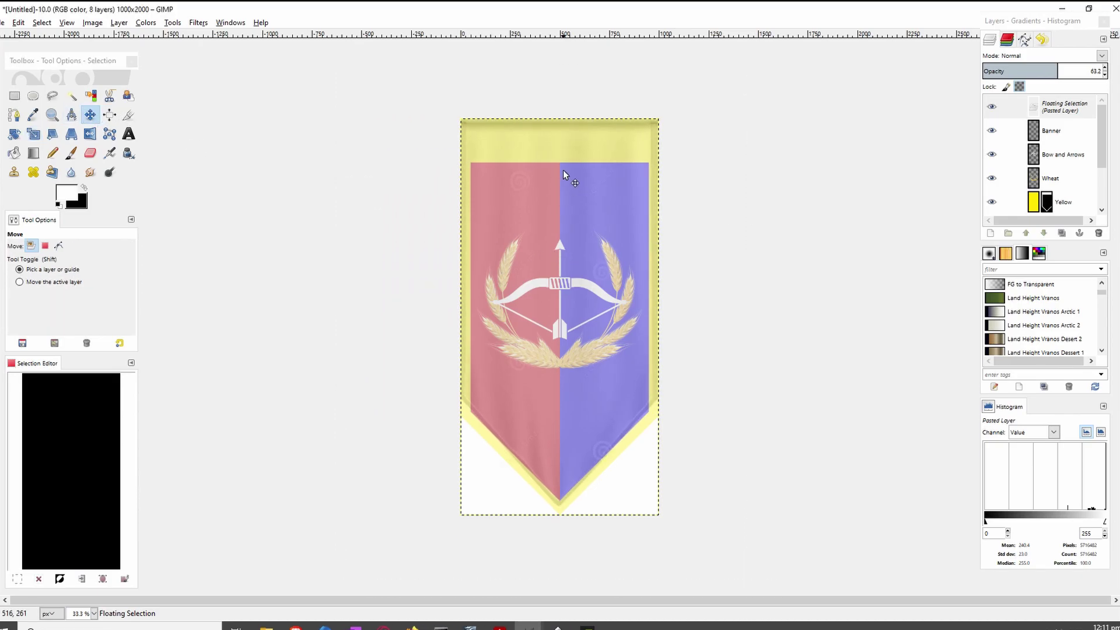
pyautogui.hotkey('shift', 's')
pyautogui.click(310, 271)
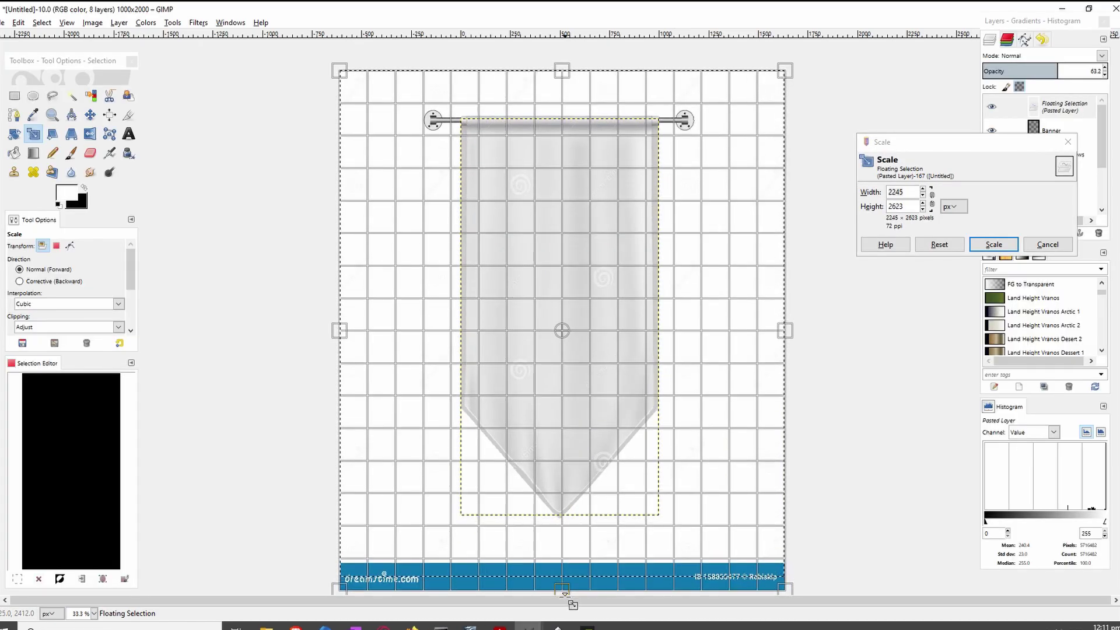
pyautogui.click(995, 243)
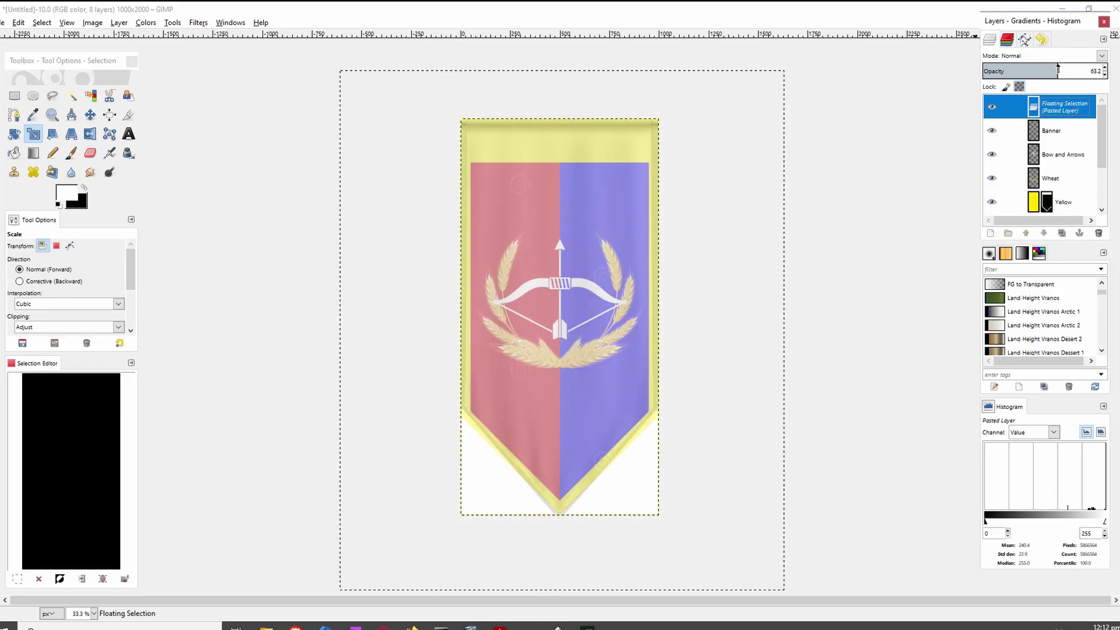
# Raise the floating selection's opacity to 100 and anchor it to the Banner layer
pyautogui.click(1101, 70)
pyautogui.click(1103, 69)
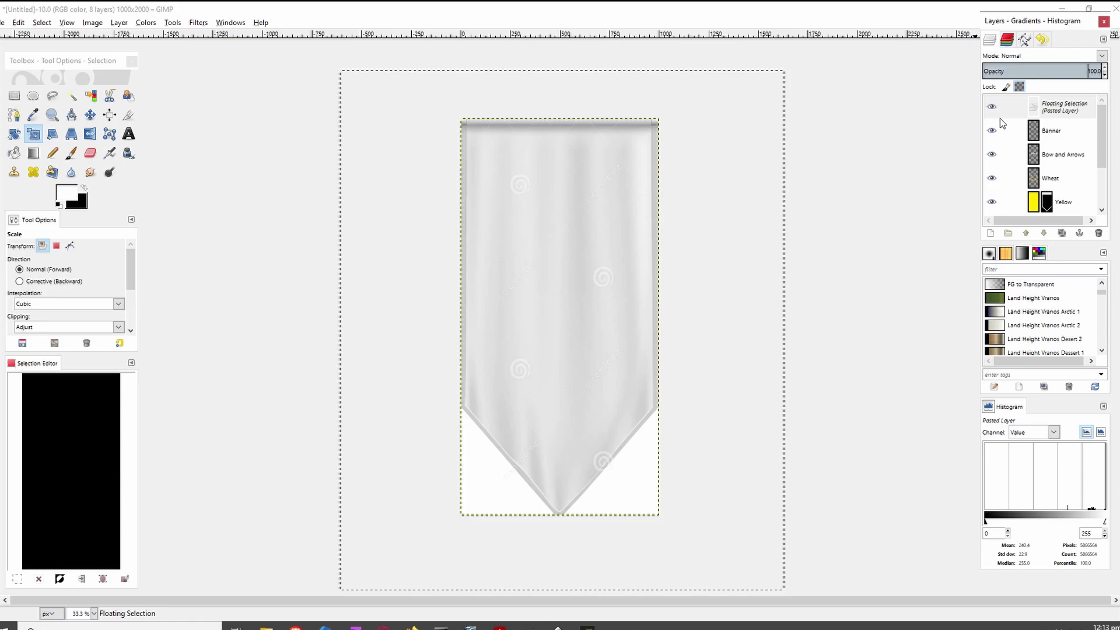
pyautogui.rightClick(1030, 107)
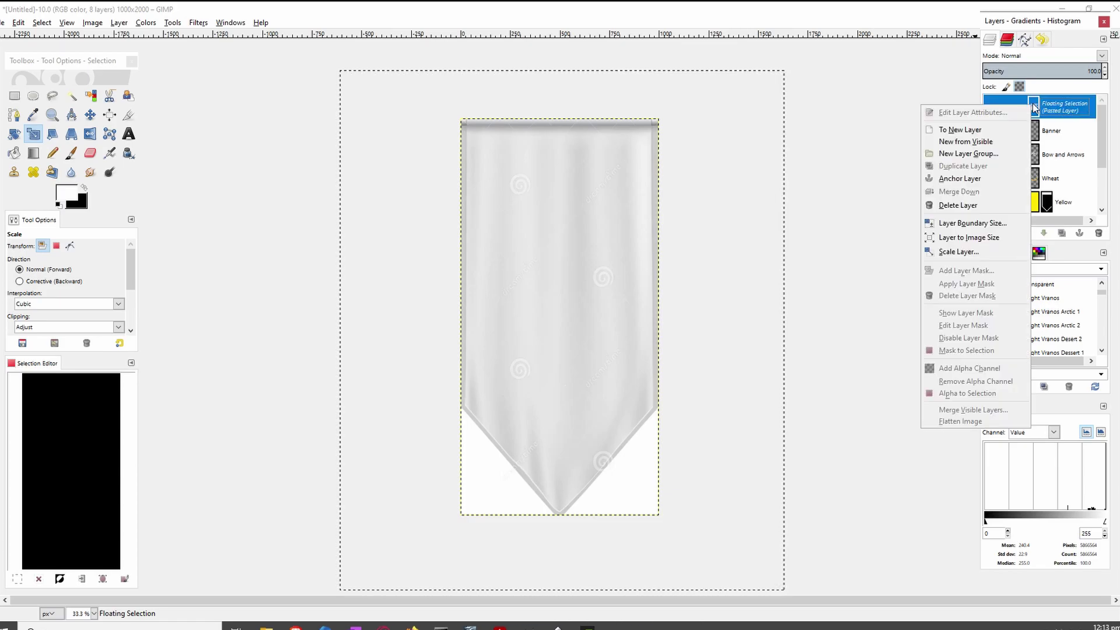
pyautogui.click(963, 179)
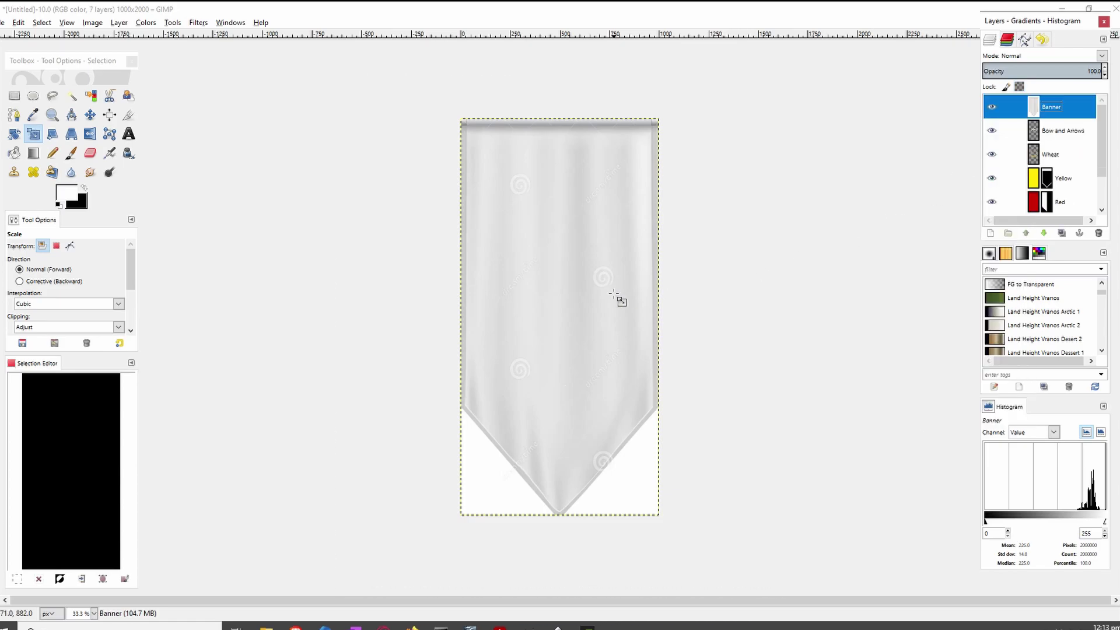
# Set the Banner layer's blending mode to Overlay and inspect the fabric effect on the upper half
pyautogui.click(1101, 55)
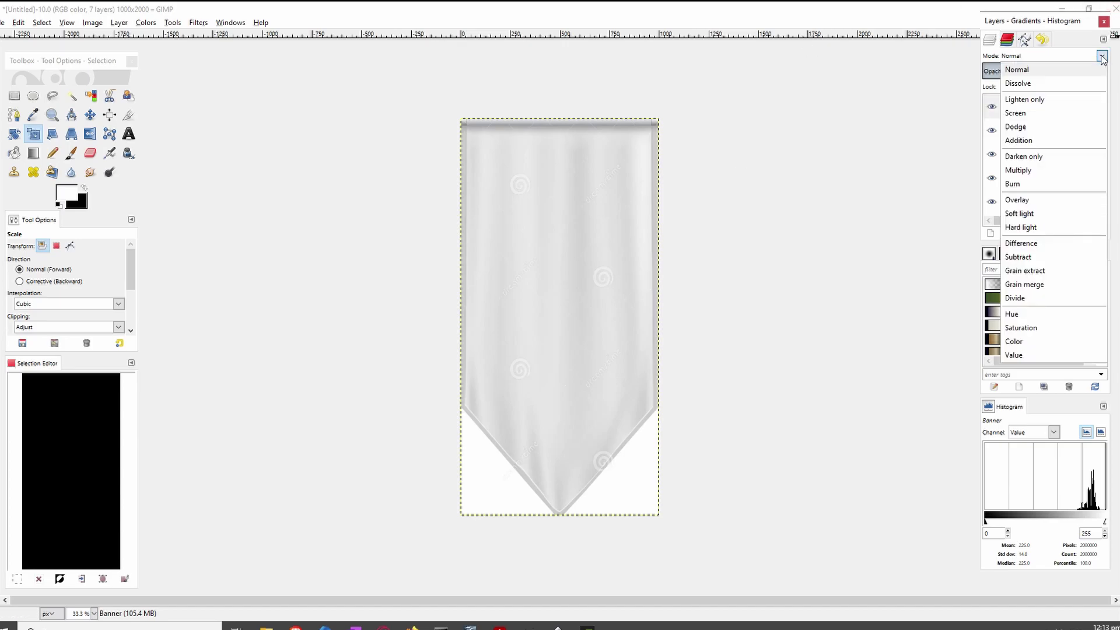
pyautogui.click(1034, 200)
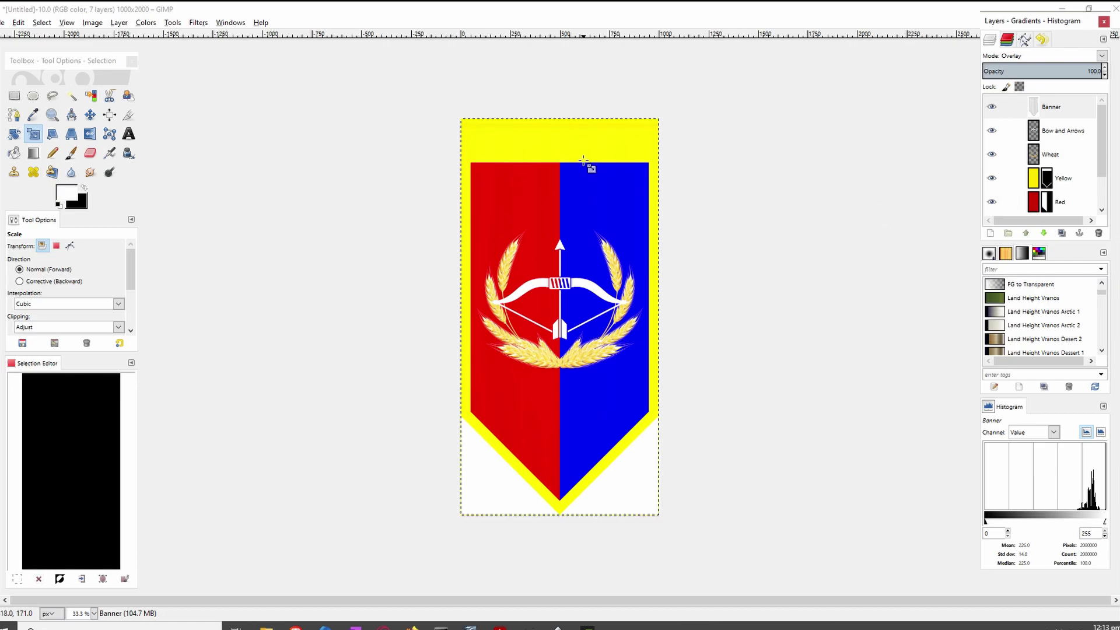
pyautogui.scroll(2, 504, 195)
pyautogui.scroll(1, 702, 108)
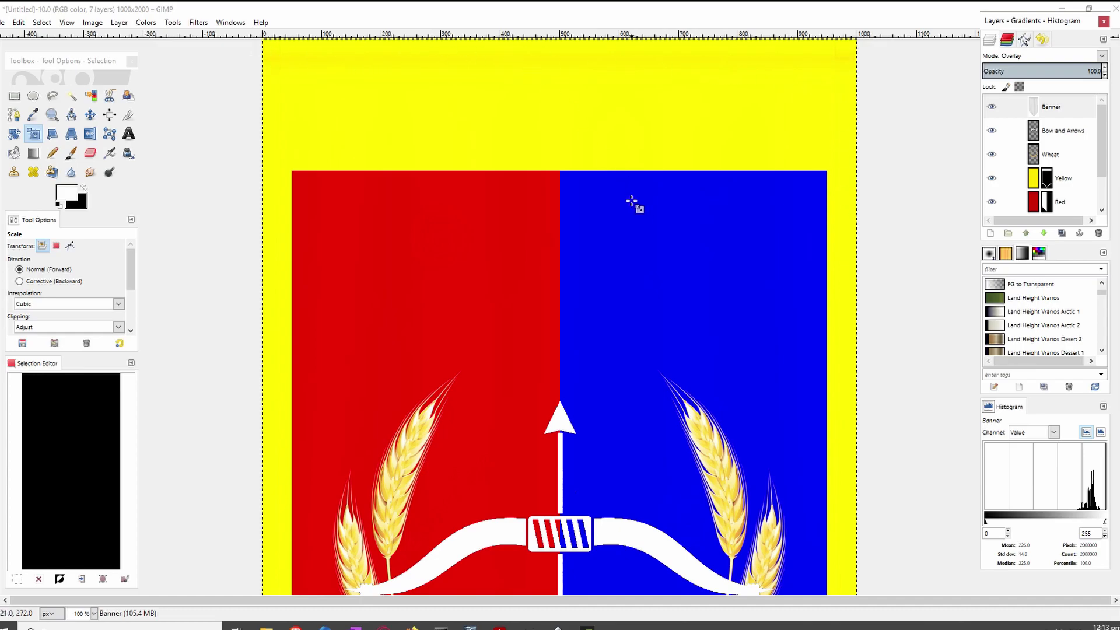
pyautogui.scroll(-3, 631, 202)
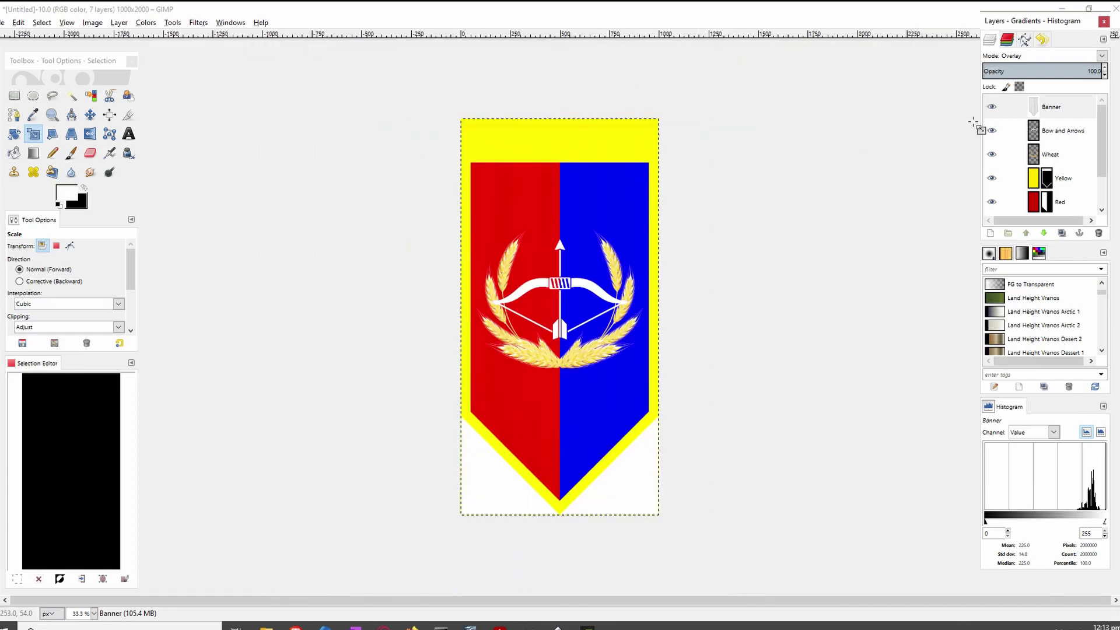
# Switch the Banner layer to Normal mode for comparison and return it to Overlay
pyautogui.click(1102, 57)
pyautogui.click(1026, 70)
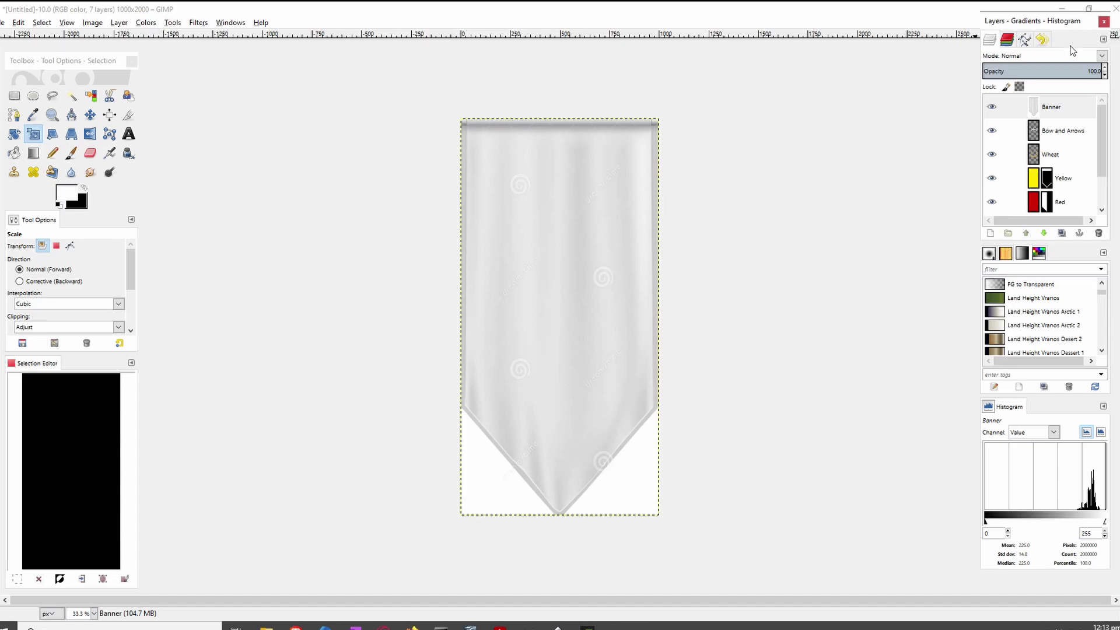
pyautogui.click(1101, 55)
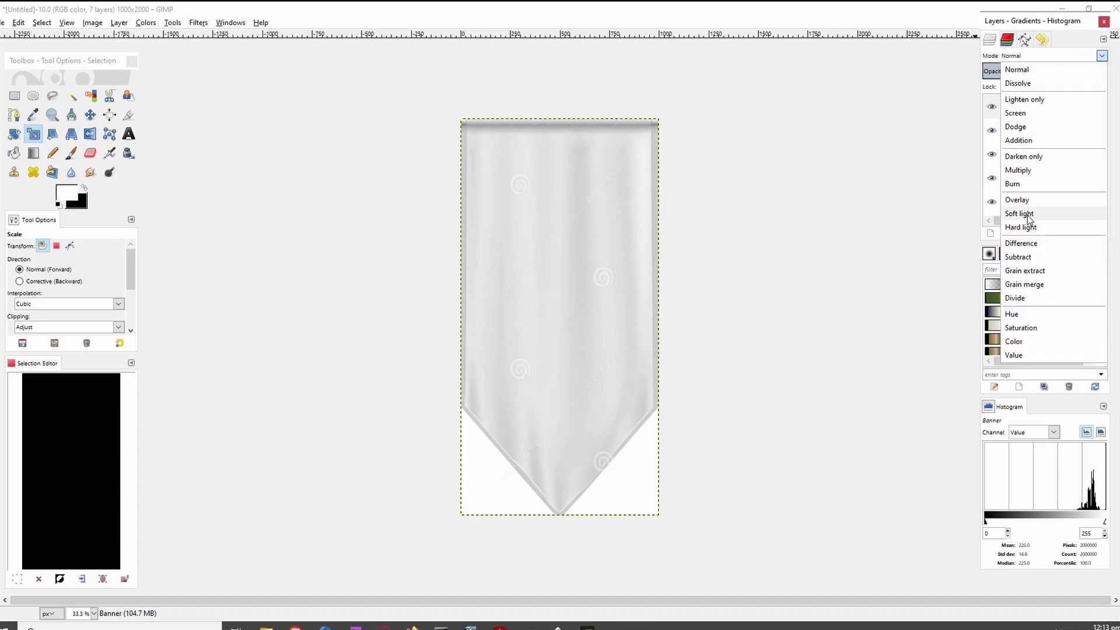
pyautogui.press('Escape')
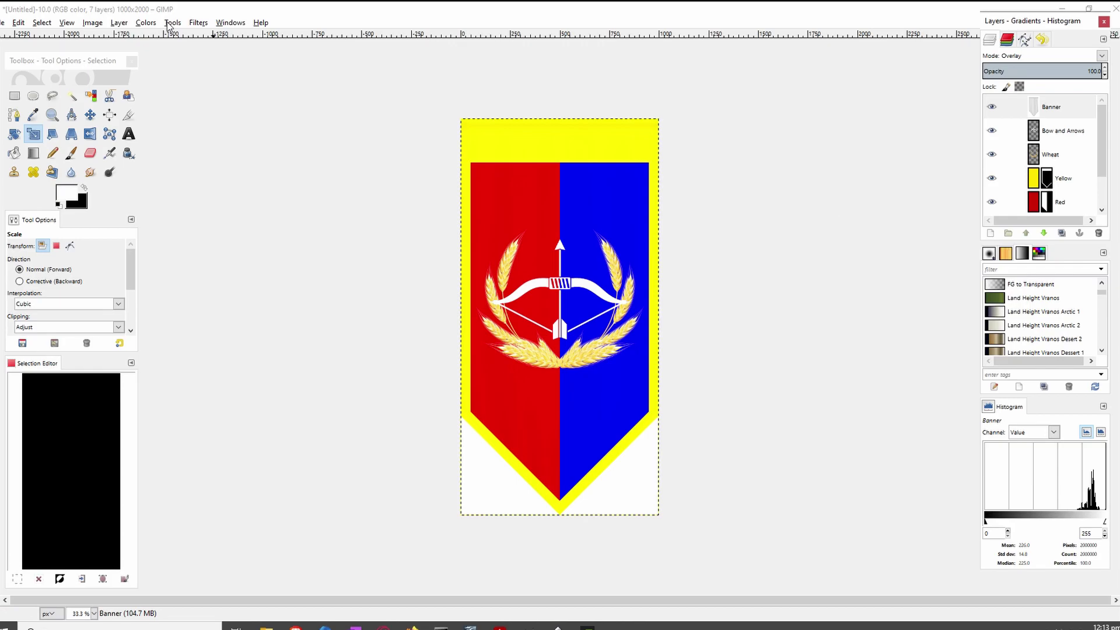
# Strengthen the Banner layer's folds with Levels, setting the low input to 212 and the high input to 236
pyautogui.click(170, 23)
pyautogui.moveTo(155, 26)
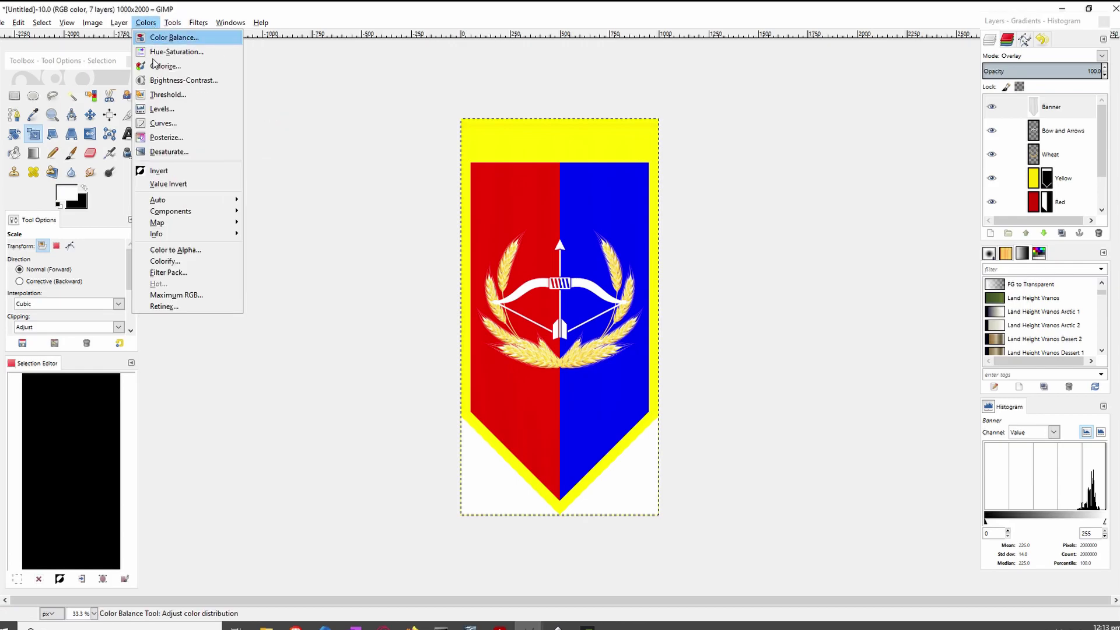
pyautogui.click(183, 109)
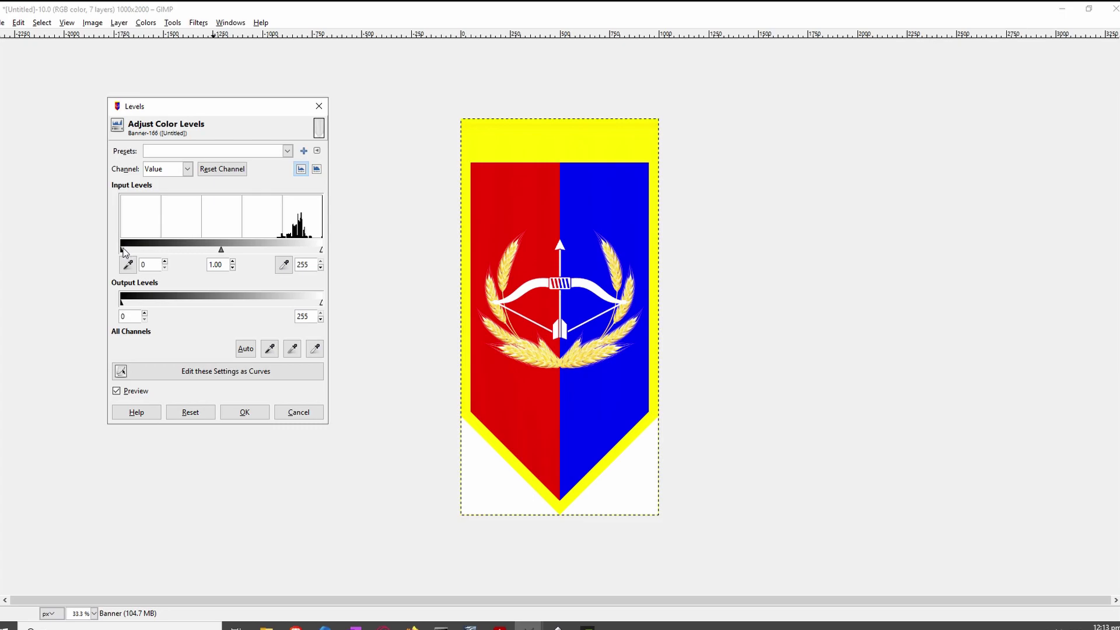
pyautogui.moveTo(123, 253); pyautogui.dragTo(287, 249)
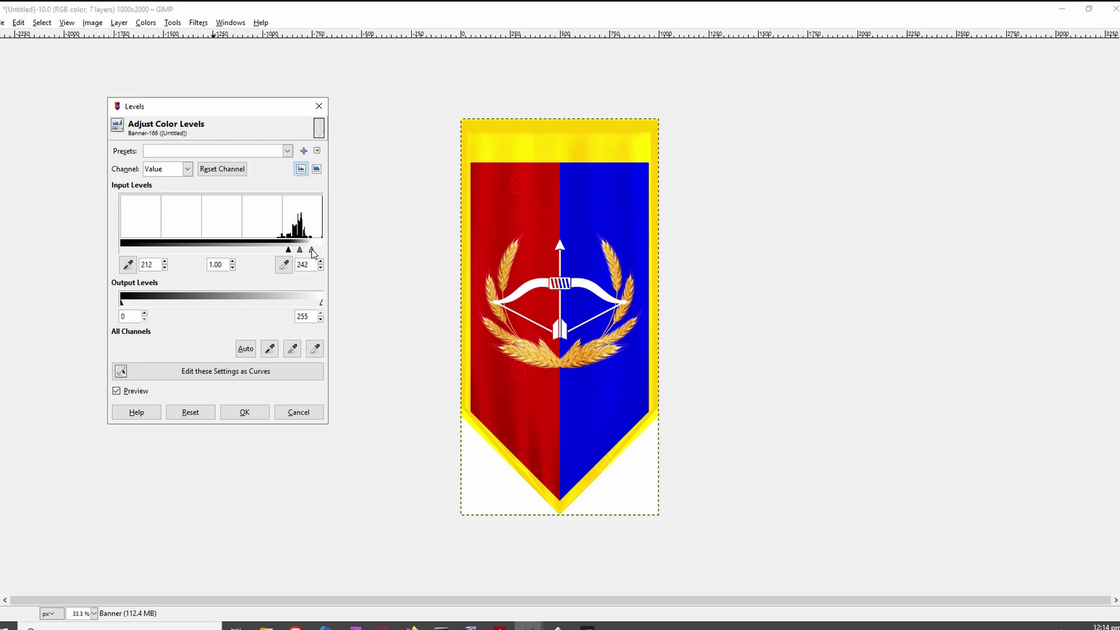
pyautogui.moveTo(309, 250); pyautogui.dragTo(307, 250)
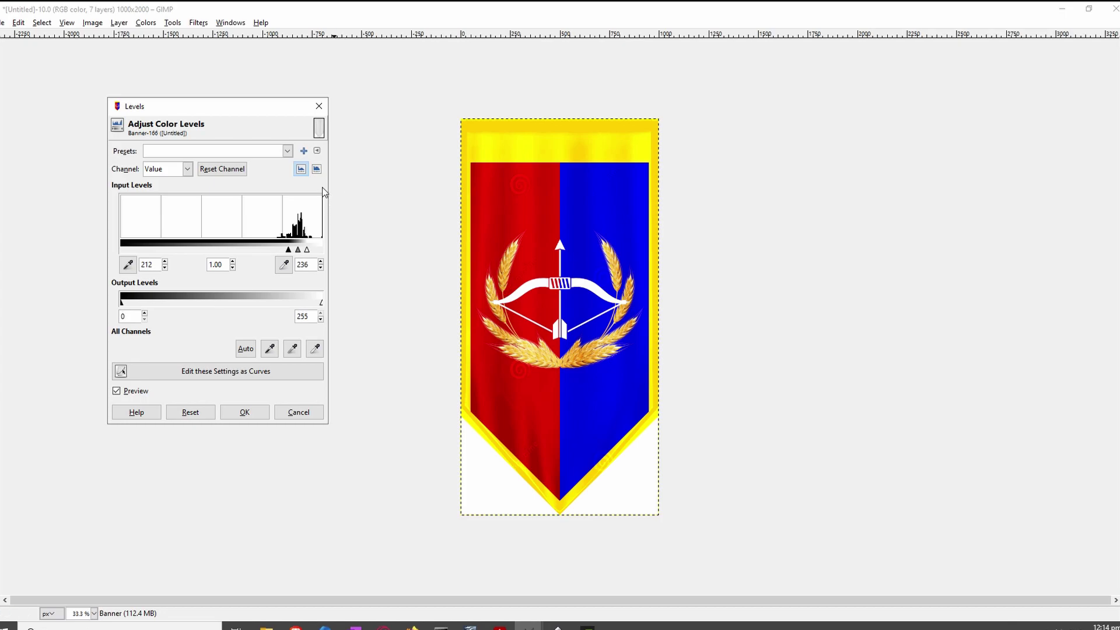
pyautogui.click(244, 416)
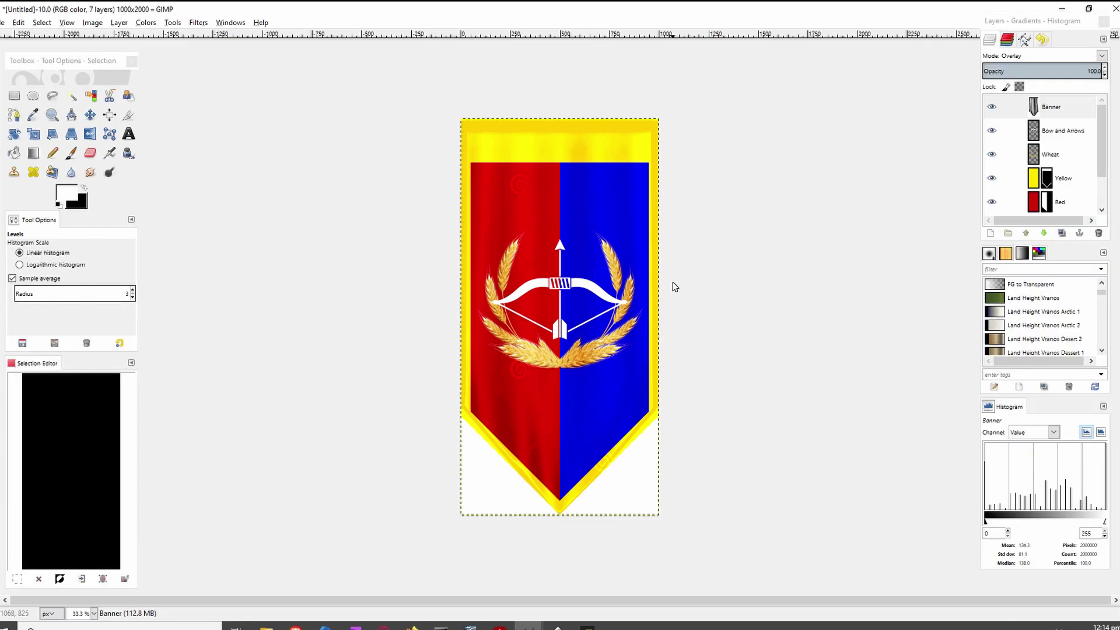
# Set the Banner layer's mode to Normal and smudge away the spiral and text marks on the flag's upper part
pyautogui.click(1102, 56)
pyautogui.click(1052, 66)
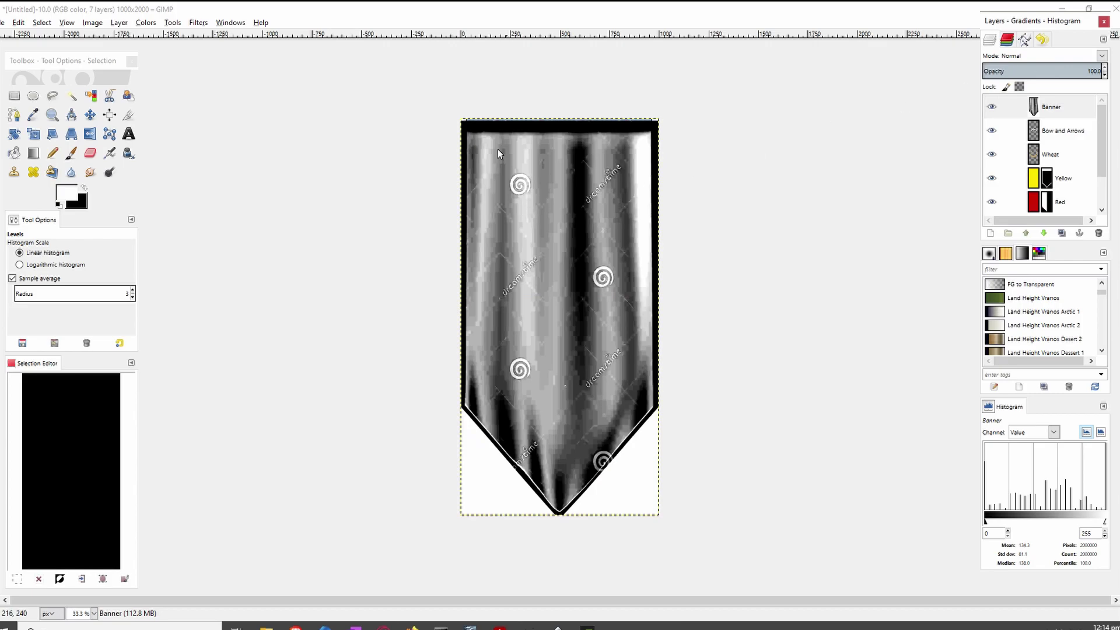
pyautogui.scroll(3, 509, 200)
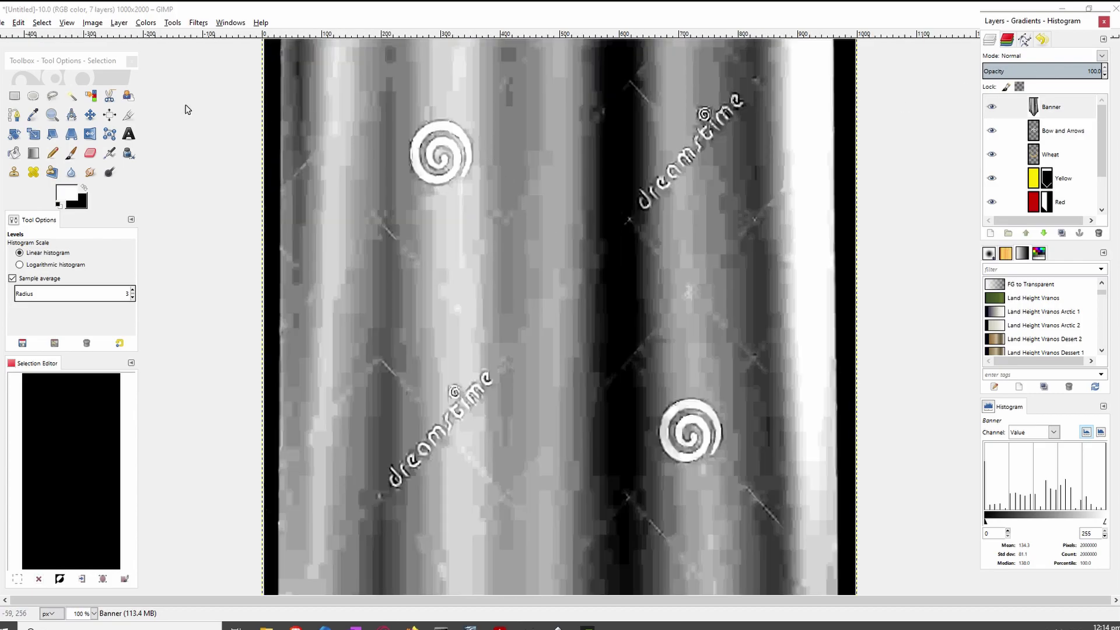
pyautogui.click(91, 174)
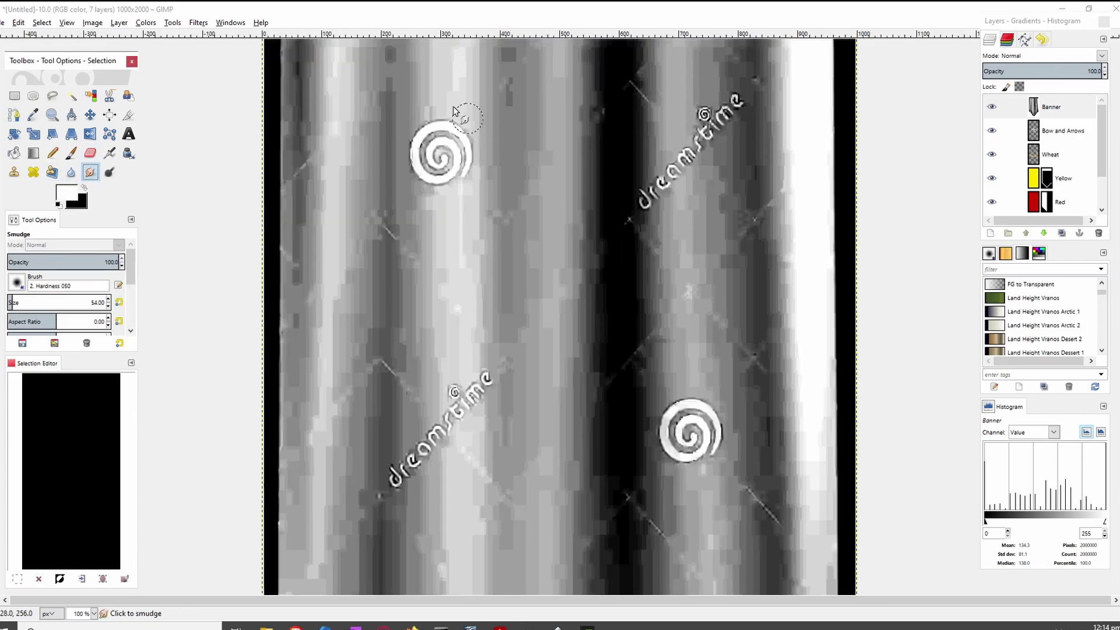
pyautogui.moveTo(440, 146)
pyautogui.mouseDown()
pyautogui.moveTo(443, 211)
pyautogui.moveTo(467, 150)
pyautogui.mouseUp()
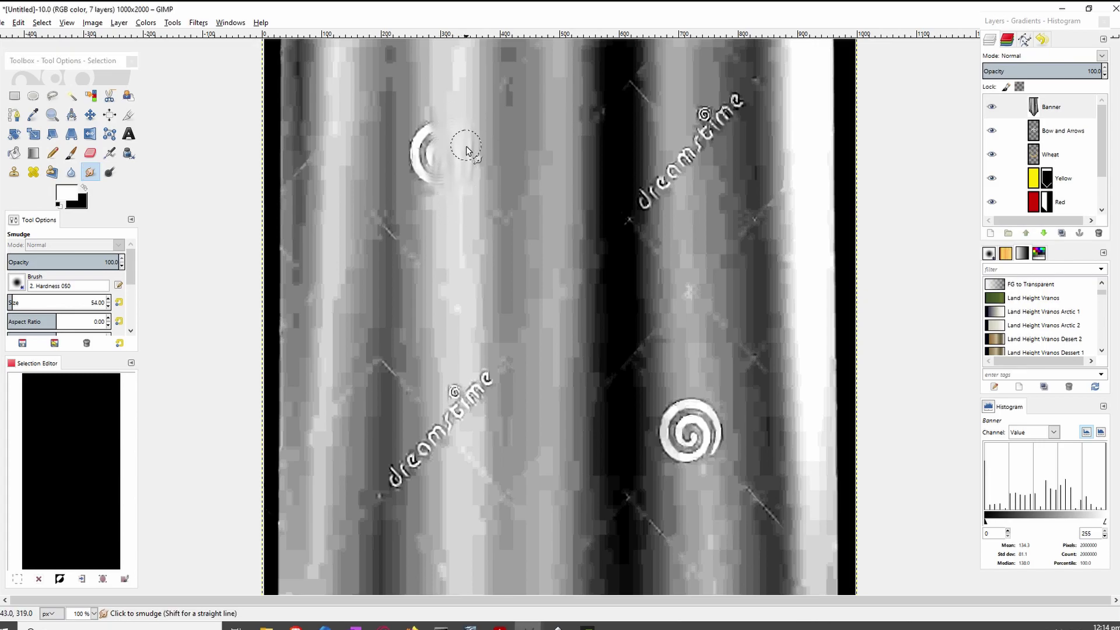
pyautogui.moveTo(409, 183)
pyautogui.mouseDown()
pyautogui.moveTo(424, 128)
pyautogui.moveTo(417, 193)
pyautogui.moveTo(411, 123)
pyautogui.moveTo(415, 231)
pyautogui.moveTo(419, 123)
pyautogui.moveTo(450, 171)
pyautogui.moveTo(439, 193)
pyautogui.mouseUp()
pyautogui.moveTo(294, 181)
pyautogui.mouseDown()
pyautogui.moveTo(385, 407)
pyautogui.moveTo(450, 375)
pyautogui.mouseUp()
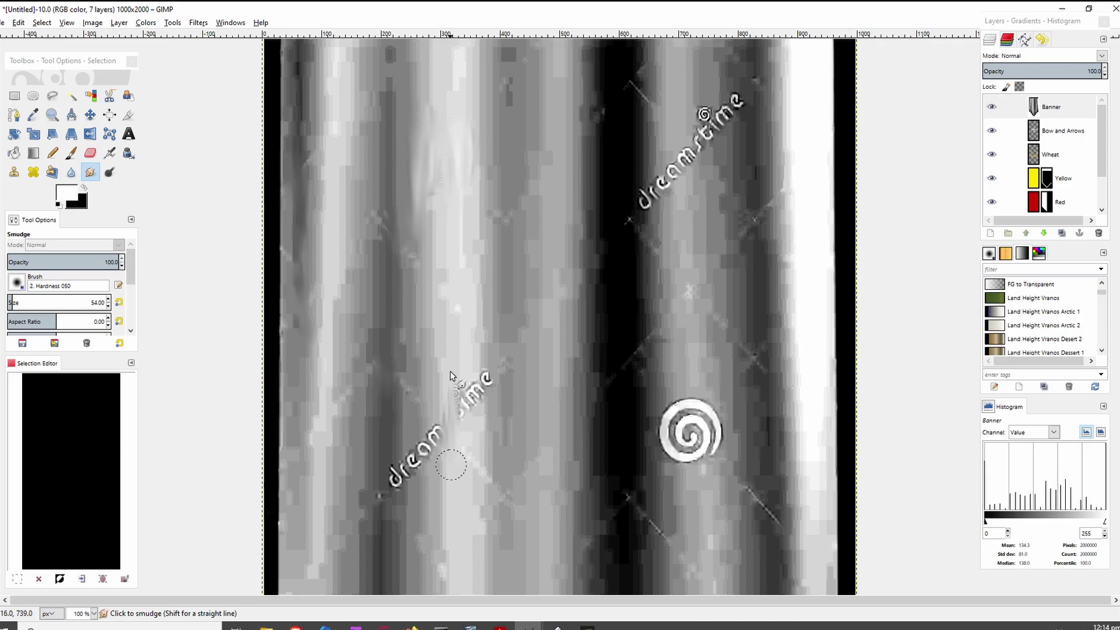
pyautogui.moveTo(412, 435); pyautogui.dragTo(455, 375)
pyautogui.moveTo(636, 211)
pyautogui.mouseDown()
pyautogui.moveTo(697, 160)
pyautogui.moveTo(735, 105)
pyautogui.mouseUp()
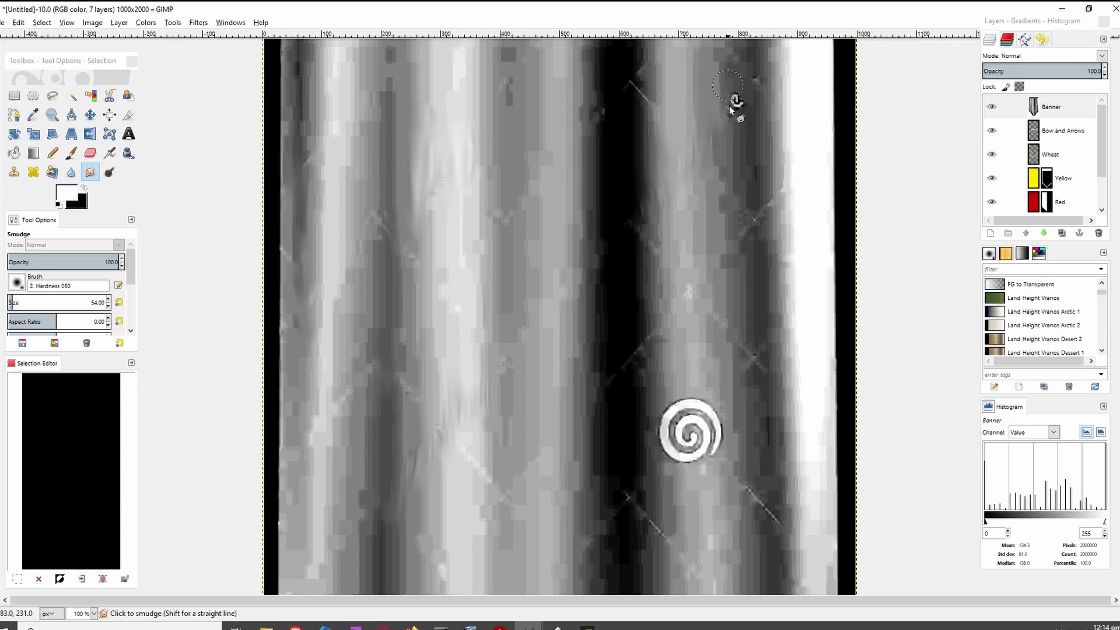
pyautogui.moveTo(670, 476)
pyautogui.mouseDown()
pyautogui.moveTo(666, 411)
pyautogui.moveTo(718, 390)
pyautogui.moveTo(690, 473)
pyautogui.moveTo(696, 408)
pyautogui.mouseUp()
# Smudge away the spiral and text marks on the lower part of the flag, above the pointed end
pyautogui.scroll(-10, 641, 204)
pyautogui.press('+')
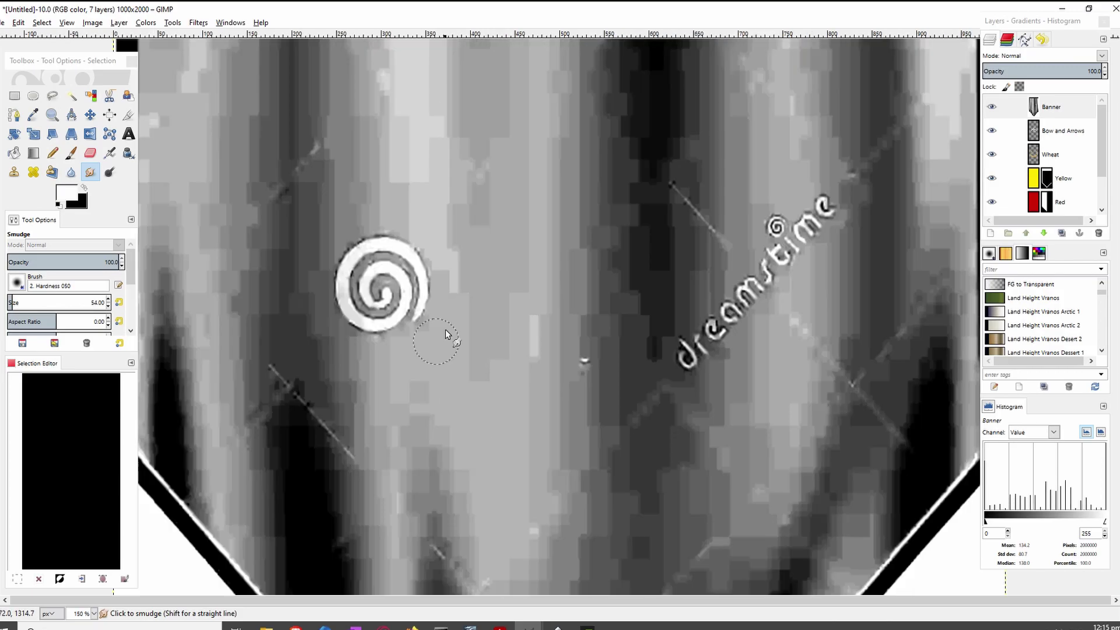
pyautogui.moveTo(420, 314)
pyautogui.mouseDown()
pyautogui.moveTo(384, 357)
pyautogui.moveTo(352, 339)
pyautogui.moveTo(350, 250)
pyautogui.mouseUp()
pyautogui.moveTo(691, 349)
pyautogui.mouseDown()
pyautogui.moveTo(696, 378)
pyautogui.moveTo(728, 146)
pyautogui.mouseUp()
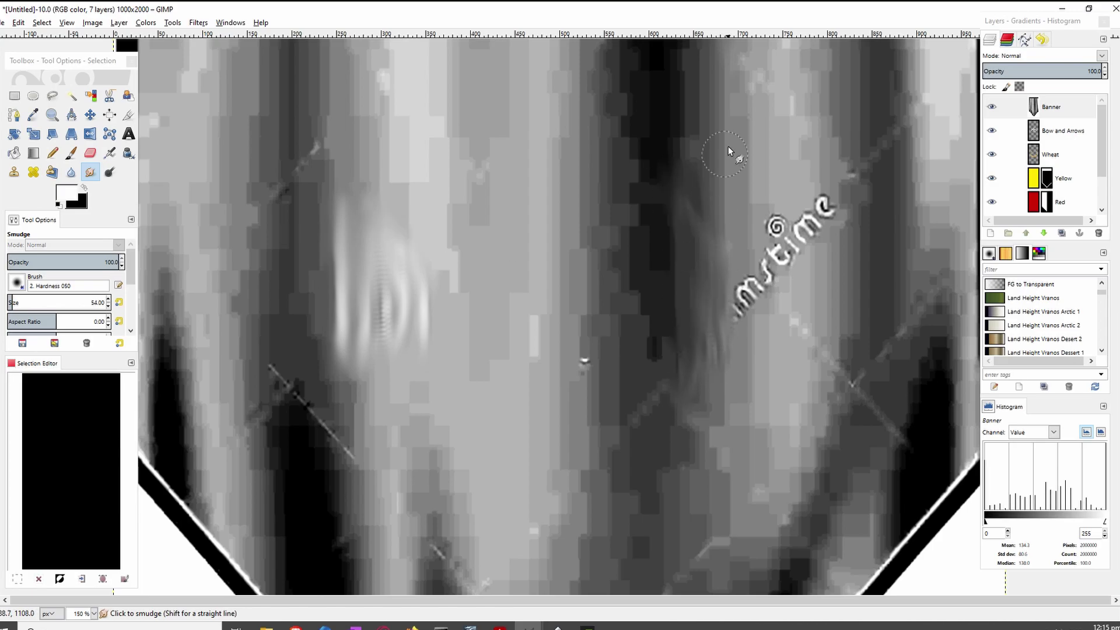
pyautogui.moveTo(763, 280); pyautogui.dragTo(776, 140)
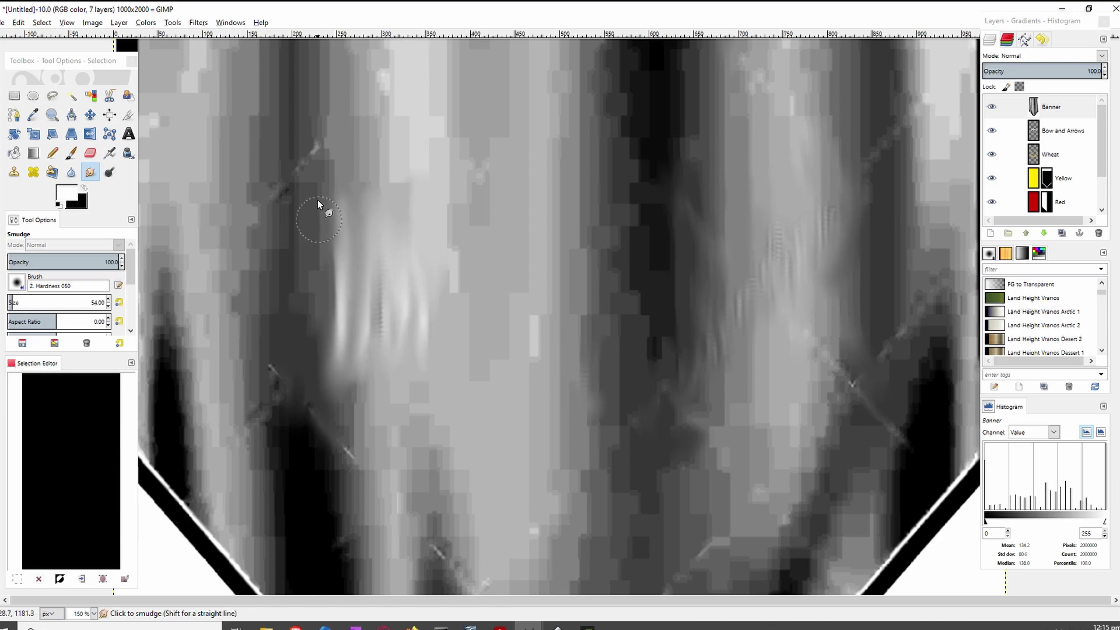
# Smudge the remaining marks along the two slanted edges of the flag's pointed end
pyautogui.press('-')
pyautogui.press('-')
pyautogui.moveTo(380, 387)
pyautogui.mouseDown()
pyautogui.moveTo(375, 373)
pyautogui.moveTo(514, 527)
pyautogui.mouseUp()
pyautogui.moveTo(641, 490); pyautogui.dragTo(624, 499)
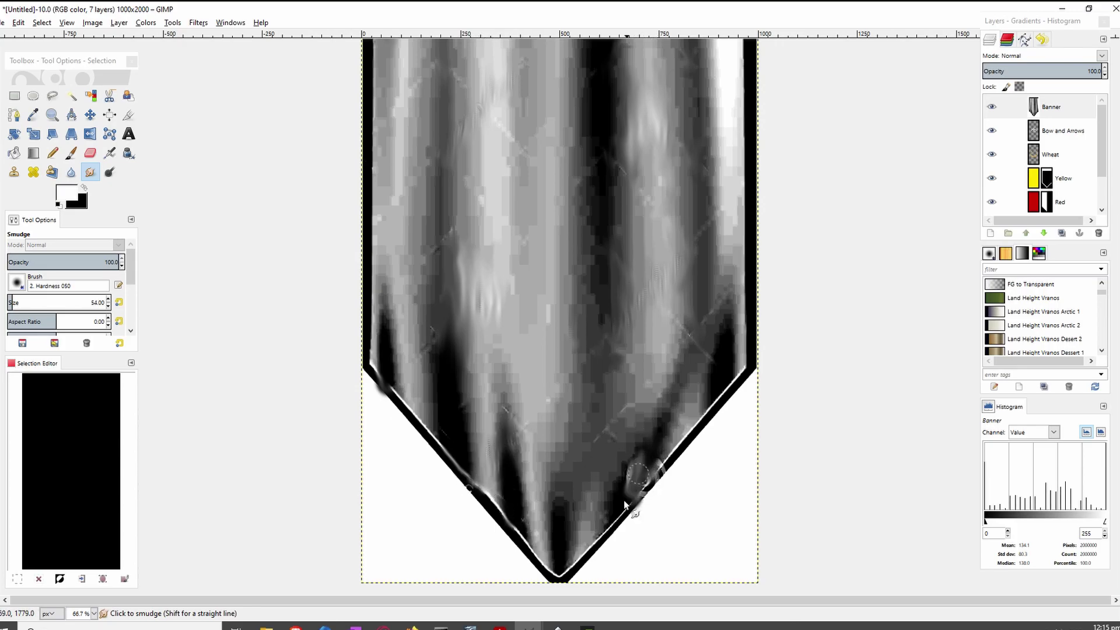
pyautogui.moveTo(659, 465); pyautogui.dragTo(632, 492)
# Check the whole smudged flag and set the Banner layer's blending mode back to Overlay
pyautogui.scroll(-1, 600, 351)
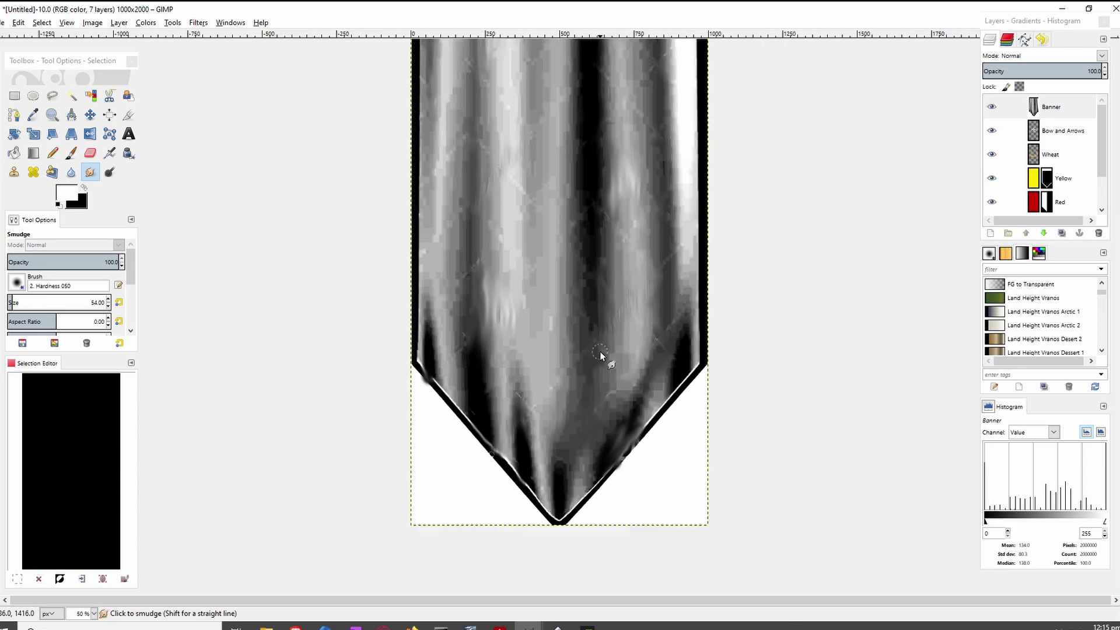
pyautogui.scroll(6, 598, 350)
pyautogui.scroll(-2, 668, 198)
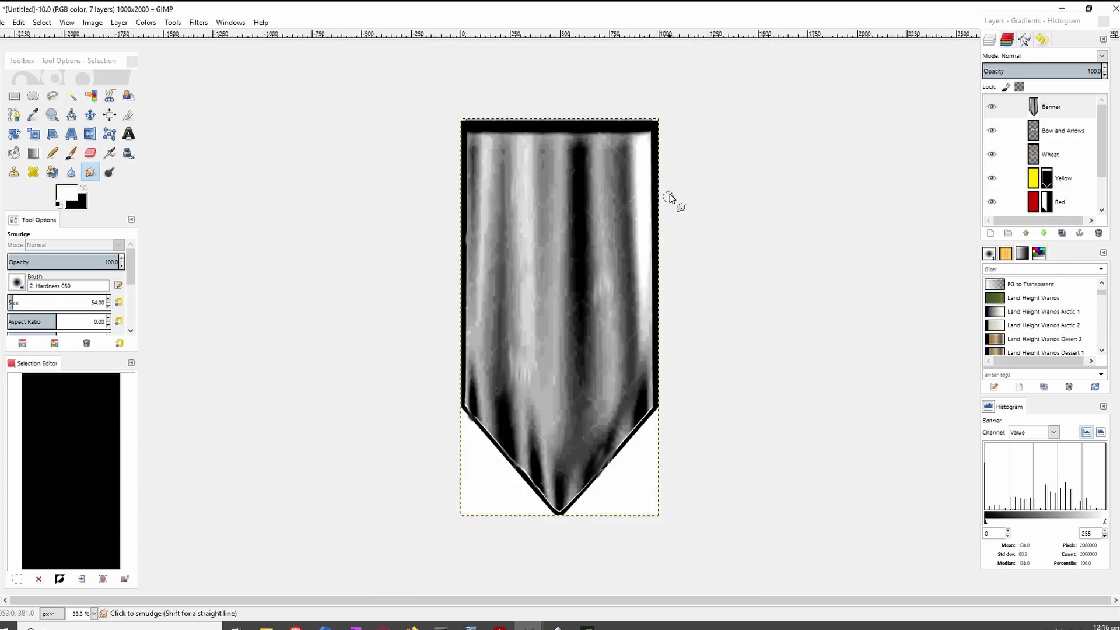
pyautogui.scroll(1, 670, 198)
pyautogui.scroll(-1, 671, 198)
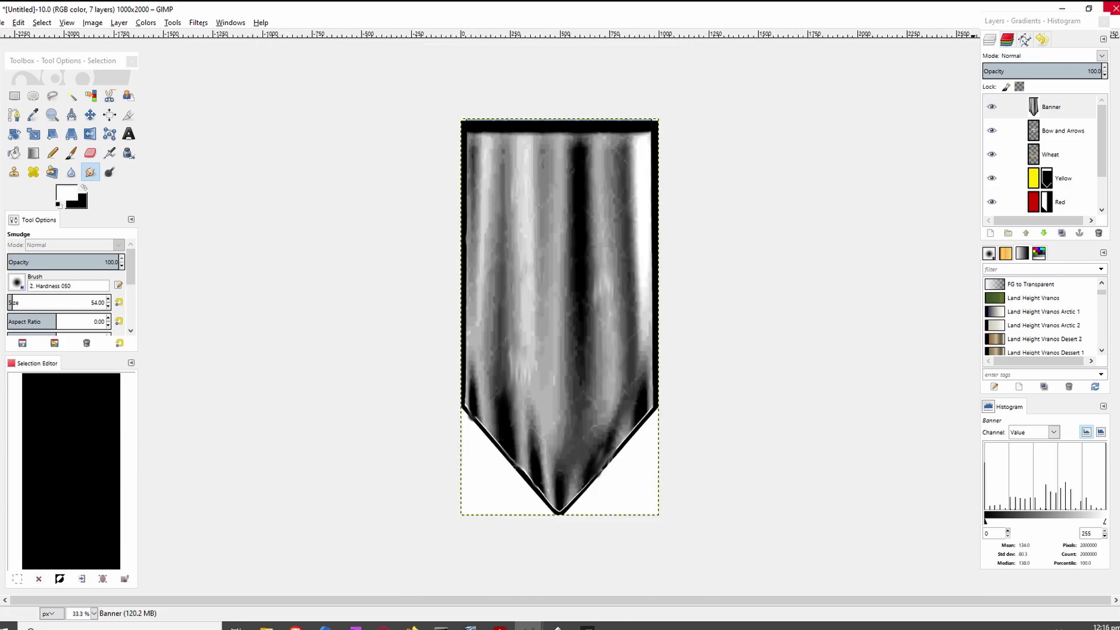
pyautogui.click(1101, 55)
pyautogui.click(1017, 201)
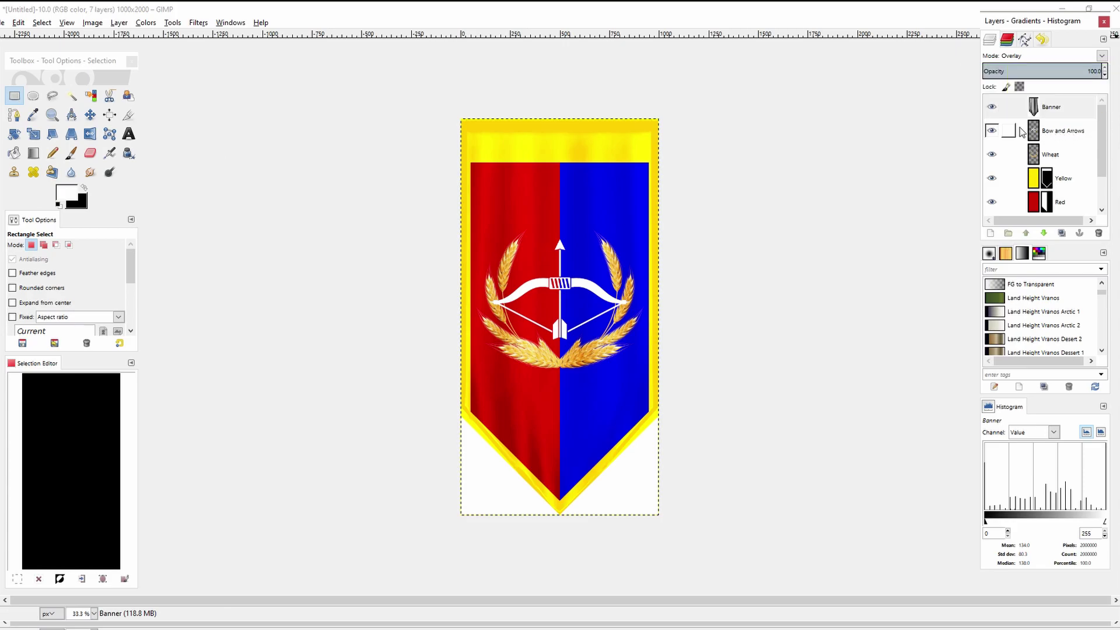
# Scale the Banner layer down vertically from its upper edge to about 1630 px high, keeping its lower tip in place
pyautogui.click(1037, 110)
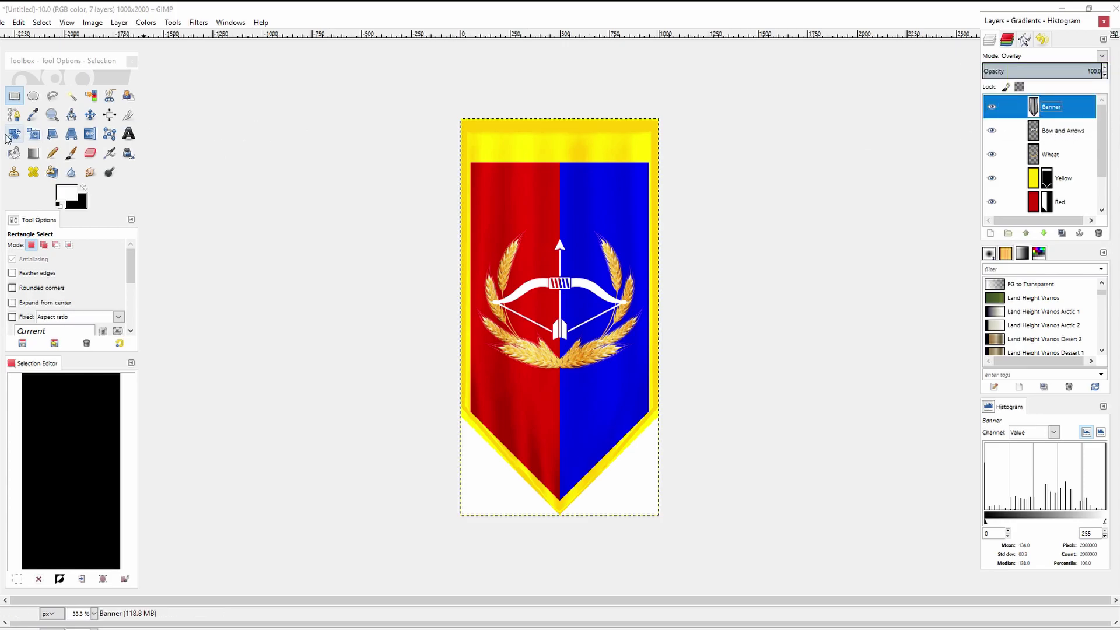
pyautogui.click(34, 135)
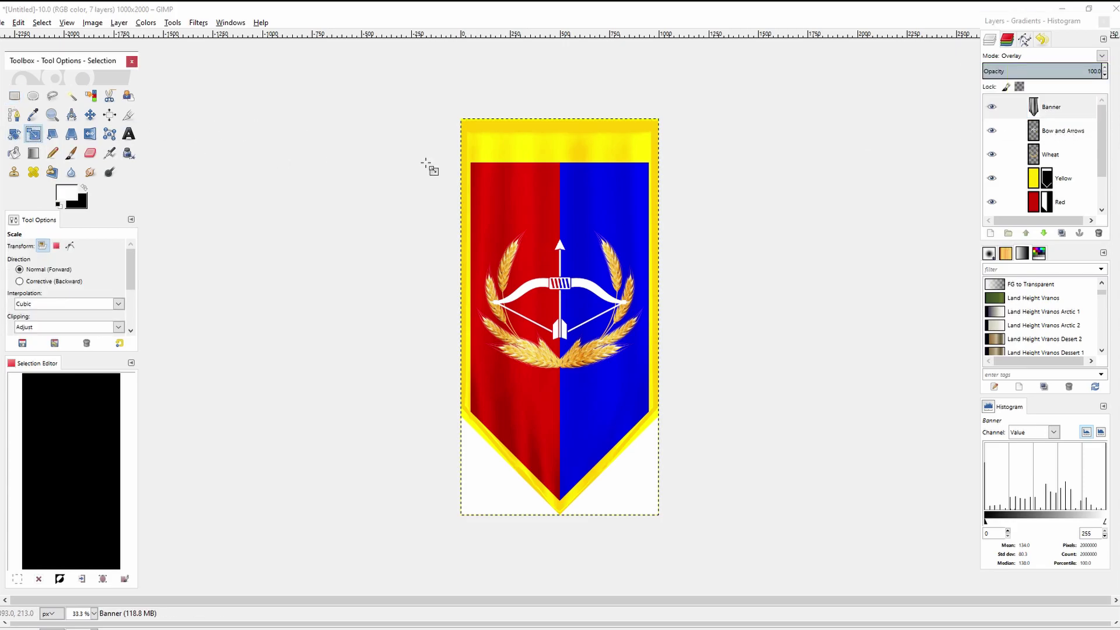
pyautogui.click(512, 142)
pyautogui.press('Tab')
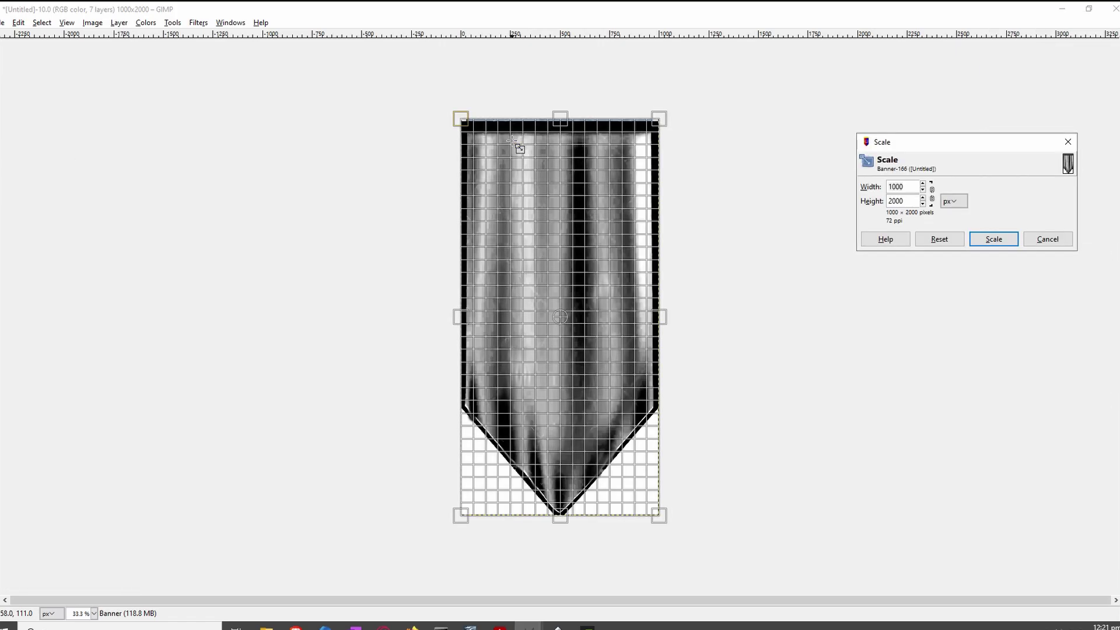
pyautogui.press('Tab')
pyautogui.moveTo(560, 119); pyautogui.dragTo(559, 191)
pyautogui.click(997, 239)
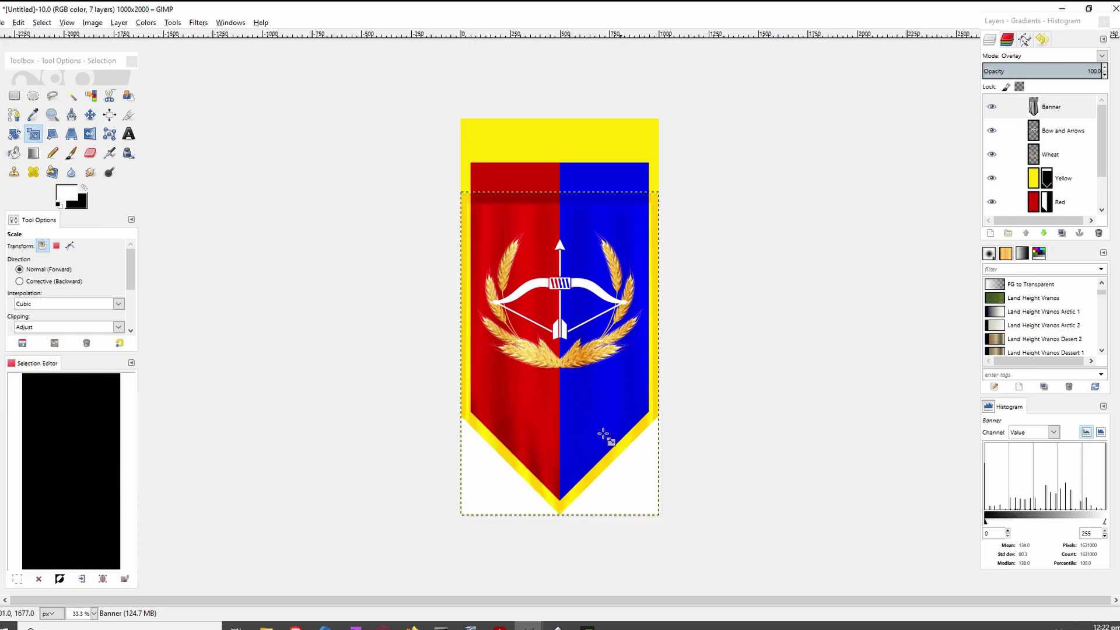
# Try stretching a rectangular selection of the Banner layer's upper part to 1113 px high, and undo the scaling and the selection
pyautogui.click(19, 98)
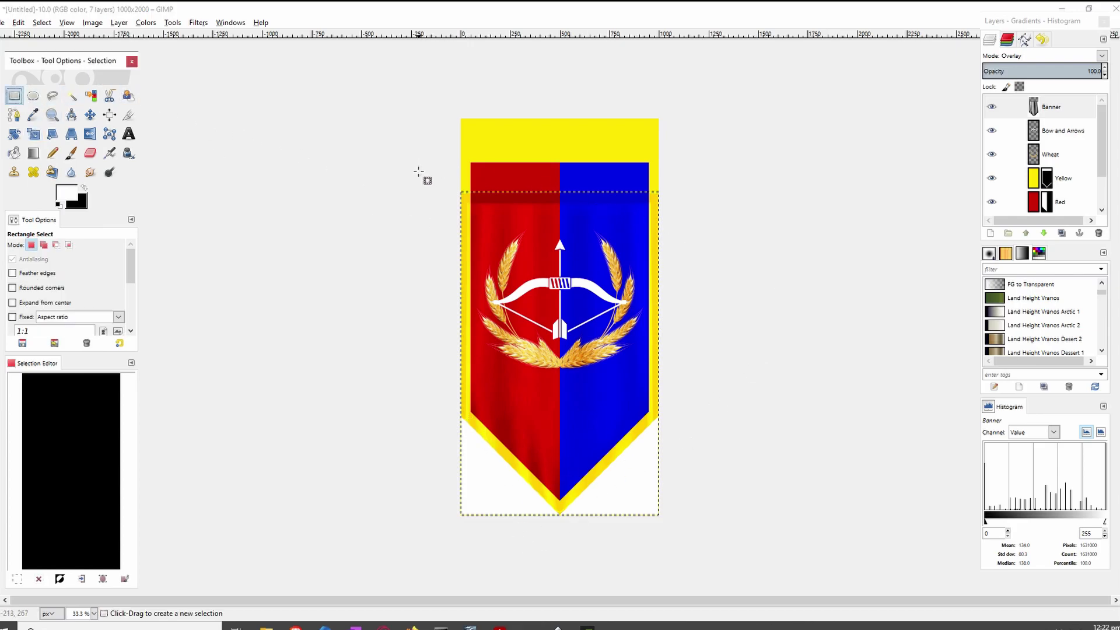
pyautogui.moveTo(408, 180); pyautogui.dragTo(713, 339)
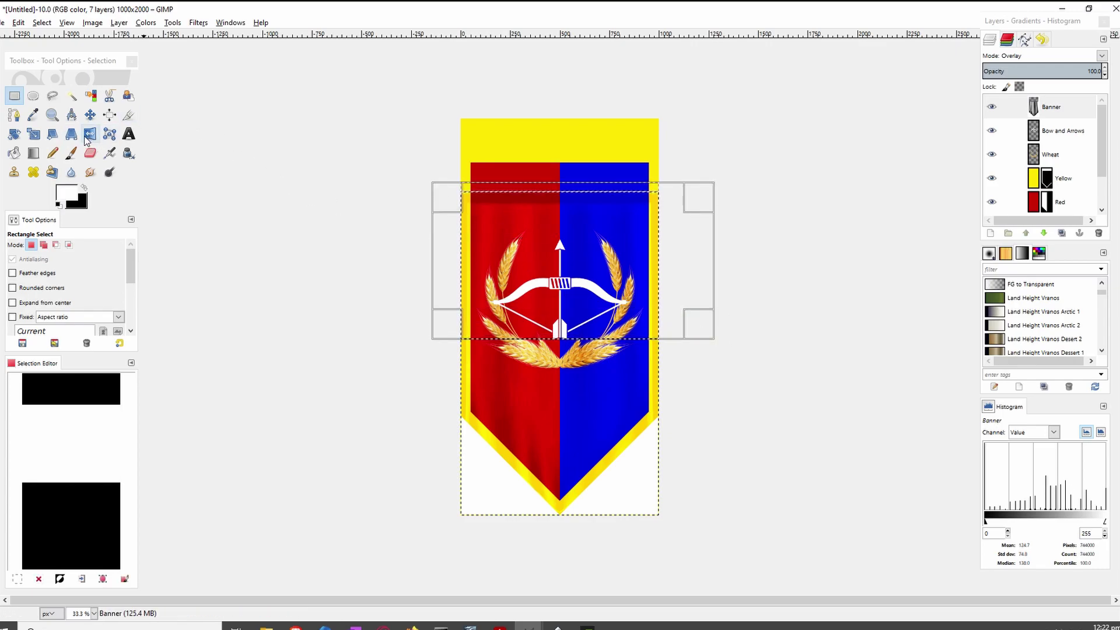
pyautogui.click(33, 133)
pyautogui.click(572, 190)
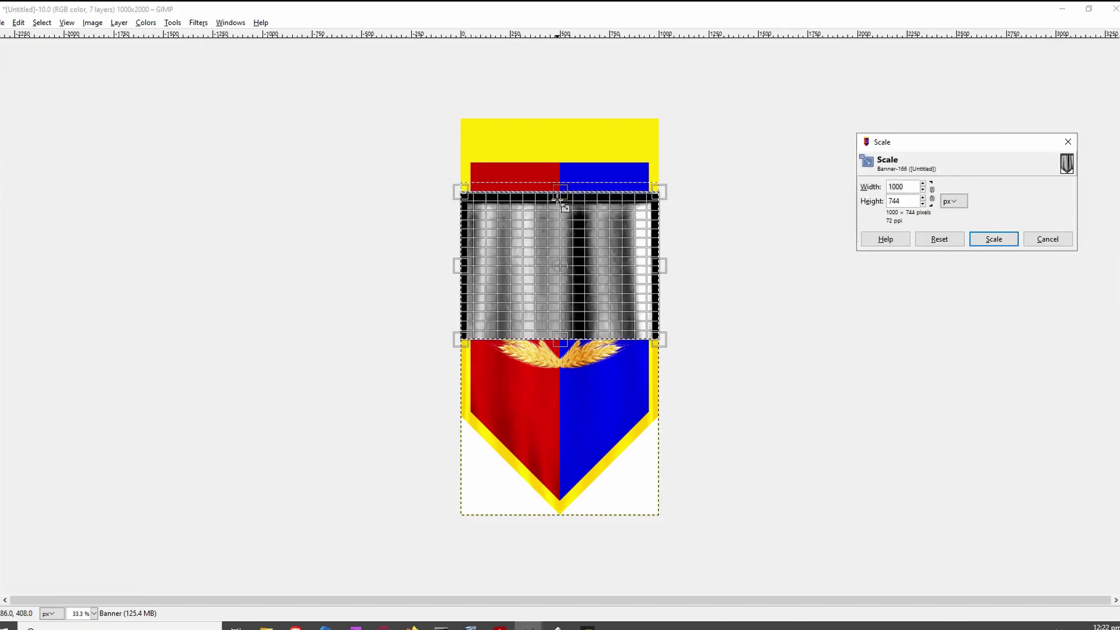
pyautogui.moveTo(565, 196); pyautogui.dragTo(561, 120)
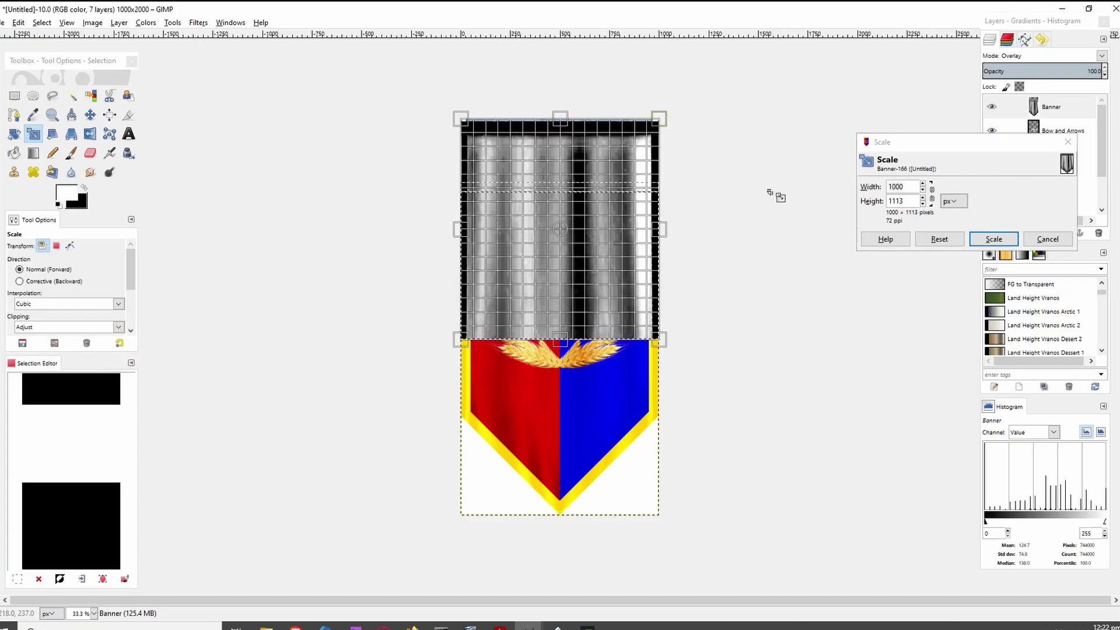
pyautogui.click(993, 239)
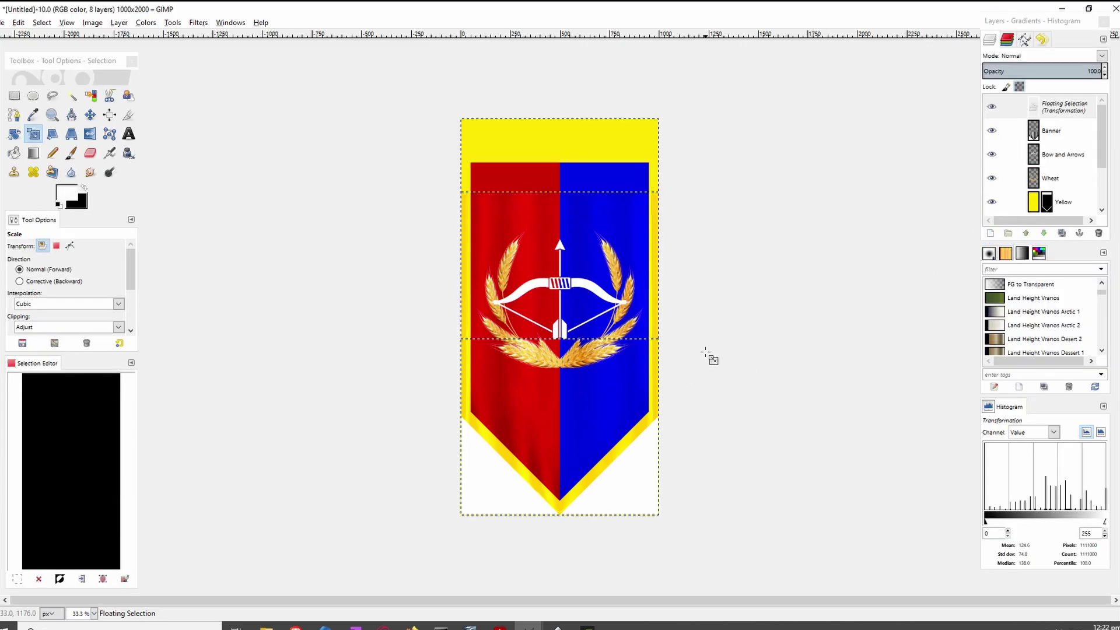
pyautogui.hotkey('ctrl', 'z')
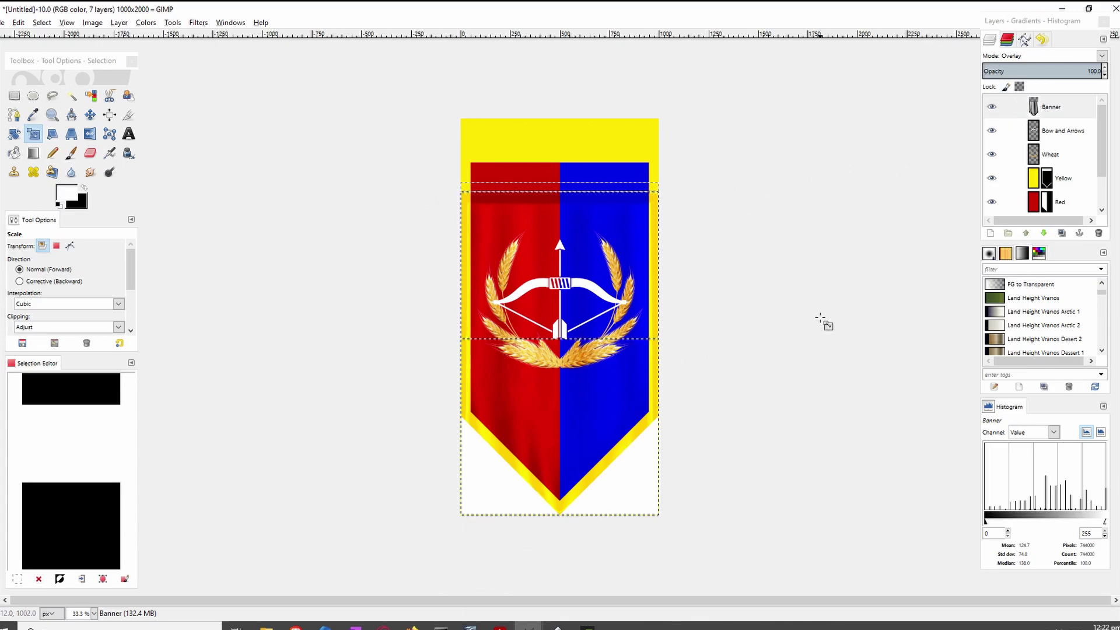
pyautogui.hotkey('ctrl', 'z')
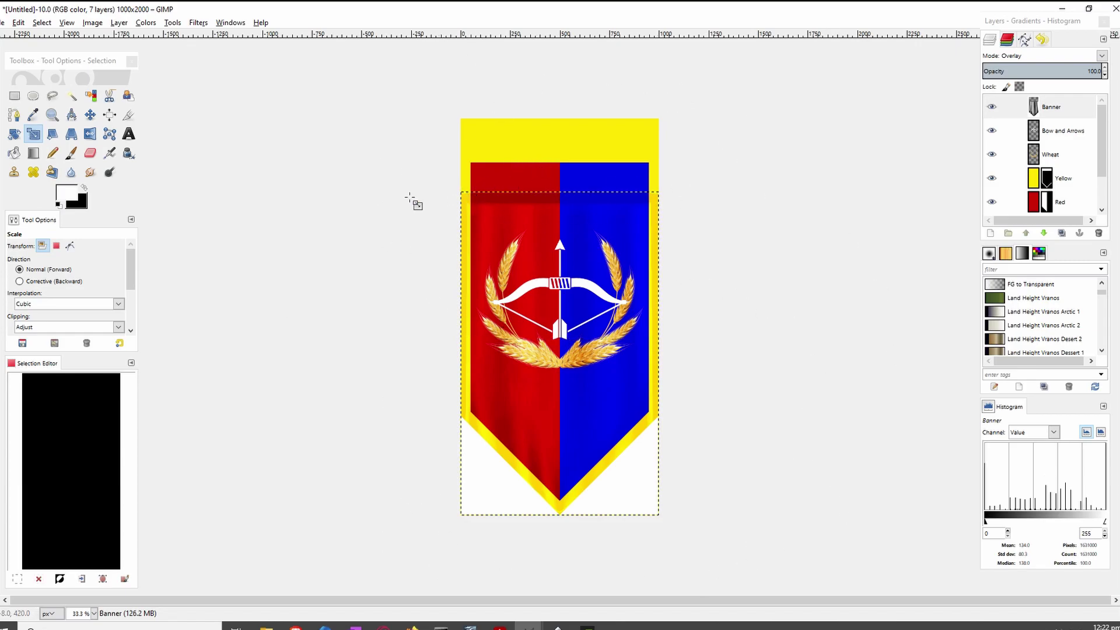
# Add a transparent 1000 × 2000 px layer directly above the Bow and Arrows layer
pyautogui.click(1037, 137)
pyautogui.rightClick(1037, 140)
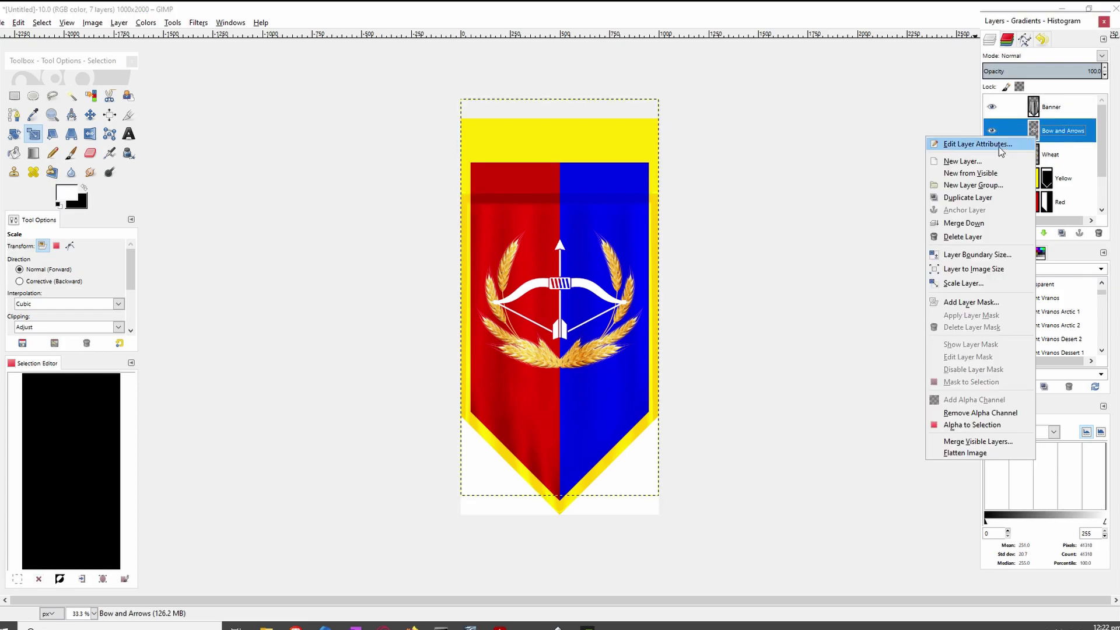
pyautogui.click(962, 161)
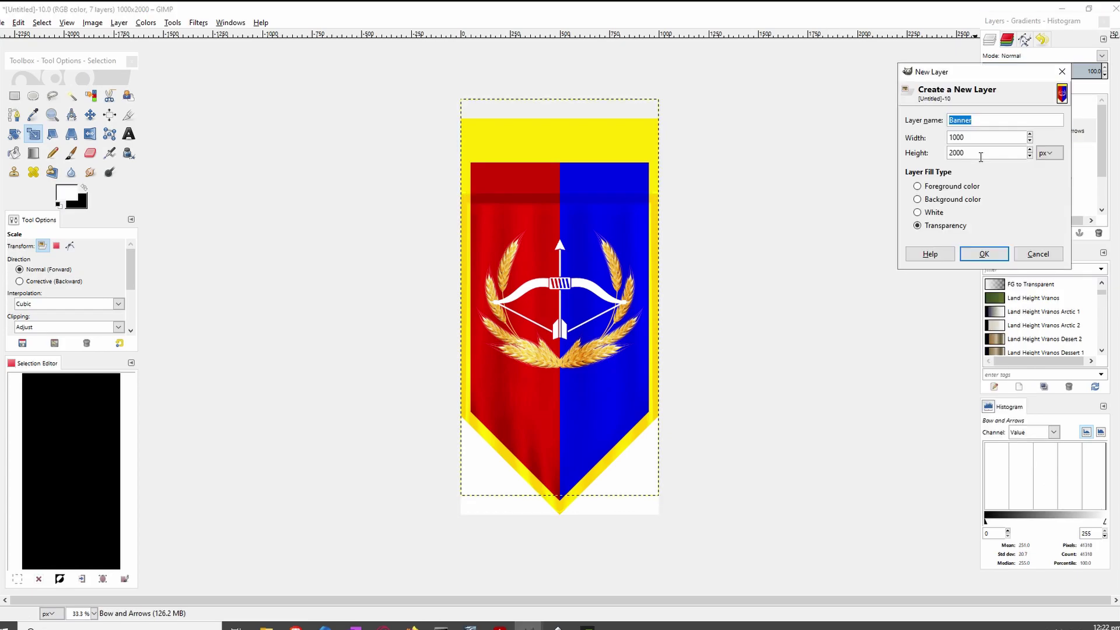
pyautogui.click(979, 256)
# Try merging the Banner layer down onto the empty layer while it is in Overlay mode, and undo the merge
pyautogui.click(1032, 107)
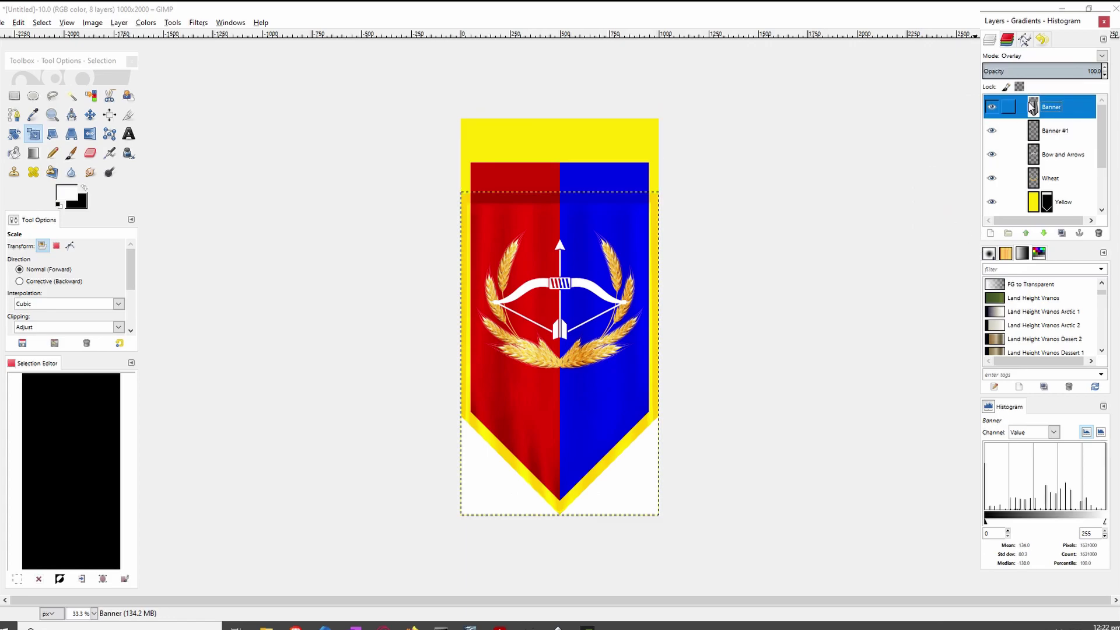
pyautogui.rightClick(1033, 108)
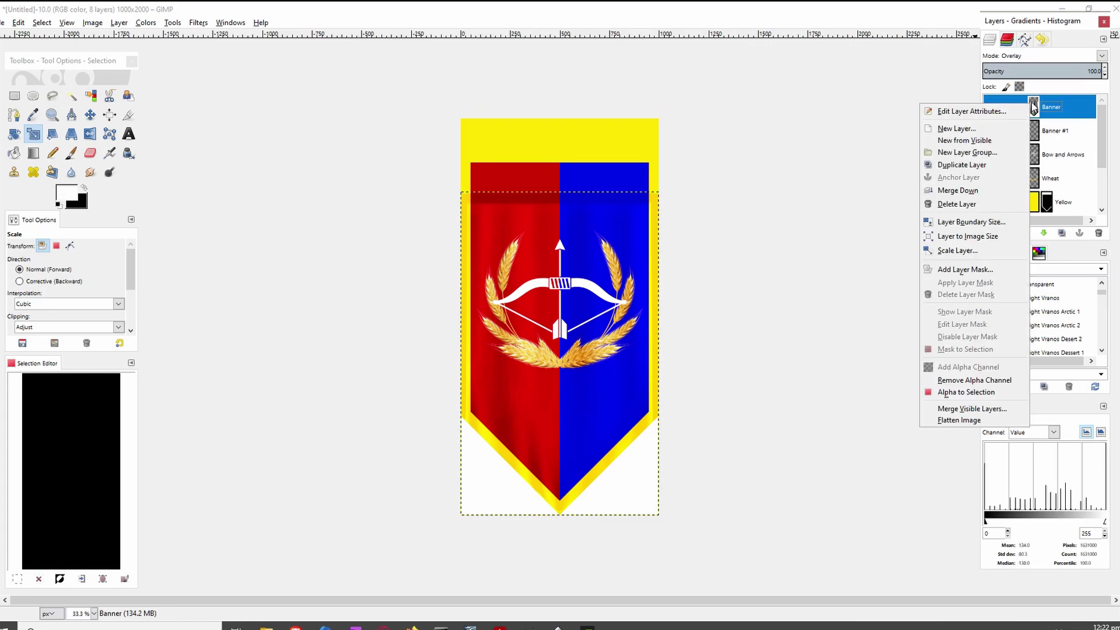
pyautogui.click(960, 190)
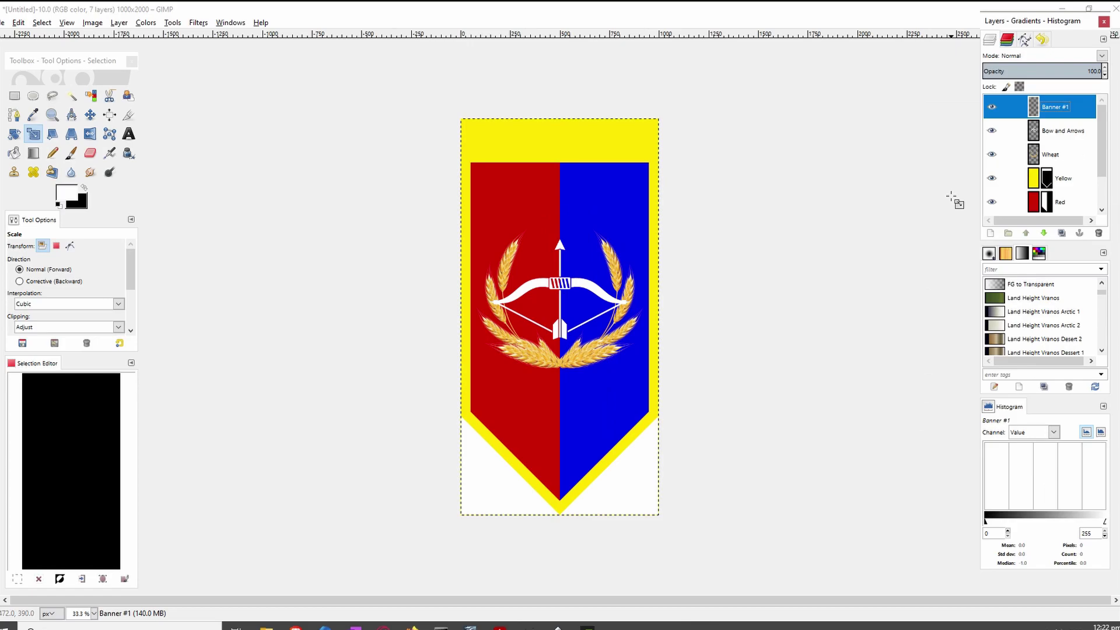
pyautogui.hotkey('ctrl', 'z')
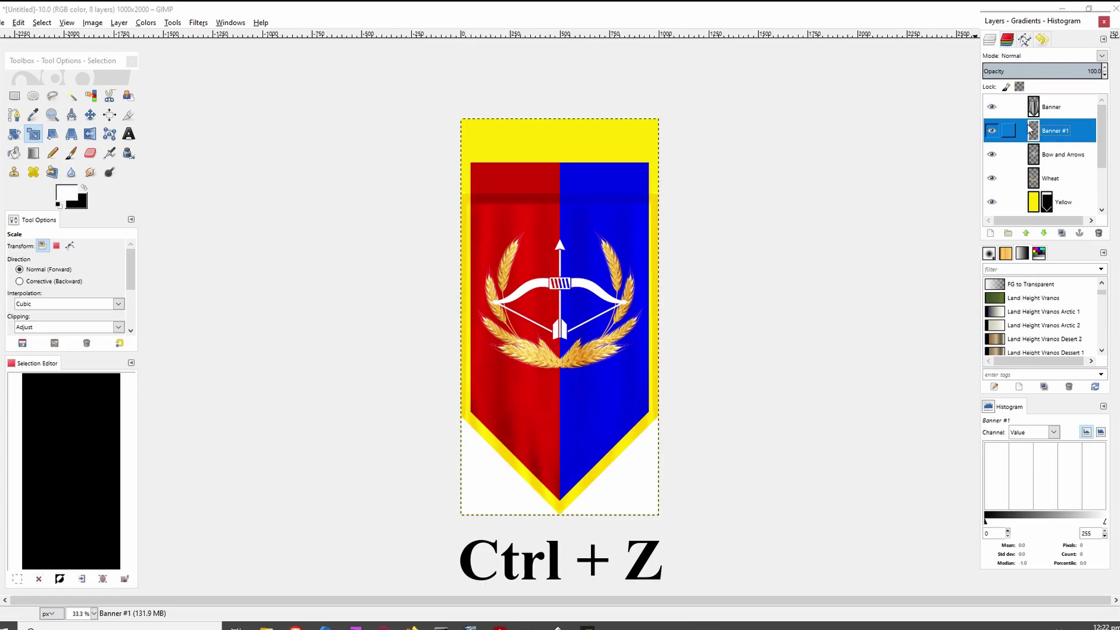
# Set the Banner layer's mode to Normal and merge it down onto the empty Banner #1 layer
pyautogui.click(1049, 106)
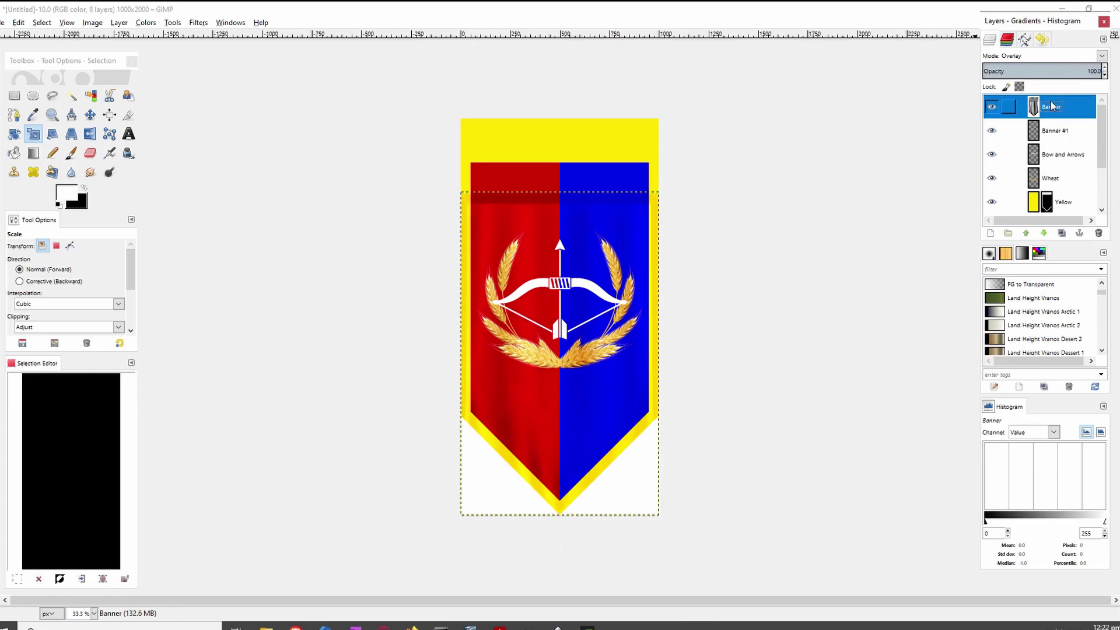
pyautogui.click(1101, 55)
pyautogui.click(1058, 69)
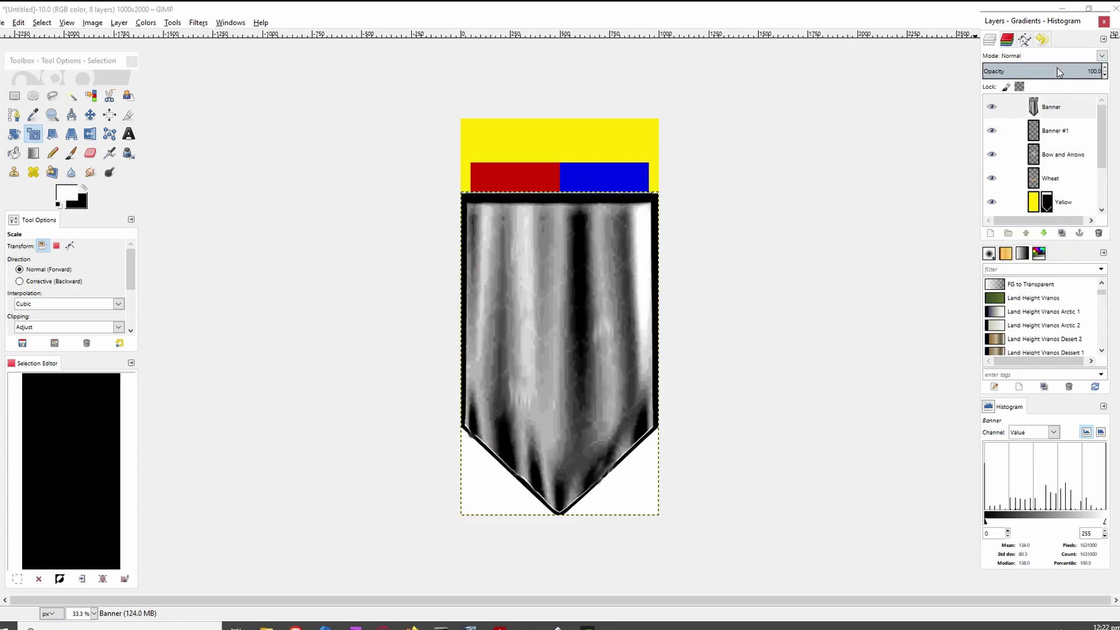
pyautogui.rightClick(1035, 107)
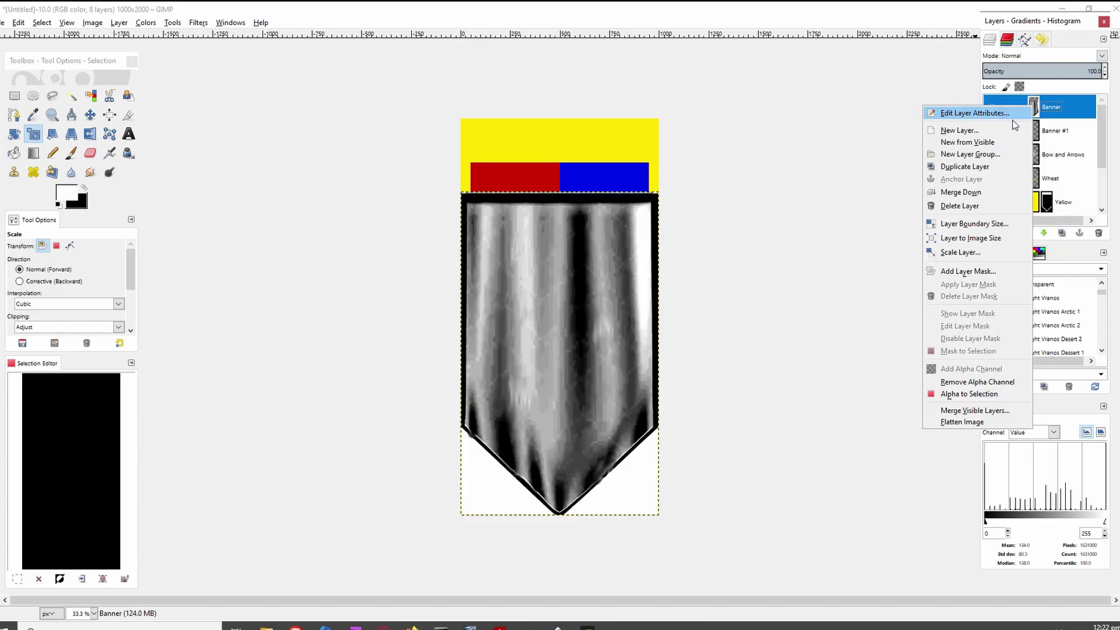
pyautogui.click(961, 193)
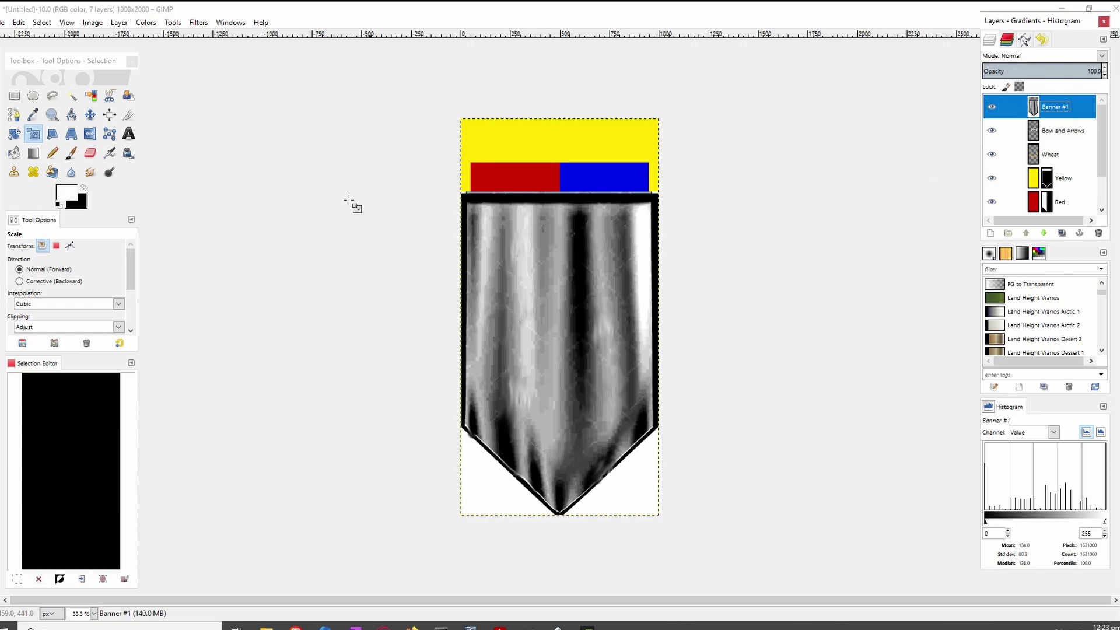
# Select the flag texture above its slanted edges, scale the selection upward to 1713 px high, and anchor it to Banner #1
pyautogui.click(11, 97)
pyautogui.moveTo(418, 166); pyautogui.dragTo(740, 422)
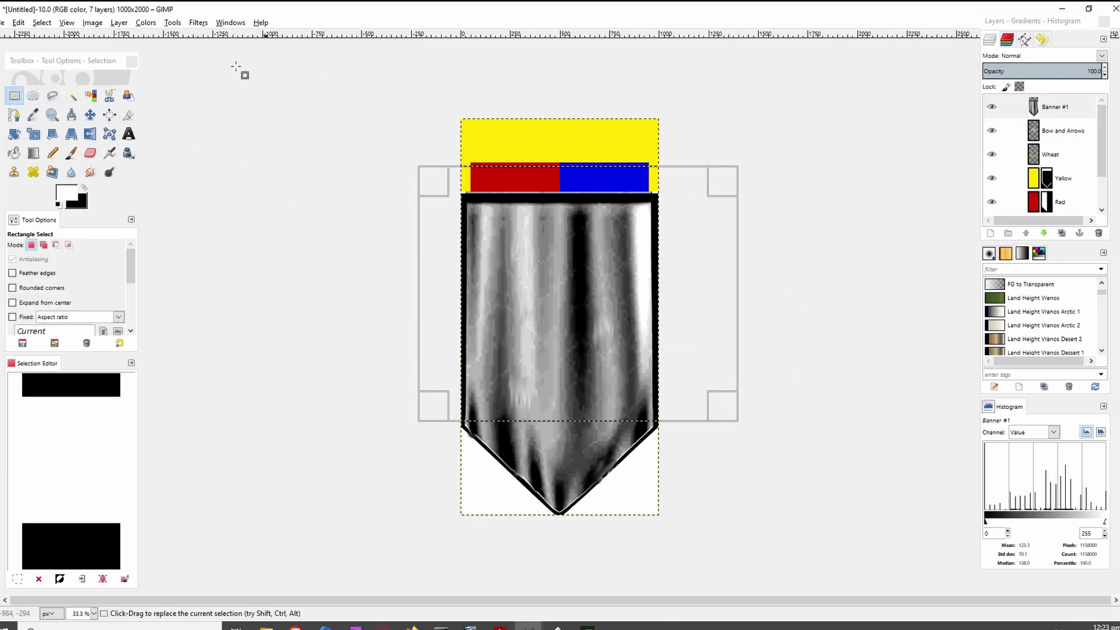
pyautogui.click(53, 135)
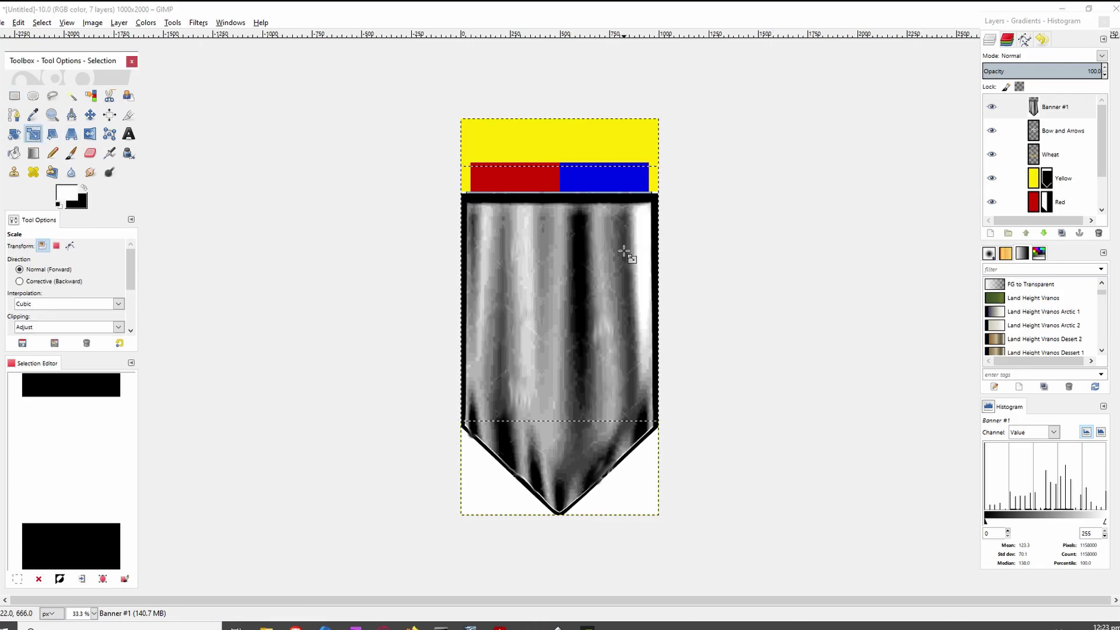
pyautogui.click(625, 249)
pyautogui.press('Tab')
pyautogui.press('Tab')
pyautogui.moveTo(563, 171); pyautogui.dragTo(563, 87)
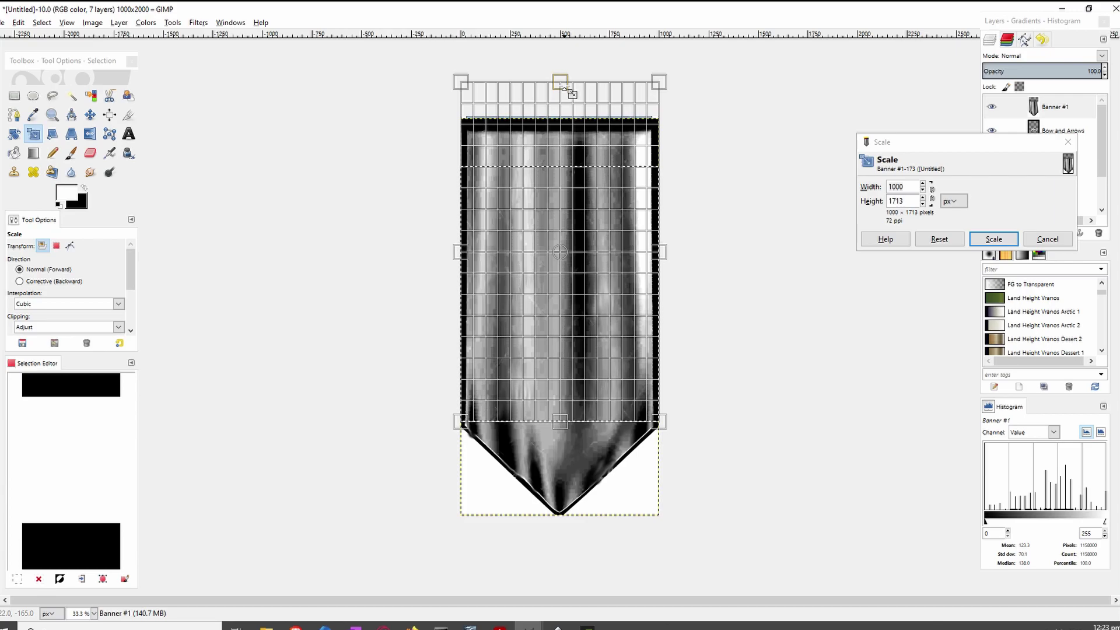
pyautogui.click(1012, 238)
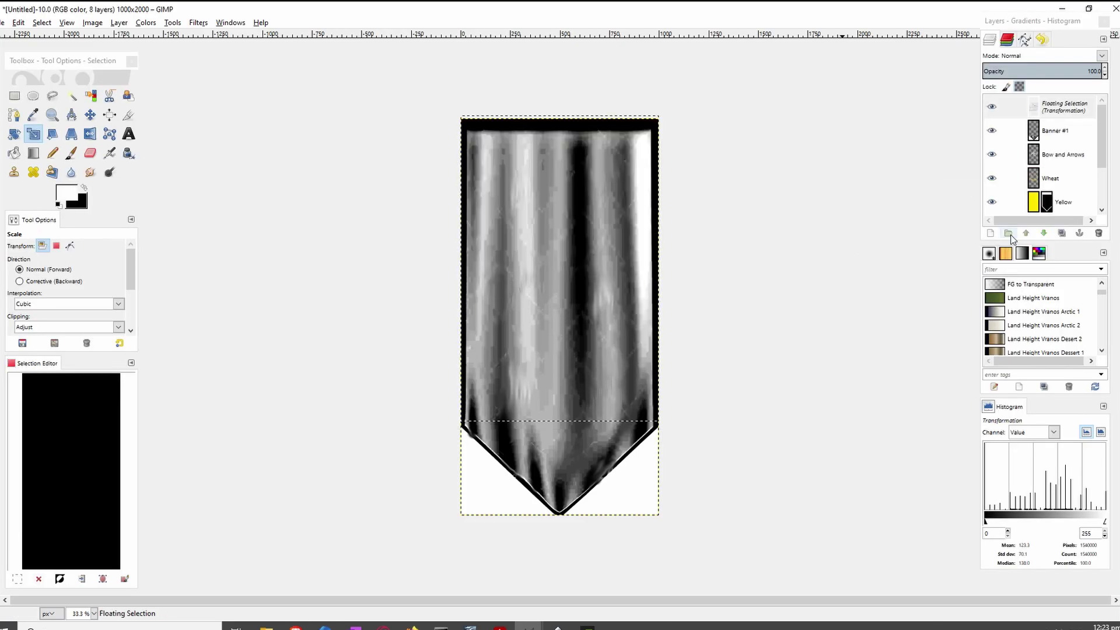
pyautogui.rightClick(1029, 108)
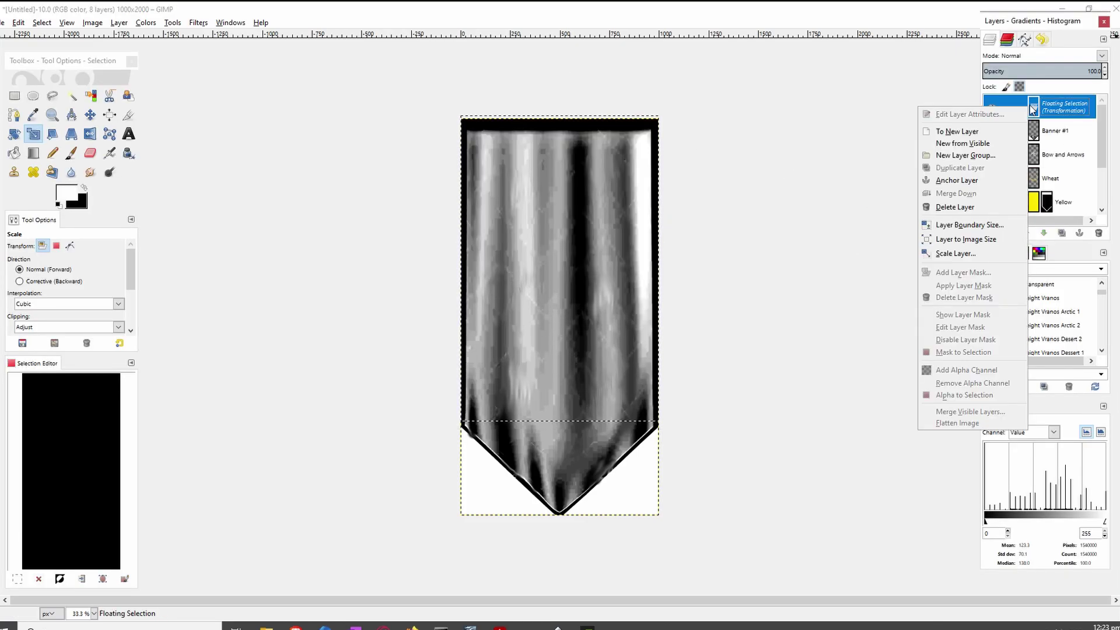
pyautogui.click(963, 181)
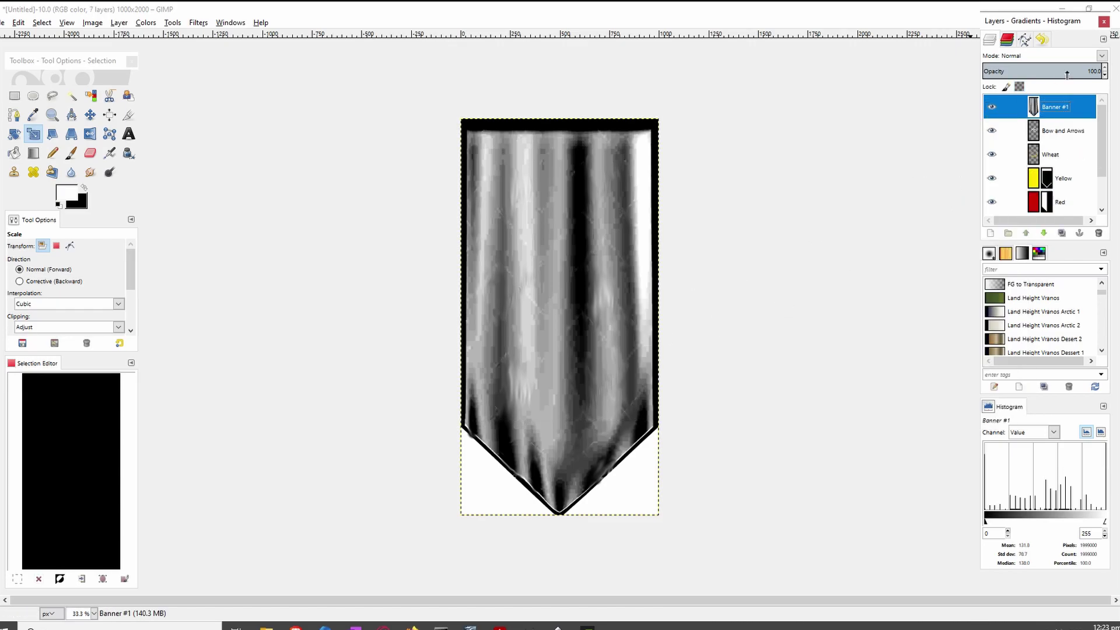
# Set the Banner #1 layer's blending mode to Overlay and check the fabric shading on the banner up close
pyautogui.click(1099, 56)
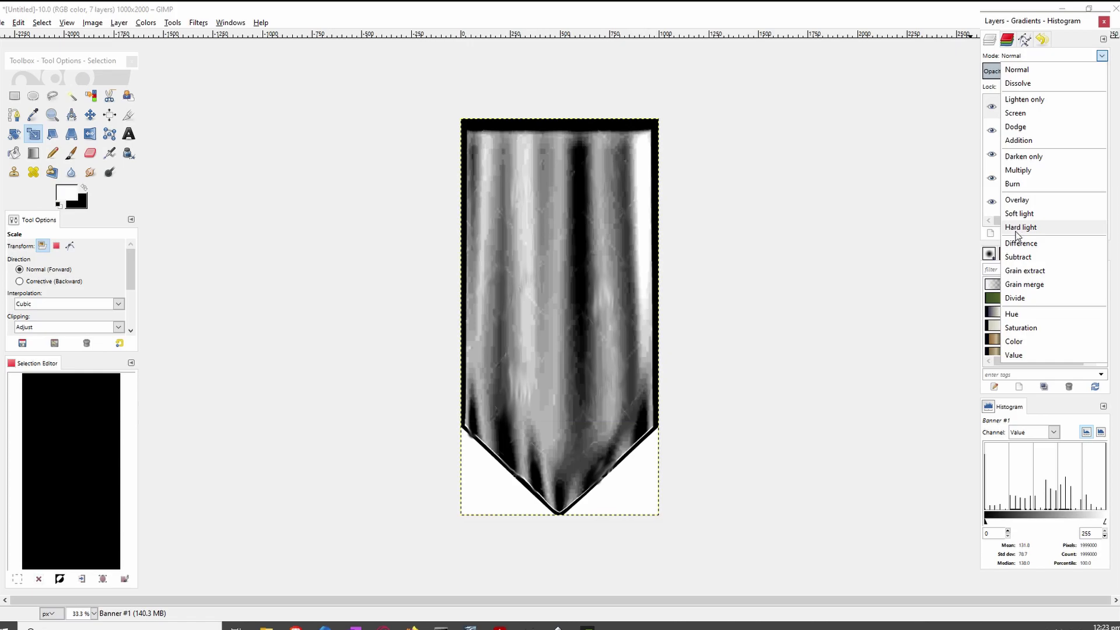
pyautogui.click(1021, 200)
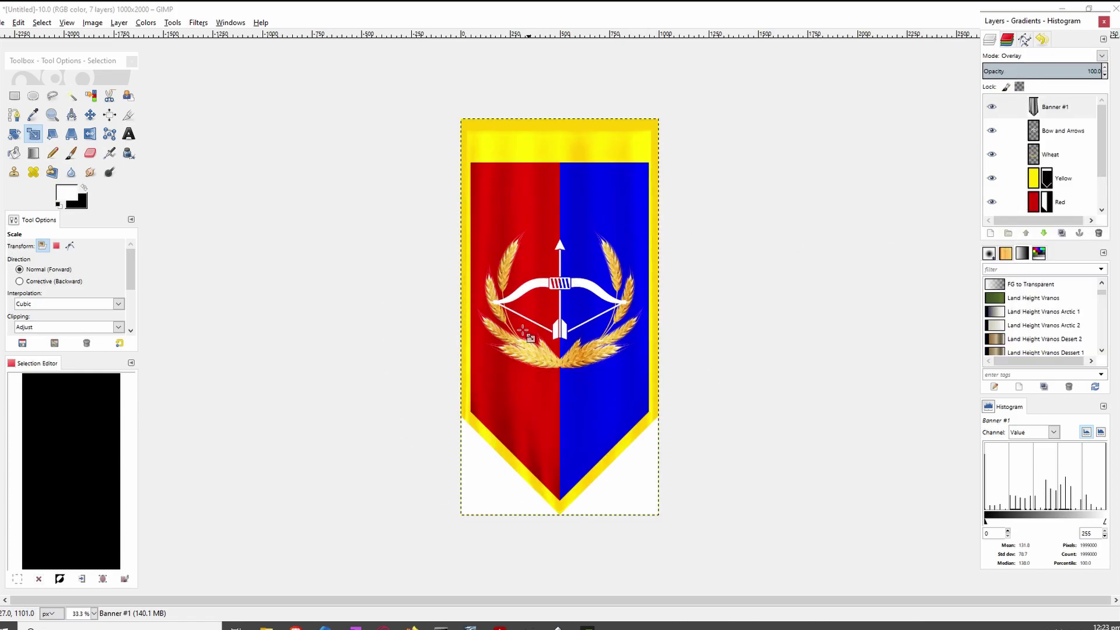
pyautogui.scroll(1, 523, 330)
pyautogui.scroll(1, 500, 274)
pyautogui.scroll(-1, 488, 282)
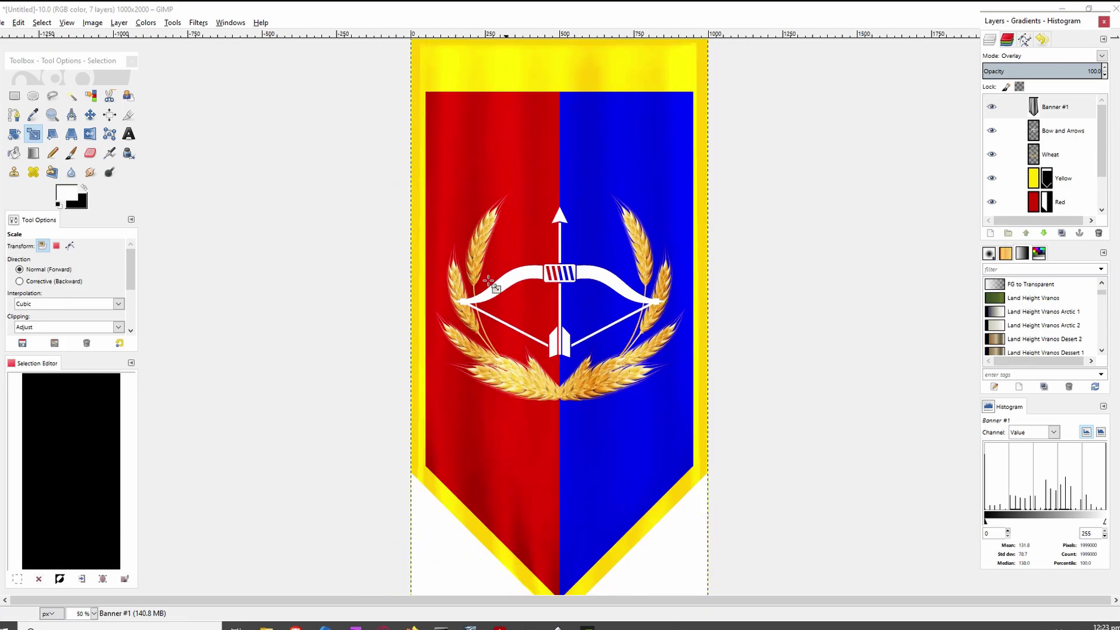
pyautogui.scroll(-1, 488, 281)
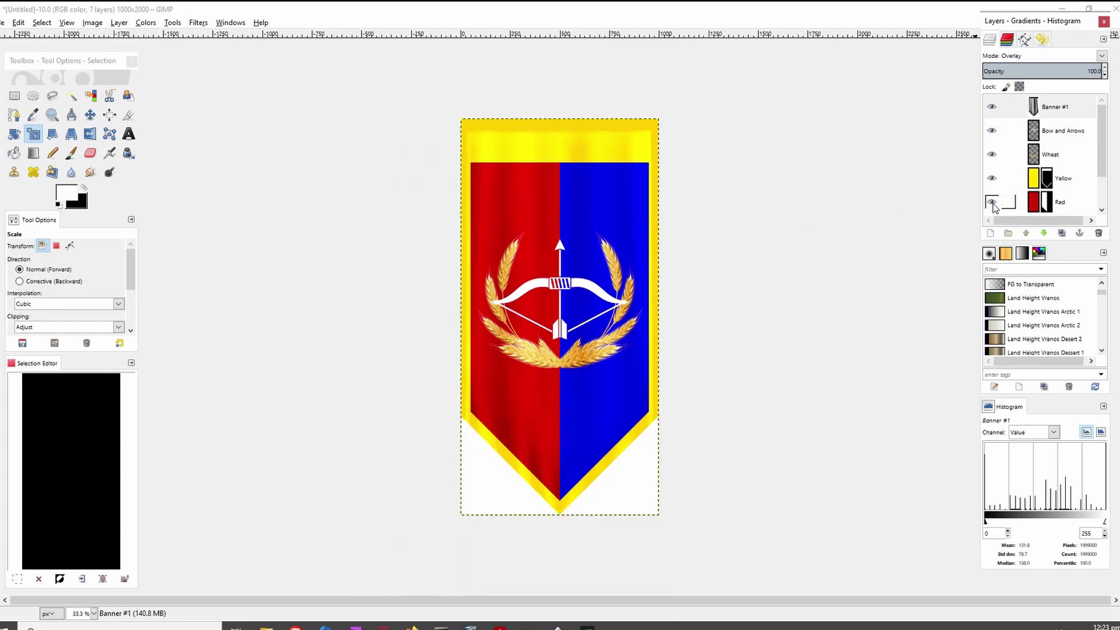
# Save the image as "Bowmen banner2.xcf" in the Banners folder
pyautogui.click(4, 22)
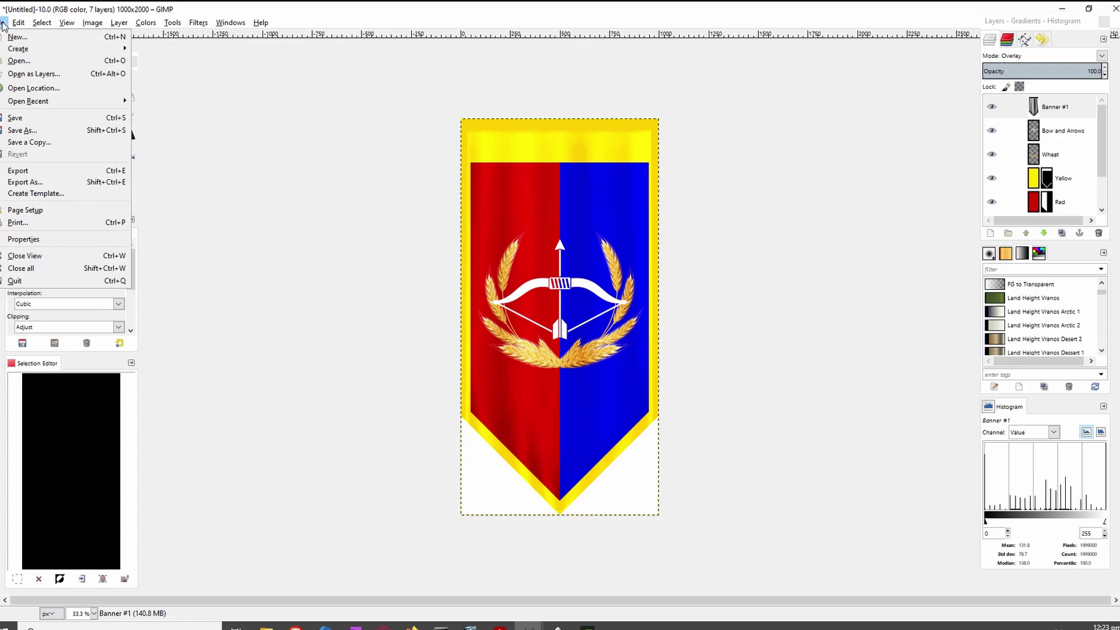
pyautogui.click(48, 117)
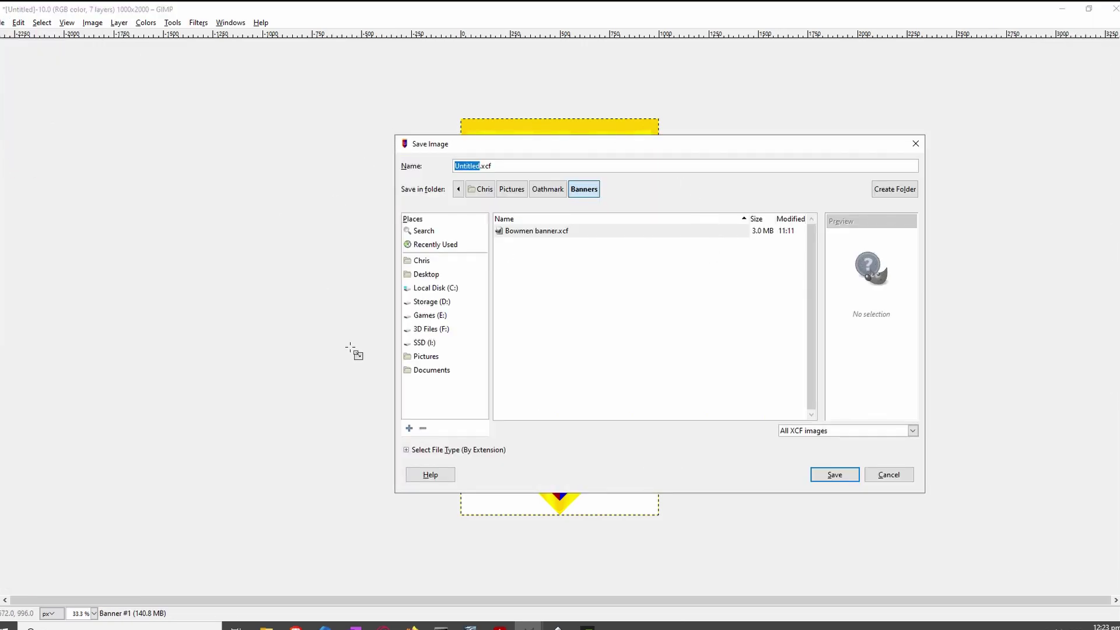
pyautogui.click(565, 231)
pyautogui.click(506, 166)
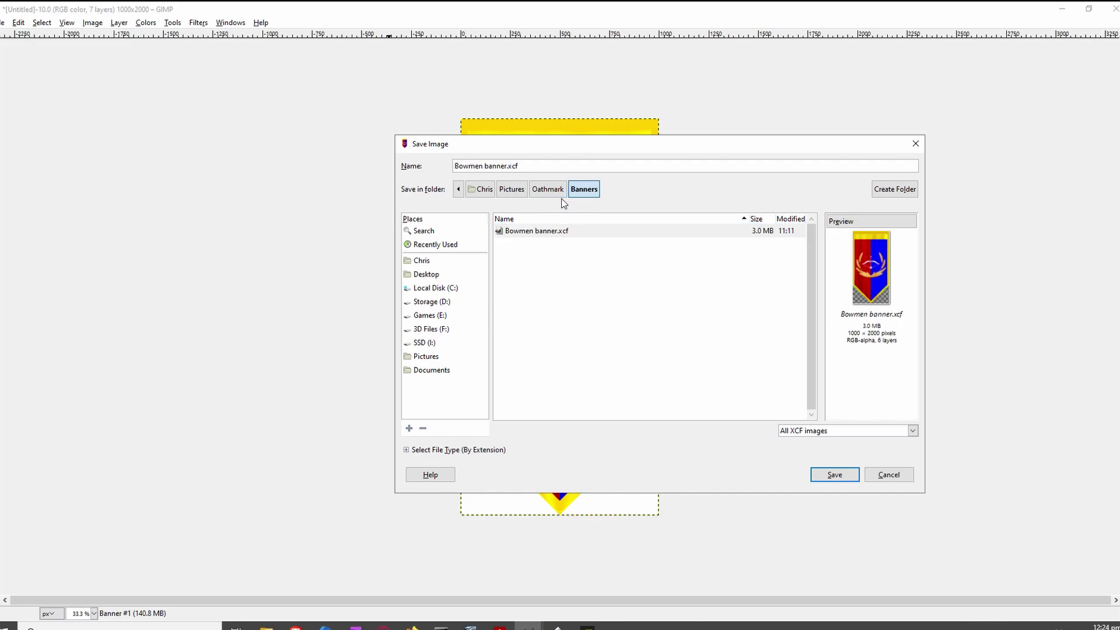
pyautogui.write('2')
pyautogui.click(834, 472)
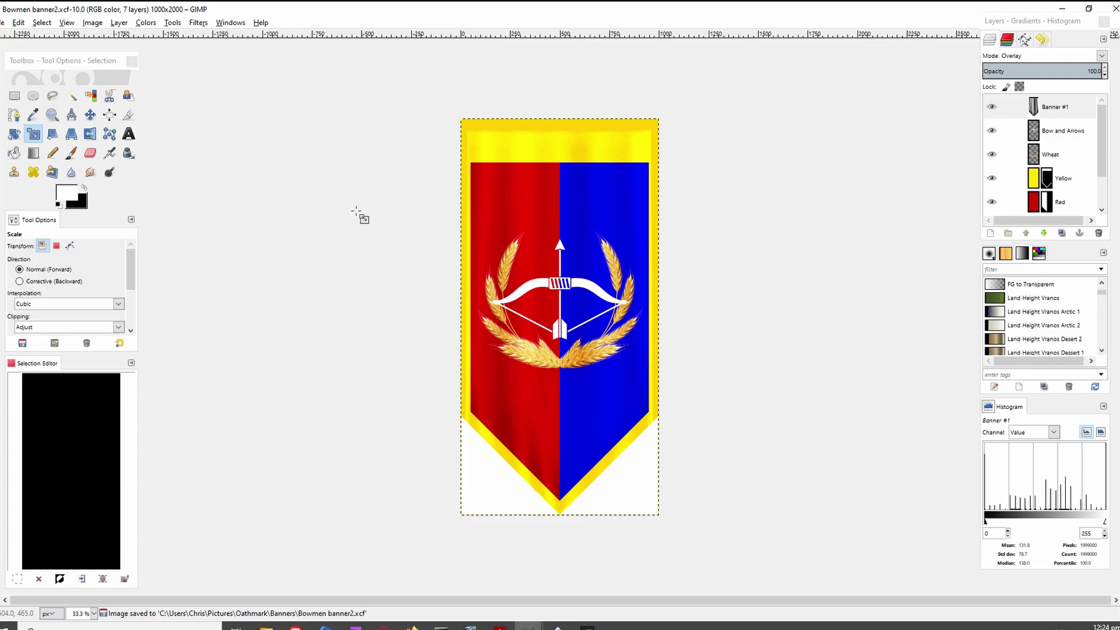
# Export the image as a PNG over the existing "Bowmen banner Front.png" in the Banners folder
pyautogui.click(5, 22)
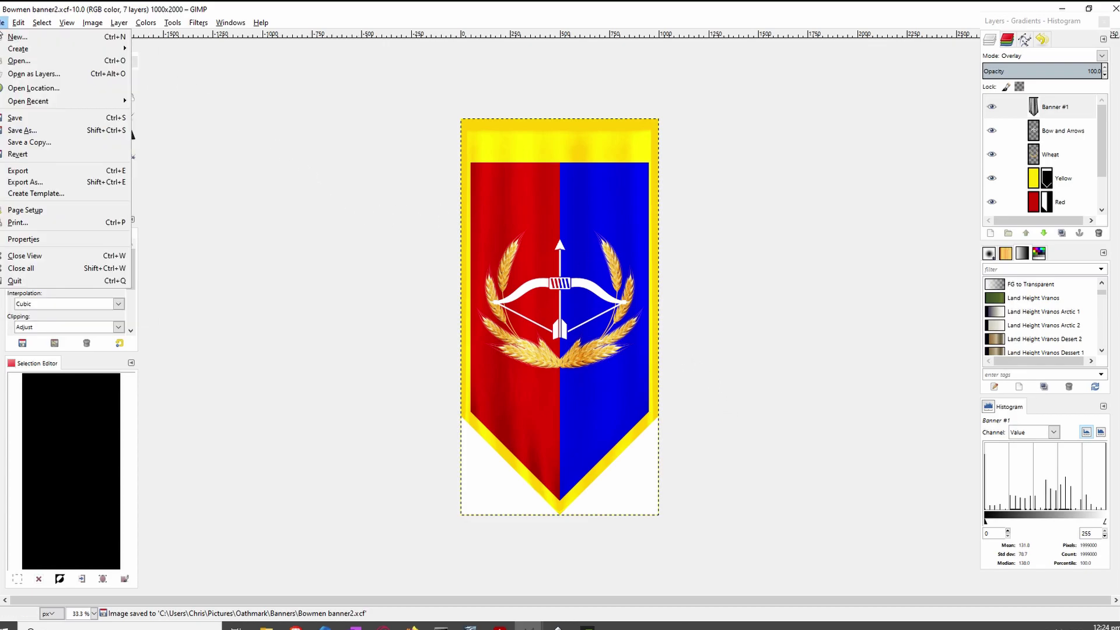
pyautogui.click(43, 181)
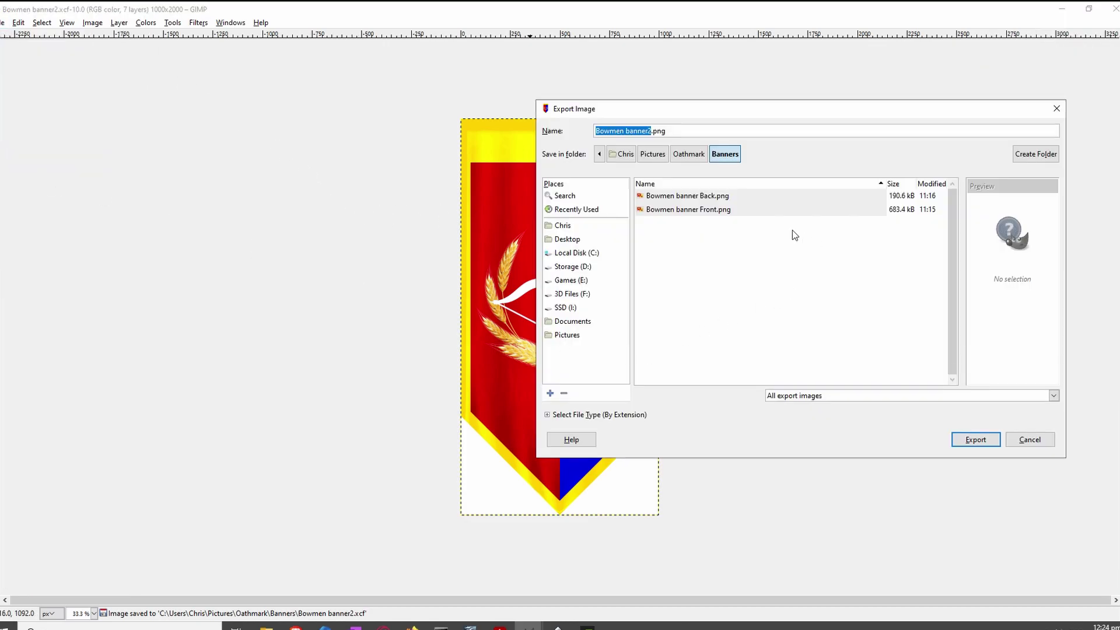
pyautogui.click(669, 131)
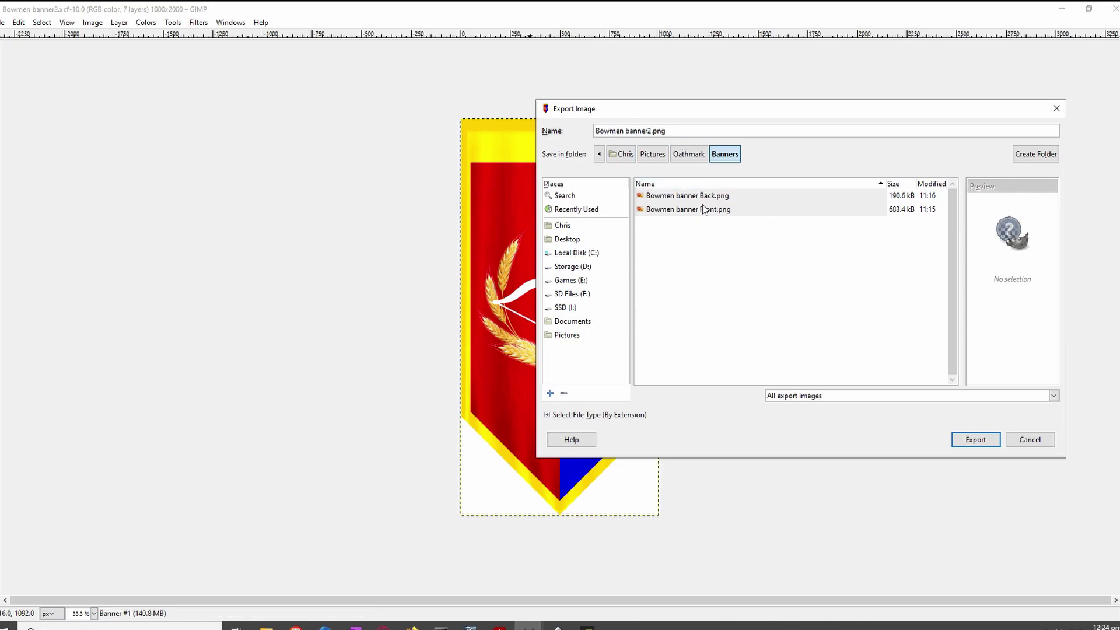
pyautogui.click(682, 210)
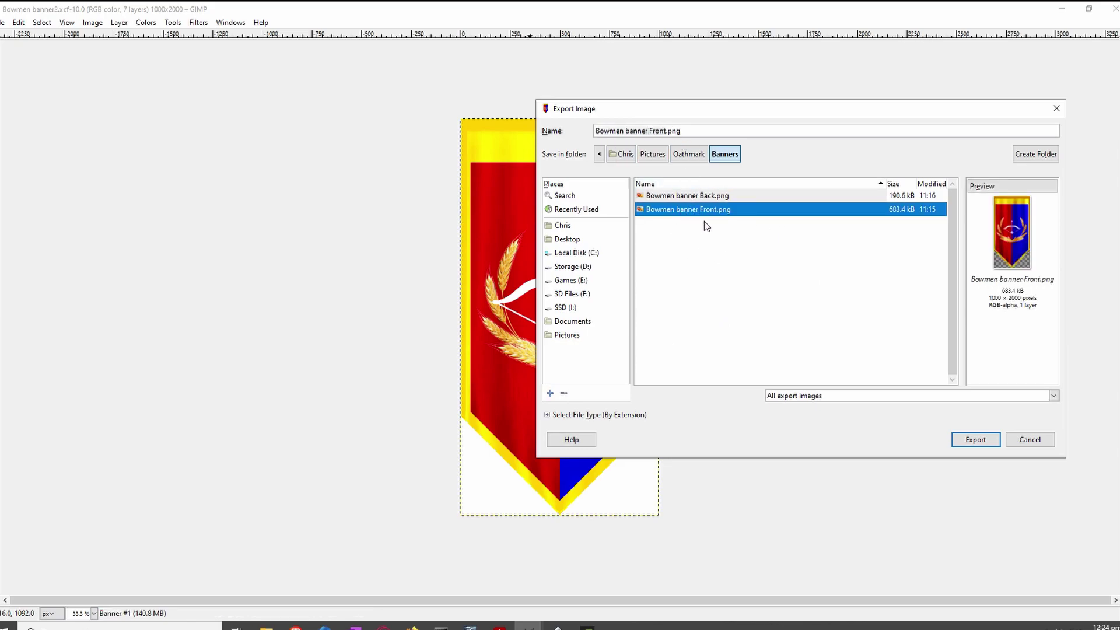
pyautogui.click(988, 445)
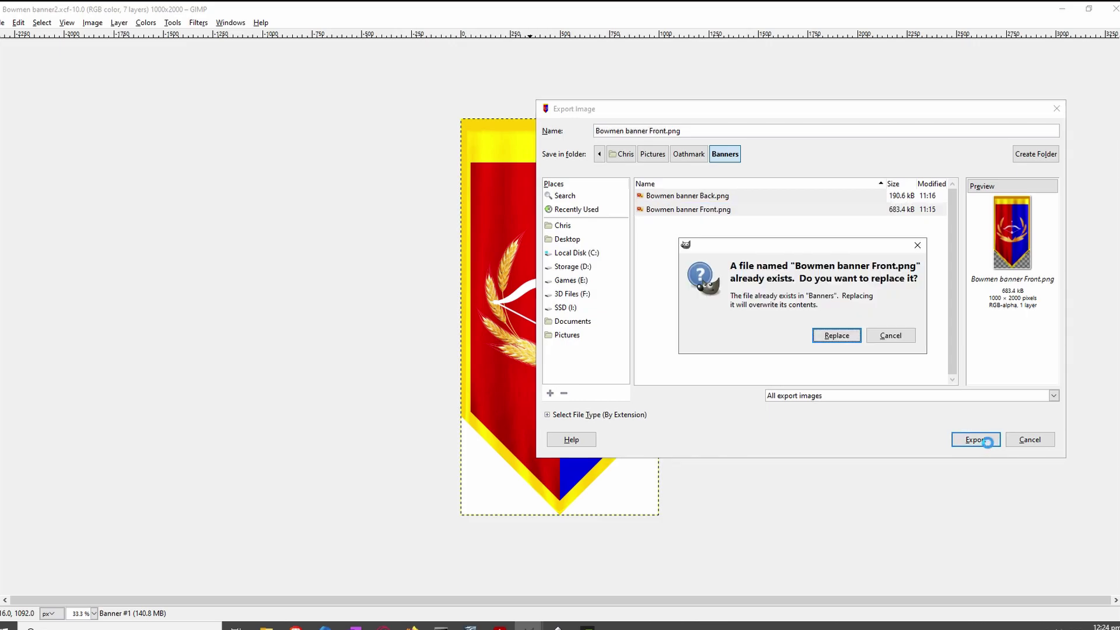
pyautogui.click(838, 335)
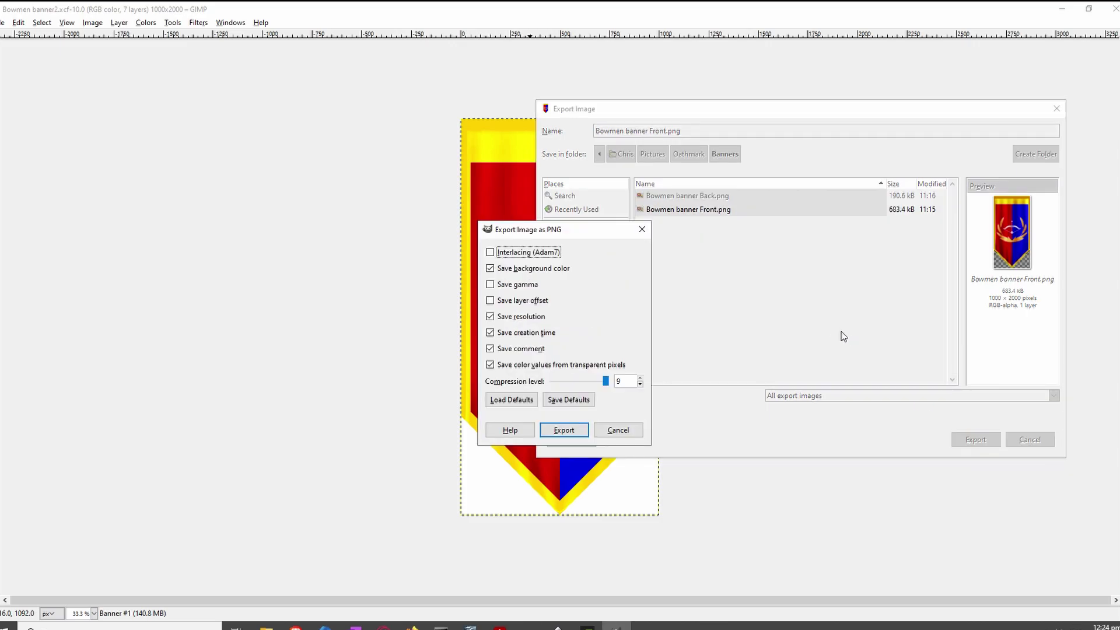
pyautogui.click(561, 430)
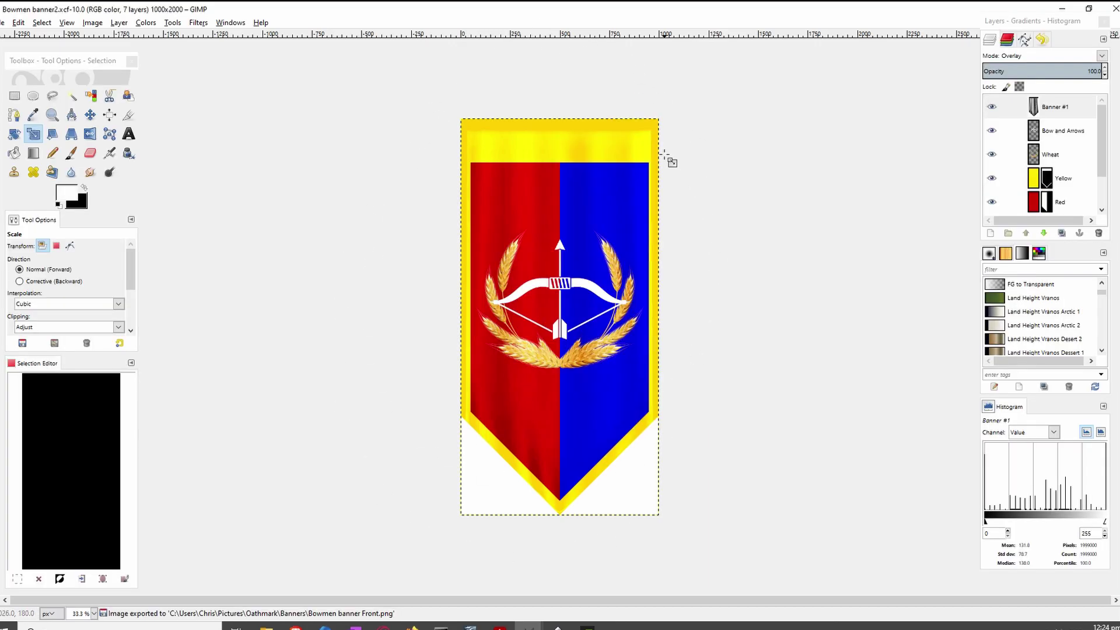
# Duplicate the Banner #1 layer and hide the original
pyautogui.click(1034, 107)
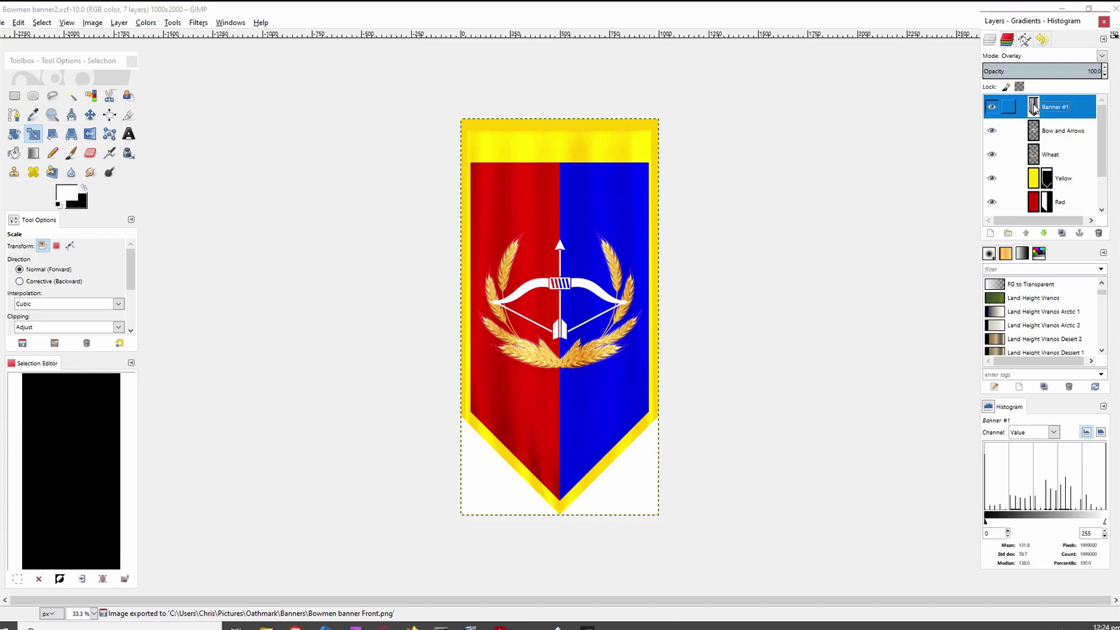
pyautogui.rightClick(1034, 106)
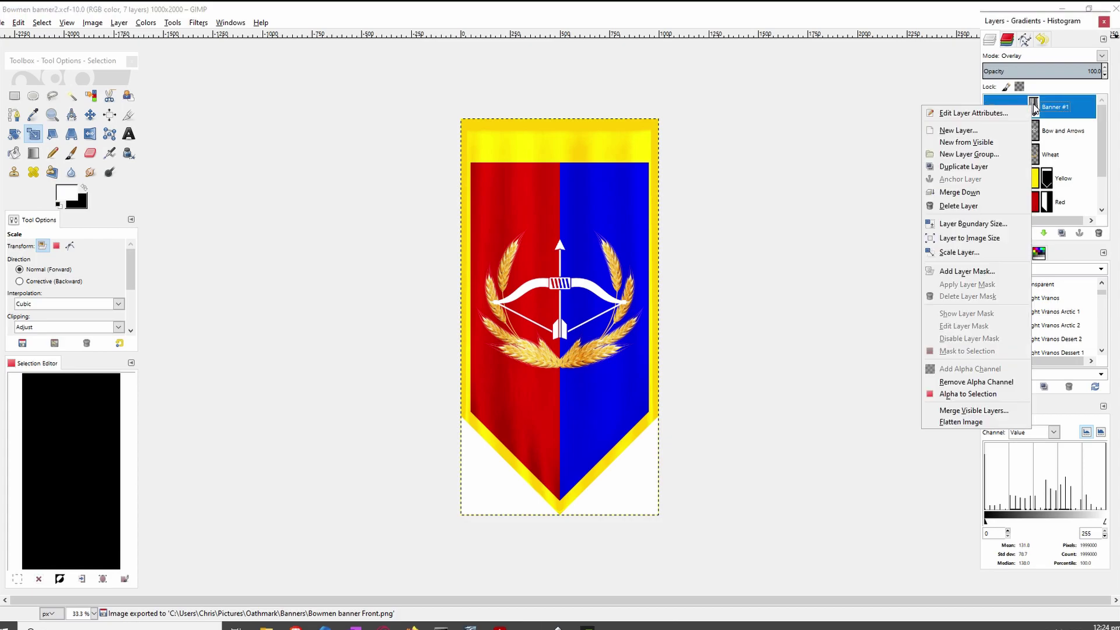
pyautogui.click(1007, 167)
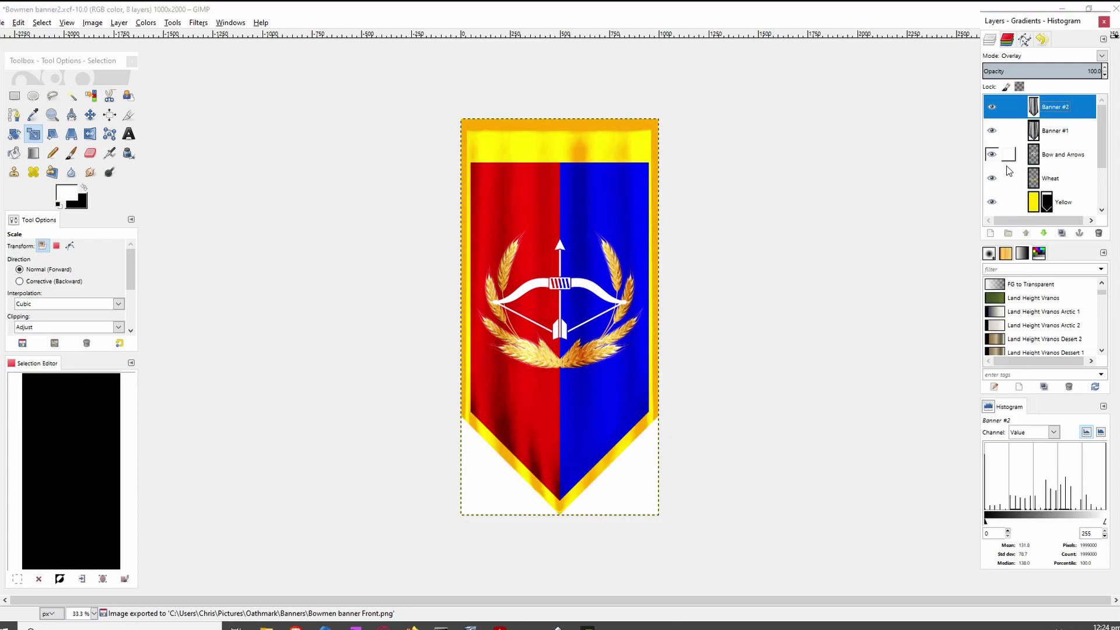
pyautogui.click(991, 131)
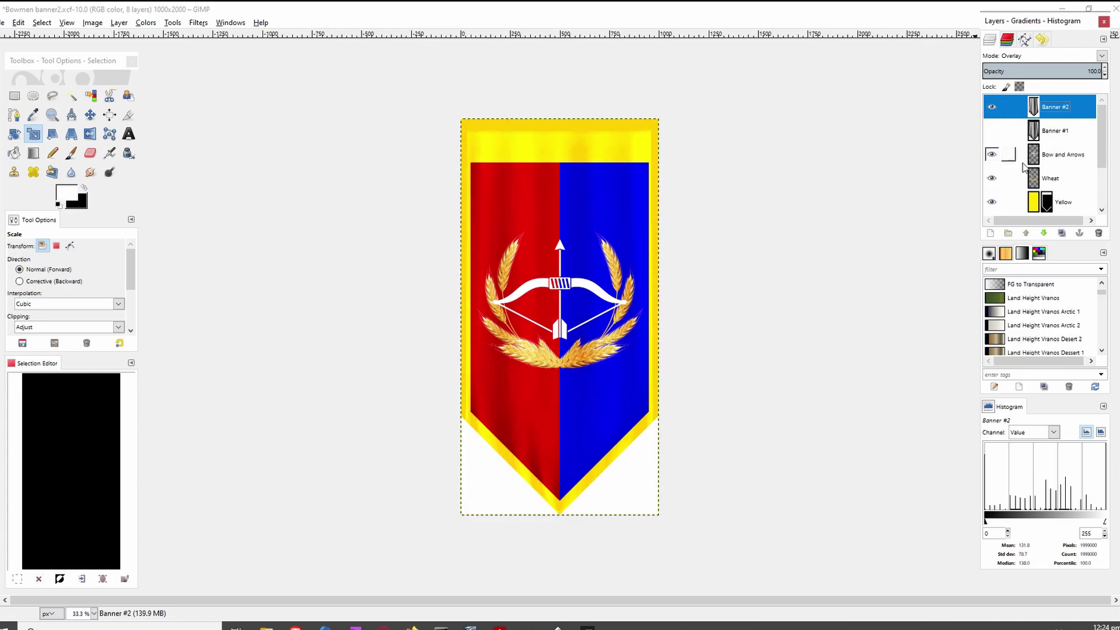
# Hide the Bow and Arrows and Wheat layers, and invert the colours of the duplicated banner texture
pyautogui.click(992, 155)
pyautogui.click(992, 178)
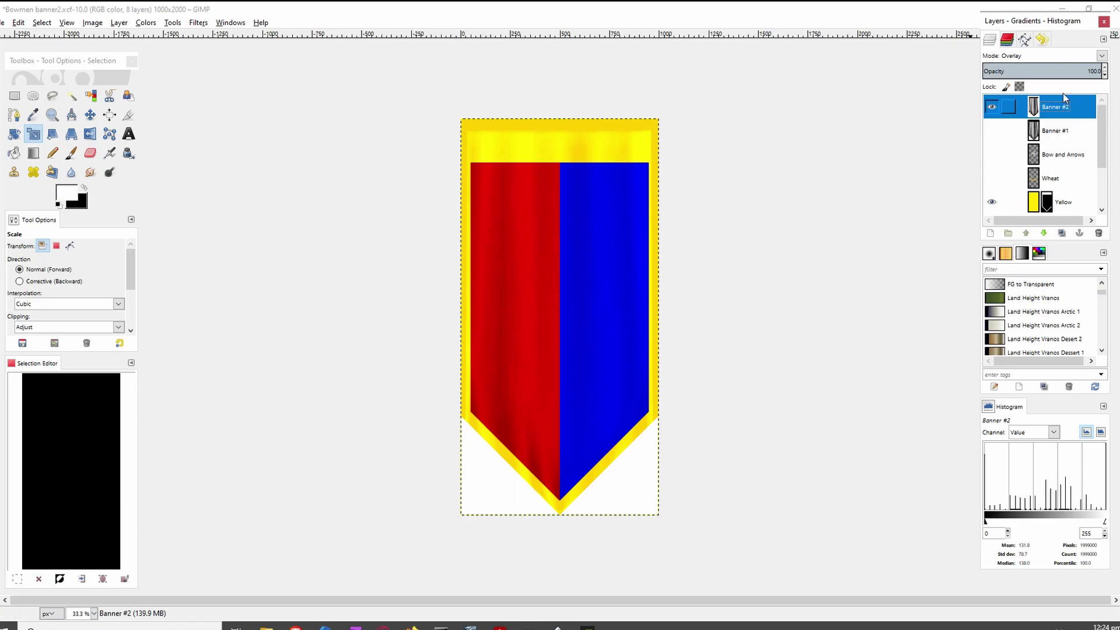
pyautogui.click(143, 24)
pyautogui.click(183, 176)
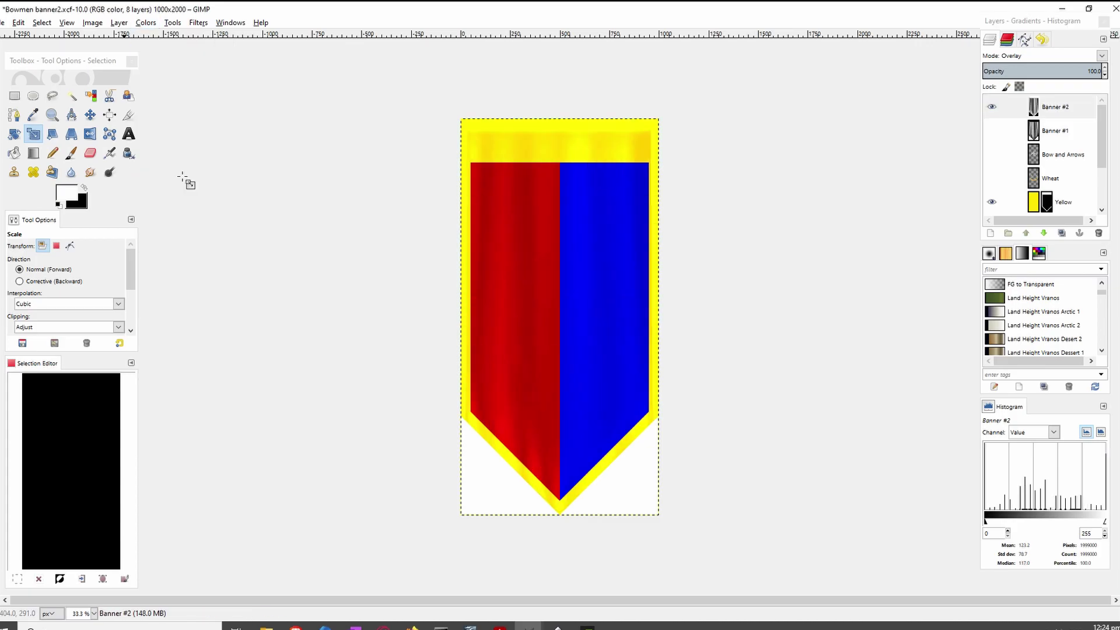
# Compare the inverted texture with the original by toggling both layers' visibility, ending with only the inverted one shown
pyautogui.click(991, 107)
pyautogui.click(991, 130)
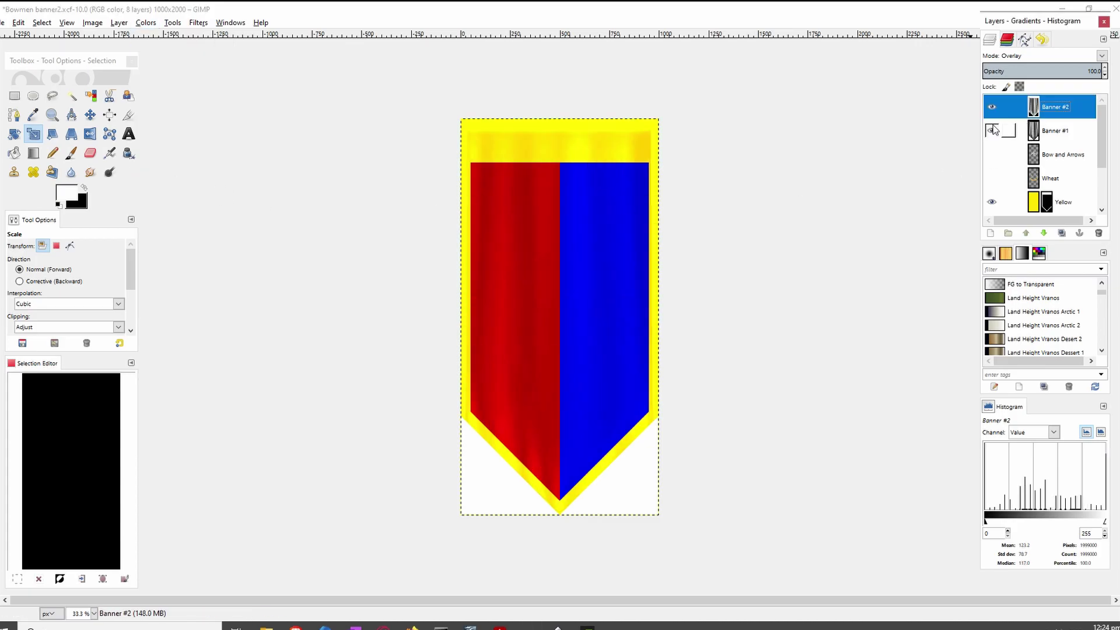
pyautogui.click(991, 106)
pyautogui.click(991, 130)
pyautogui.click(997, 131)
pyautogui.click(998, 106)
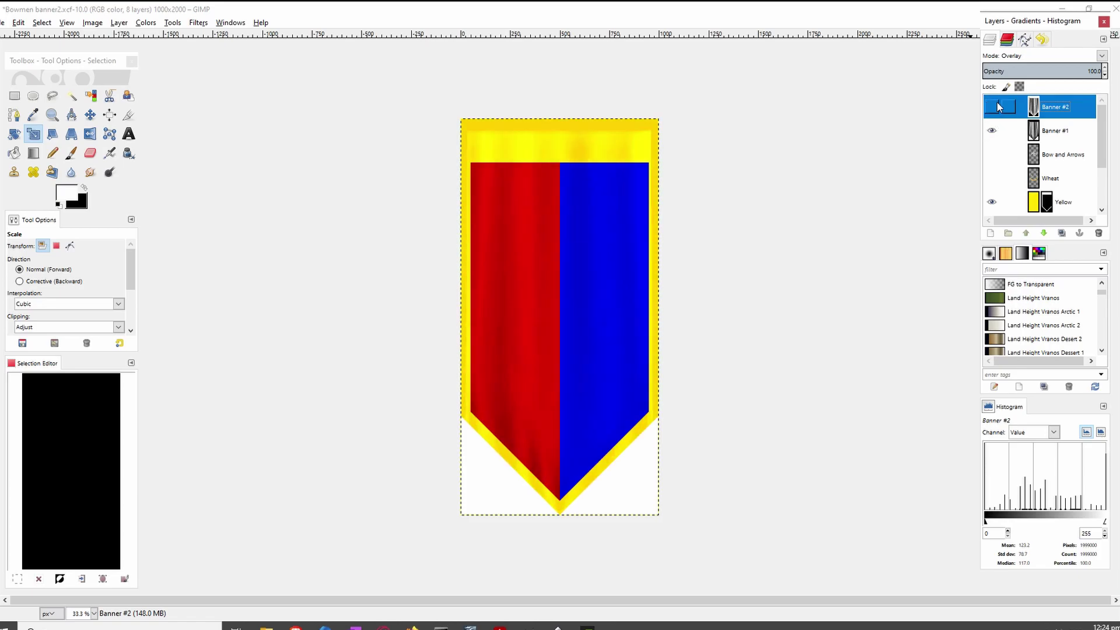
pyautogui.click(998, 106)
pyautogui.click(998, 130)
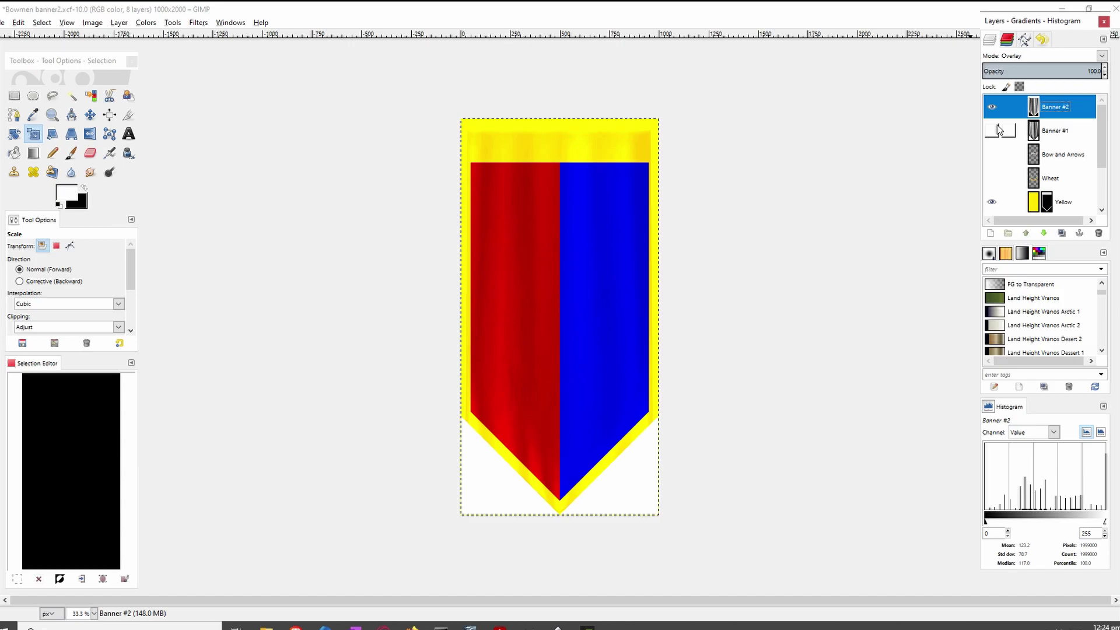
# Export the emblem-free banner as a PNG over the existing "Bowmen banner Back.png" in the Banners folder
pyautogui.click(3, 22)
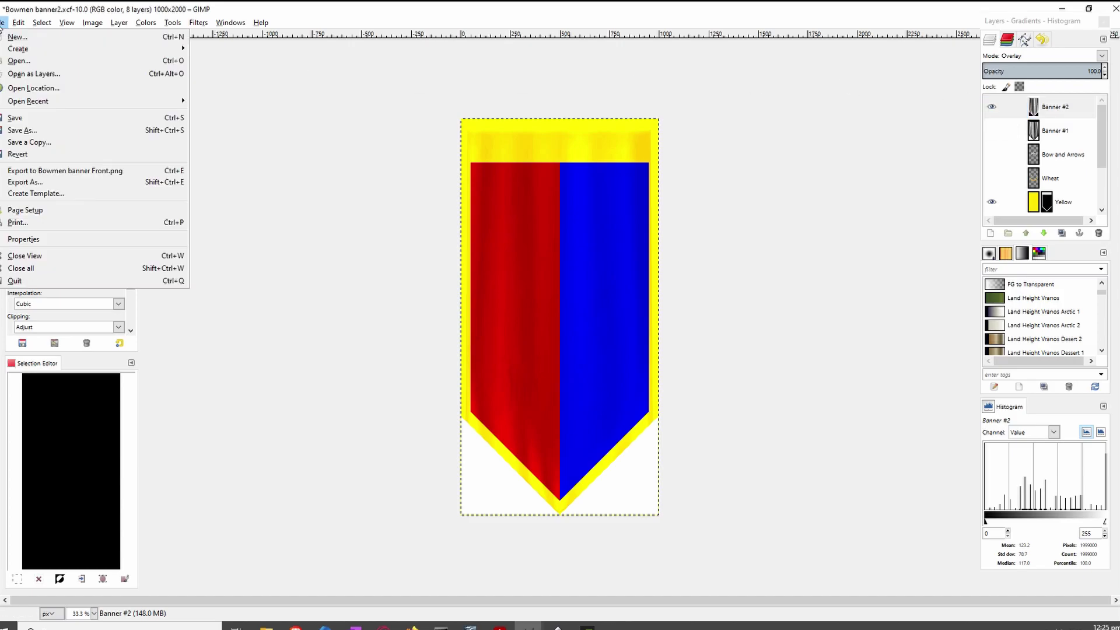
pyautogui.click(39, 182)
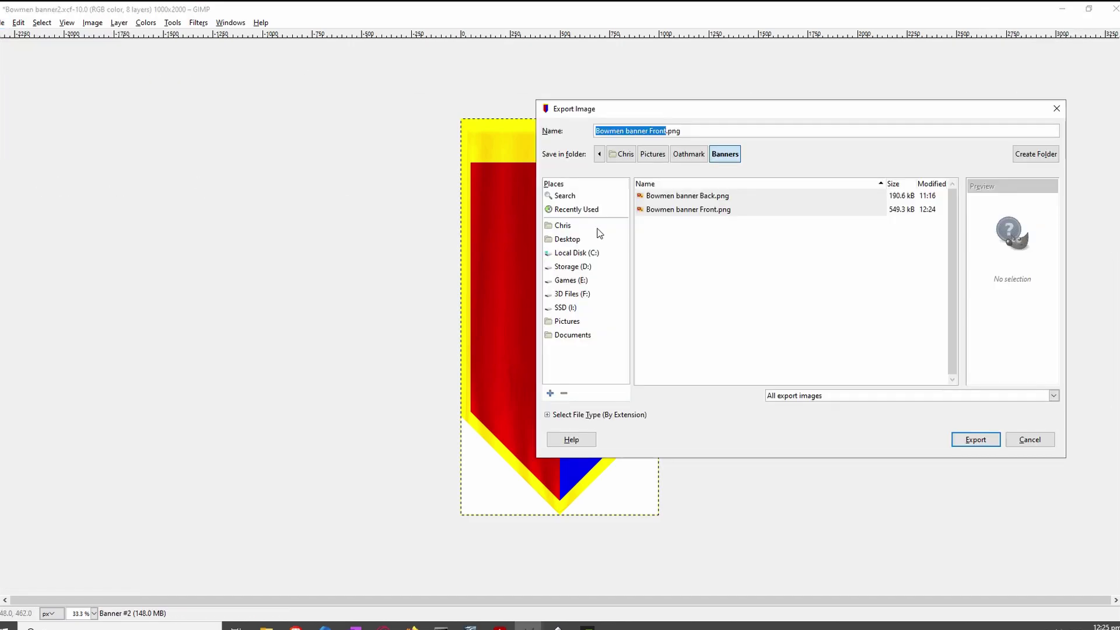
pyautogui.click(699, 201)
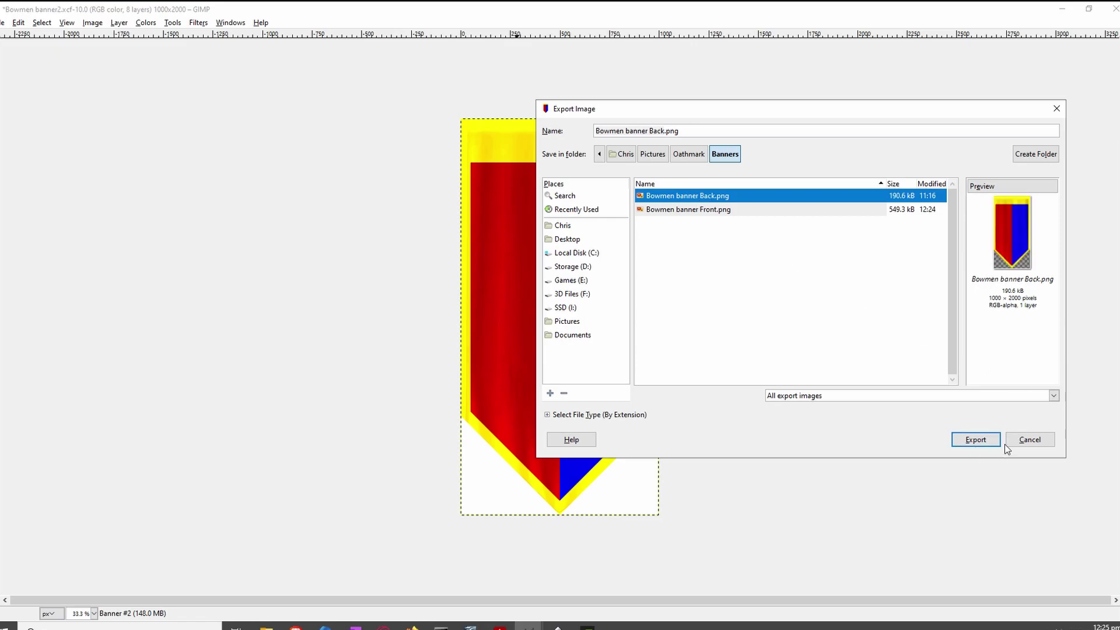
pyautogui.click(986, 440)
pyautogui.click(835, 336)
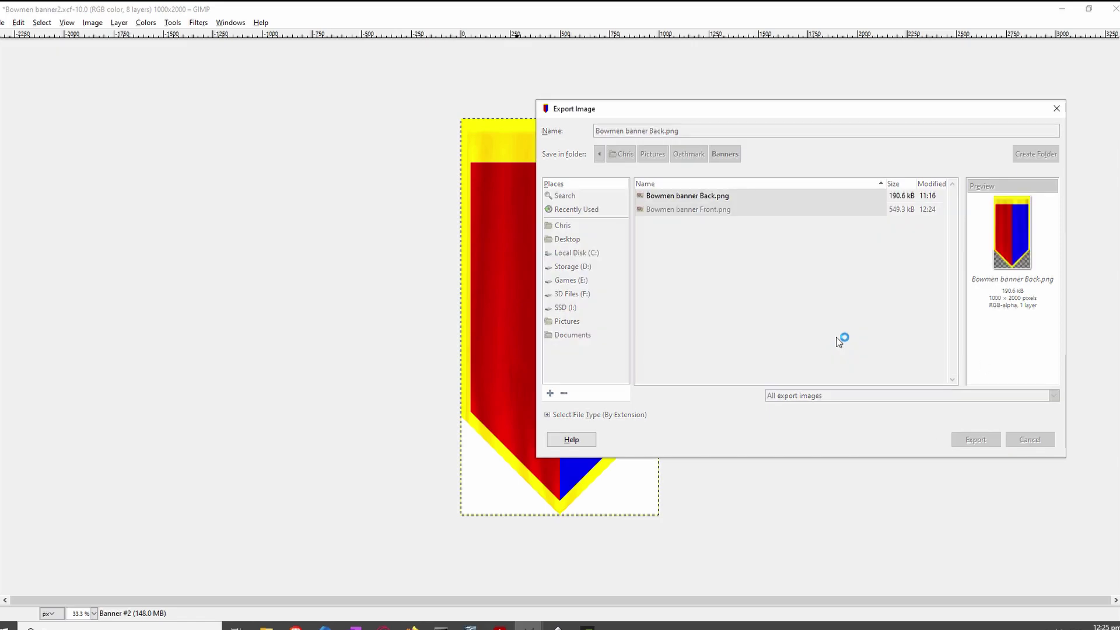
pyautogui.click(561, 432)
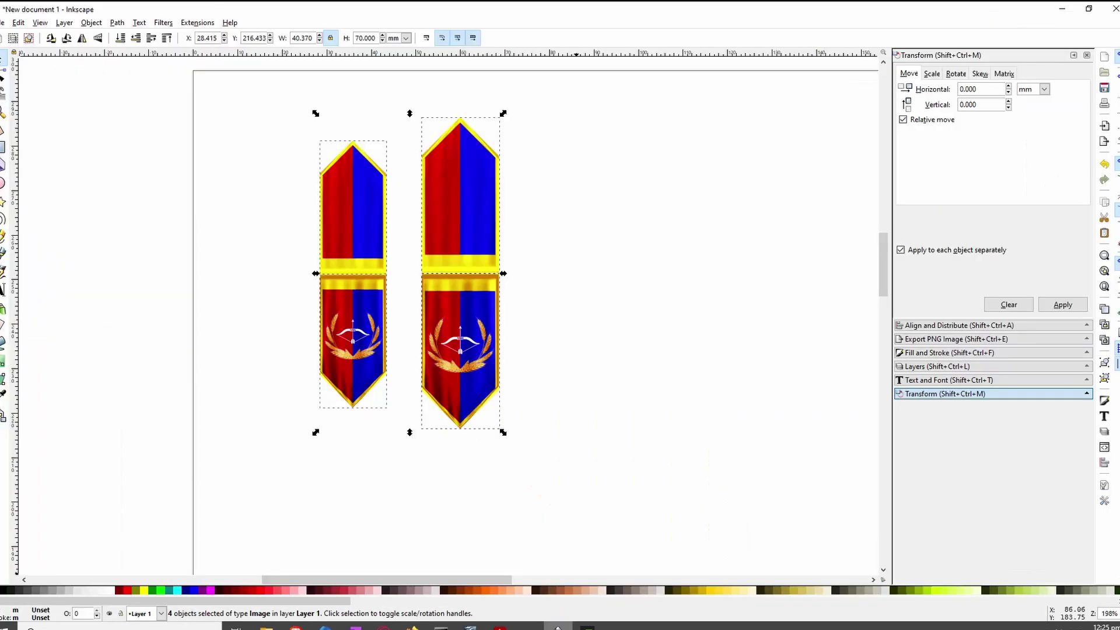
# Switch to Inkscape and delete all four old banner images from the document
pyautogui.click(615, 471)
pyautogui.moveTo(633, 475); pyautogui.dragTo(222, 90)
pyautogui.press('Delete')
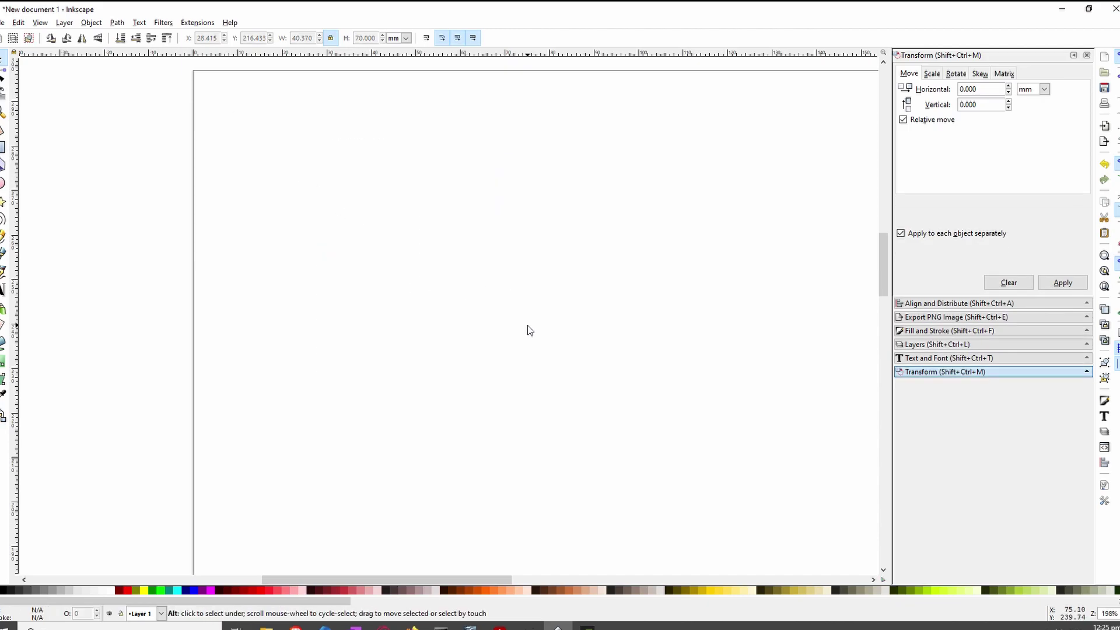
pyautogui.scroll(-5, 527, 324)
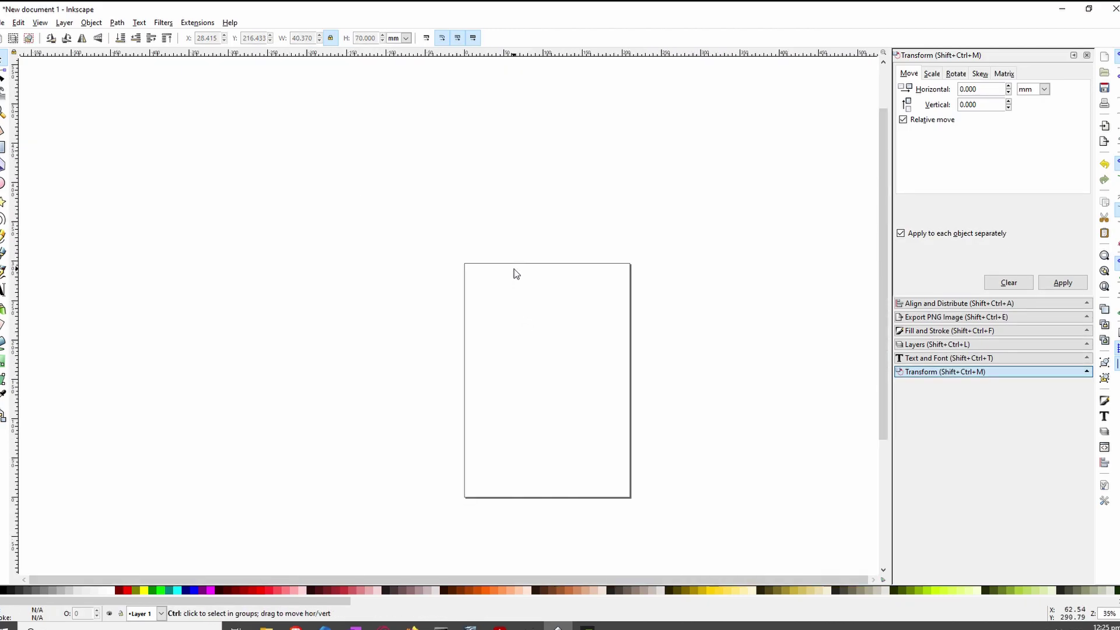
pyautogui.scroll(-2, 514, 268)
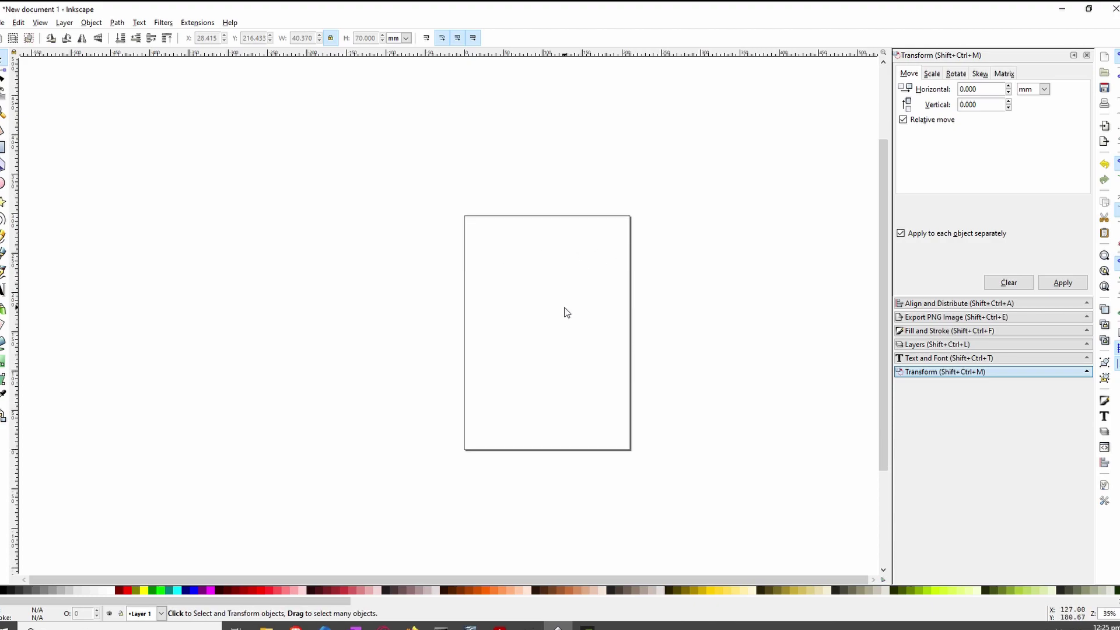
# Import "Bowmen banner Front" from the Banners folder with the default import settings
pyautogui.click(3, 23)
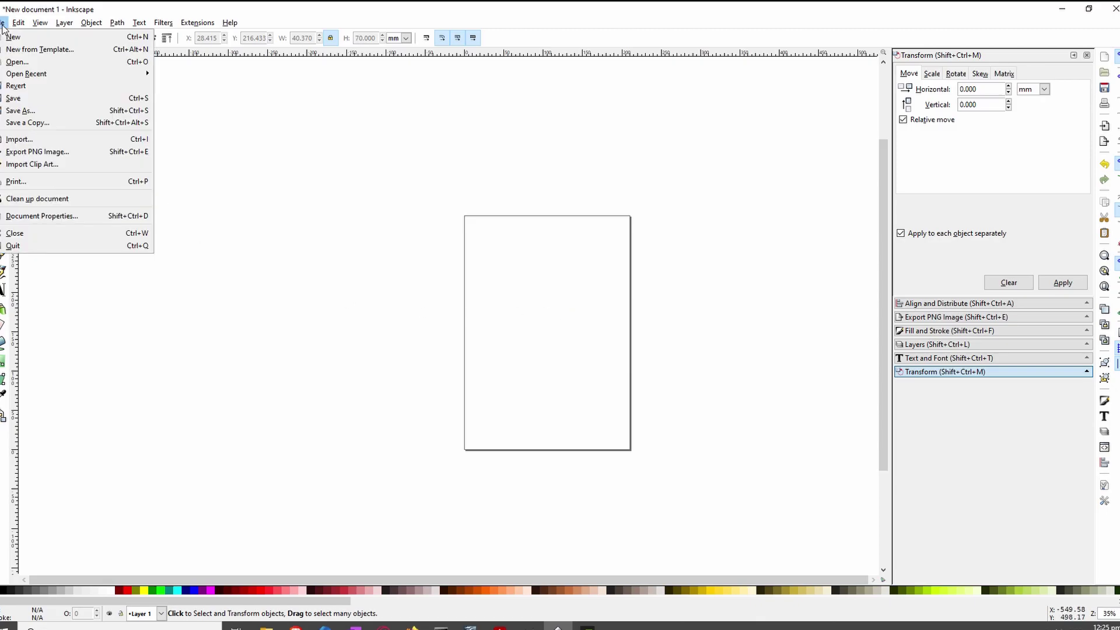
pyautogui.click(48, 138)
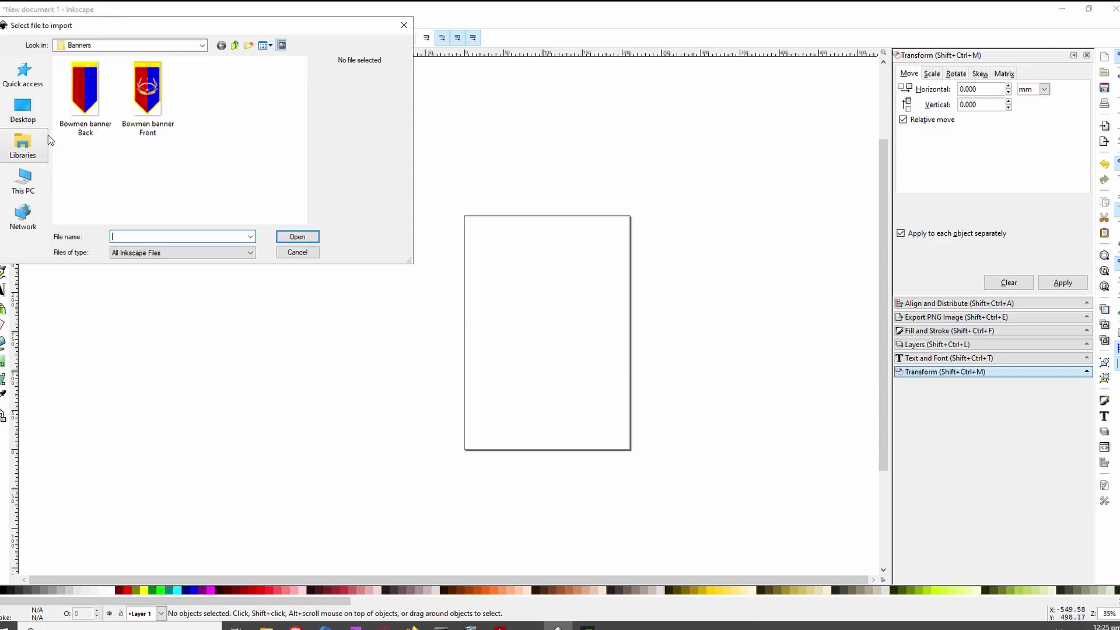
pyautogui.click(153, 91)
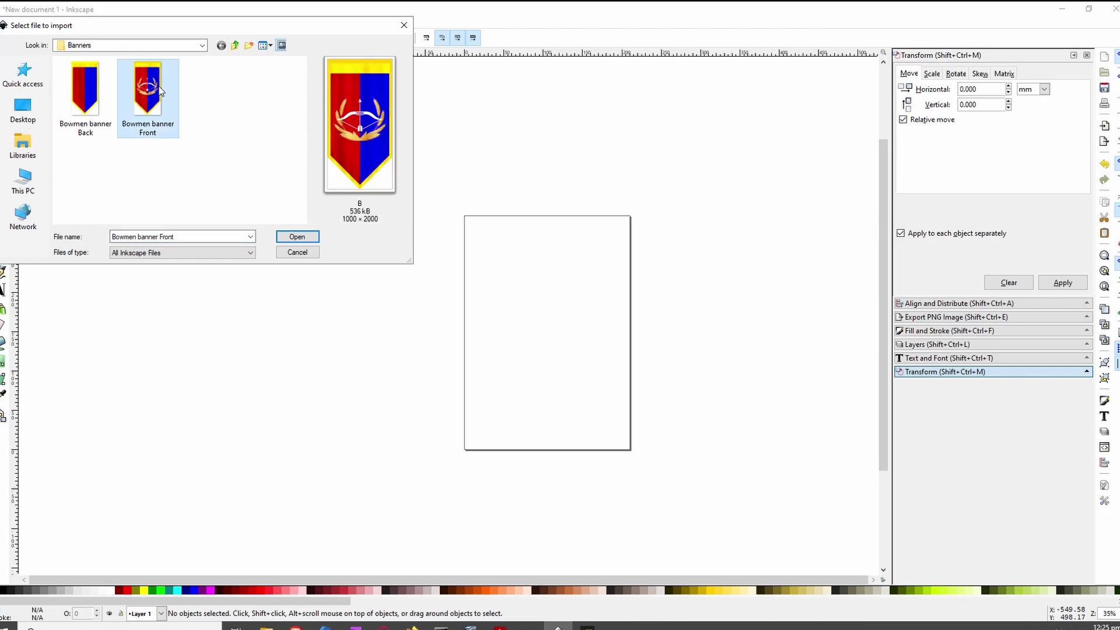
pyautogui.click(297, 239)
pyautogui.click(626, 396)
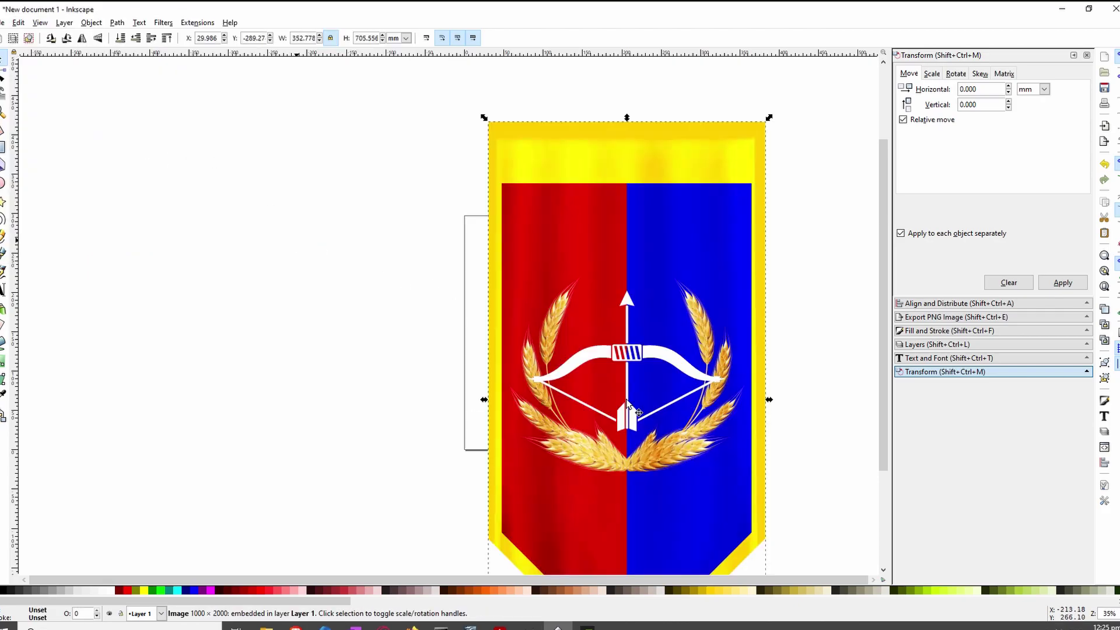
# Import "Bowmen banner Back" from the Banners folder and move it flush against the front banner's left edge, aligned at the top
pyautogui.click(3, 22)
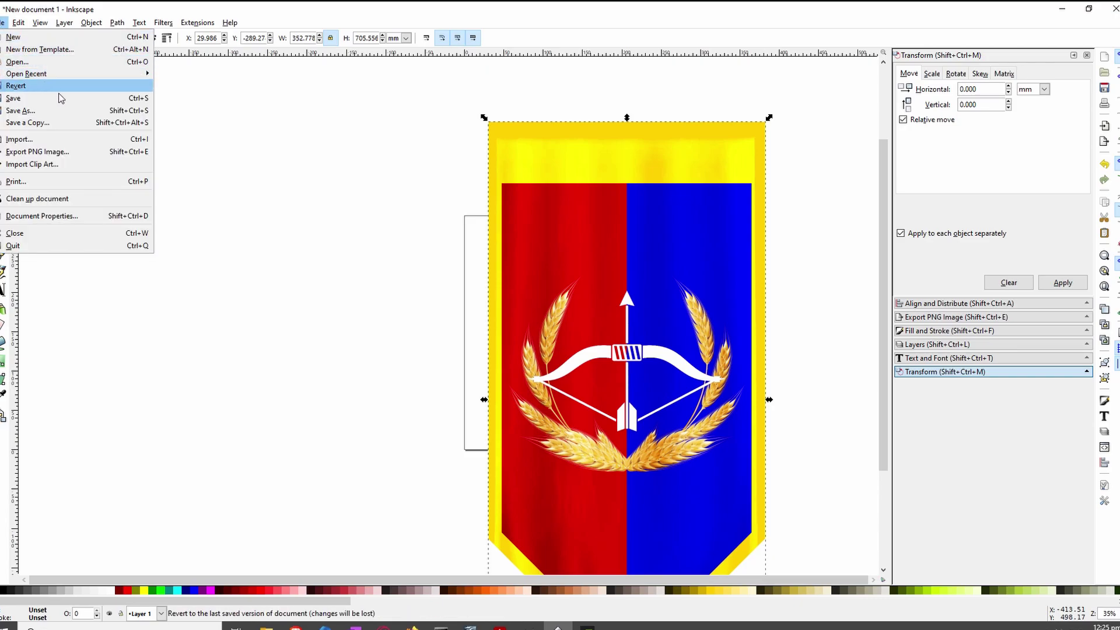
pyautogui.click(60, 139)
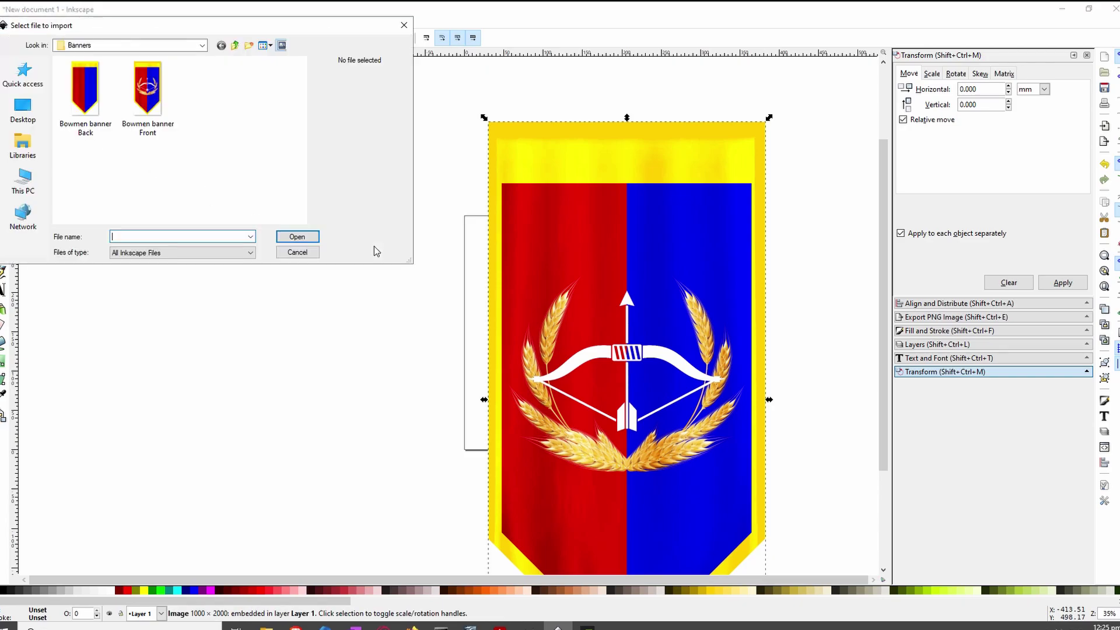
pyautogui.click(87, 90)
pyautogui.click(296, 237)
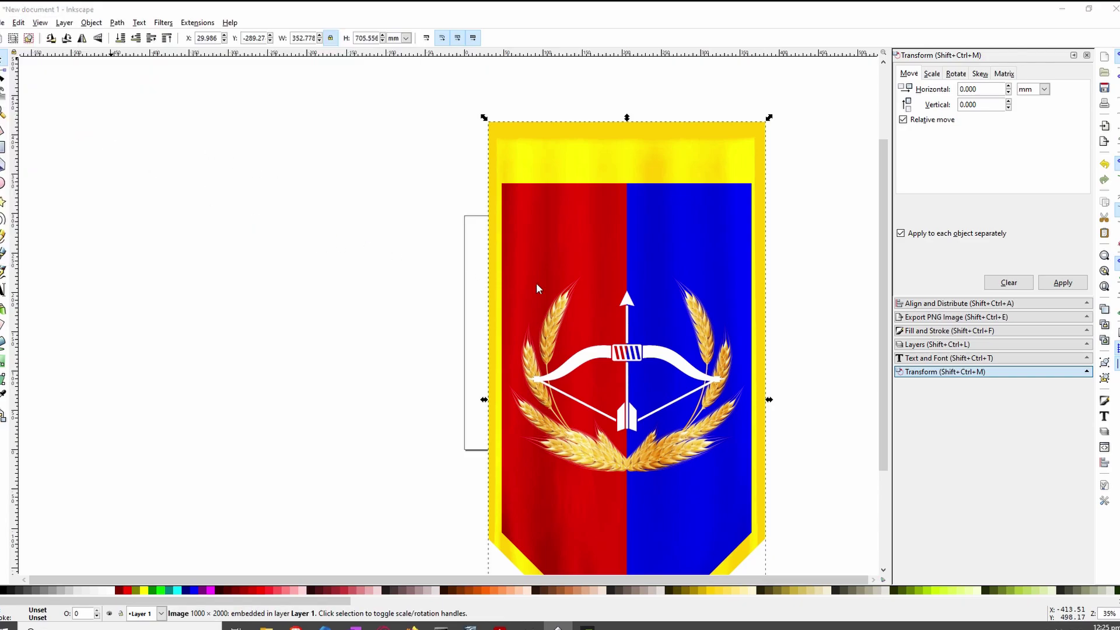
pyautogui.click(625, 397)
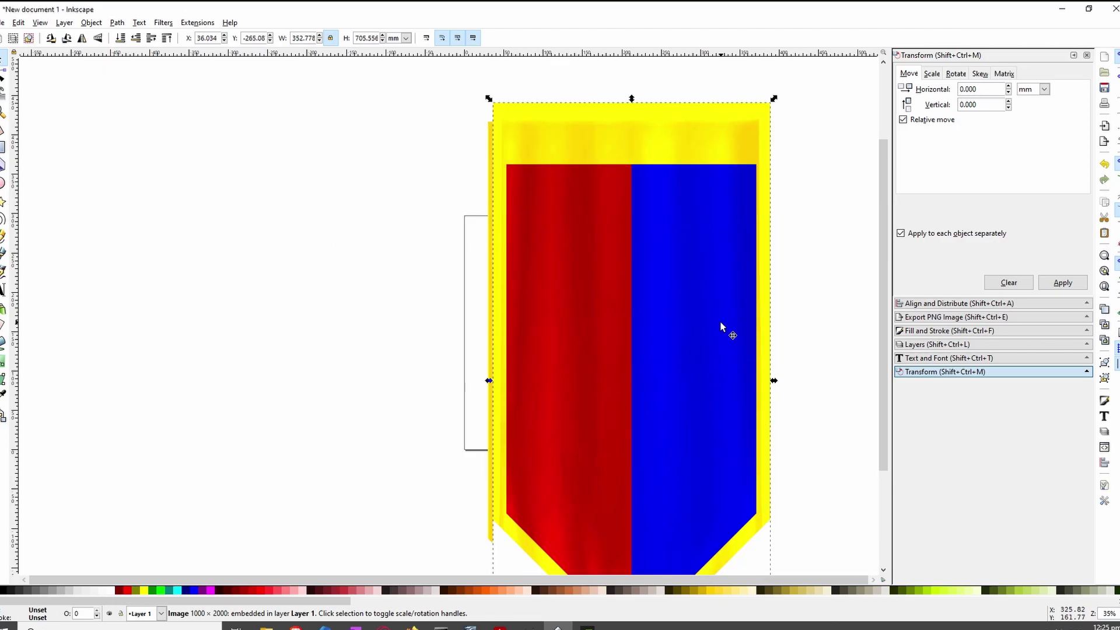
pyautogui.click(568, 313)
pyautogui.moveTo(567, 313); pyautogui.dragTo(400, 290)
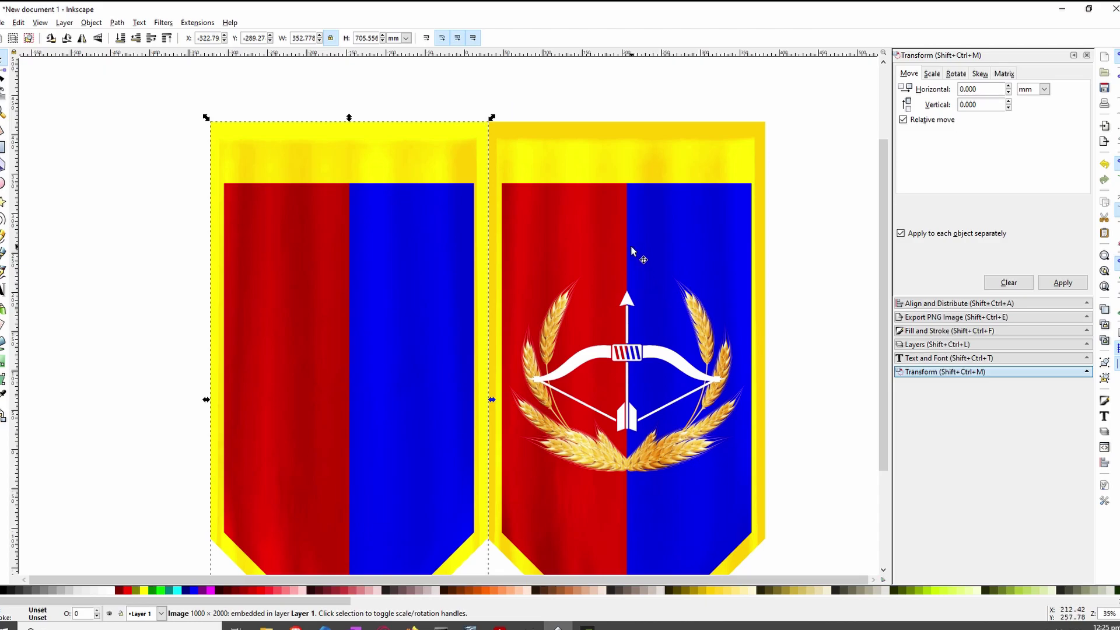
# Select both banner images and scale them proportionally to a height of 35 mm
pyautogui.press('ctrl')
pyautogui.hotkey('ctrl', 'a')
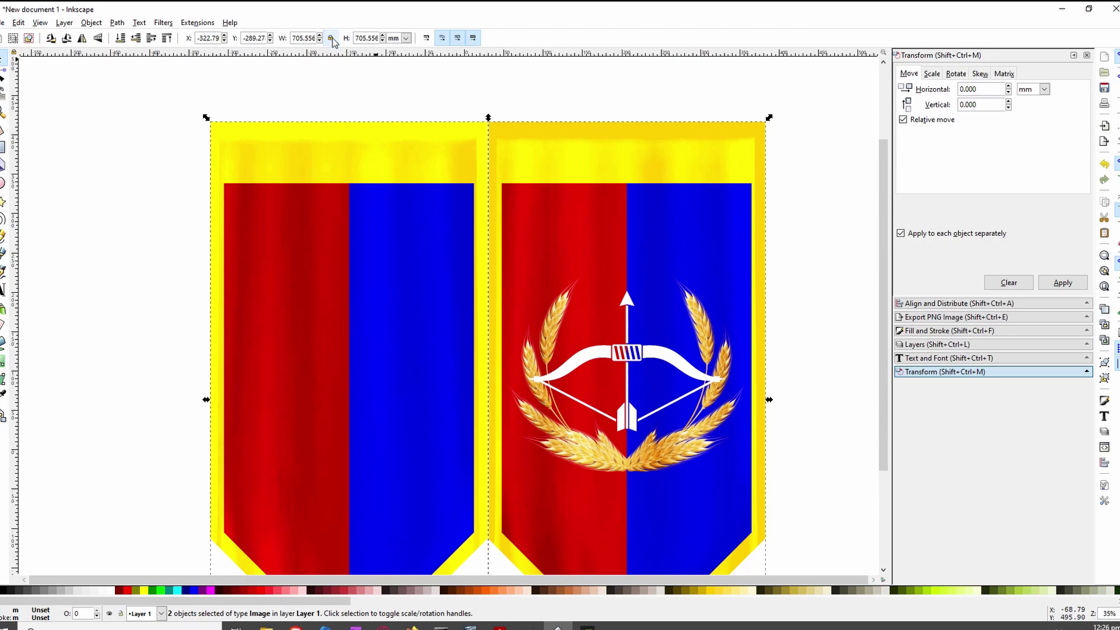
pyautogui.click(372, 36)
pyautogui.doubleClick(378, 37)
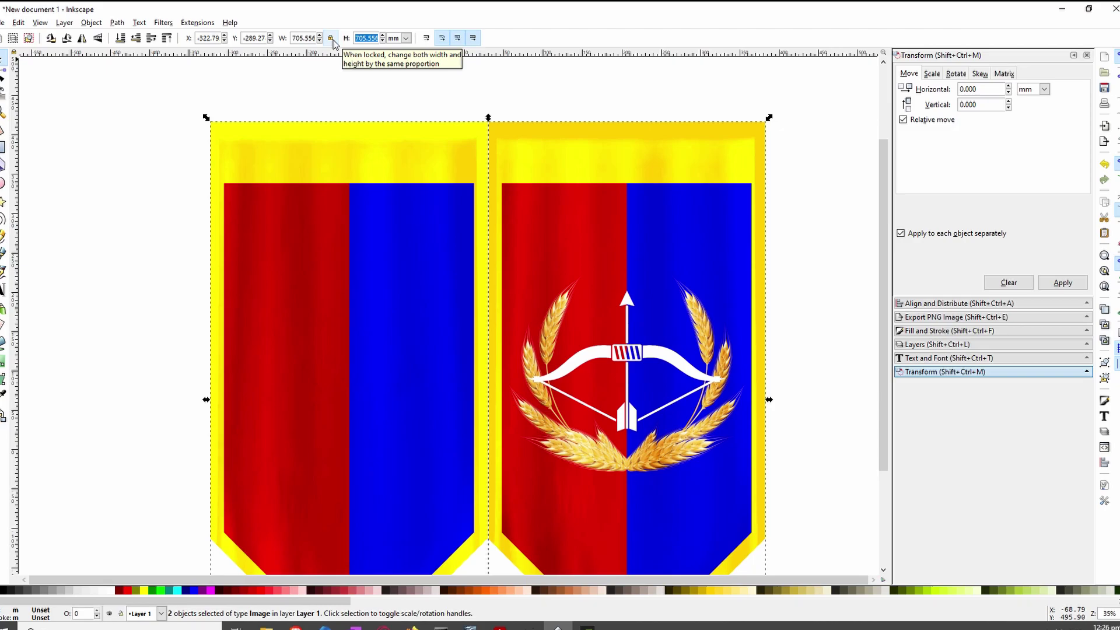
pyautogui.write('35')
pyautogui.press('Return')
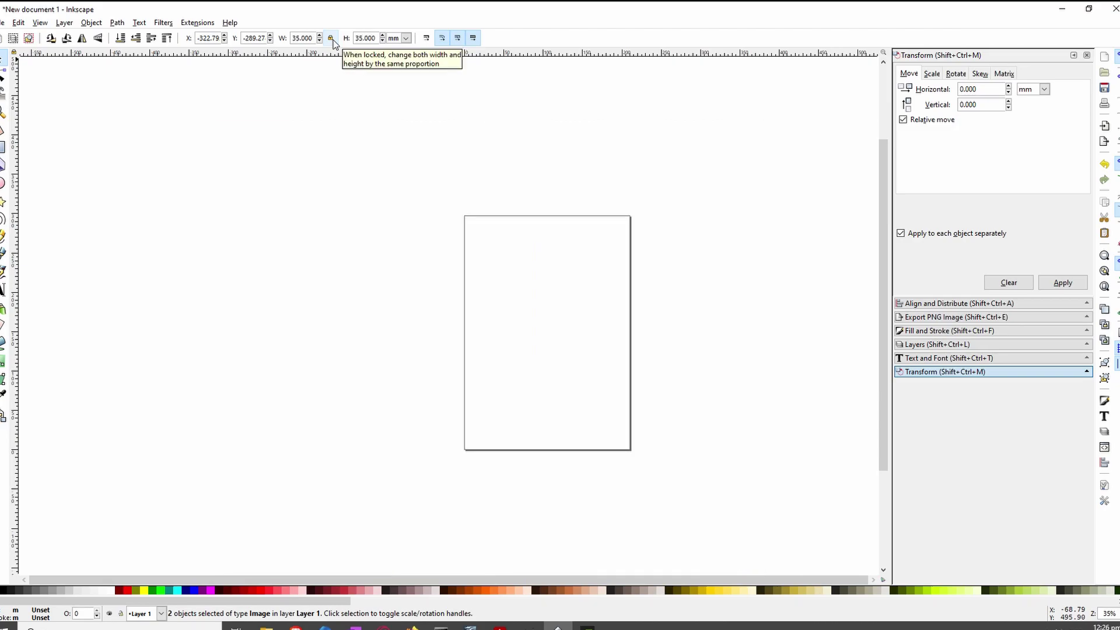
pyautogui.click(331, 38)
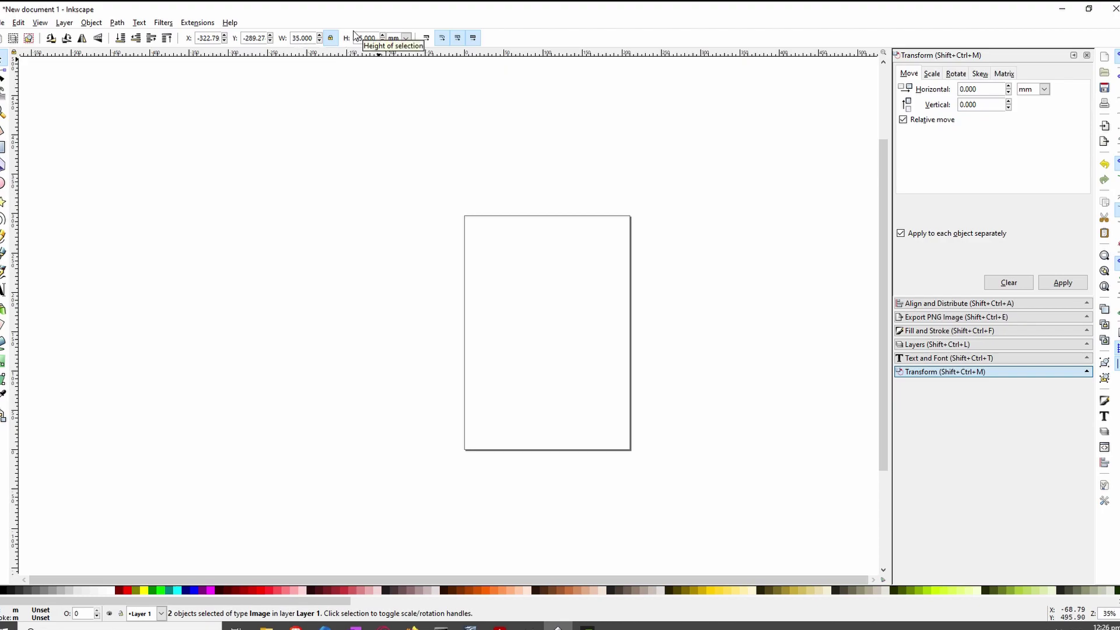
# Move the two scaled banners together onto the page, near the middle of its upper part, and deselect them
pyautogui.scroll(-1, 522, 189)
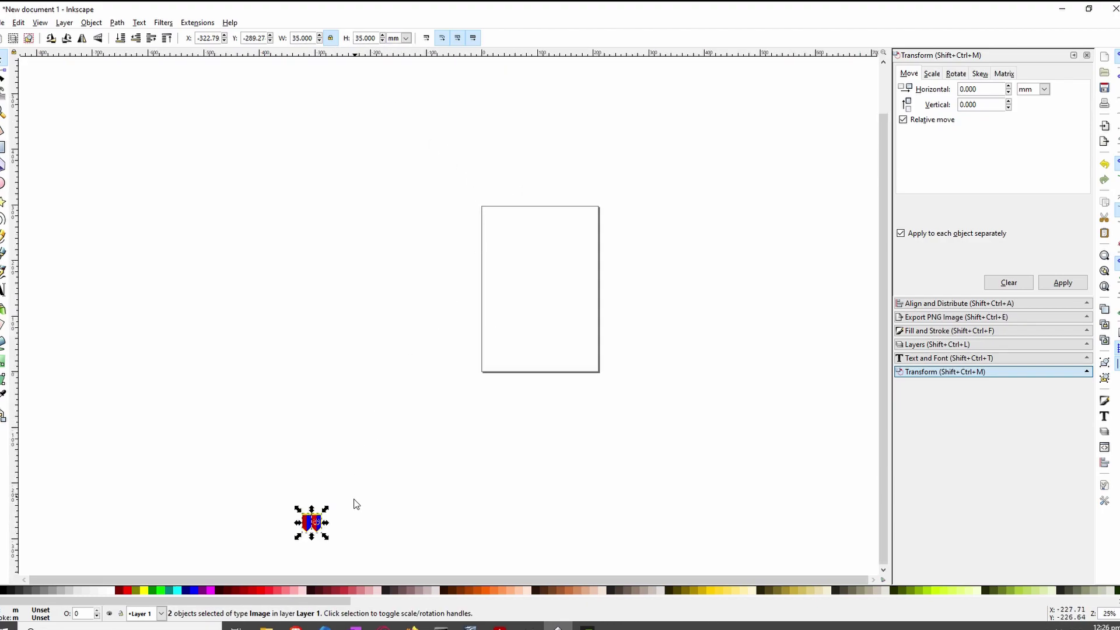
pyautogui.moveTo(322, 528); pyautogui.dragTo(542, 233)
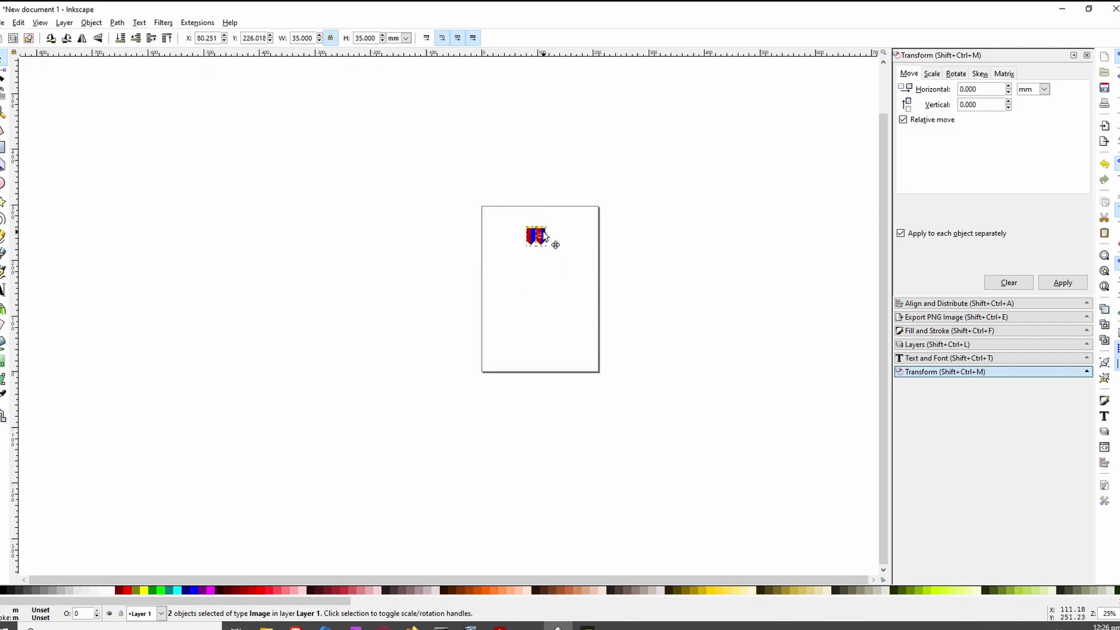
pyautogui.scroll(5, 542, 234)
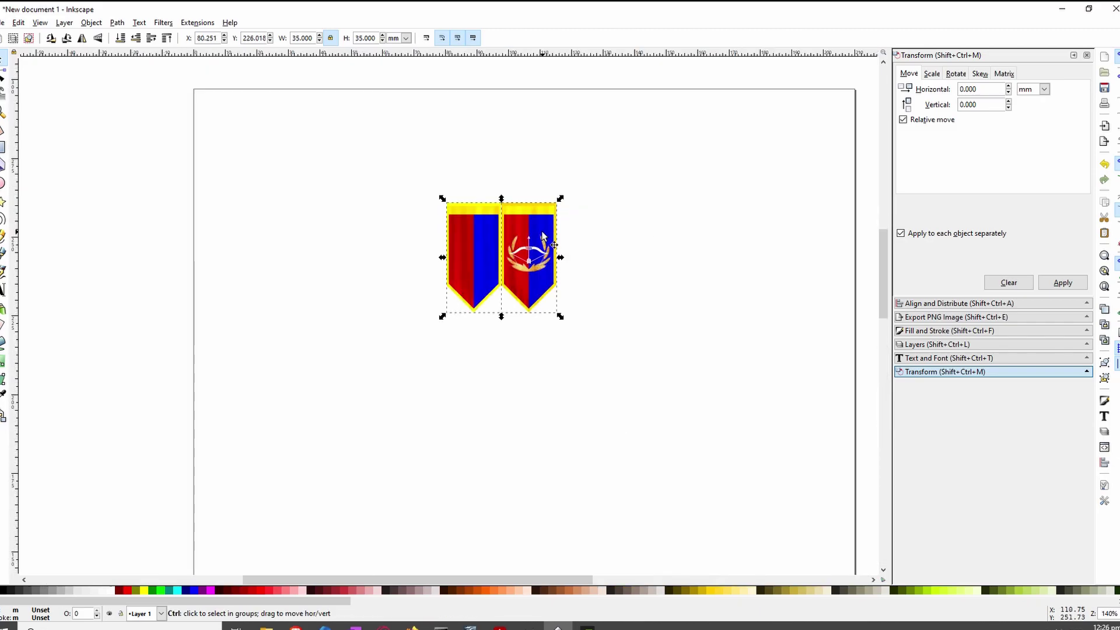
pyautogui.scroll(1, 542, 235)
pyautogui.moveTo(524, 240); pyautogui.dragTo(526, 286)
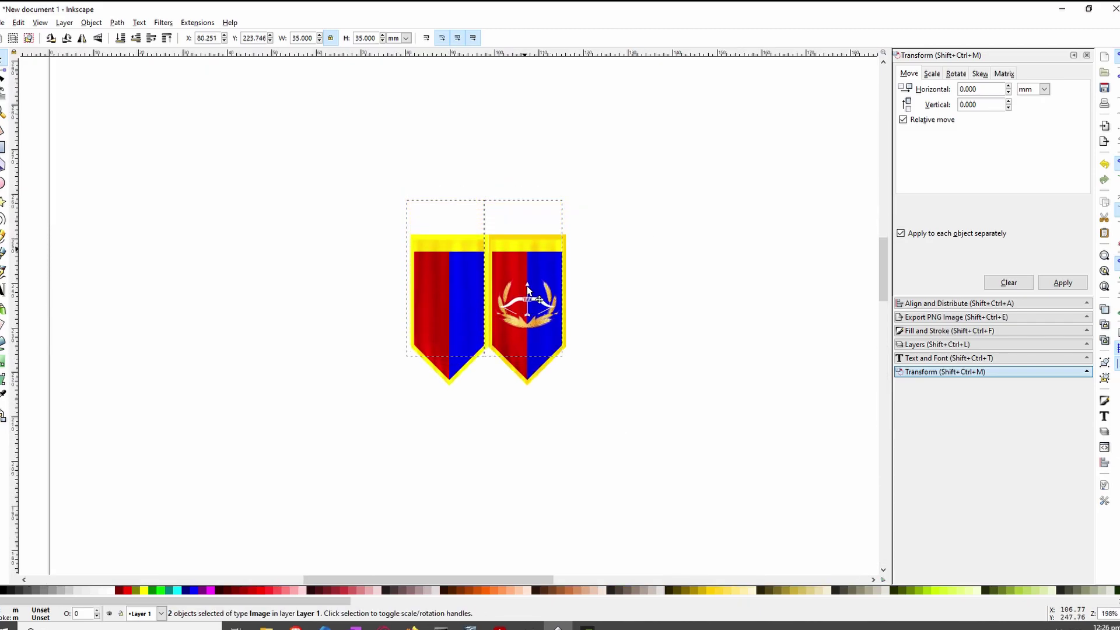
pyautogui.click(666, 327)
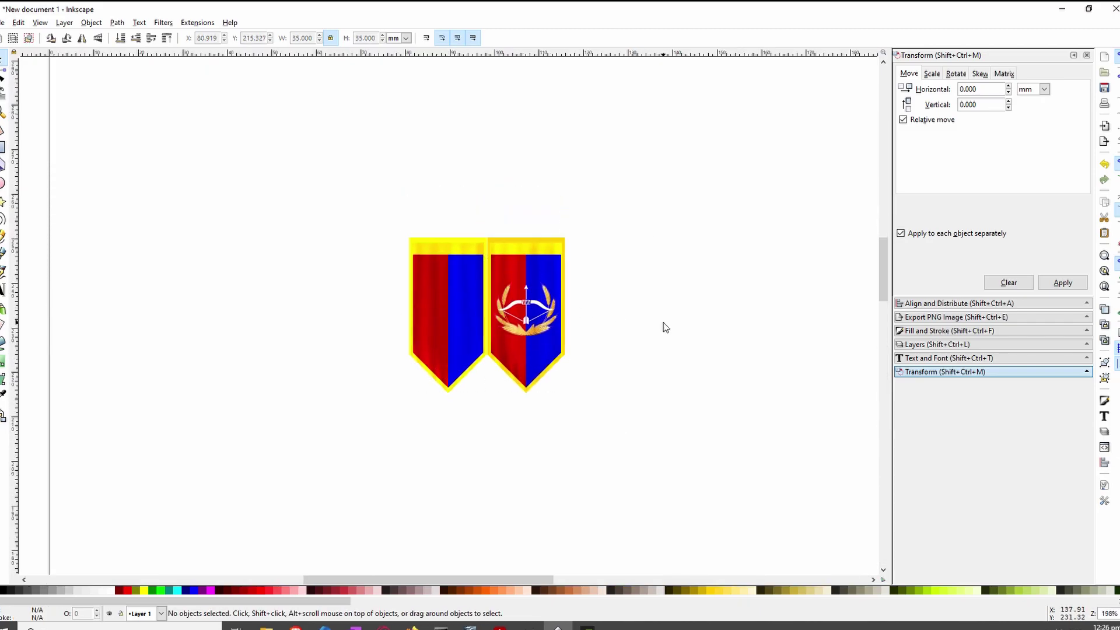
# Turn the plain back banner upside down with a 180° rotation and horizontal flip, and snap it edge to edge above the front banner
pyautogui.click(420, 288)
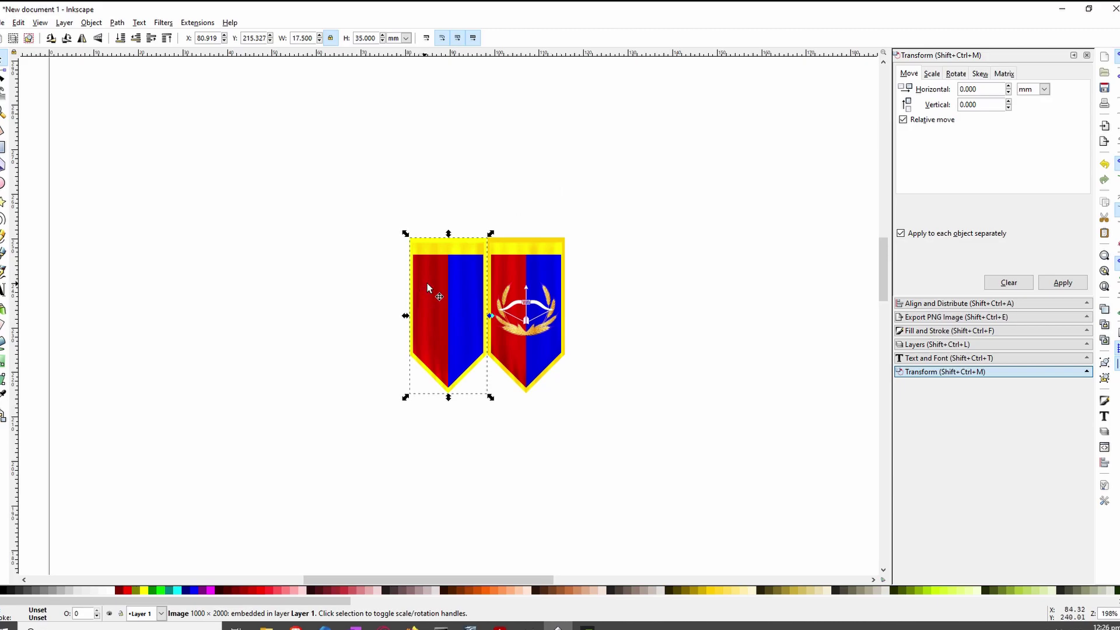
pyautogui.click(67, 39)
pyautogui.click(67, 39)
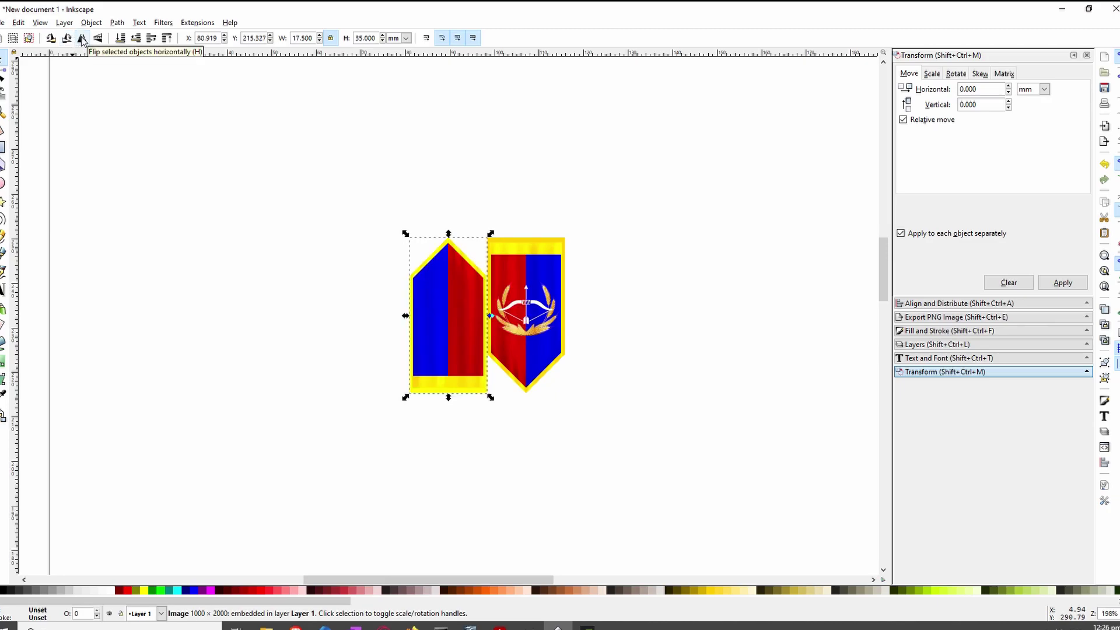
pyautogui.click(82, 40)
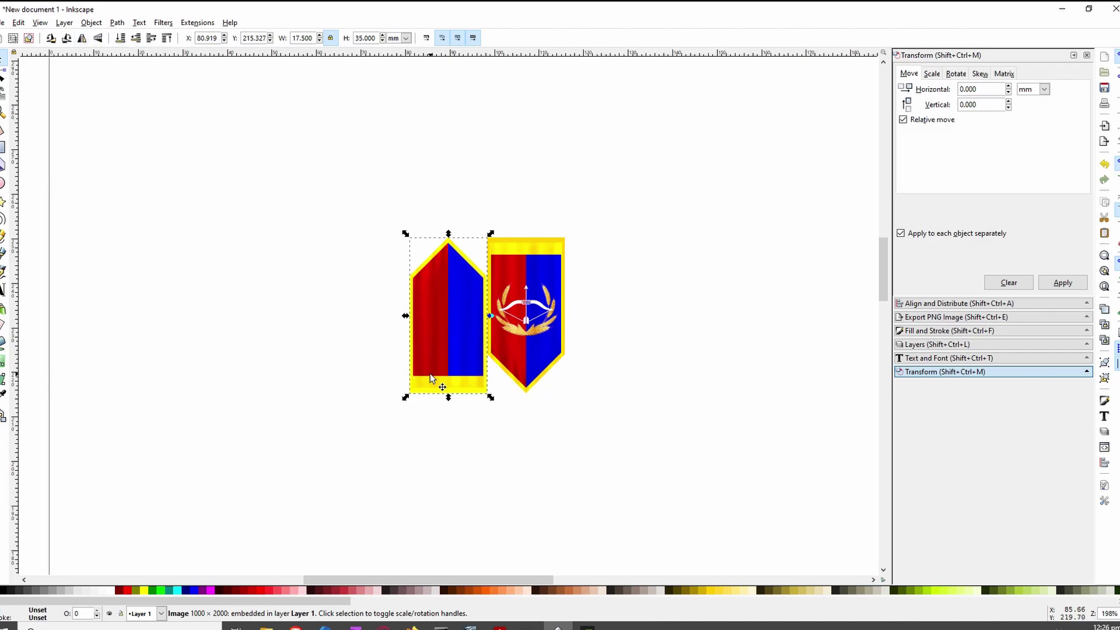
pyautogui.moveTo(440, 380); pyautogui.dragTo(494, 238)
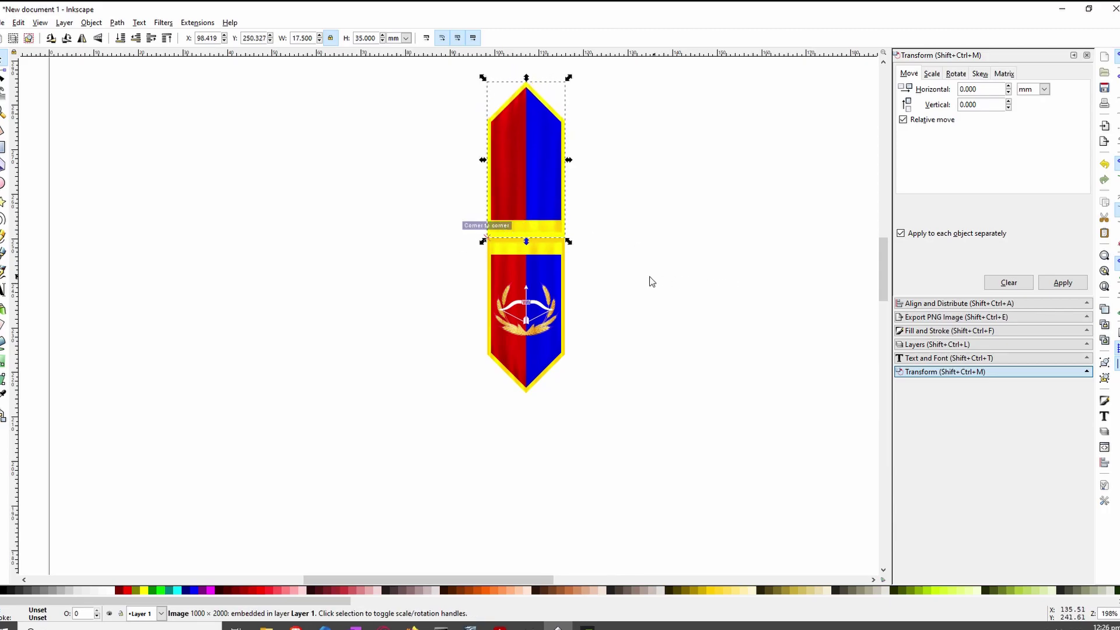
pyautogui.click(602, 287)
# Copy the joined front-and-back banner and paste two copies side by side to the left of the original
pyautogui.scroll(-1, 661, 313)
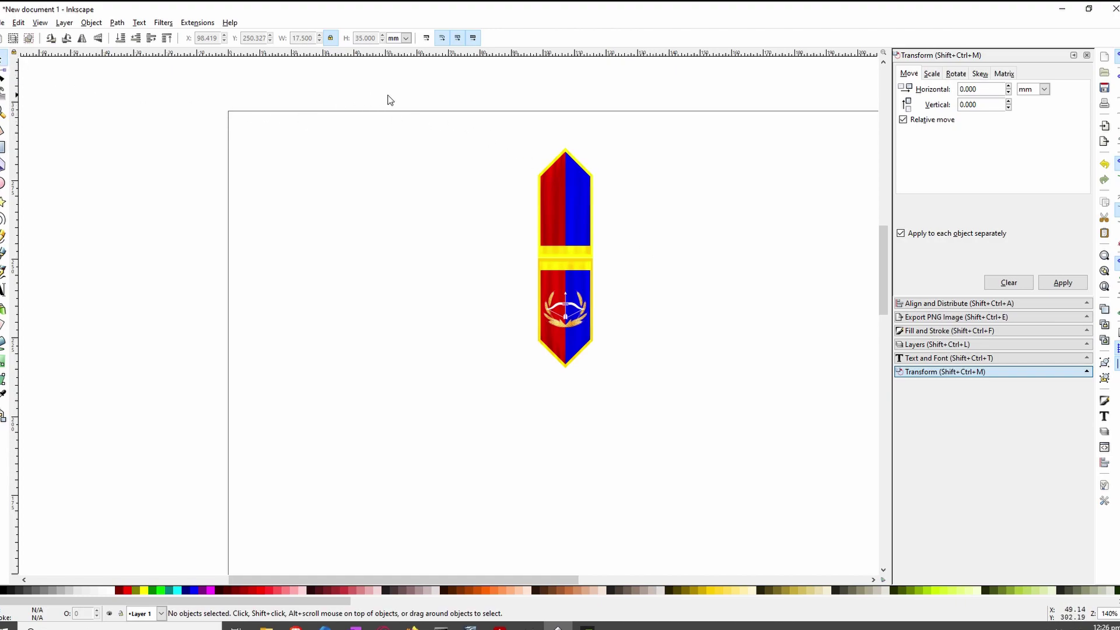
pyautogui.moveTo(388, 98); pyautogui.dragTo(694, 481)
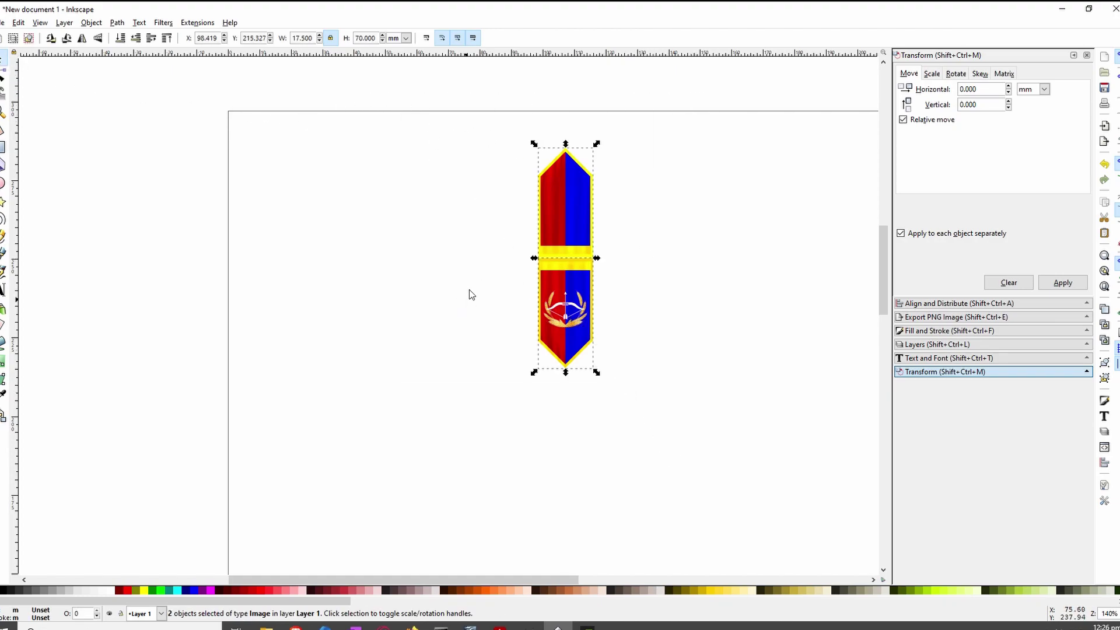
pyautogui.hotkey('ctrl', 'v')
pyautogui.hotkey('ctrl', 'v')
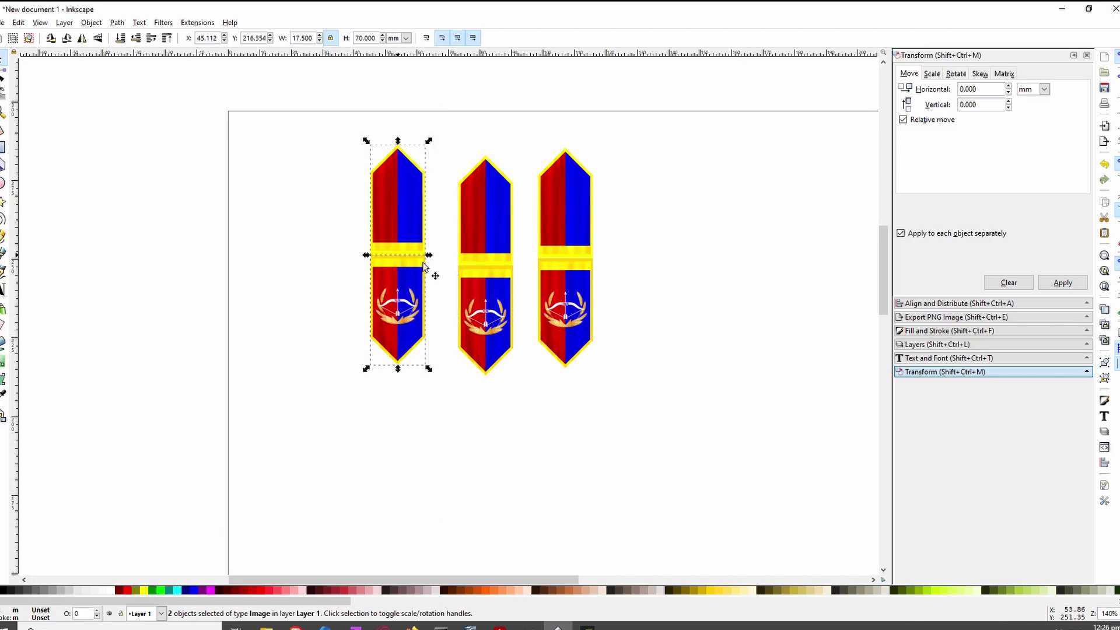
pyautogui.moveTo(306, 124); pyautogui.dragTo(450, 376)
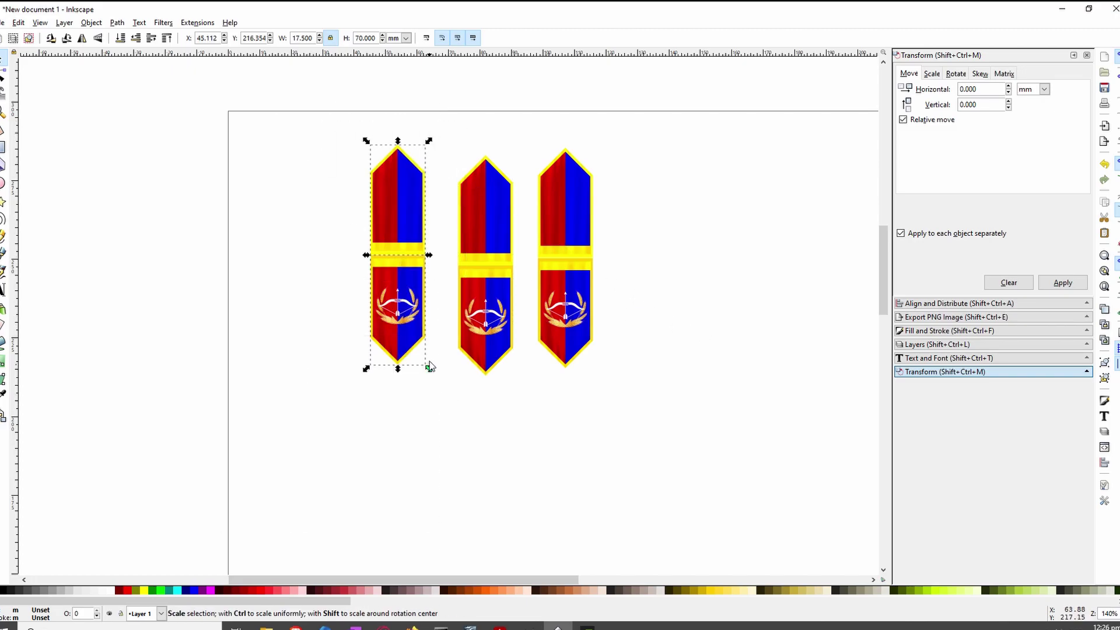
pyautogui.moveTo(439, 138); pyautogui.dragTo(533, 407)
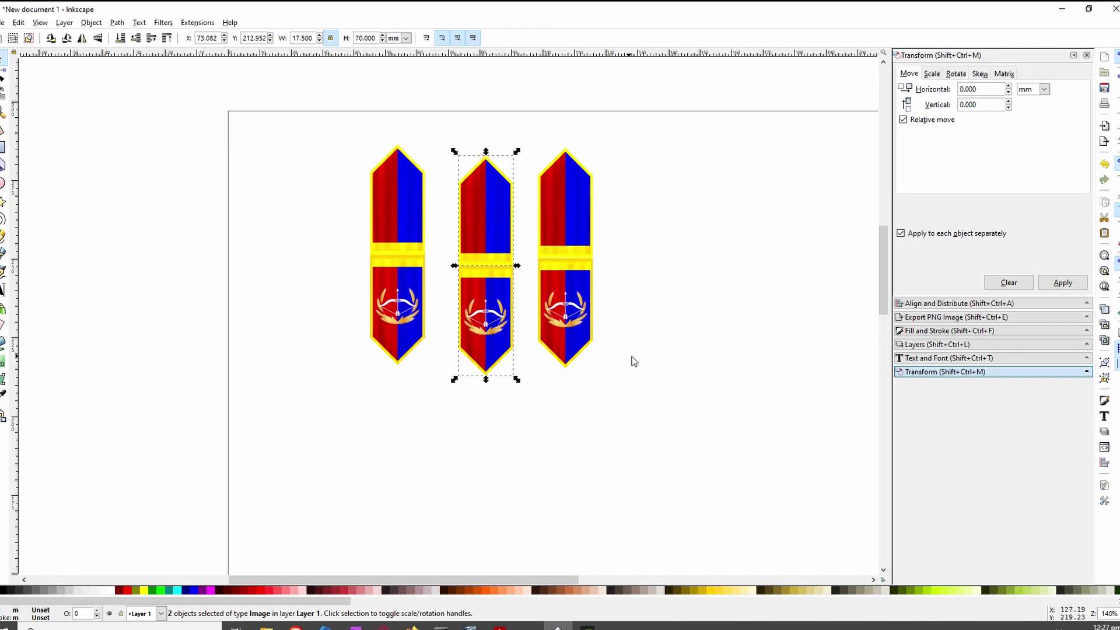
pyautogui.click(646, 374)
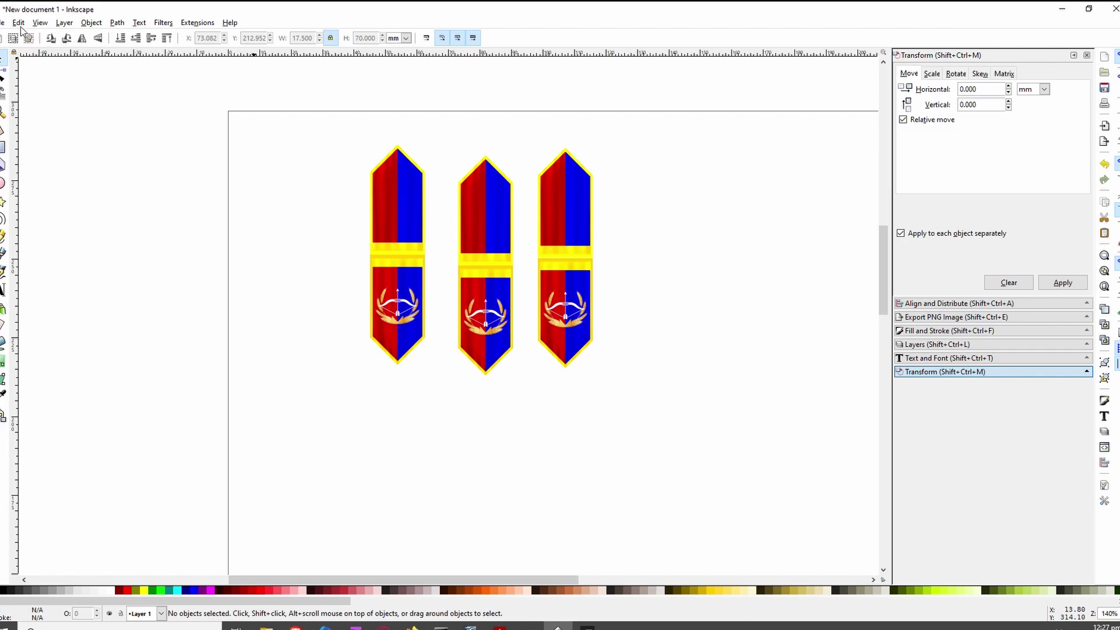
# Print one copy of all pages of the banner sheet on the FX DocuPrint CP225/228 w PCL 6 printer
pyautogui.click(1, 23)
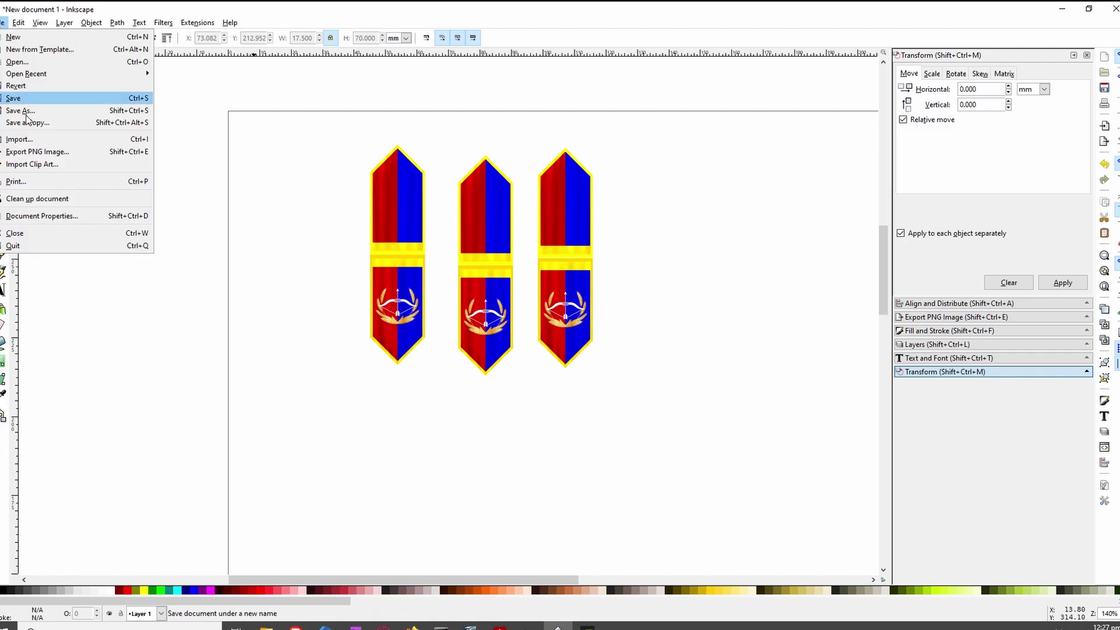
pyautogui.click(35, 183)
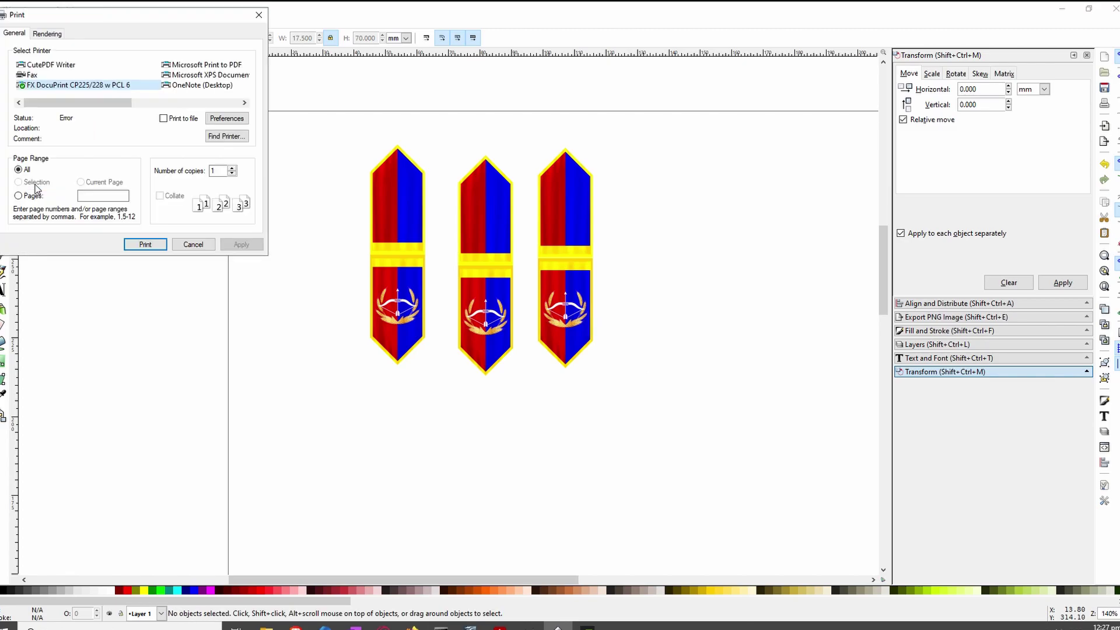
pyautogui.click(145, 243)
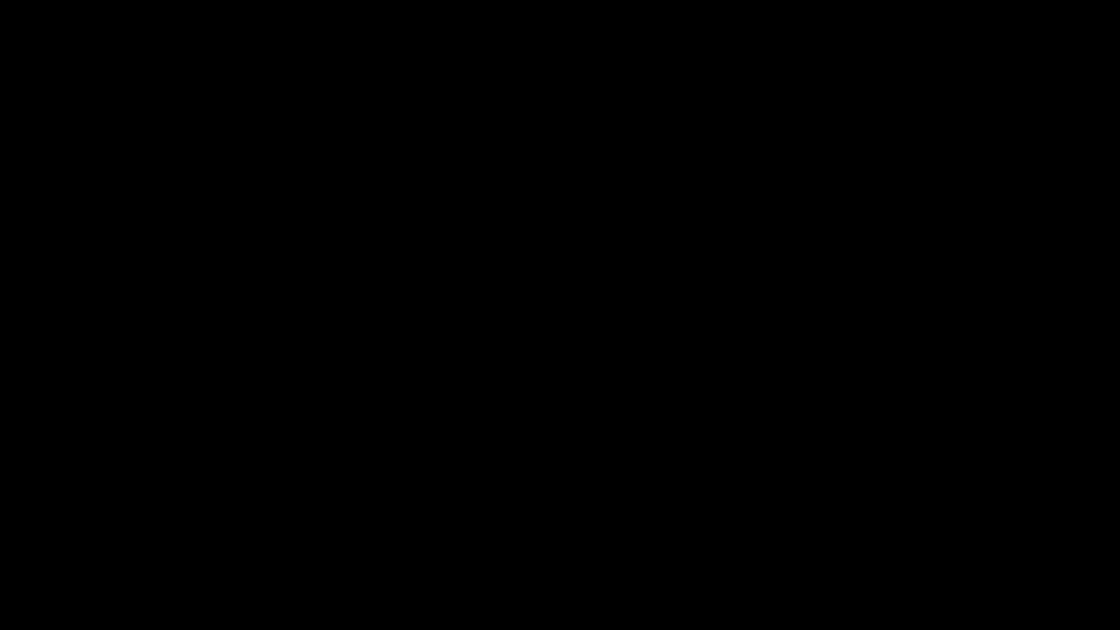